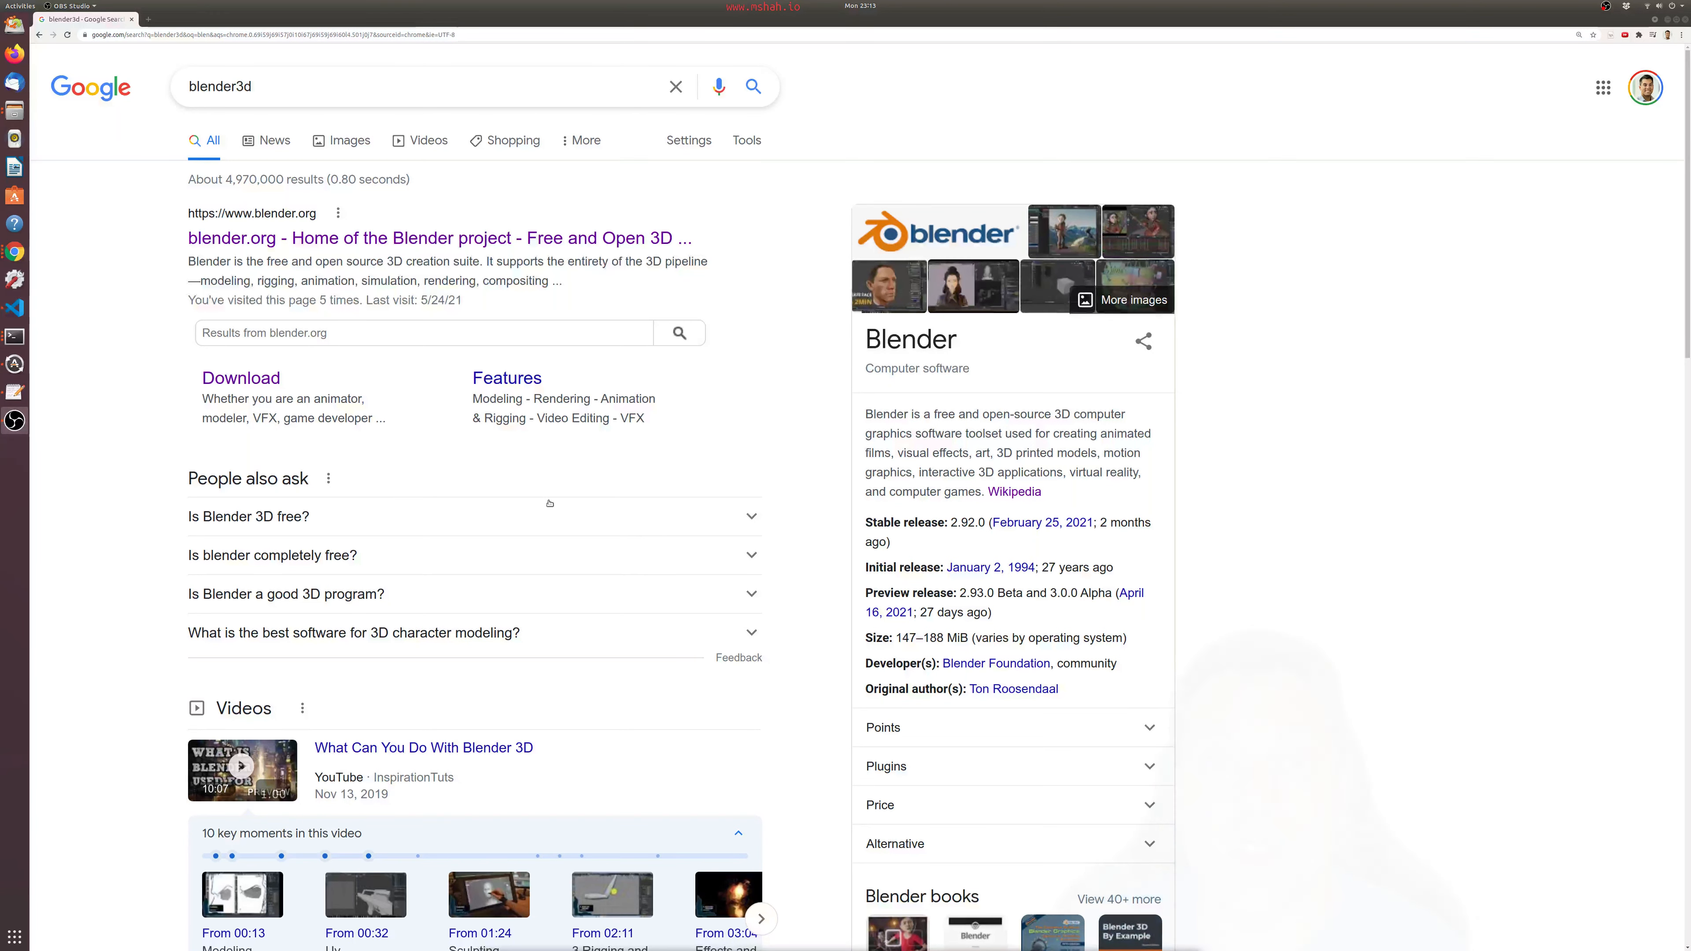
# - Open the official Blender website from the search results and follow its Blender 2.92 release banner
pyautogui.click(377, 247)
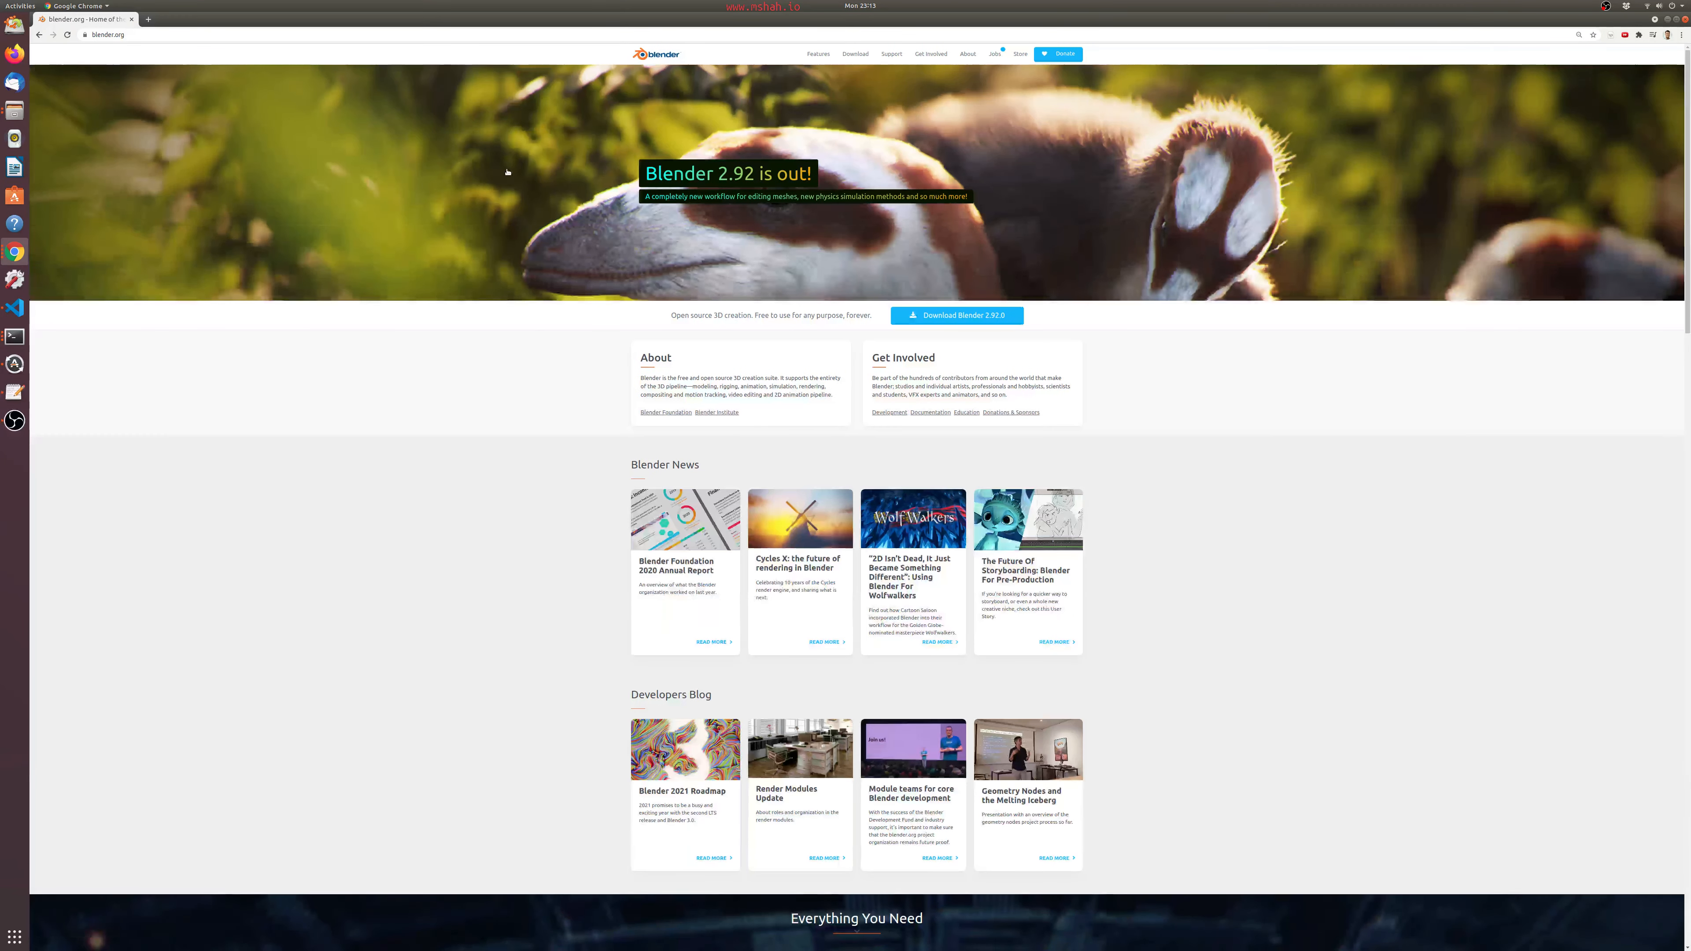
pyautogui.click(726, 184)
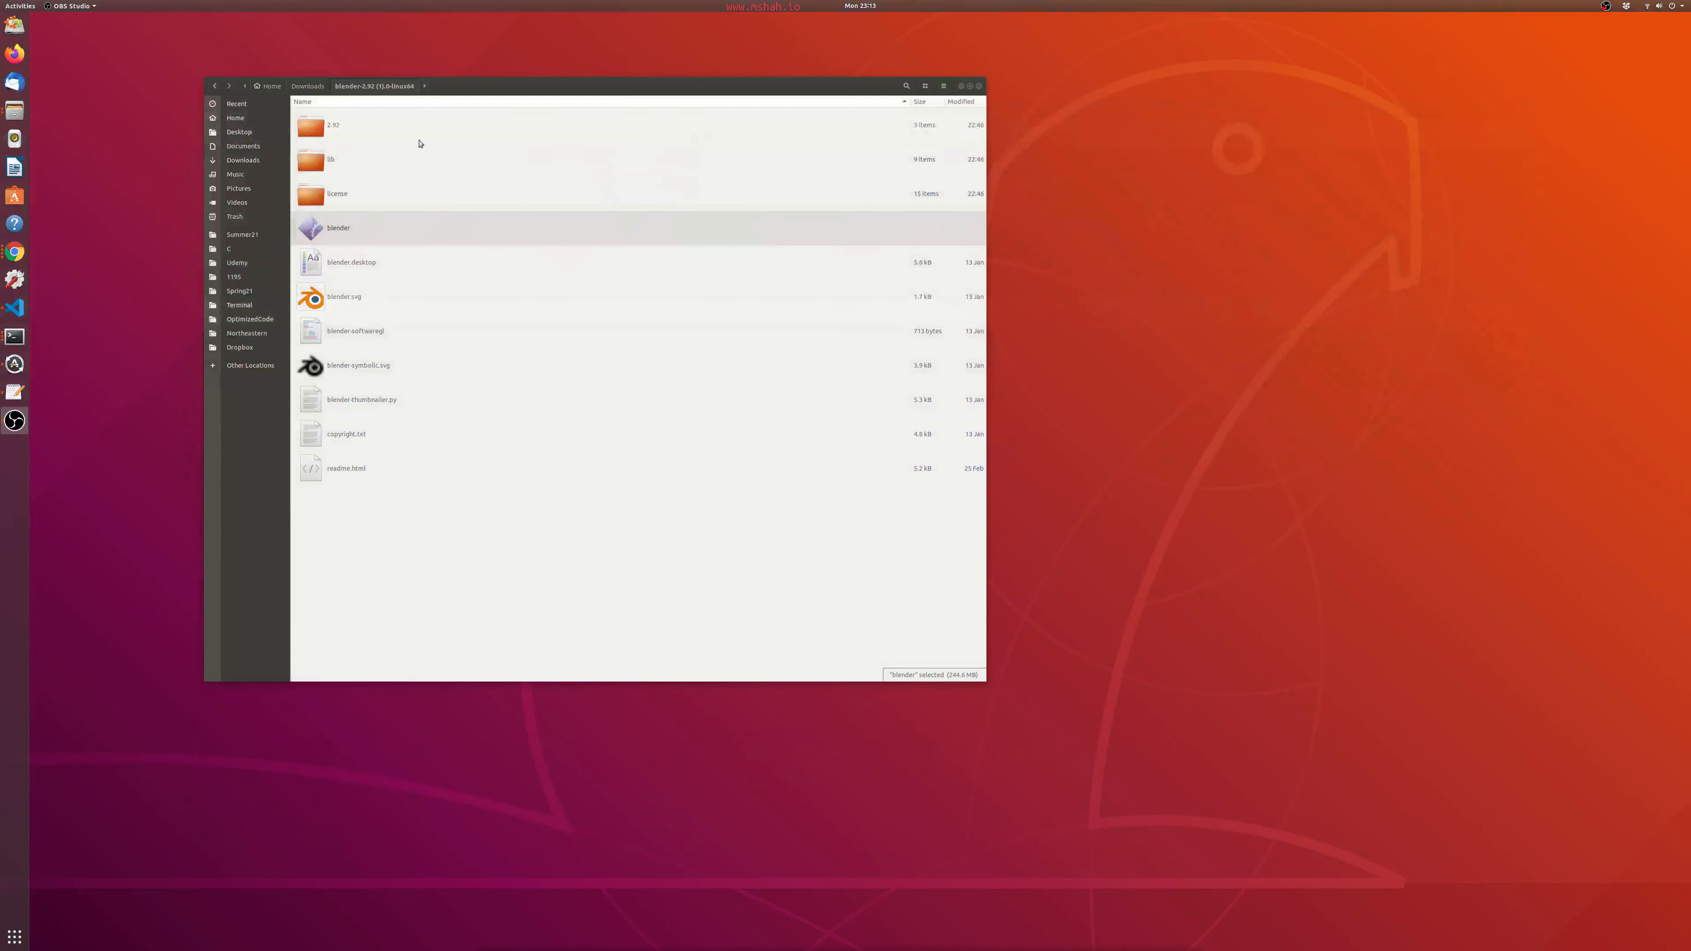
# - Run the blender executable from the Blender 2.92 folder in the file manager and dismiss the splash screen
pyautogui.click(331, 231)
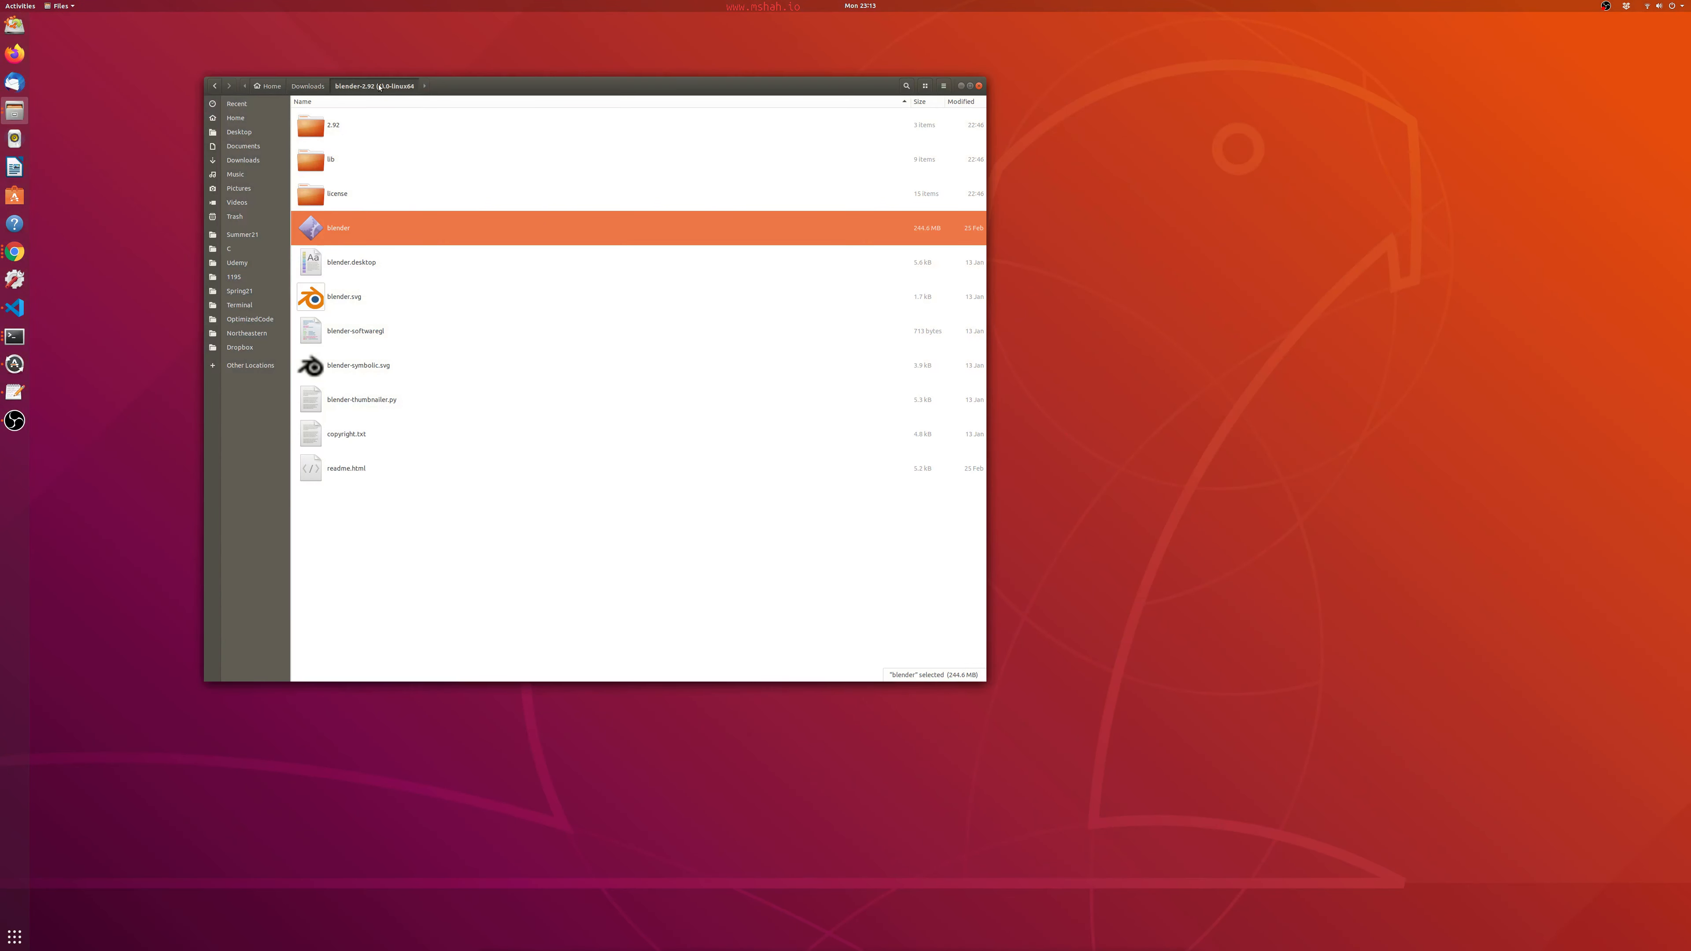
pyautogui.rightClick(350, 231)
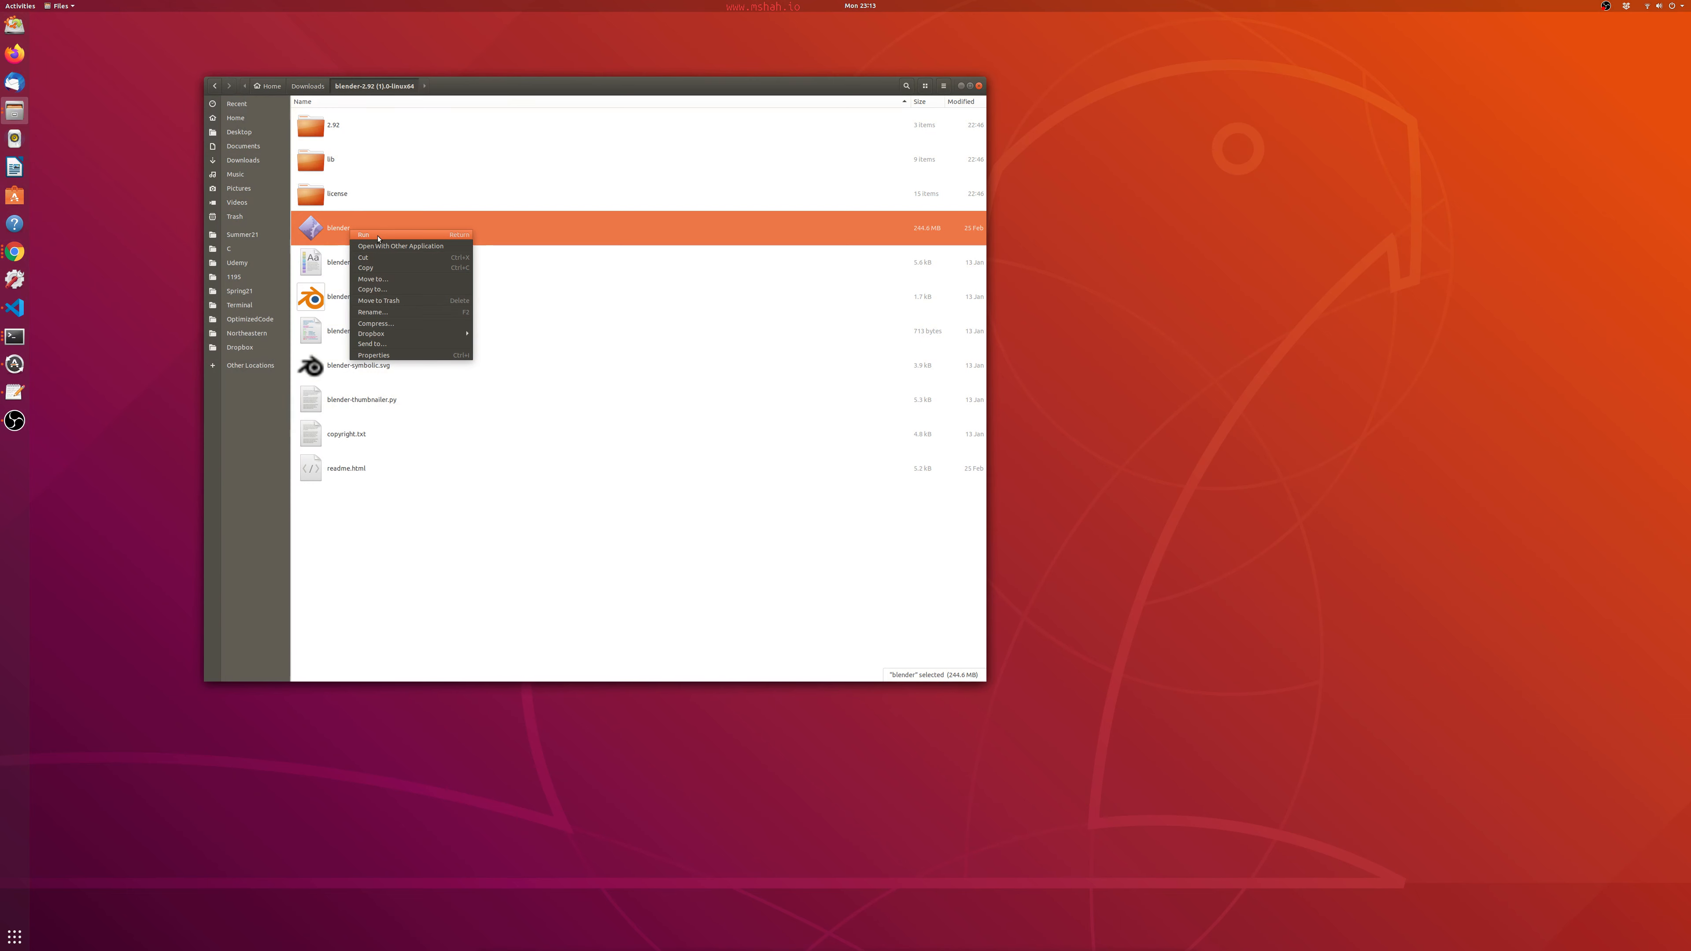
pyautogui.click(378, 237)
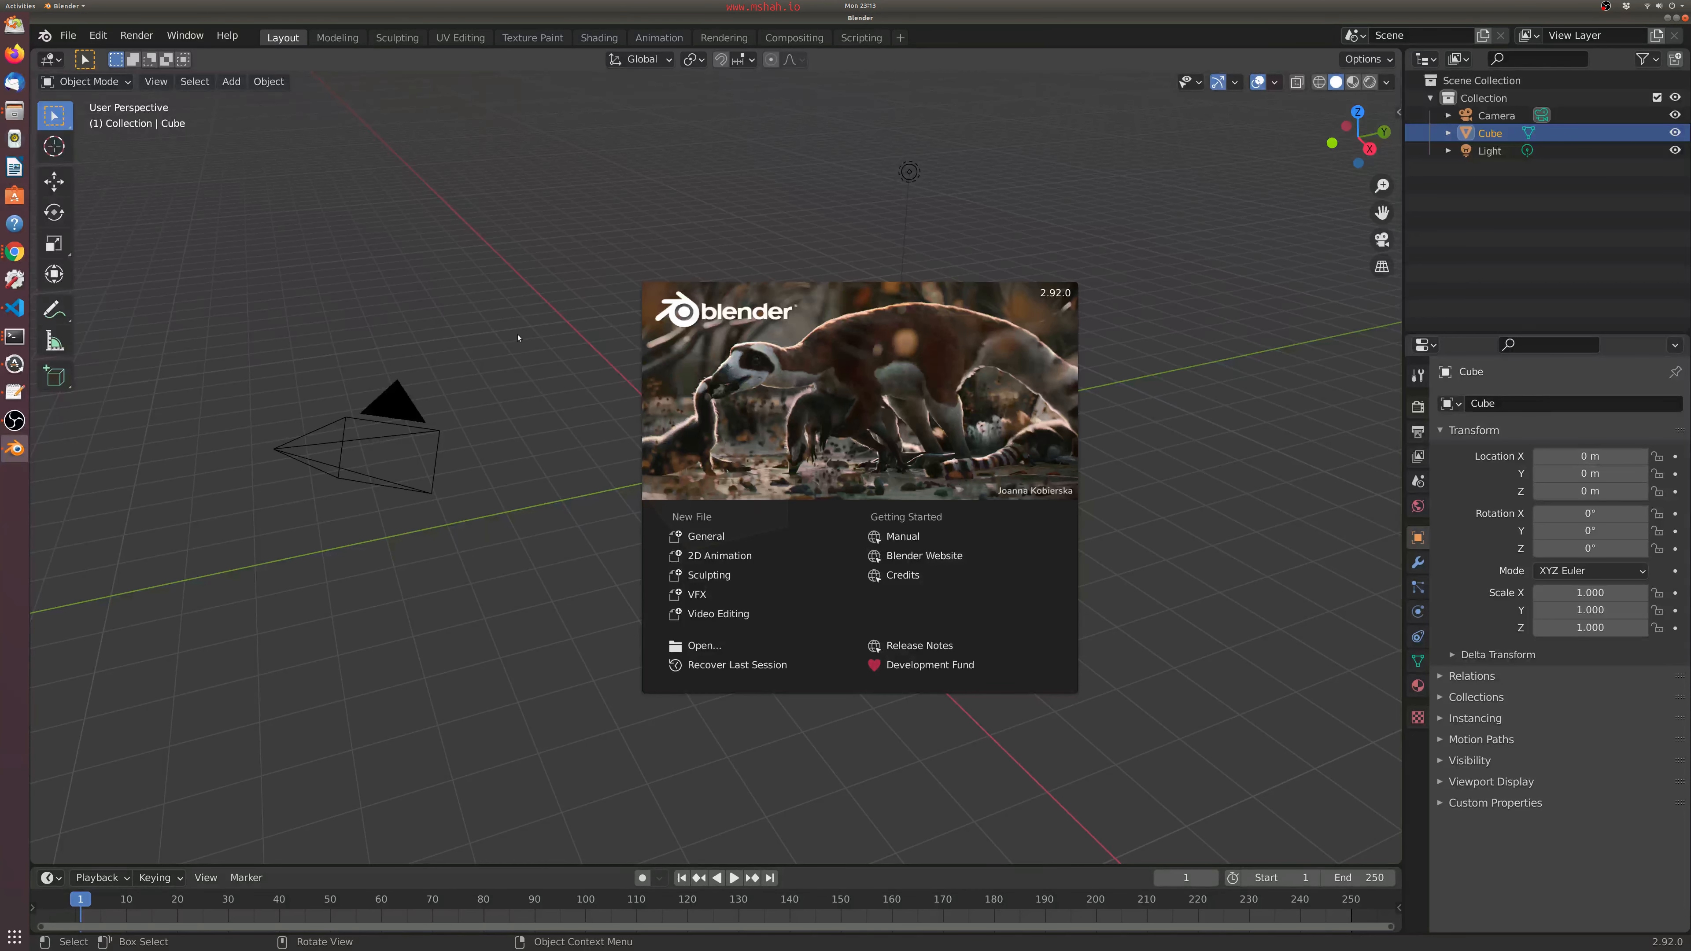
pyautogui.click(518, 338)
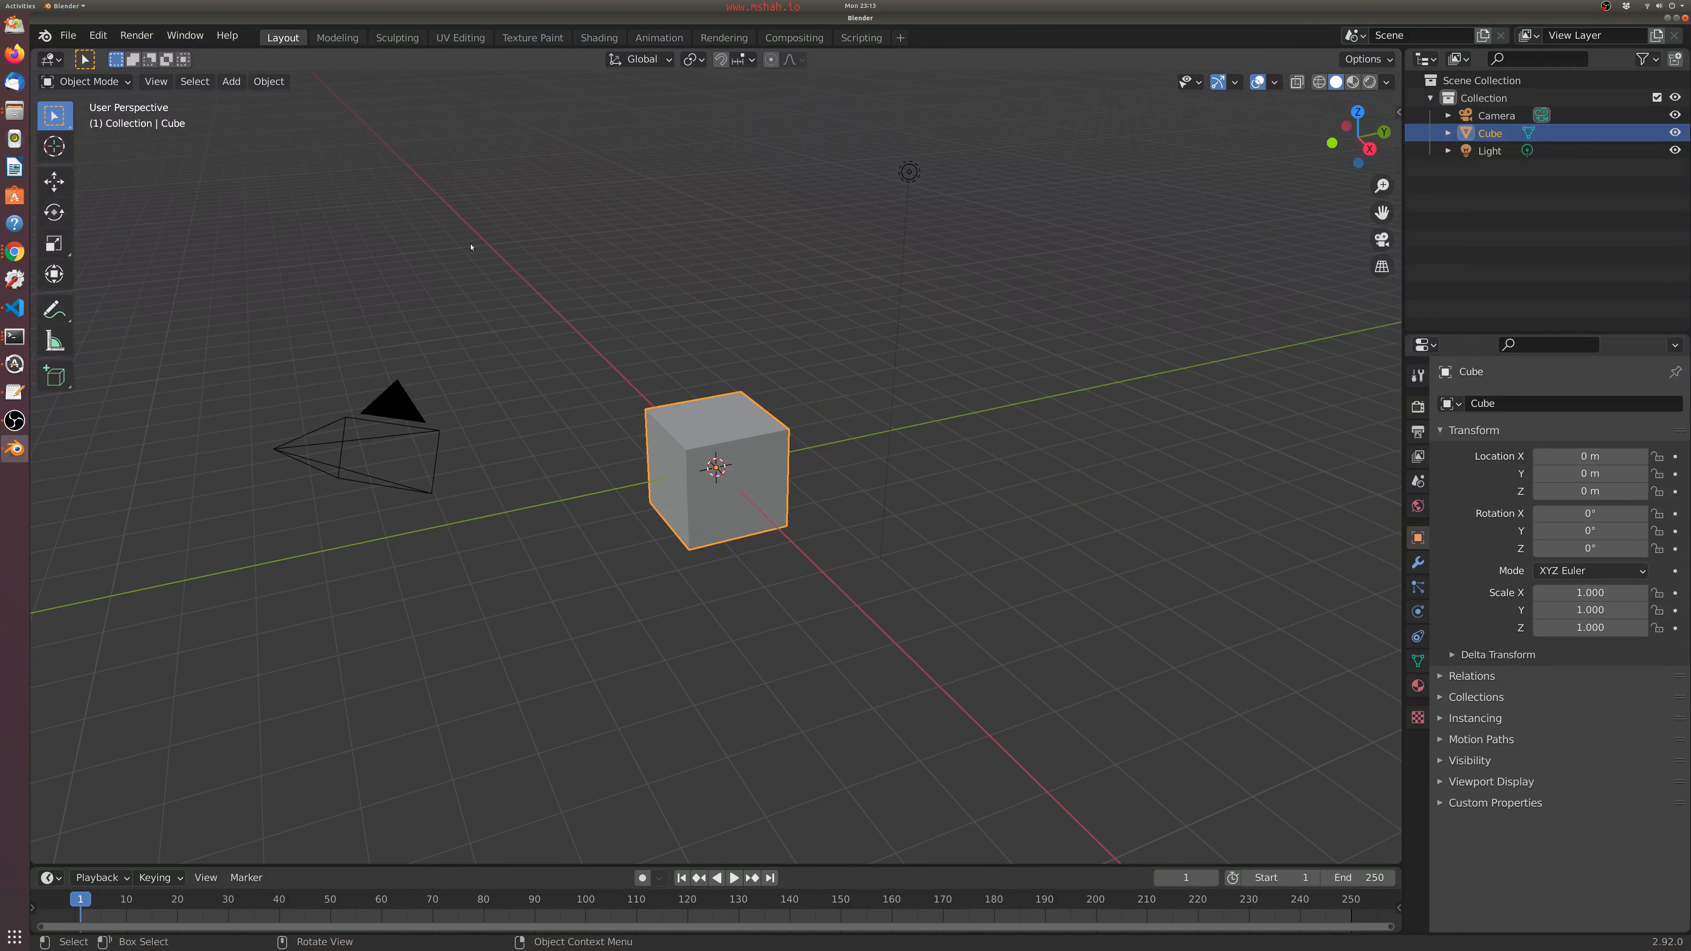
# - Try reducing the interface resolution scale in the preferences
pyautogui.click(97, 34)
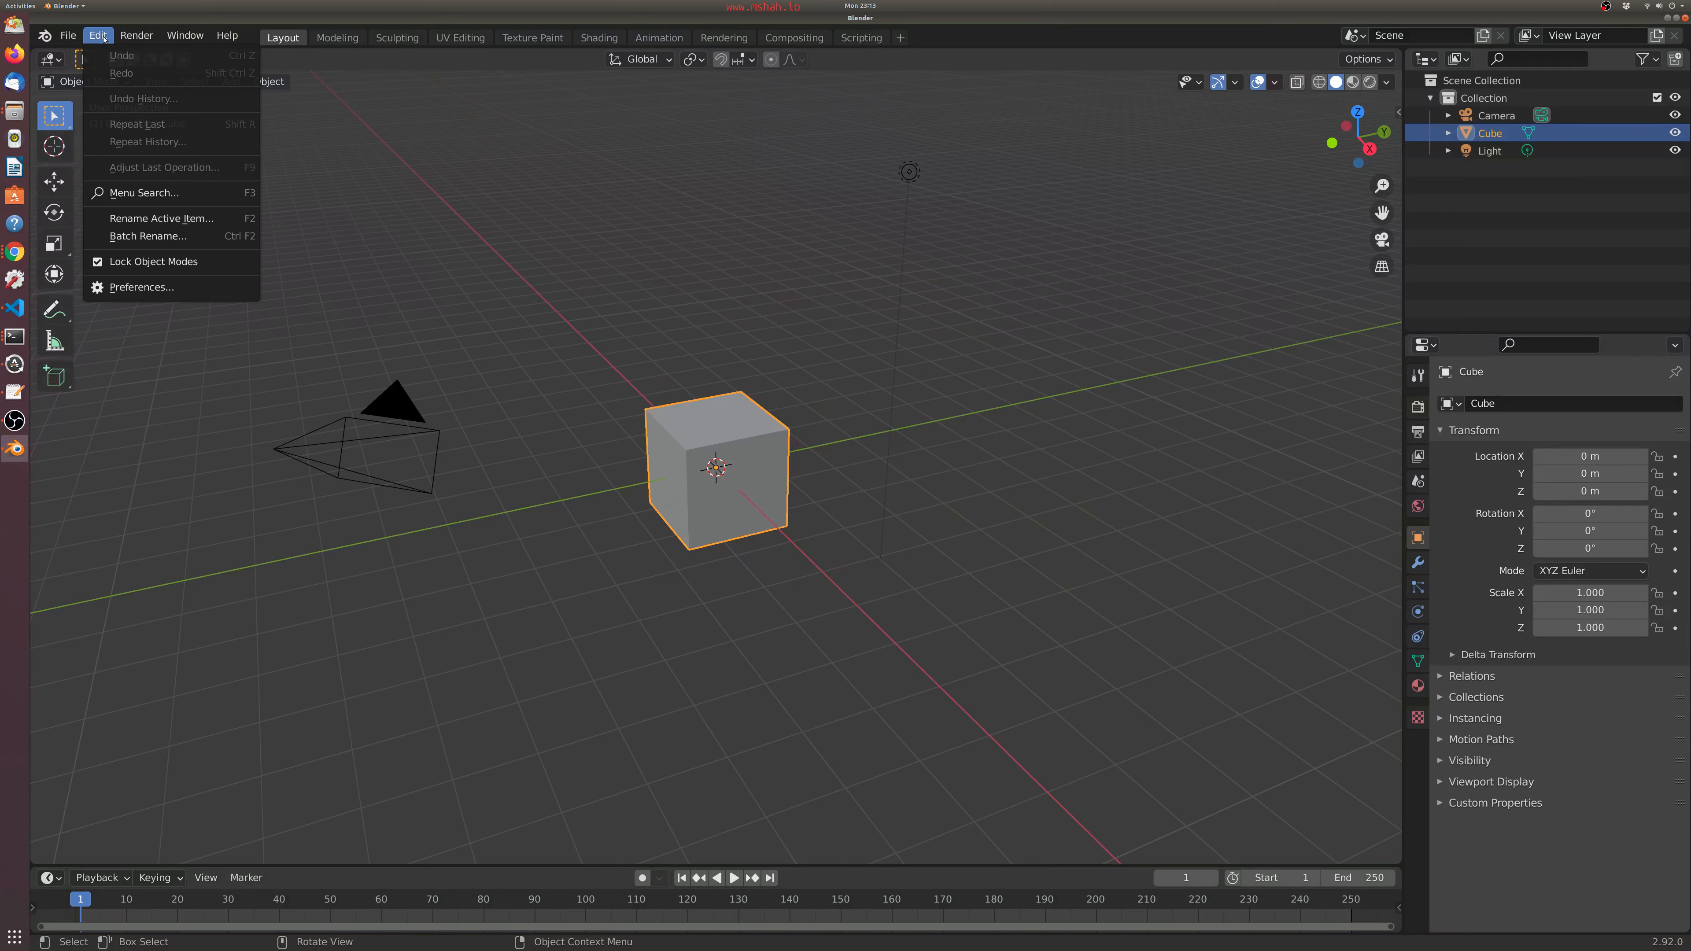
pyautogui.click(171, 290)
pyautogui.moveTo(442, 112); pyautogui.dragTo(389, 113)
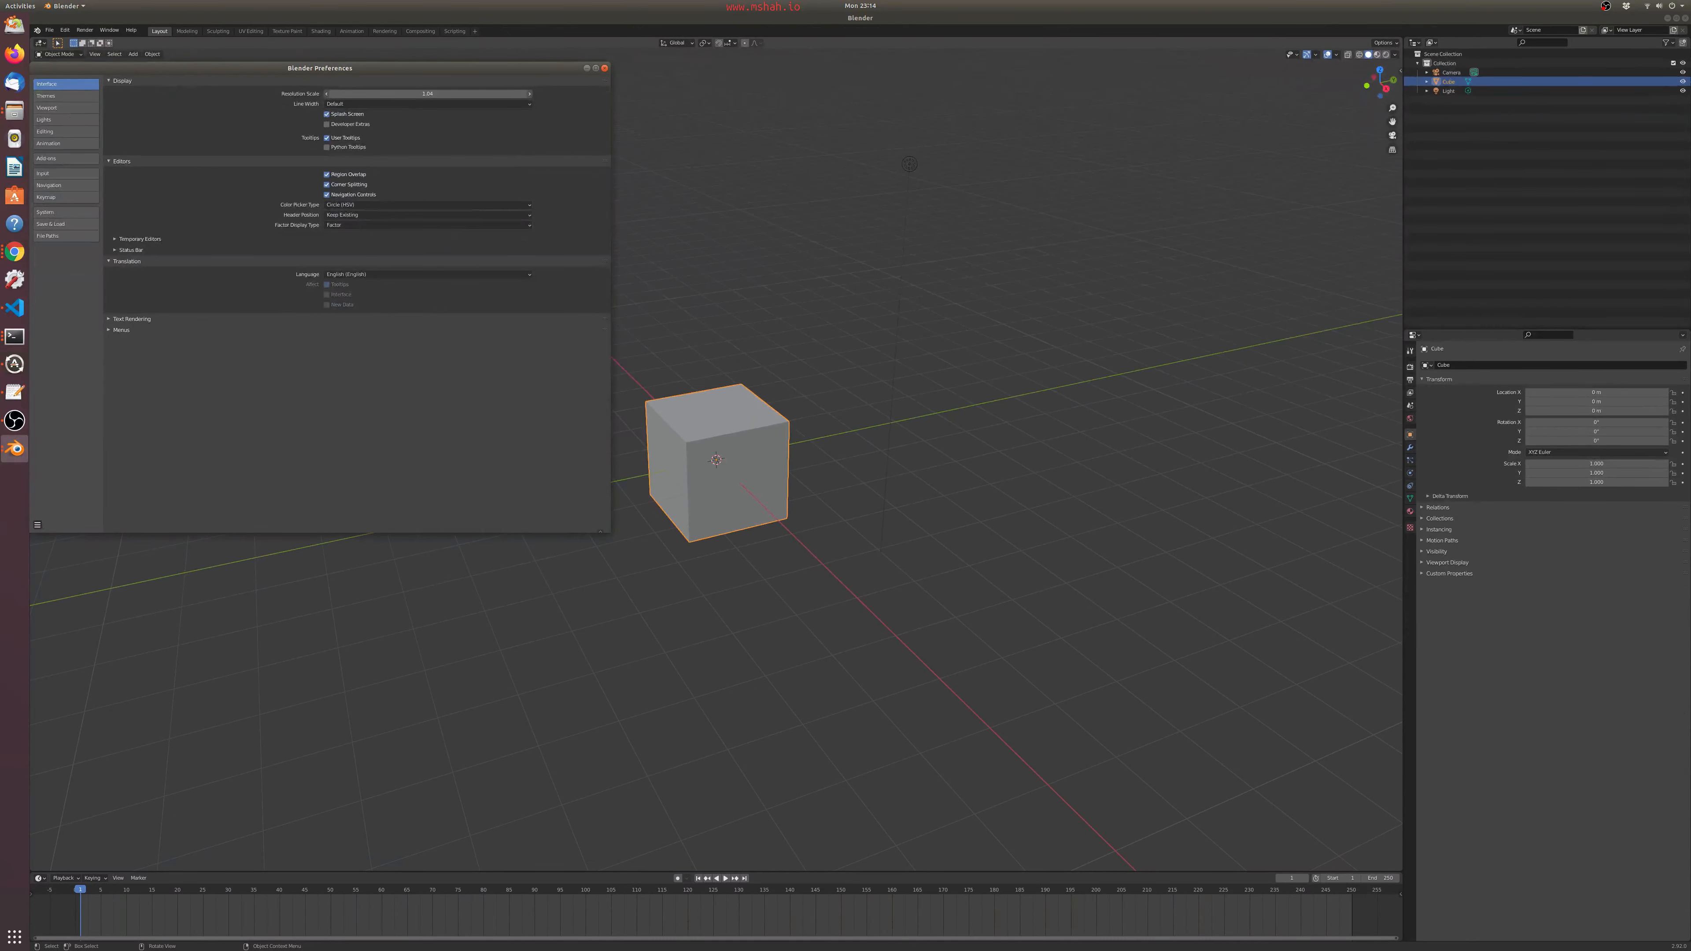
pyautogui.press('Escape')
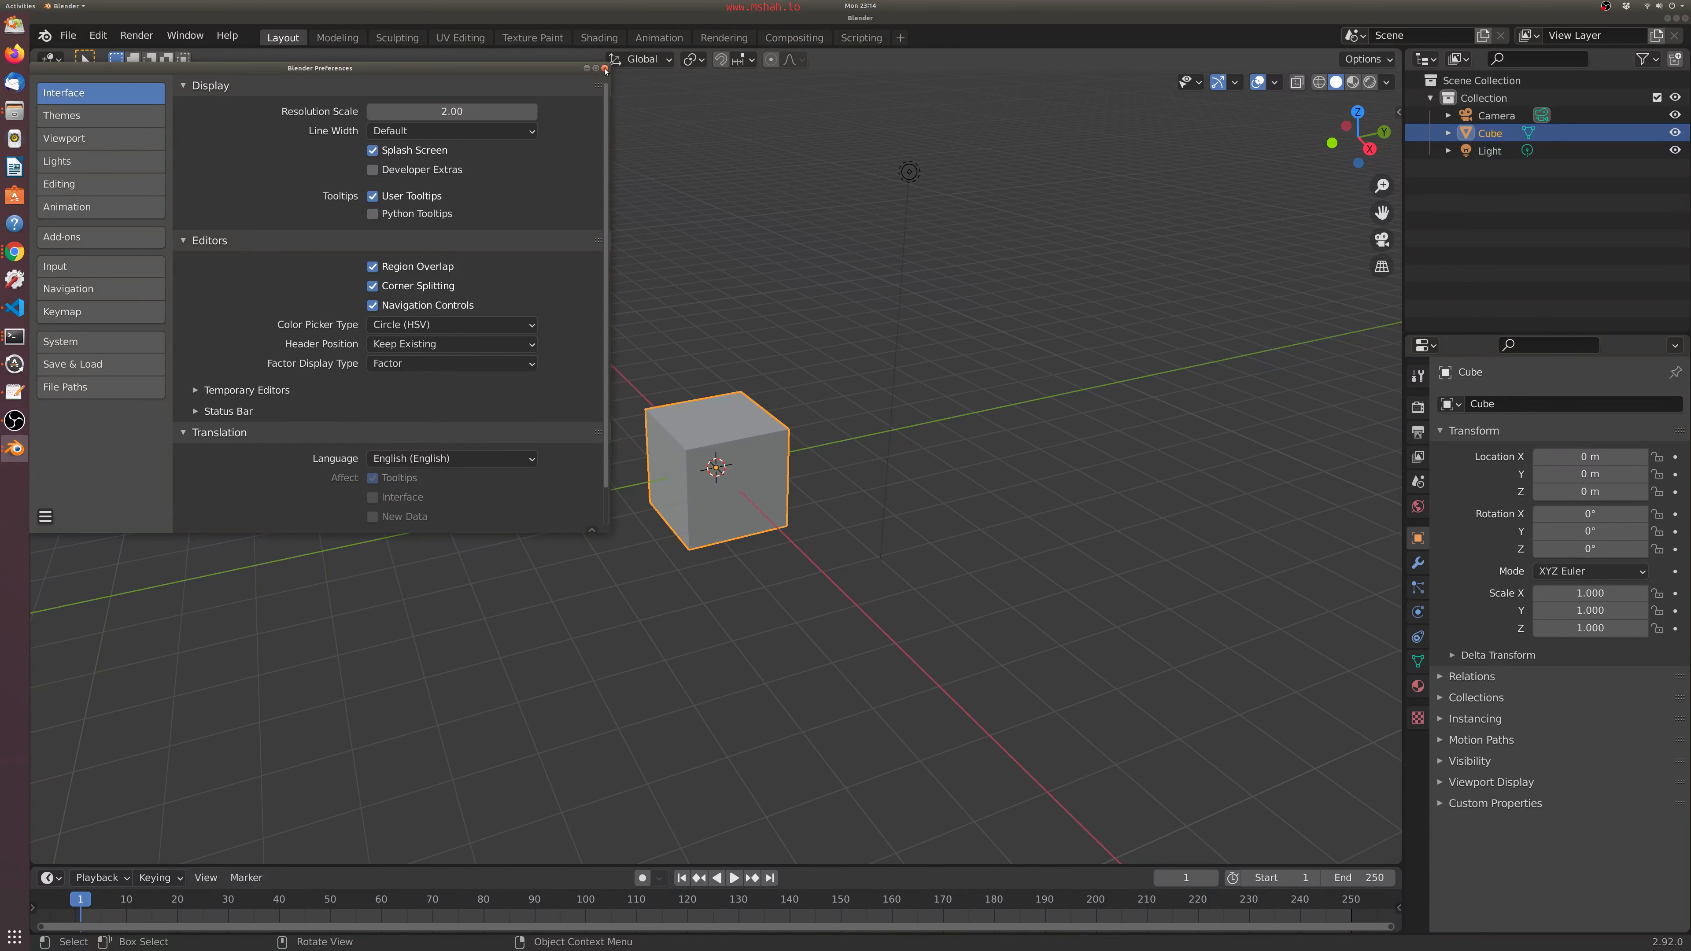
# - Examine the Themes, Viewport, Lights, Editing, Keymap, Navigation and Input preferences, and close the preferences window
pyautogui.click(98, 118)
pyautogui.click(97, 138)
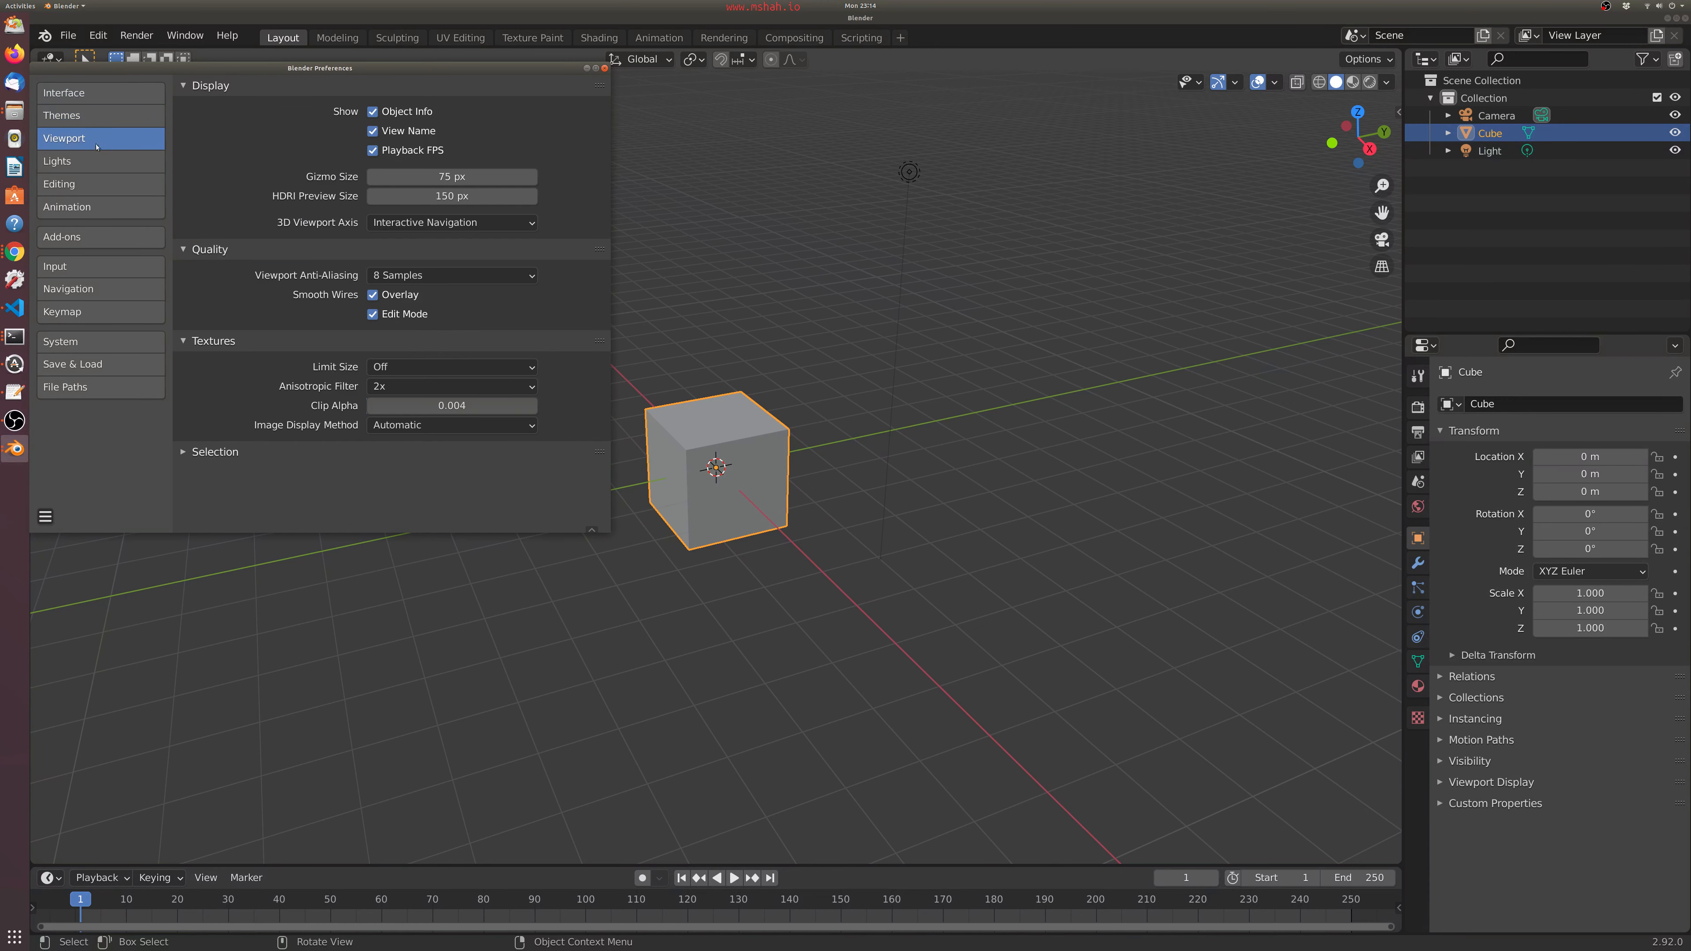
pyautogui.click(96, 161)
pyautogui.click(95, 190)
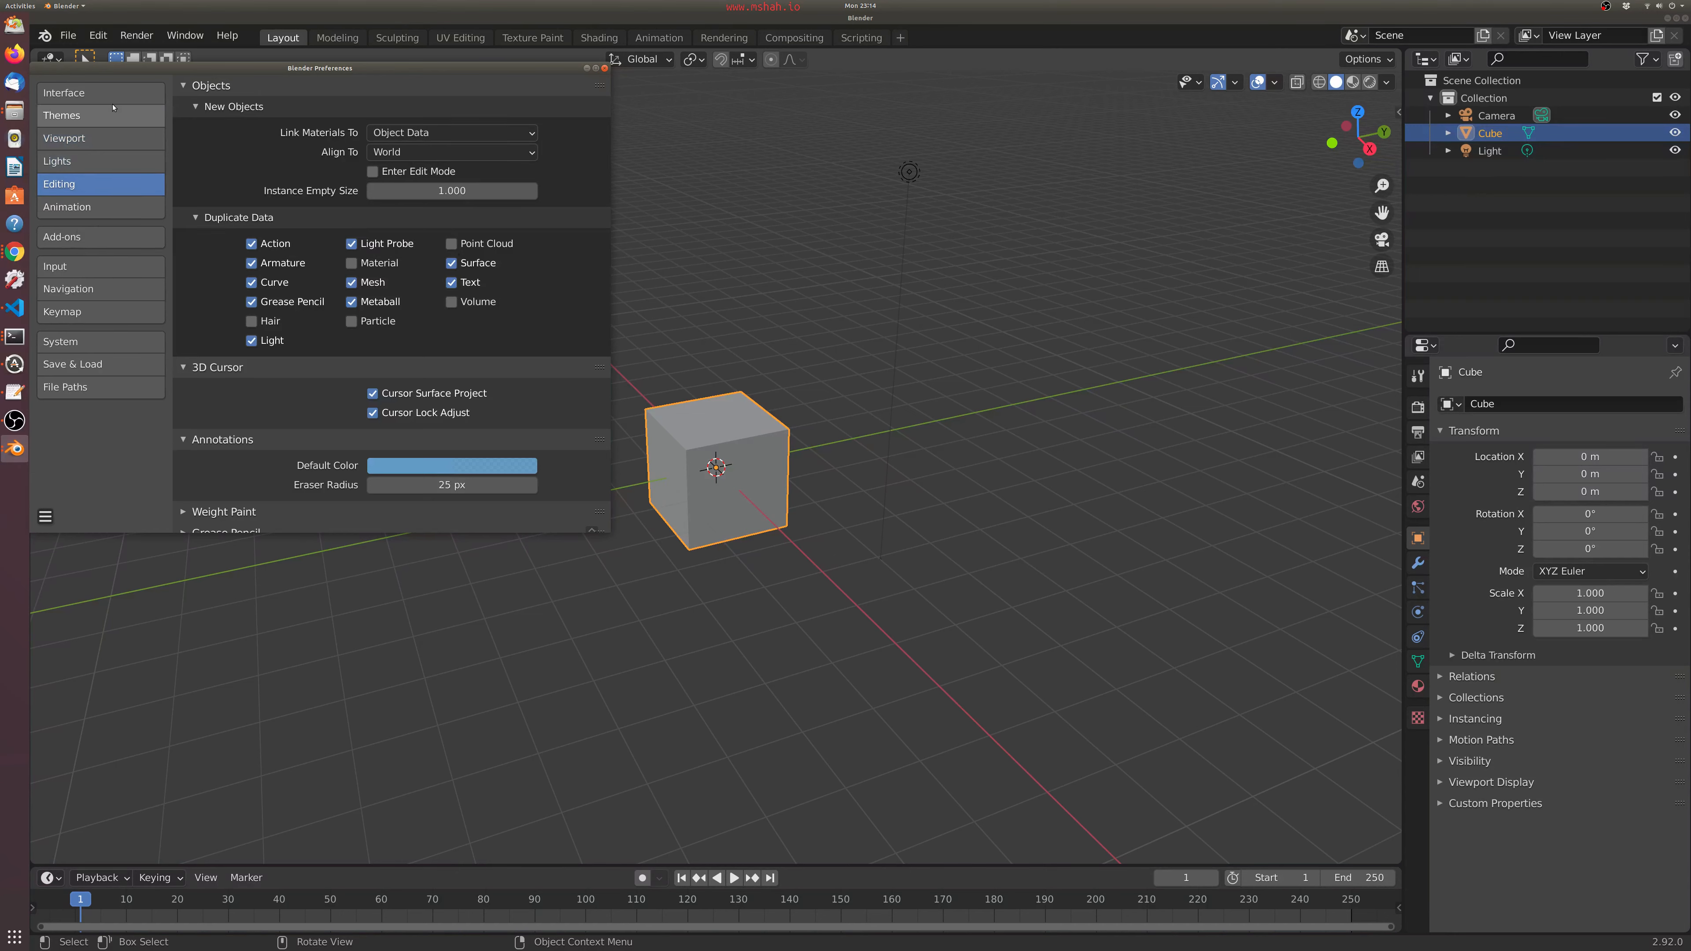
pyautogui.click(108, 318)
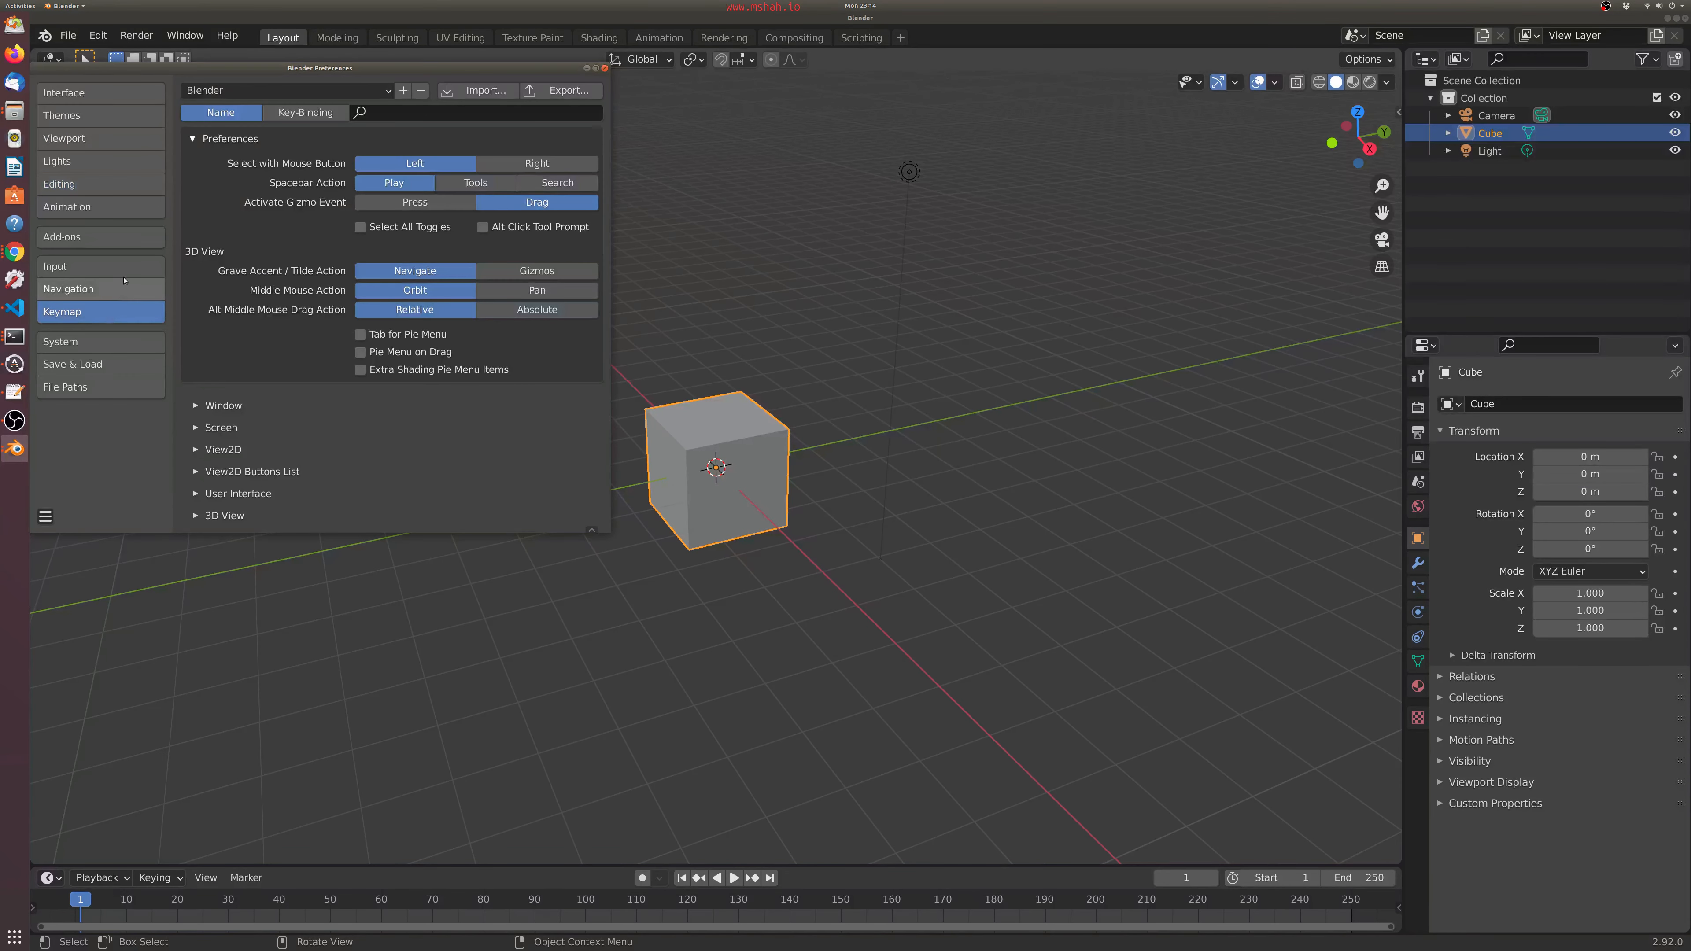
pyautogui.click(305, 112)
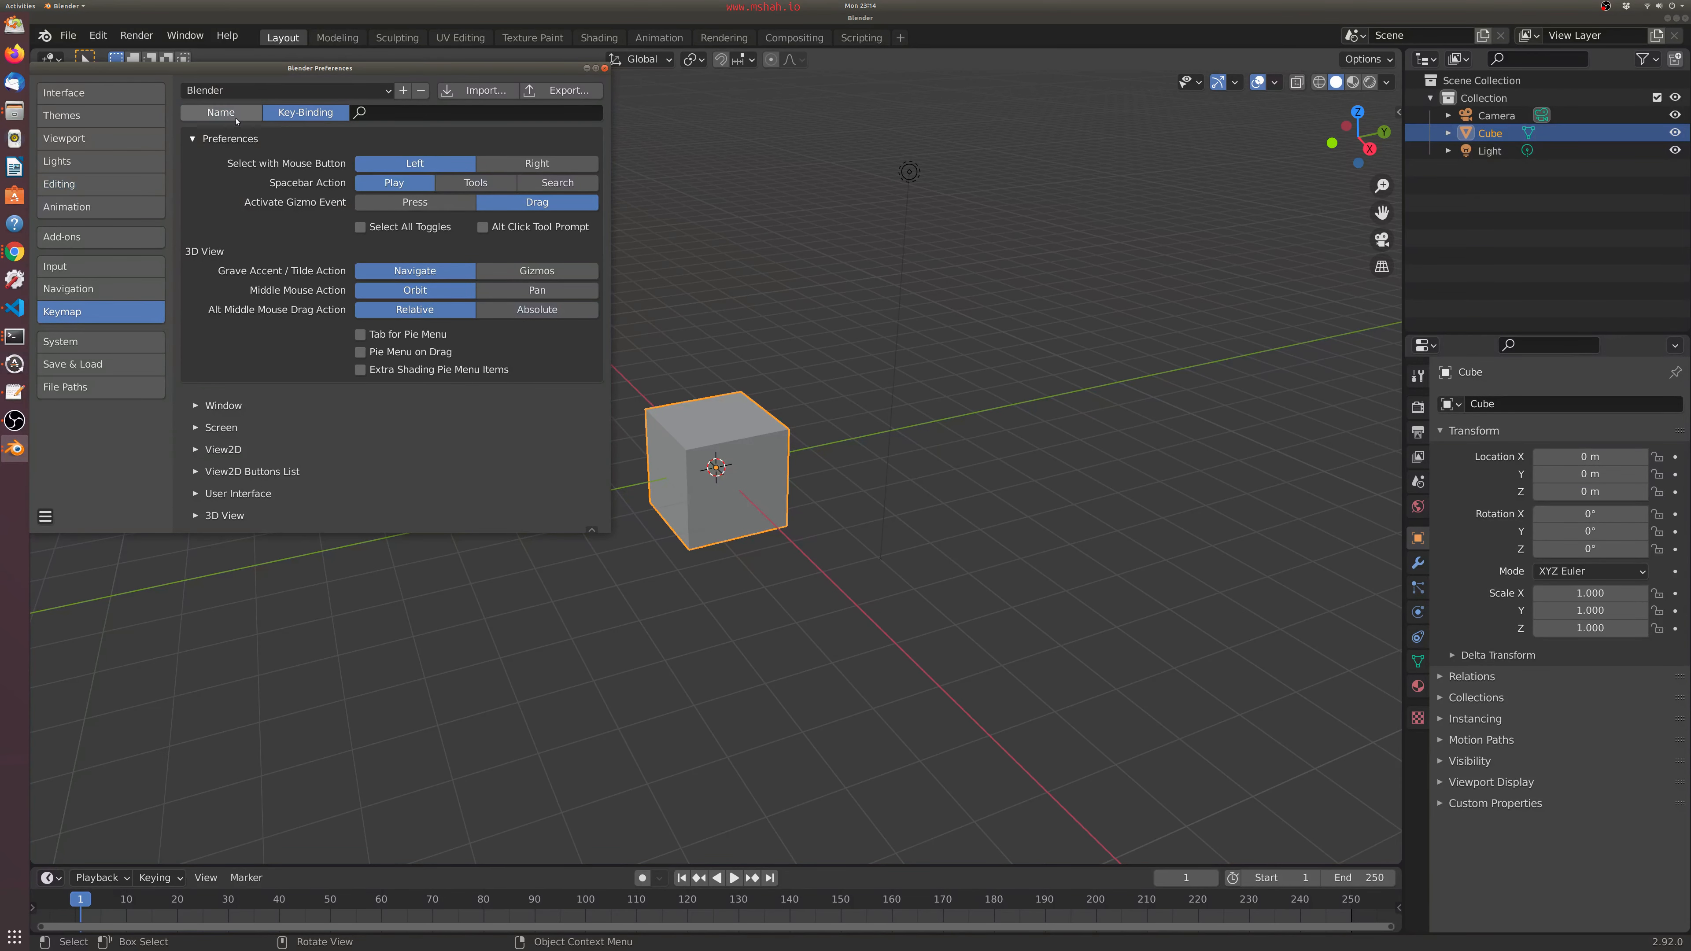
pyautogui.click(115, 289)
pyautogui.click(116, 270)
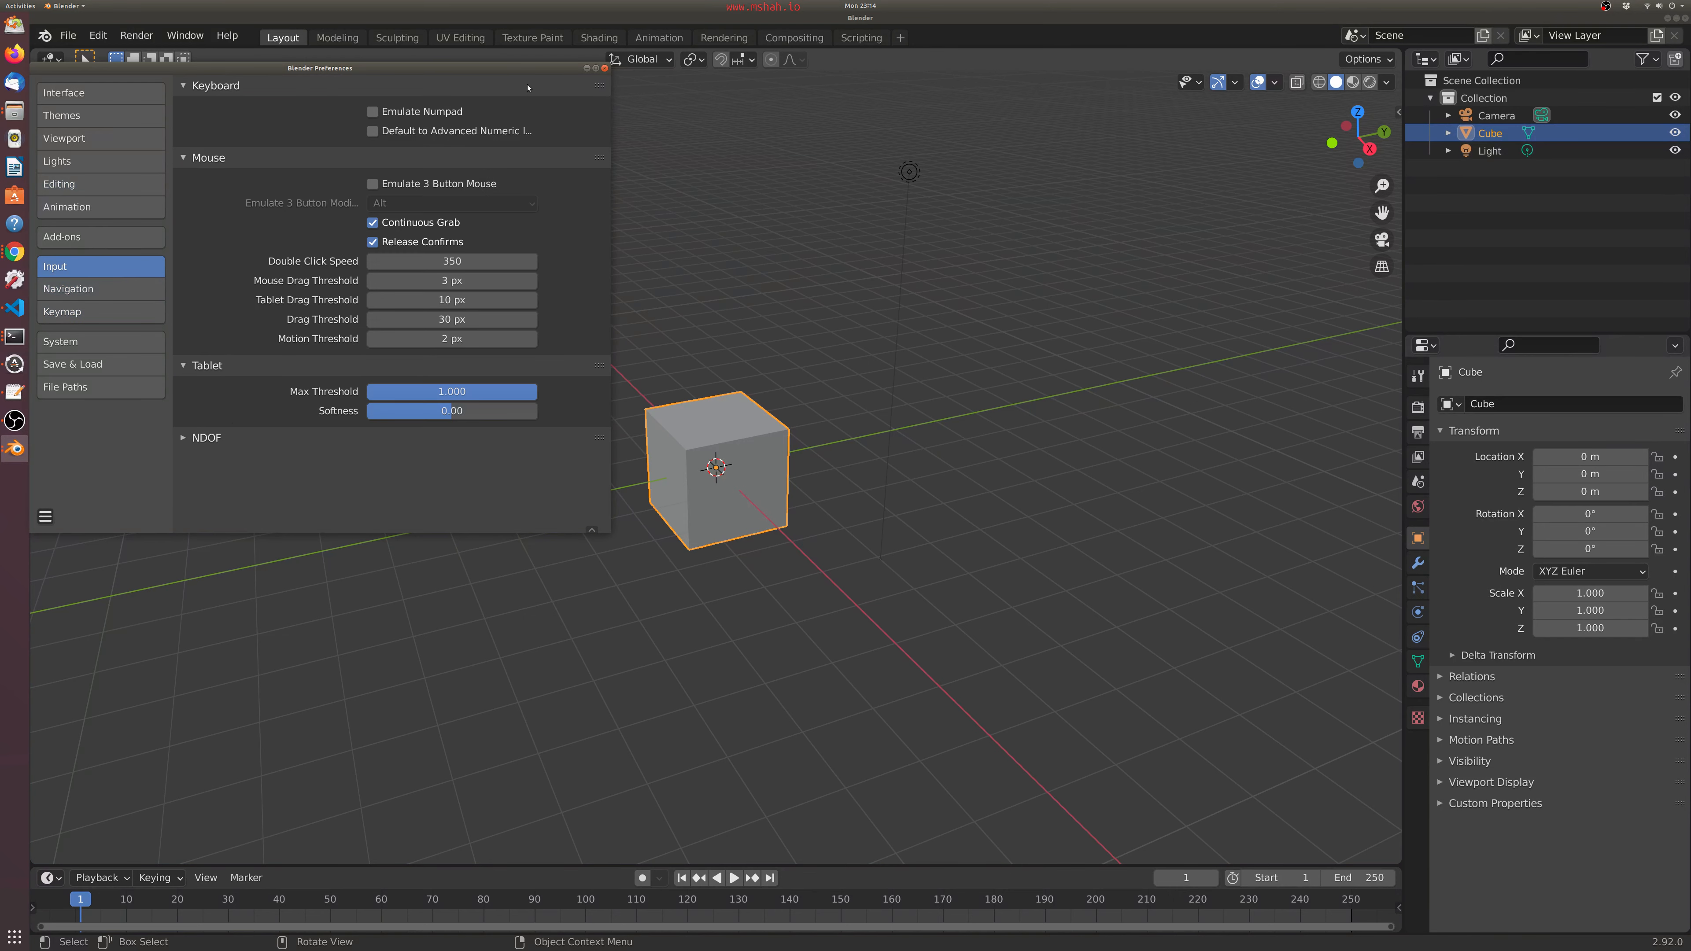
pyautogui.click(605, 69)
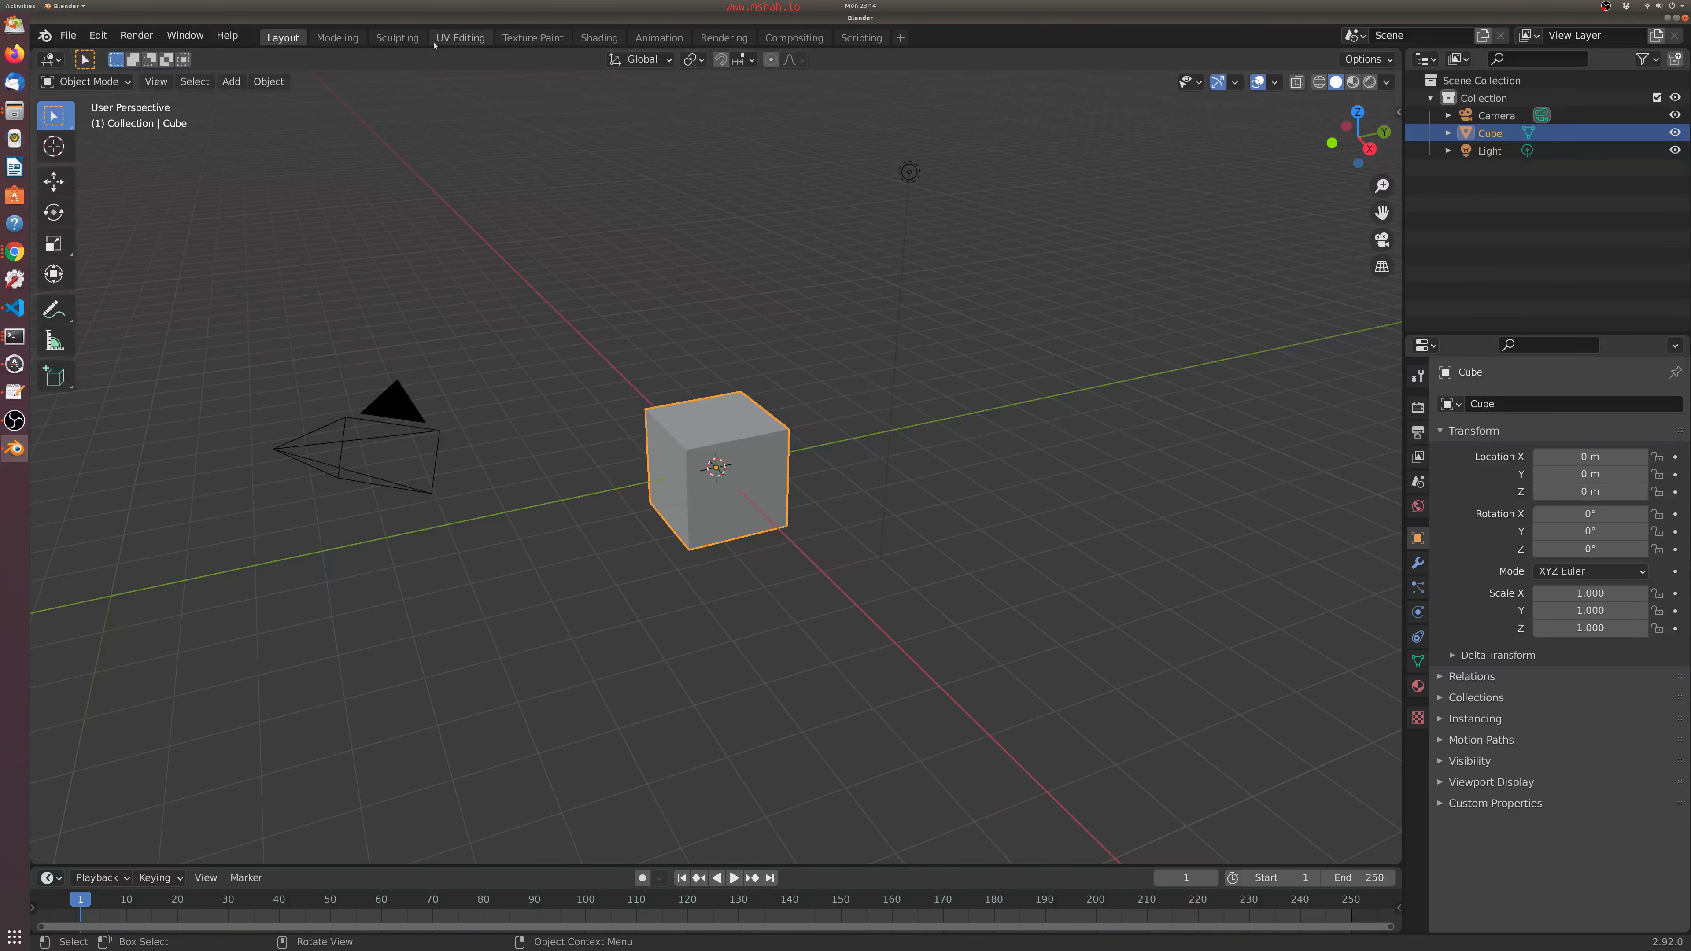
# - Try the Modeling workspace and the cube's Edit Mode, returning to the Layout workspace in Object Mode
pyautogui.click(345, 39)
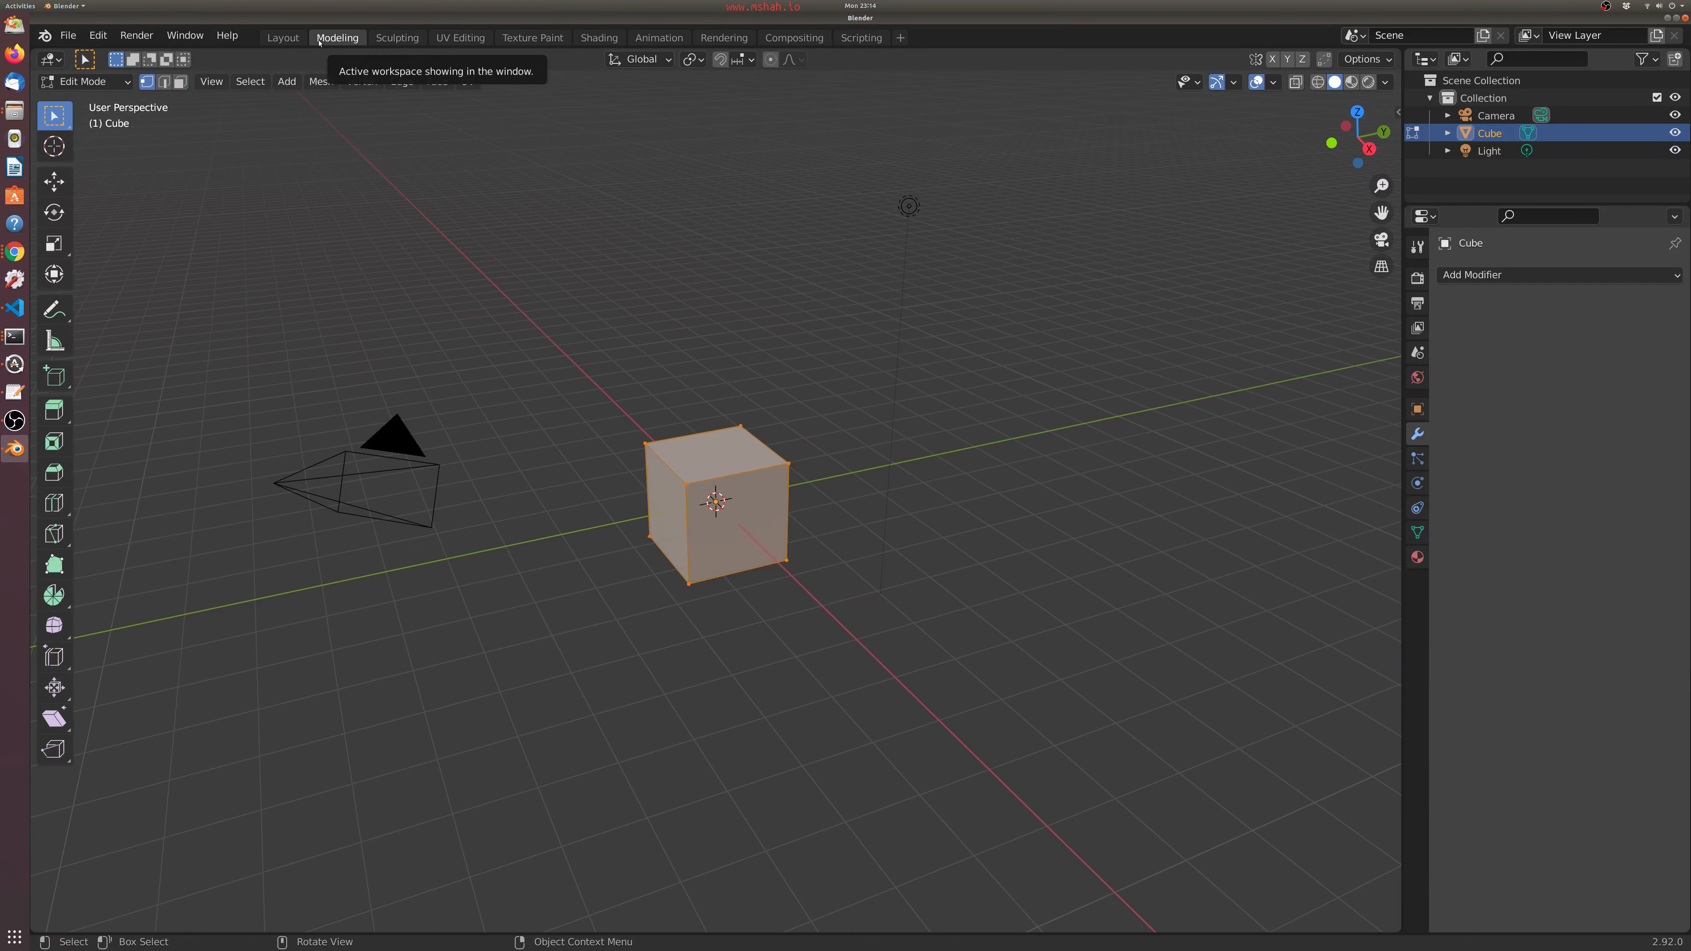
pyautogui.click(283, 38)
pyautogui.click(107, 84)
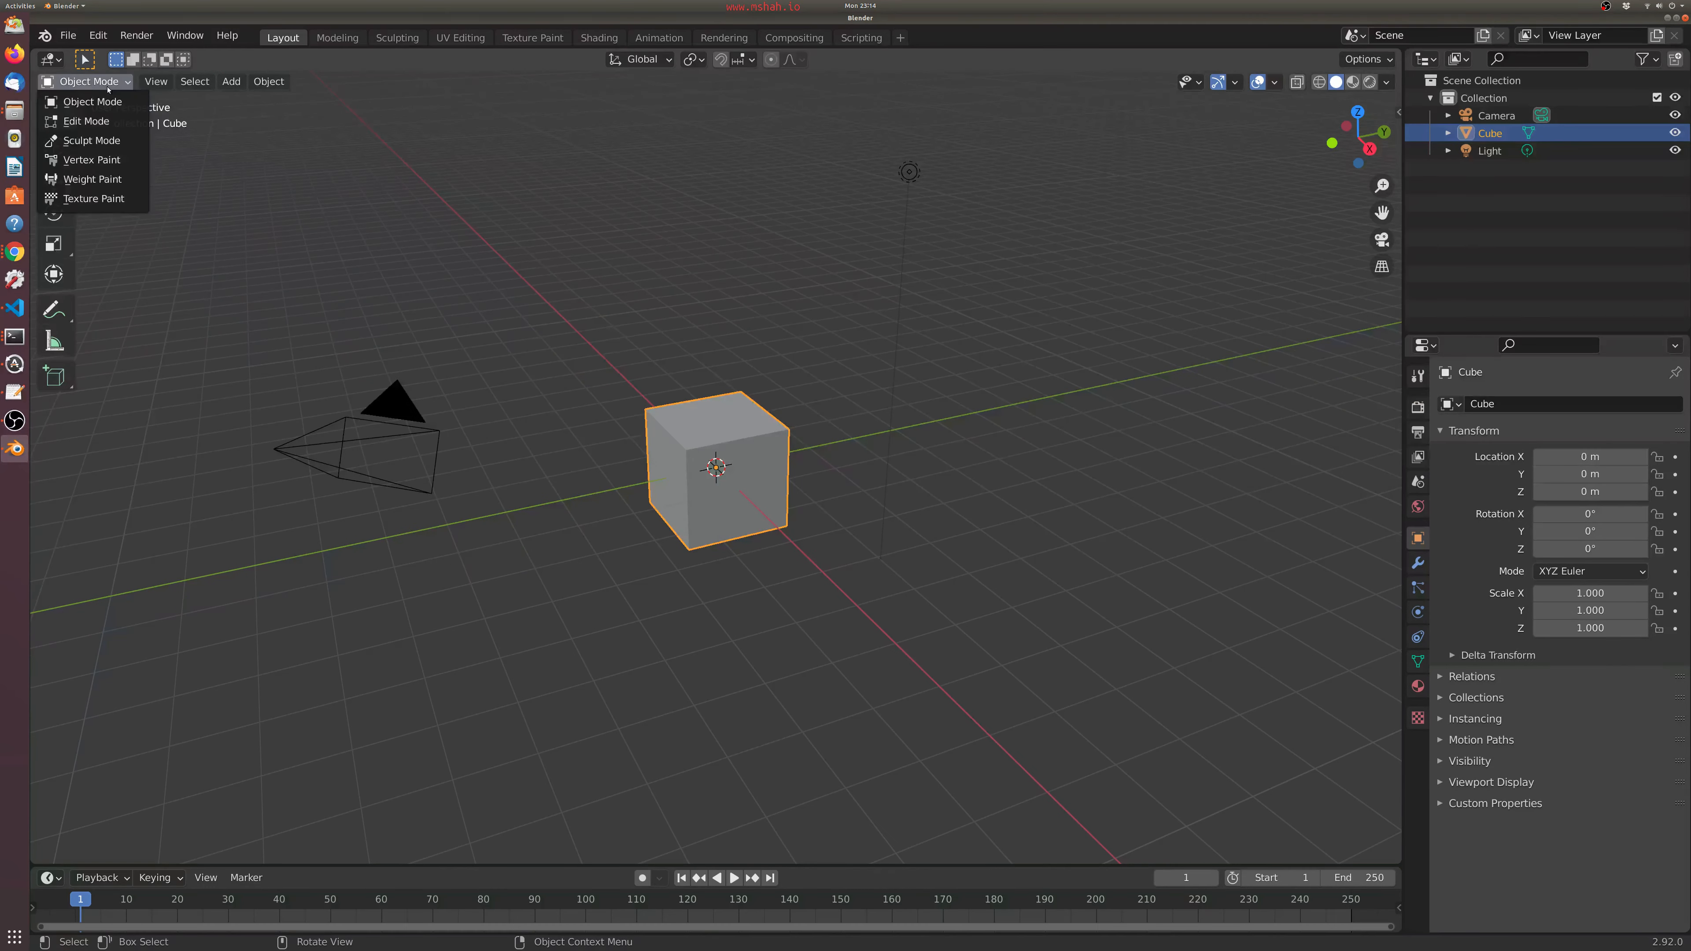
pyautogui.click(87, 121)
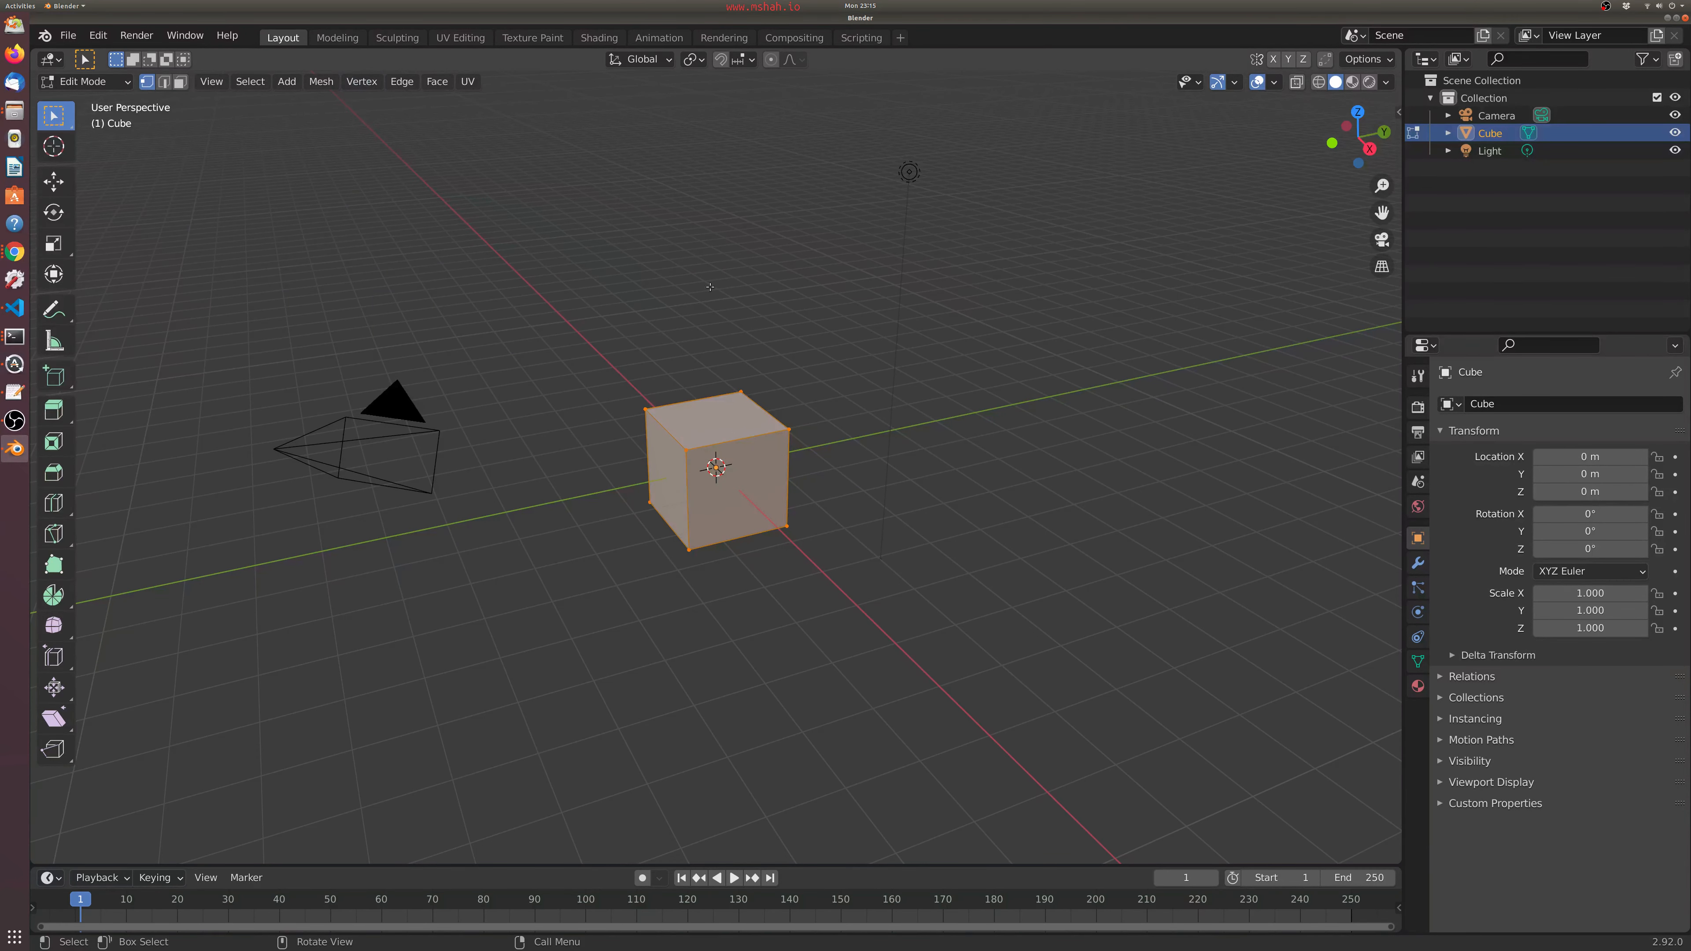
pyautogui.press('Escape')
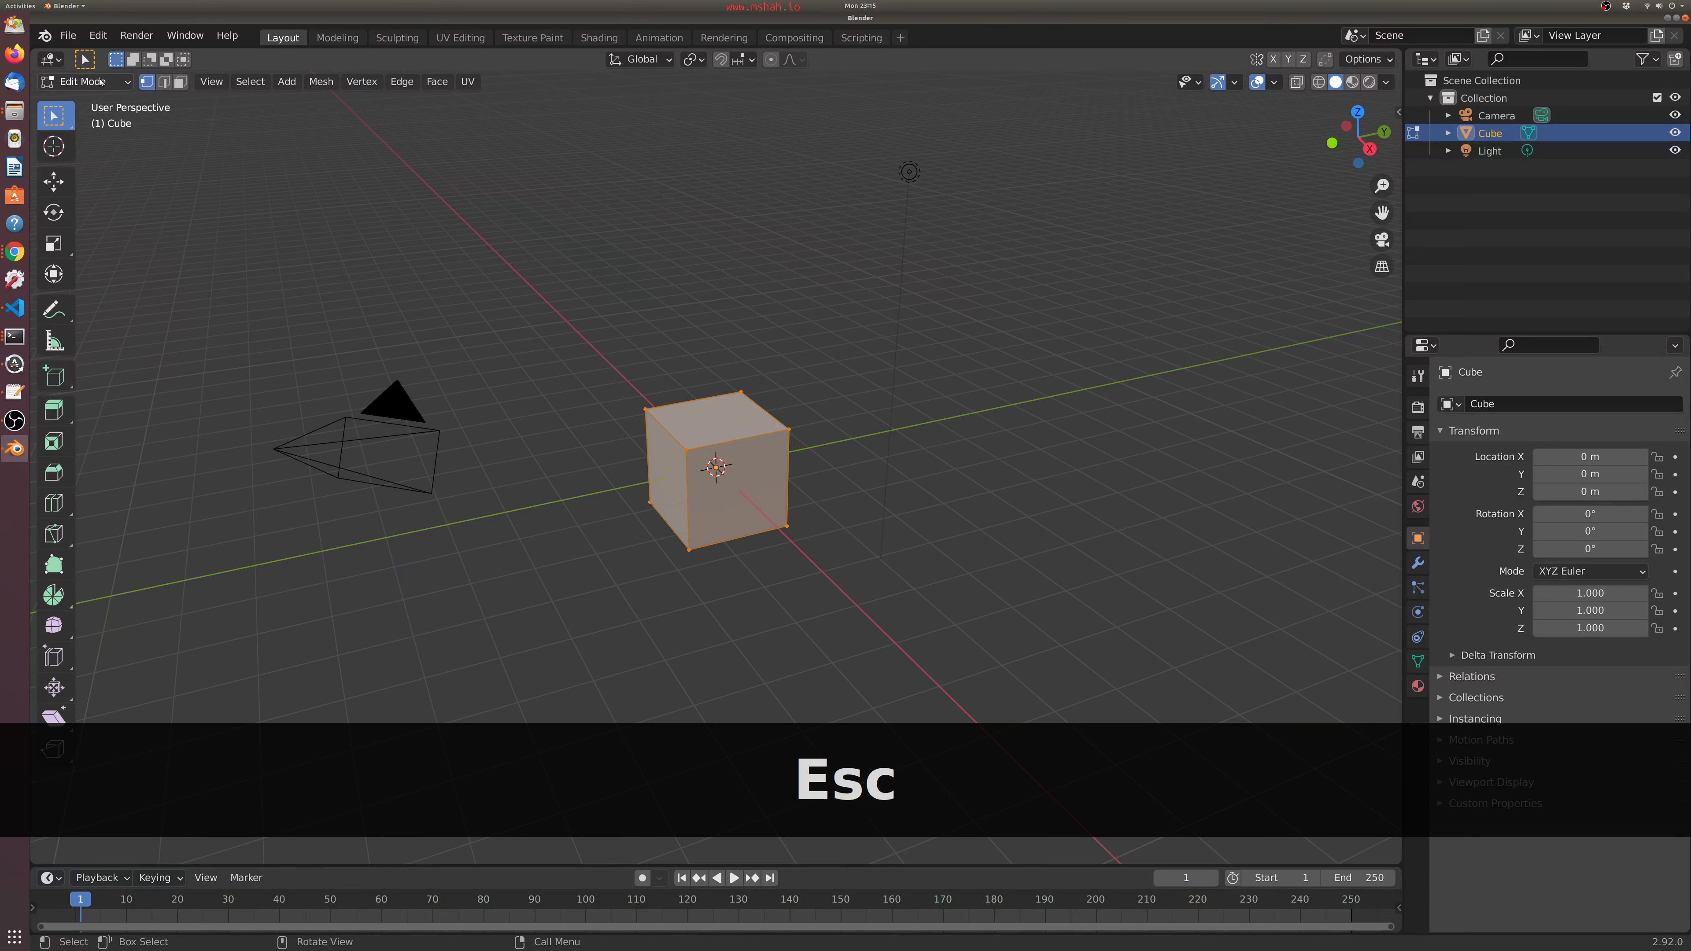
pyautogui.click(561, 274)
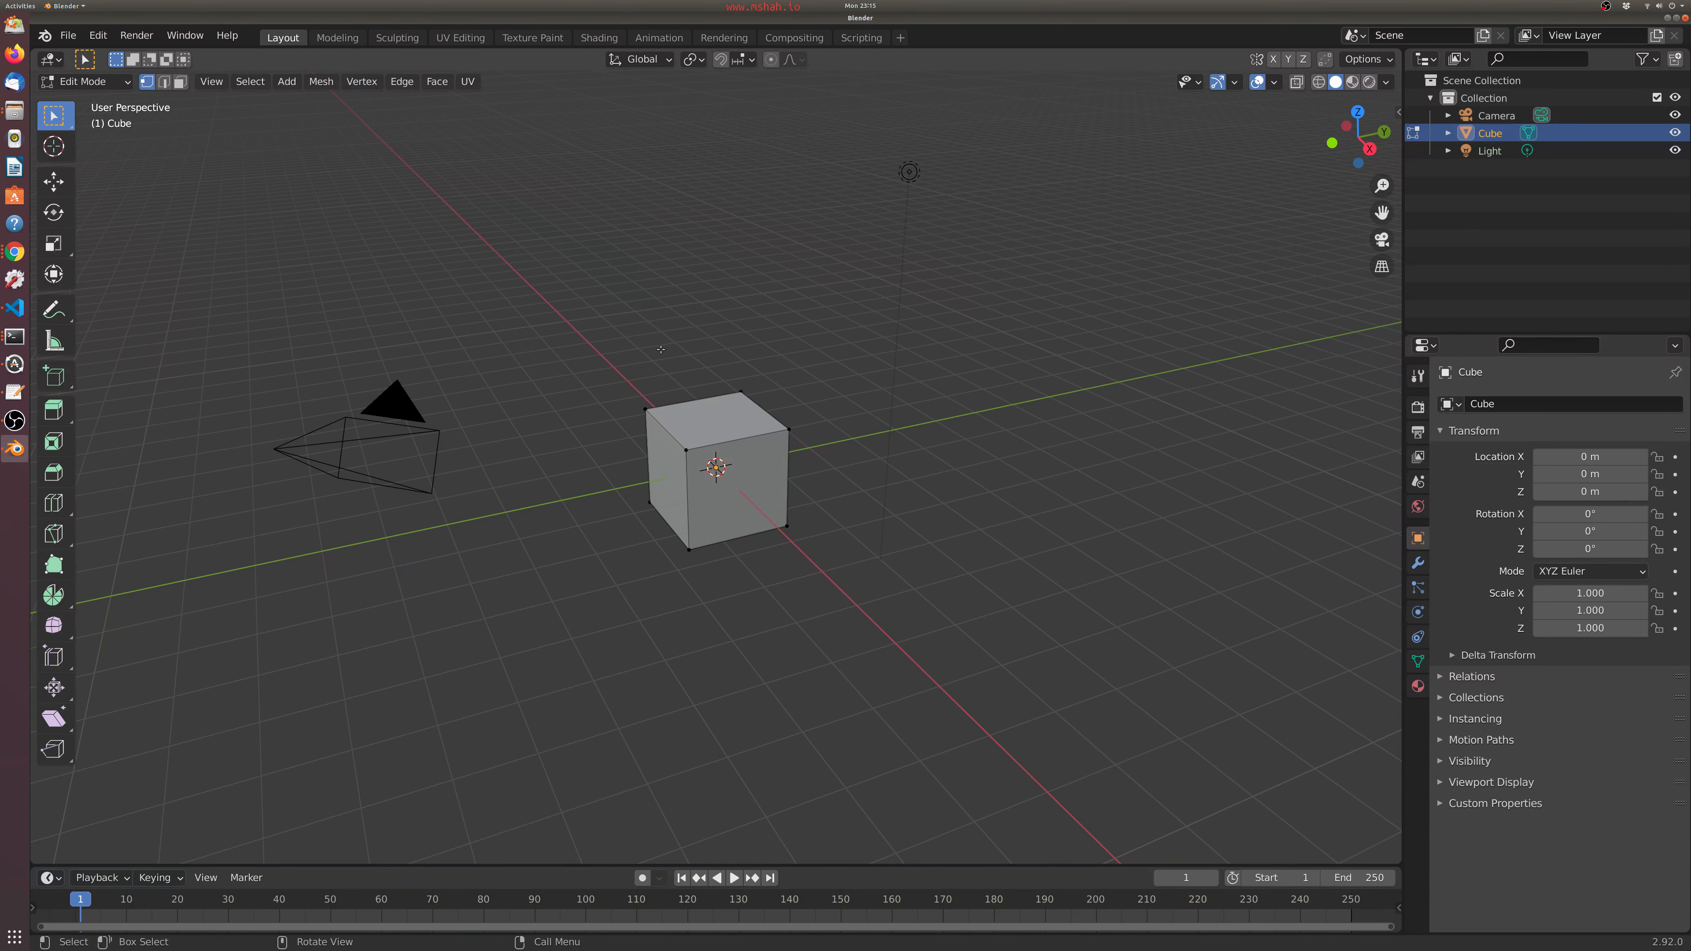
pyautogui.click(85, 82)
pyautogui.click(93, 102)
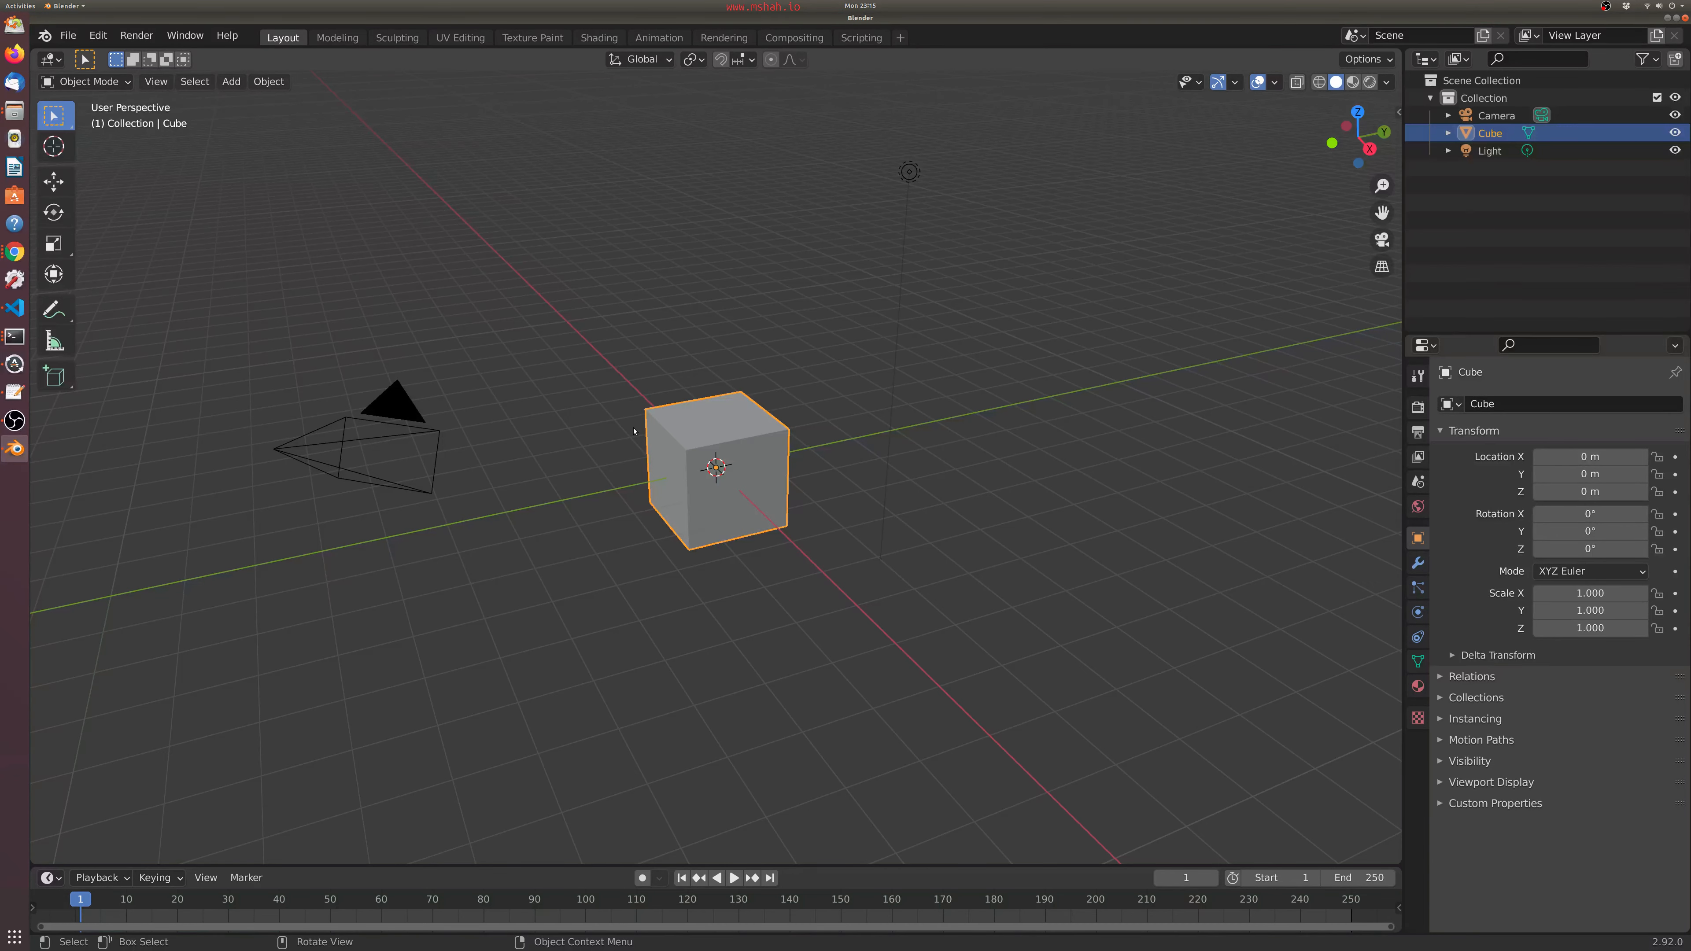
# - Examine the default scene around the cube at closer and farther distances and from several angles
pyautogui.scroll(7, 690, 442)
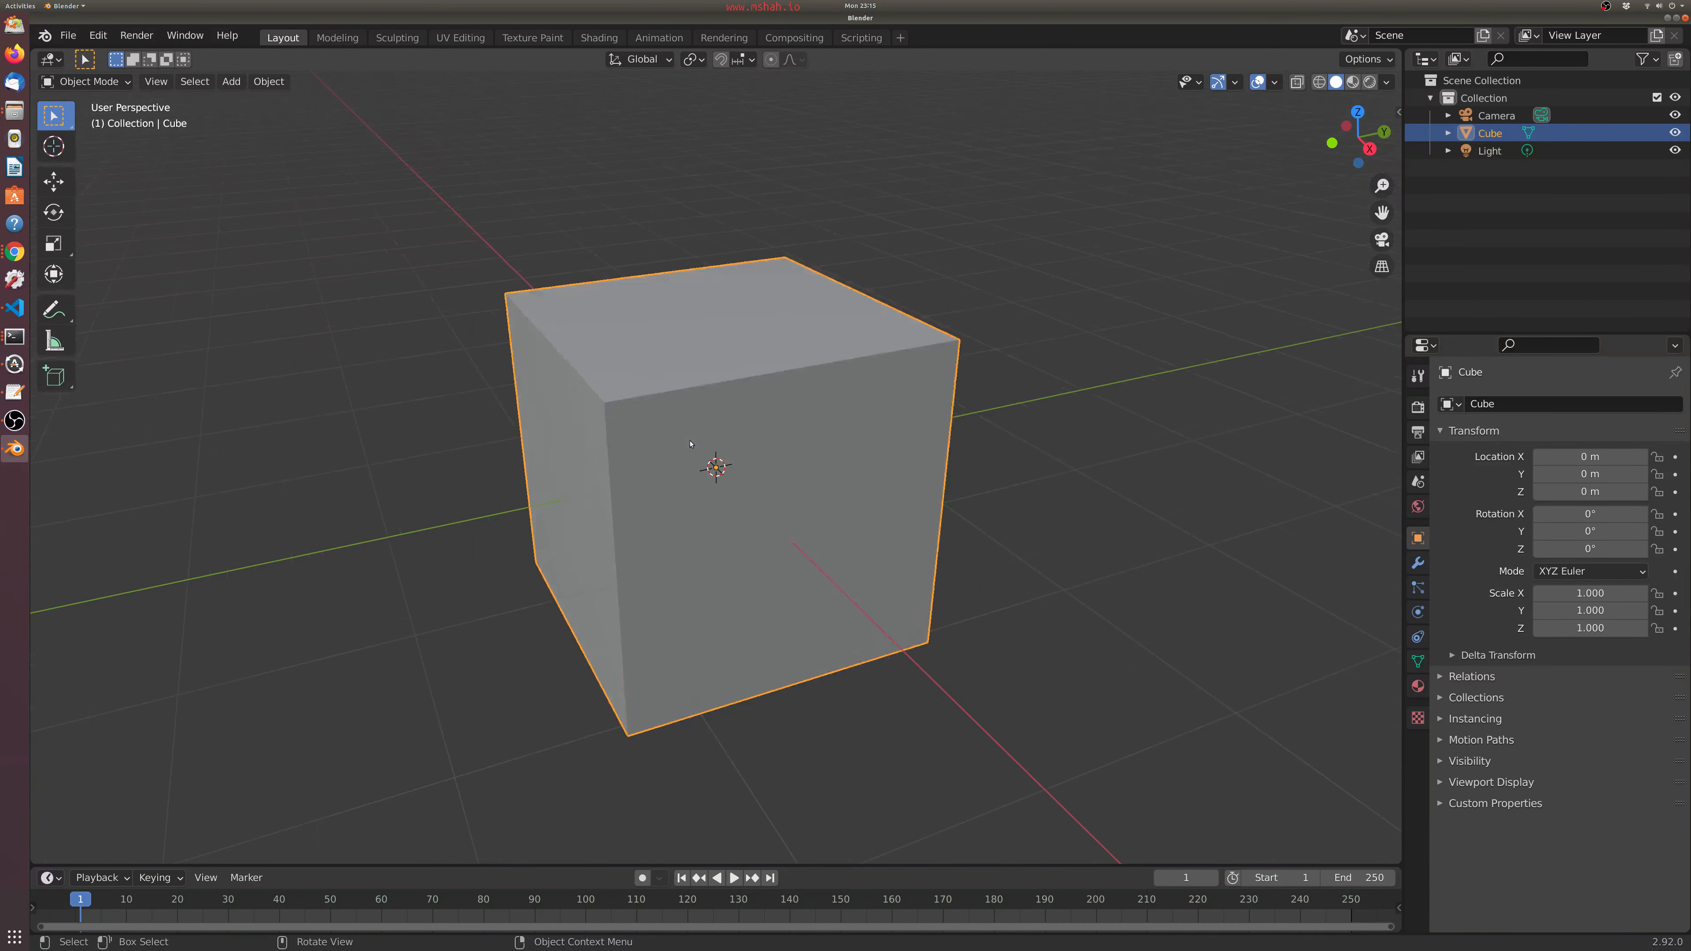
pyautogui.scroll(-11, 689, 441)
pyautogui.scroll(8, 690, 441)
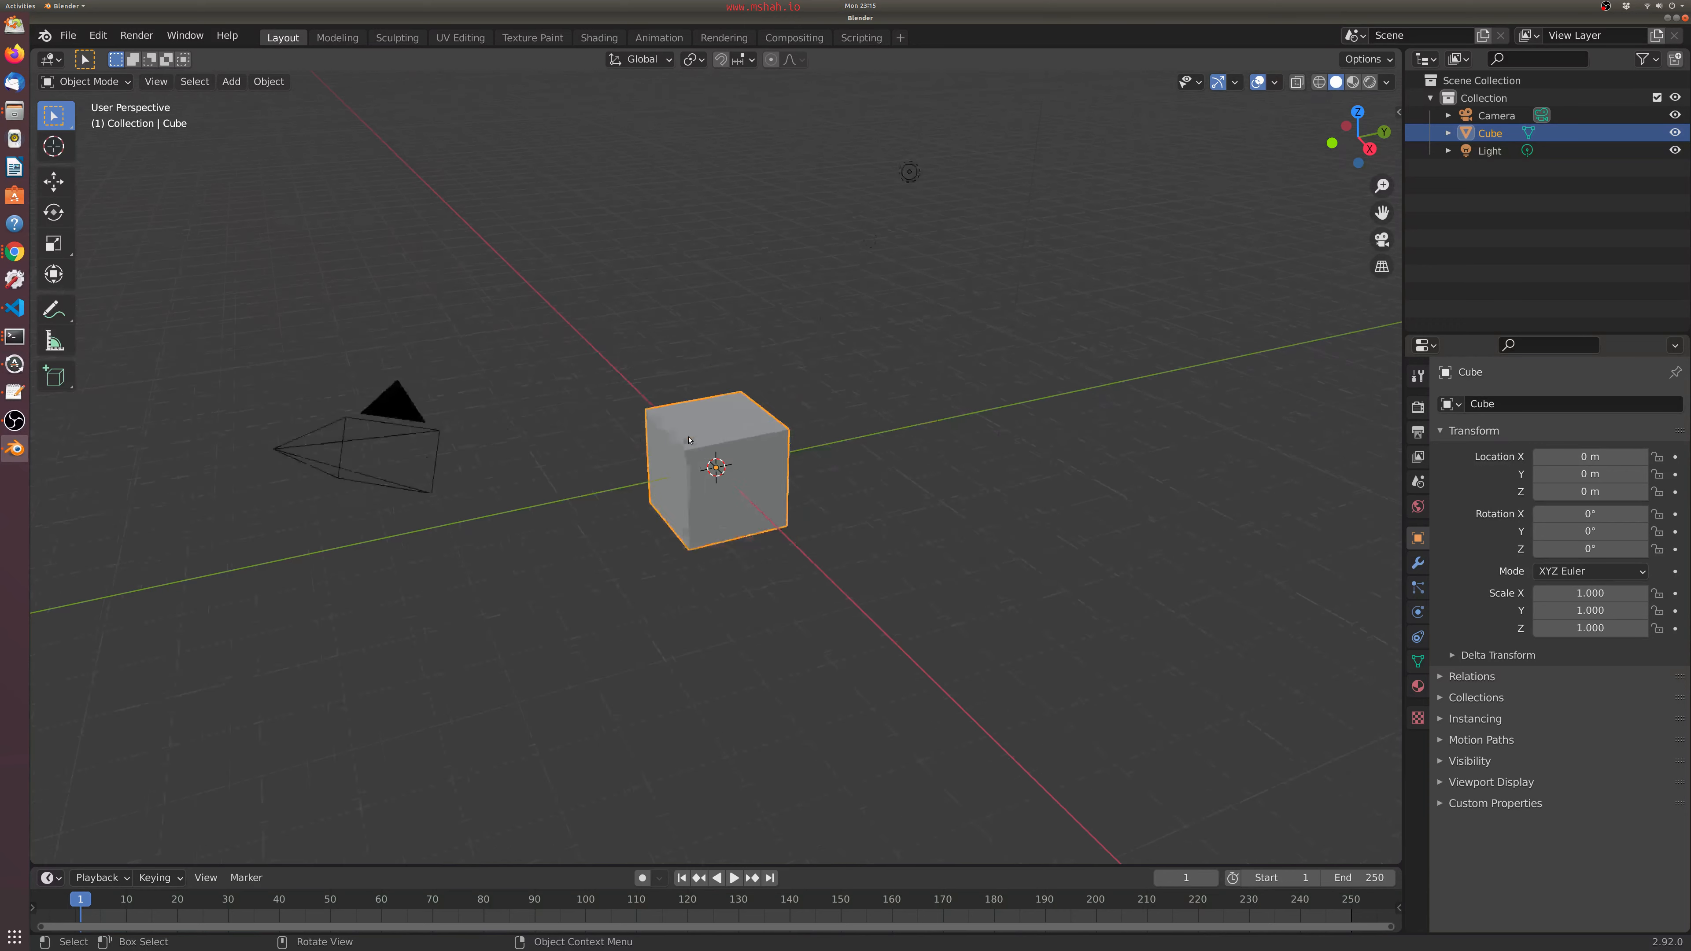
pyautogui.scroll(-5, 744, 427)
pyautogui.scroll(6, 744, 427)
pyautogui.scroll(-5, 717, 480)
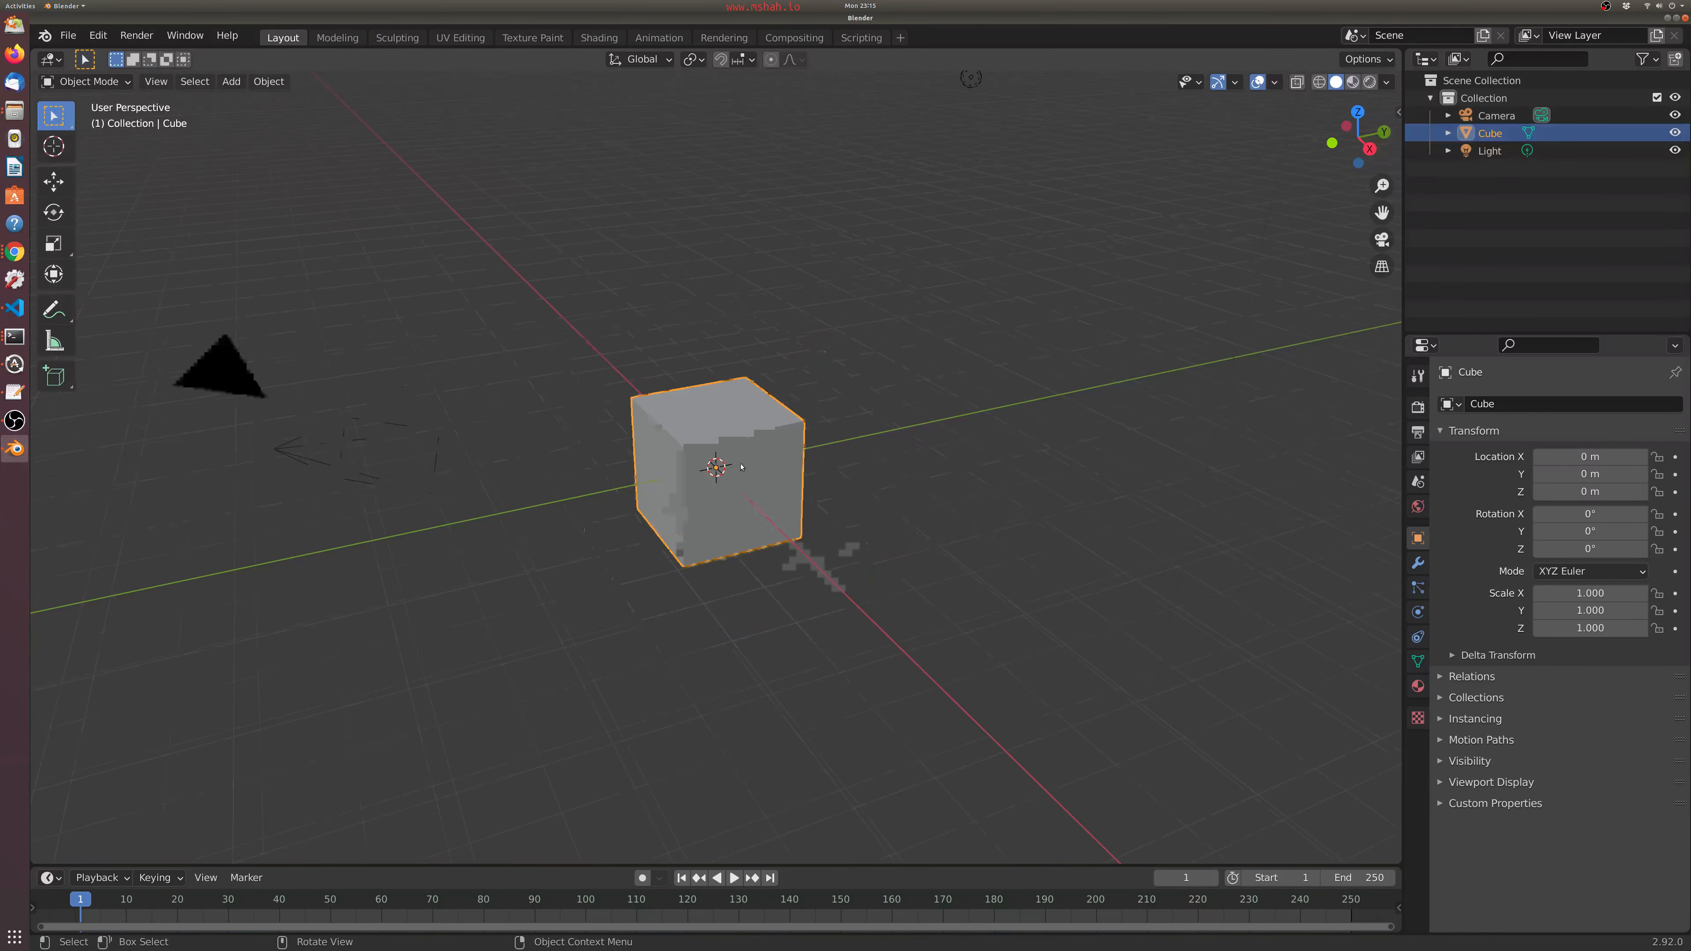
pyautogui.moveTo(582, 468); pyautogui.dragTo(746, 483, button='middle')
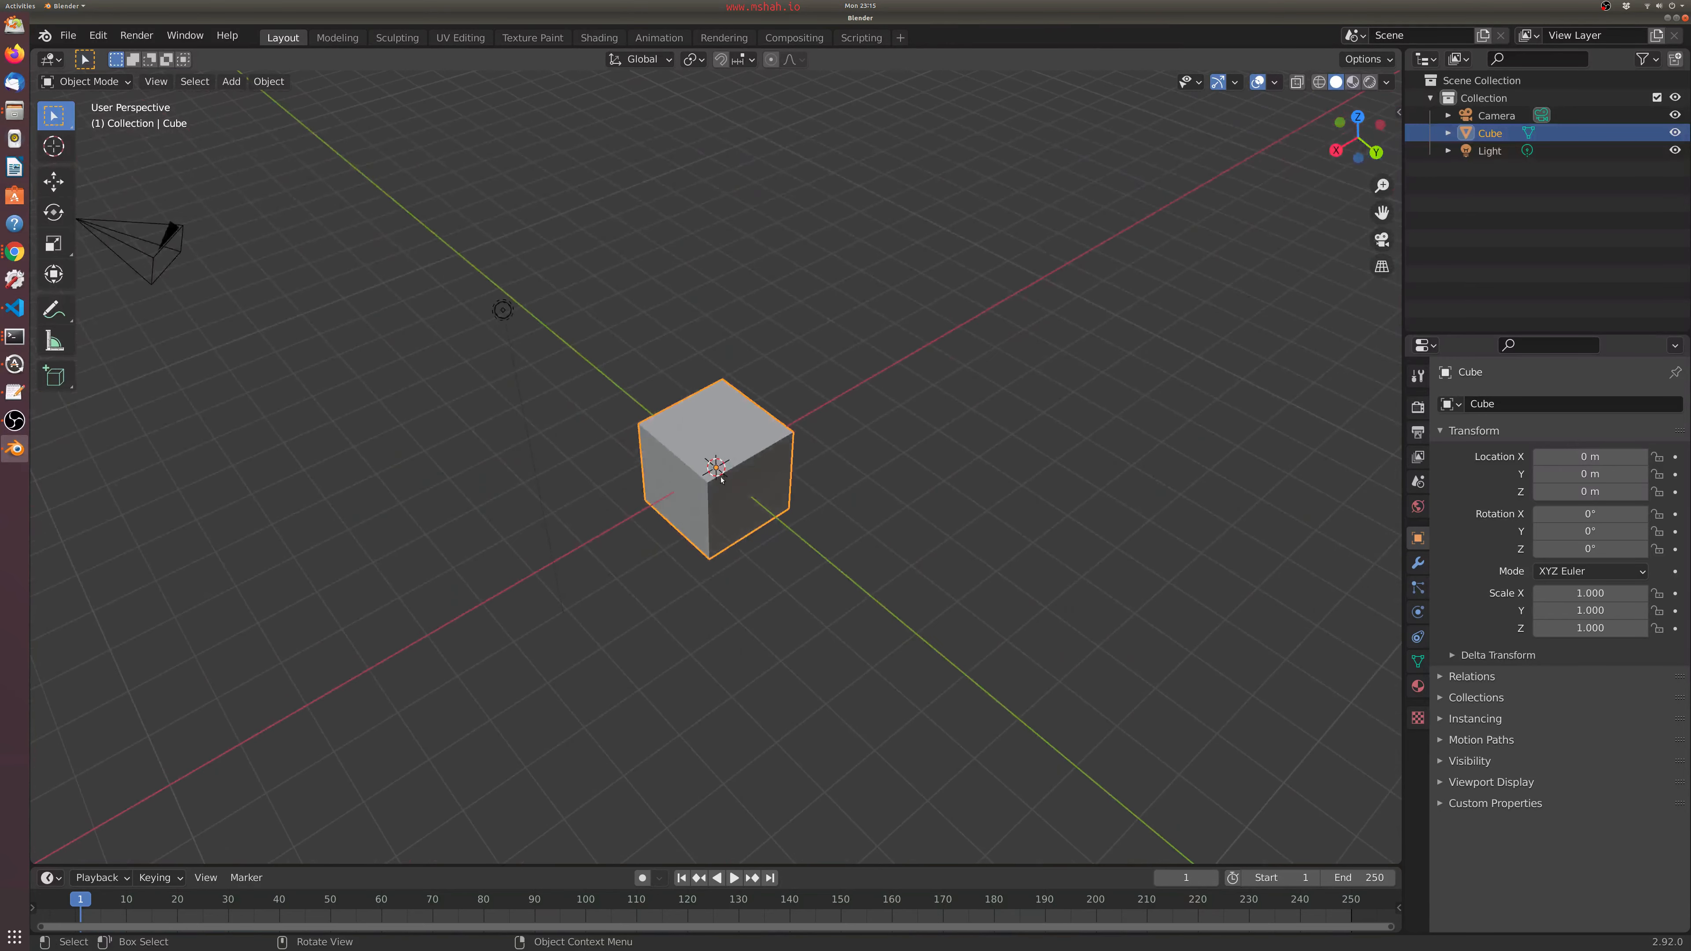
pyautogui.moveTo(521, 527); pyautogui.dragTo(604, 499, button='middle')
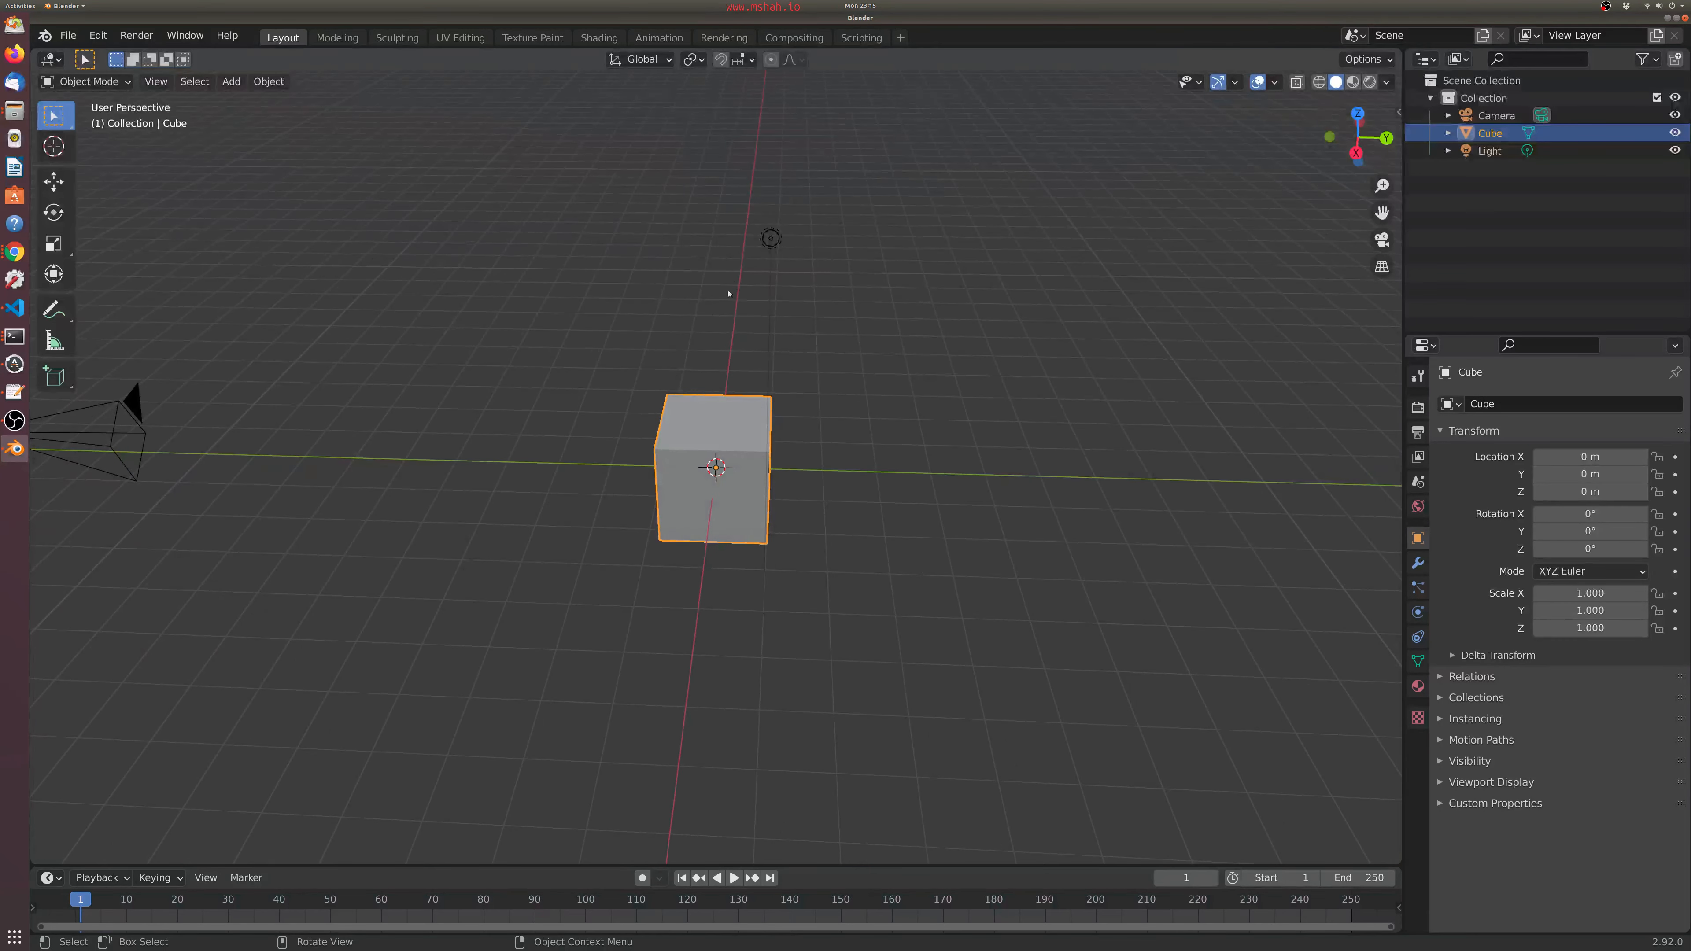
# - Select the light, camera and cube in turn in the viewport, and the camera again in the outliner
pyautogui.click(770, 239)
pyautogui.click(138, 451)
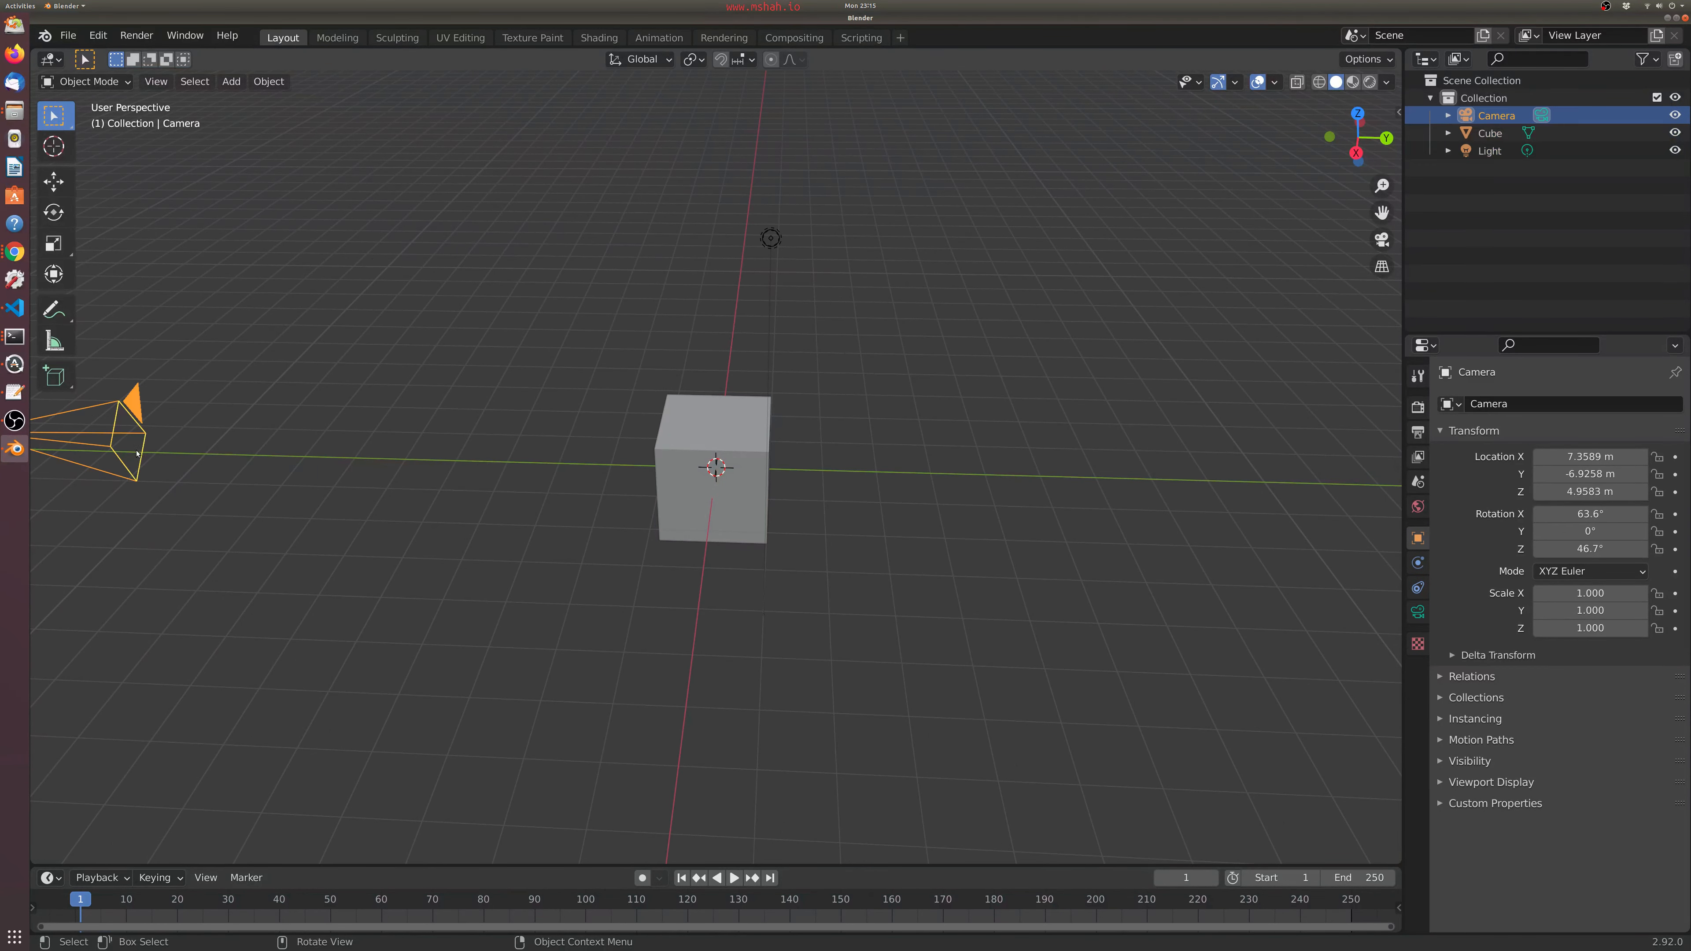
pyautogui.click(659, 431)
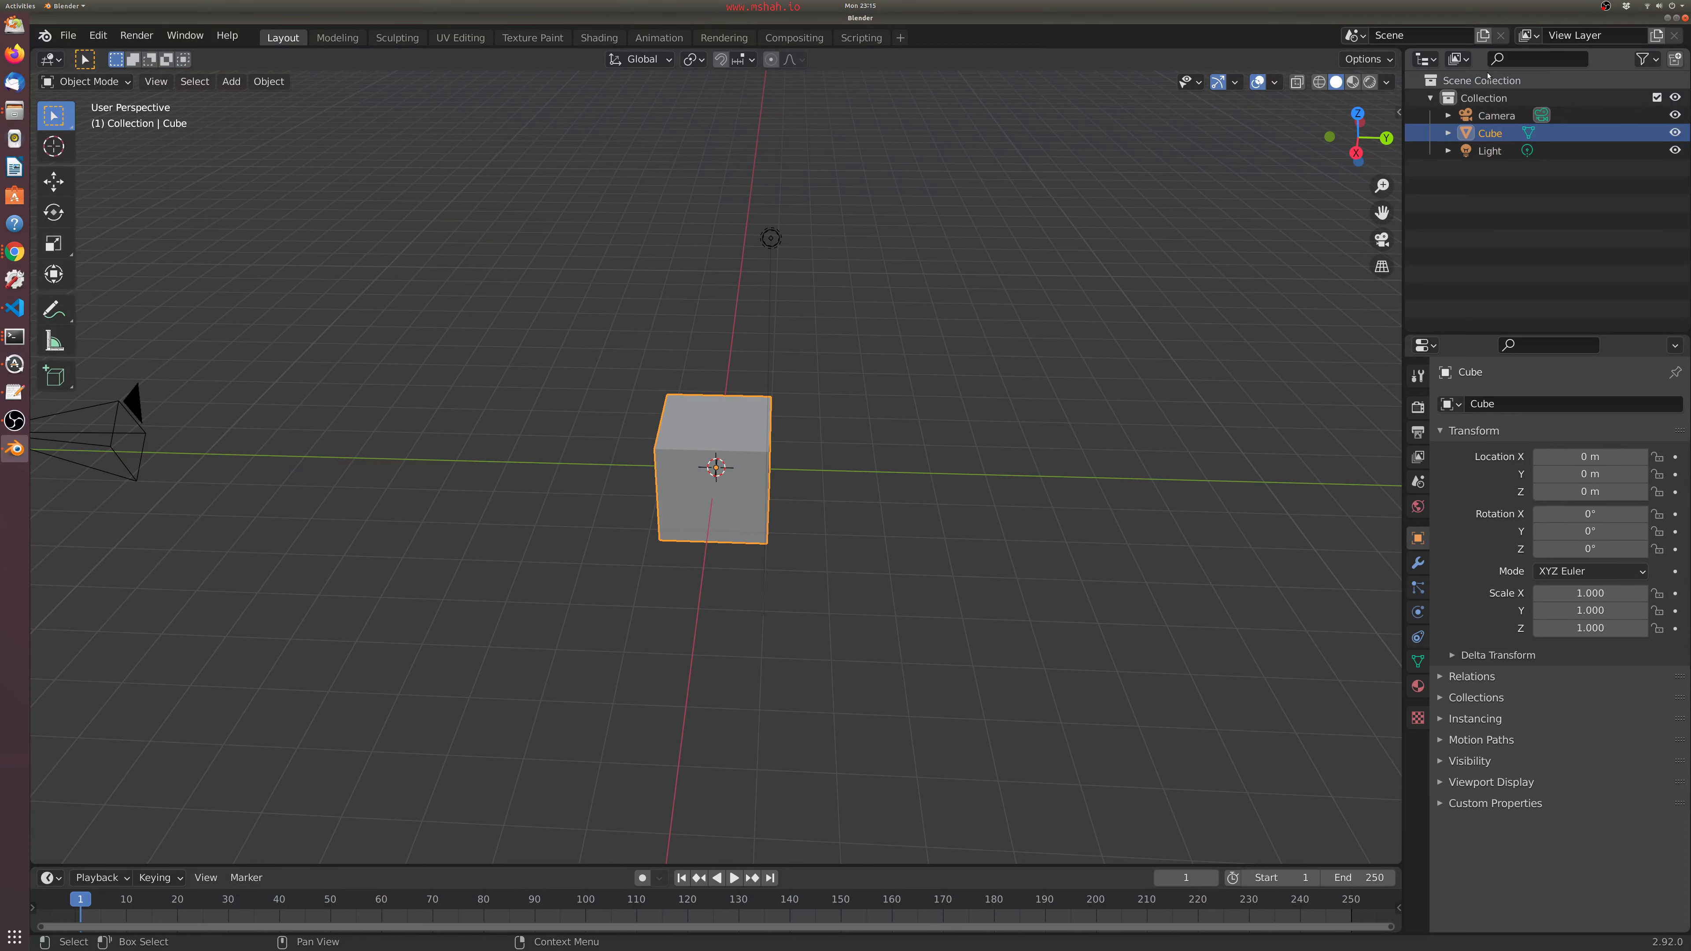
pyautogui.click(1497, 117)
# - Try deleting the light from the scene collection and undo the deletion
pyautogui.click(1493, 148)
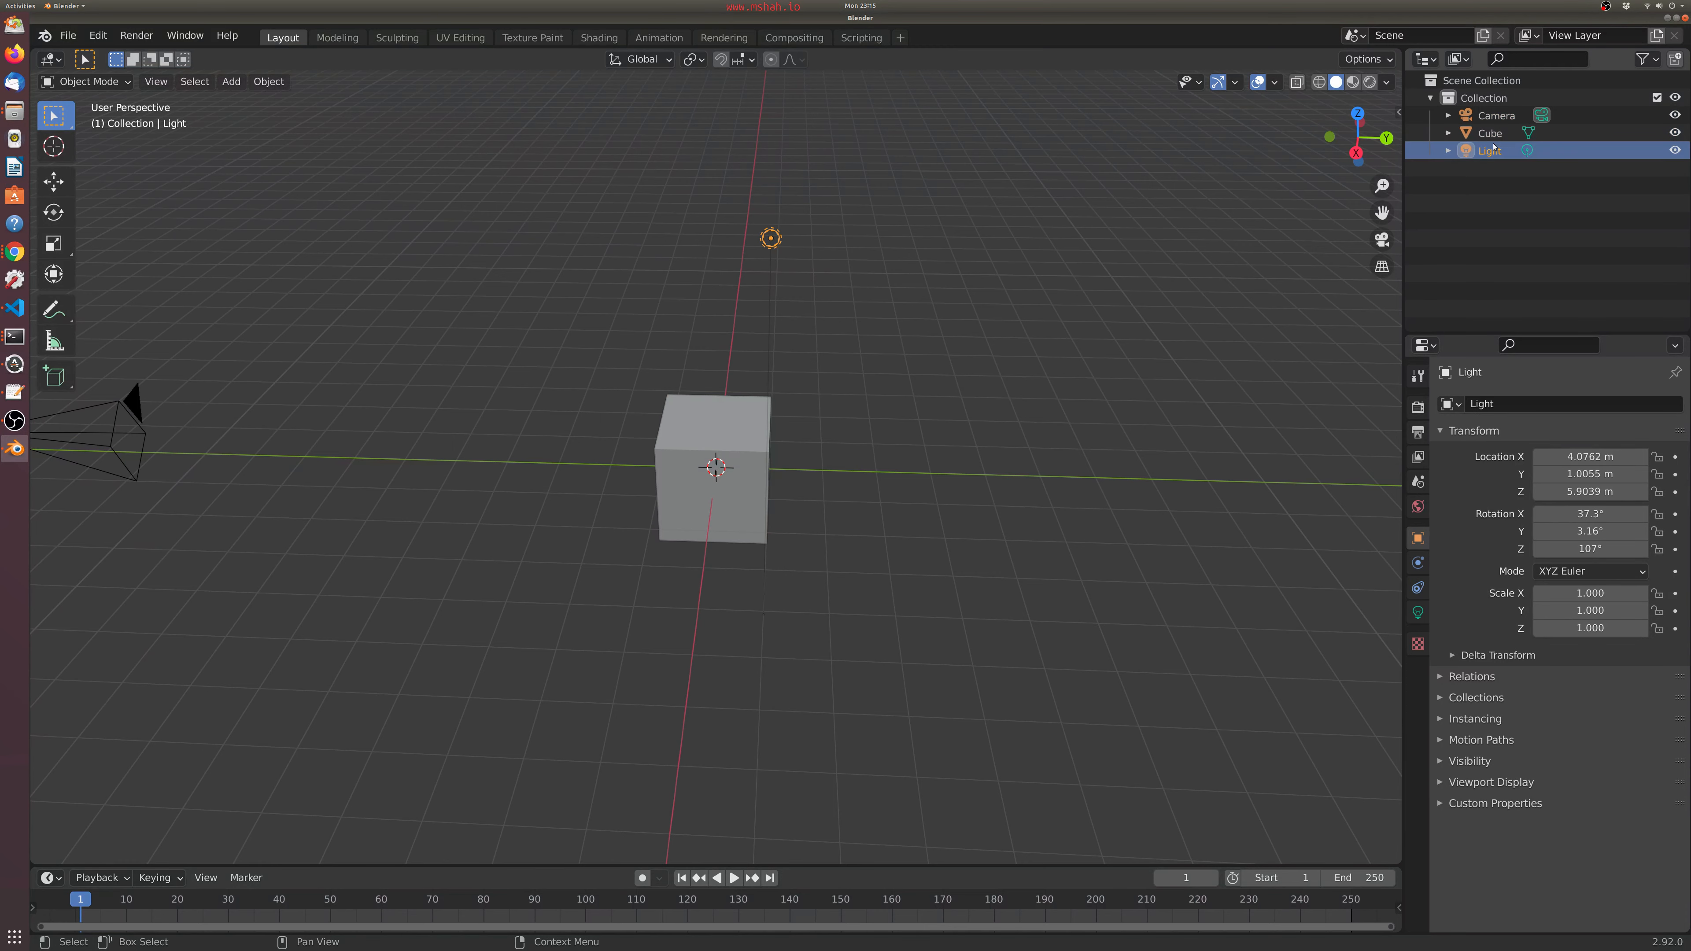
pyautogui.press('Delete')
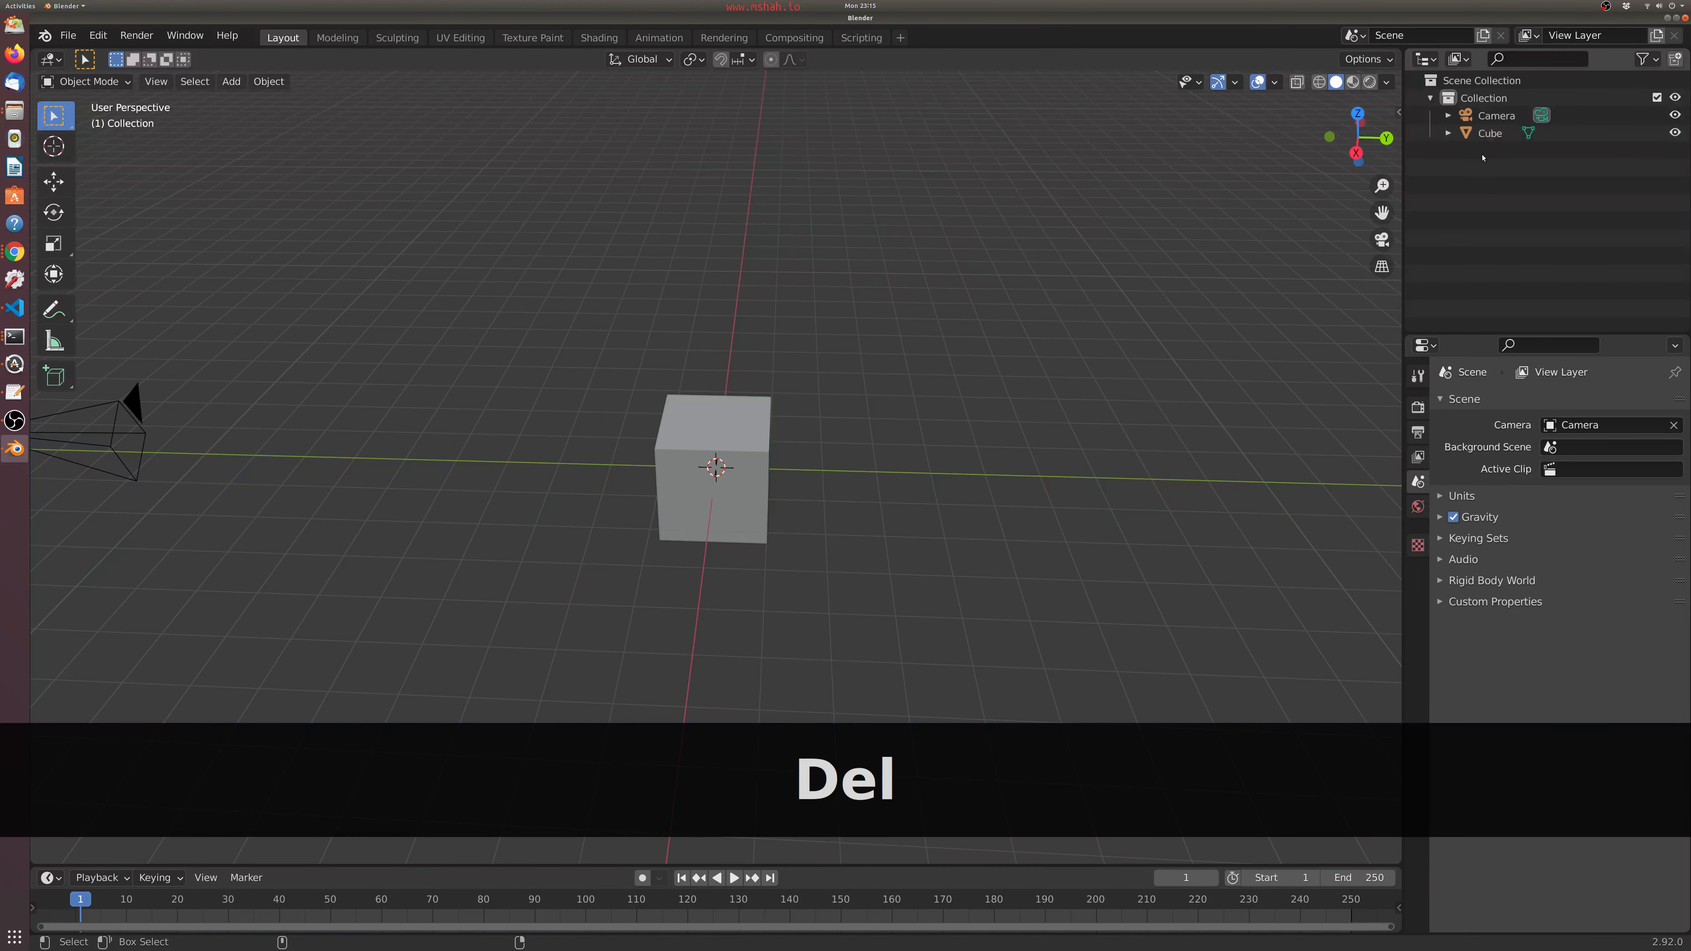
pyautogui.hotkey('ctrl', 'z')
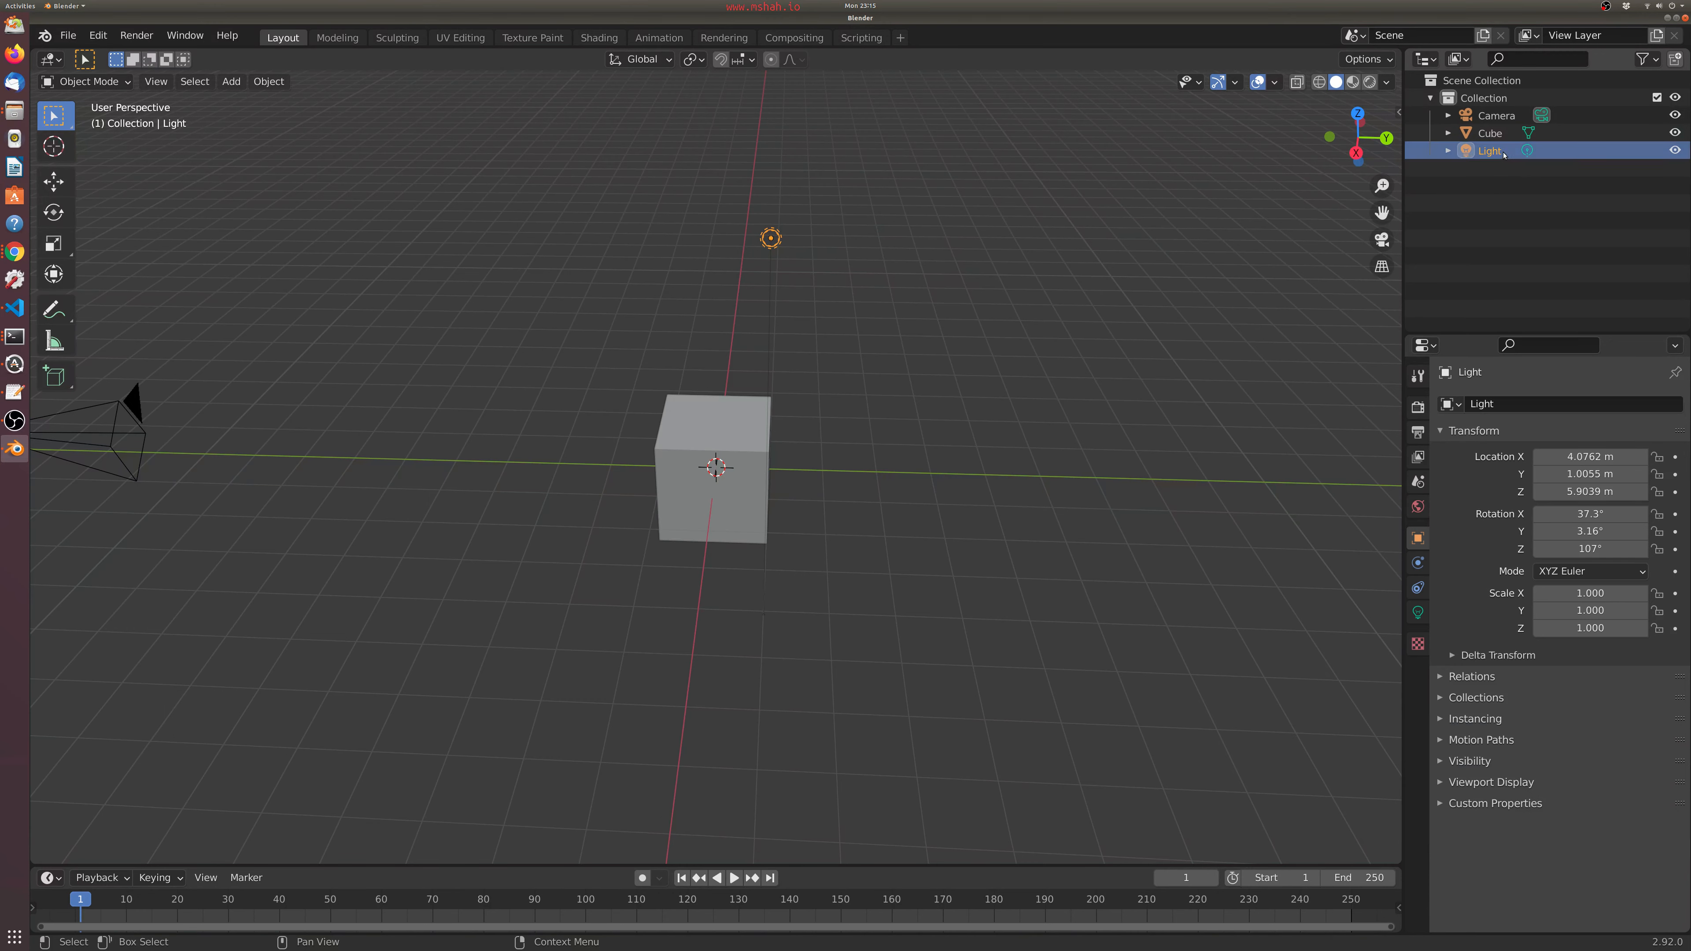
# - Delete the light and the camera from the scene, keeping only the cube
pyautogui.press('Delete')
pyautogui.click(1496, 115)
pyautogui.press('Delete')
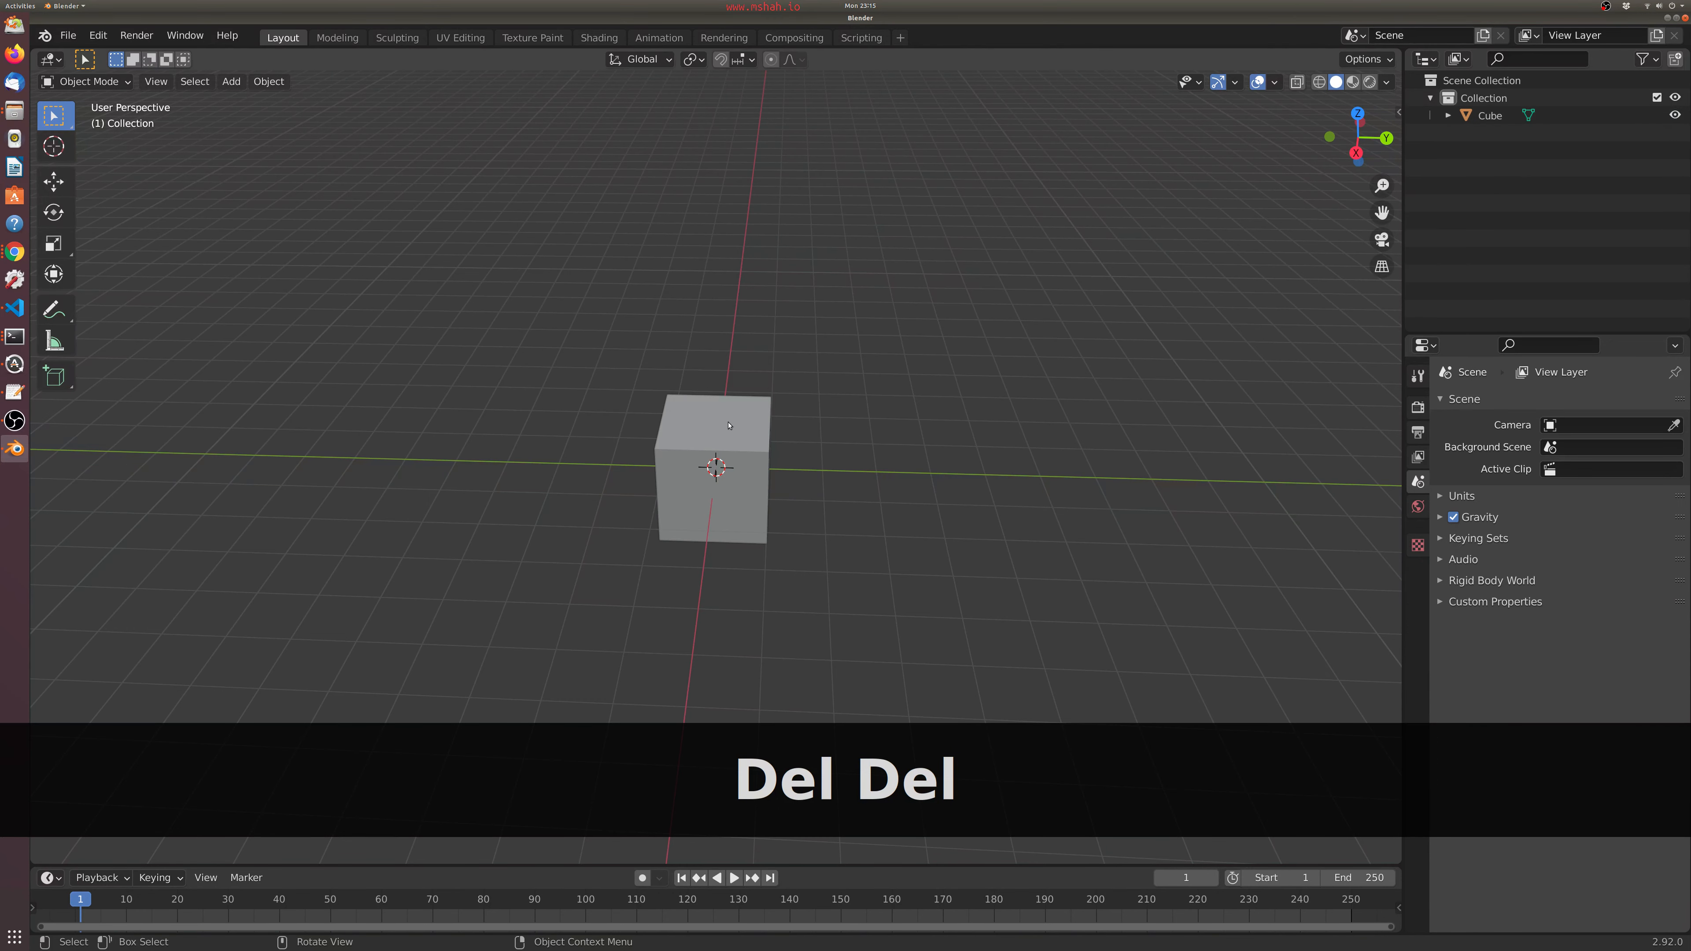
# - Select the cube and inspect it in the front and right views, with stepwise view rotations and the perspective/orthographic toggle
pyautogui.click(673, 442)
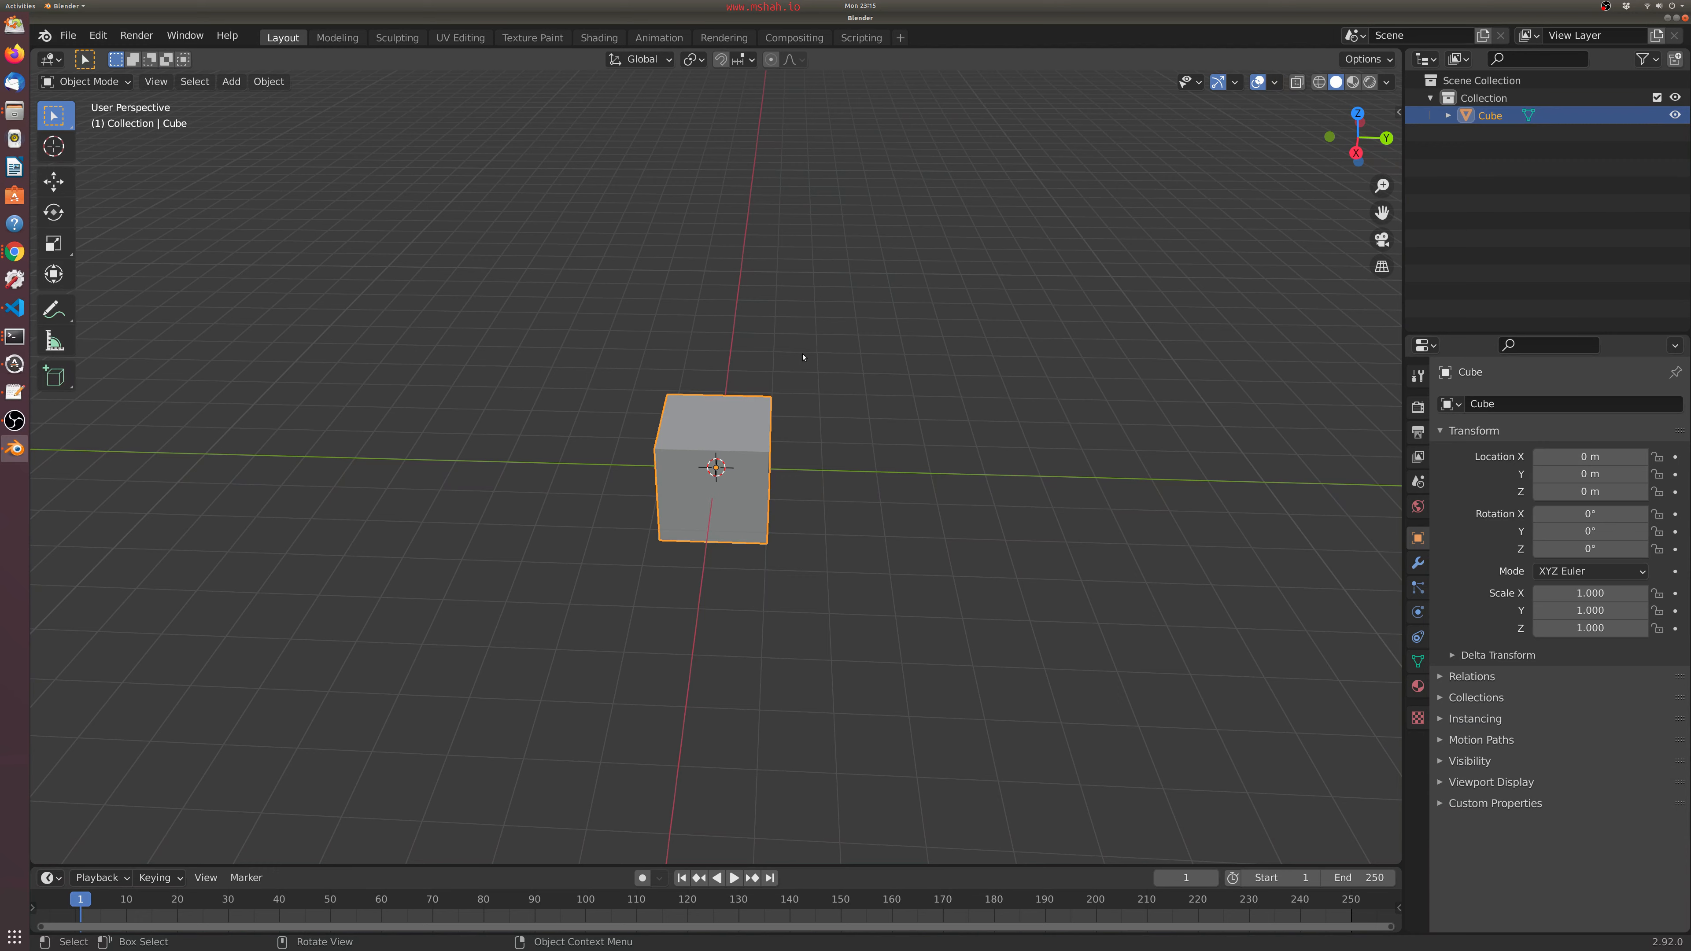
pyautogui.press('KP_1')
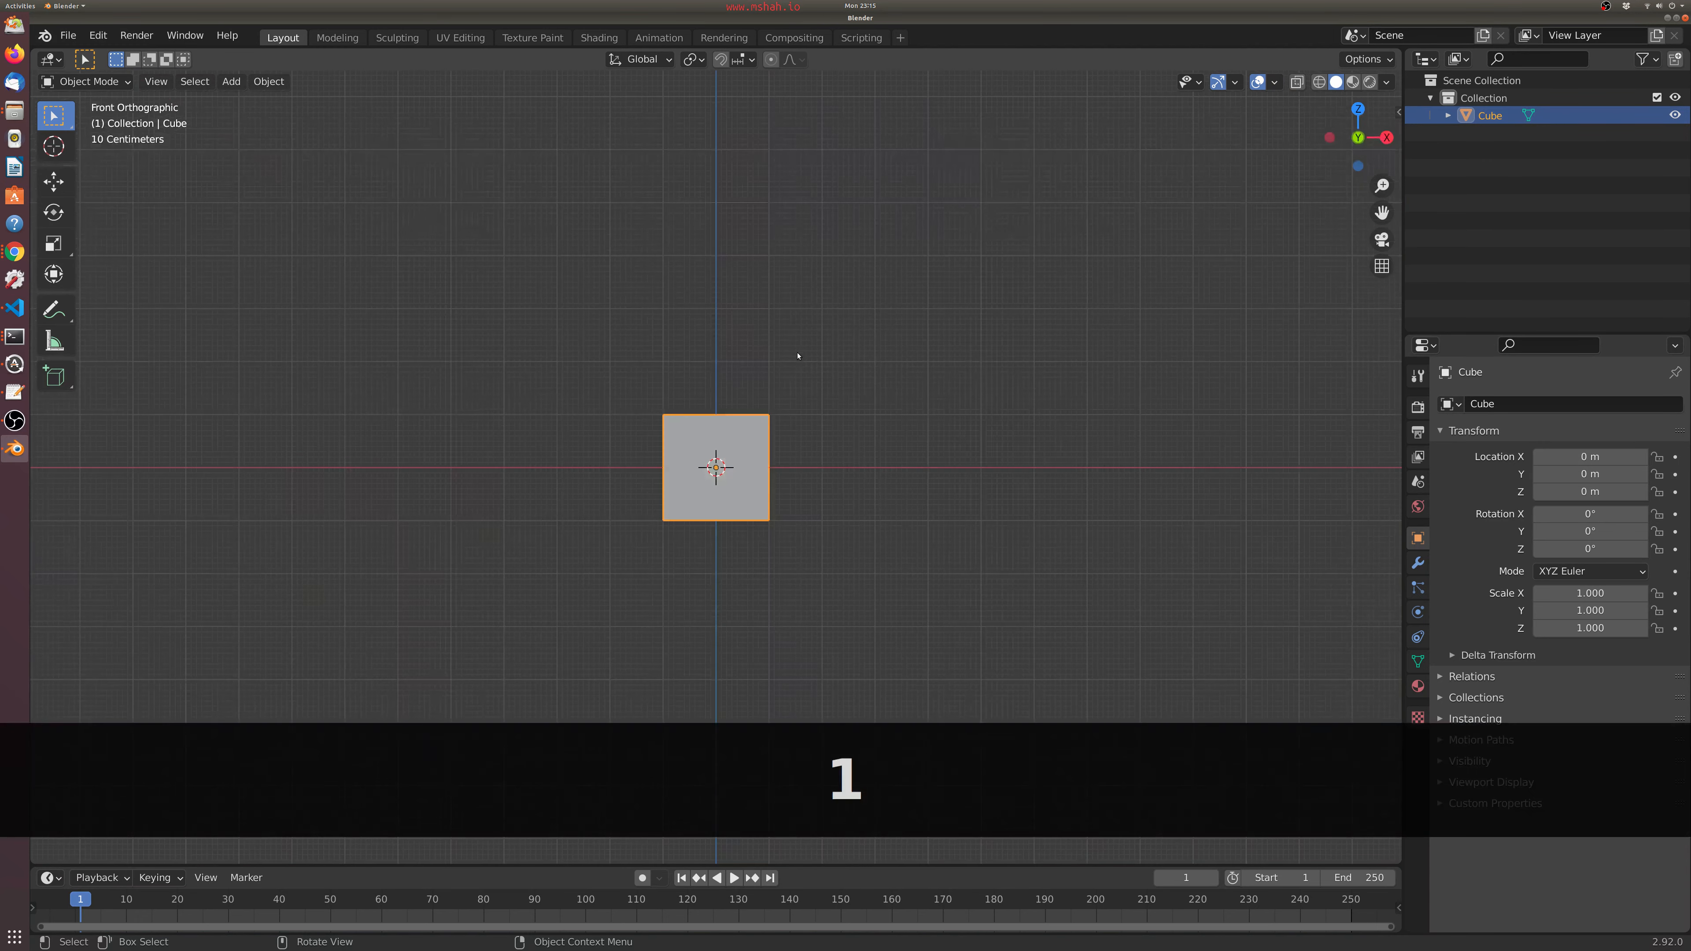
pyautogui.press('KP_2')
pyautogui.press('KP_3')
pyautogui.press('KP_4')
pyautogui.press('KP_5')
pyautogui.press('KP_6')
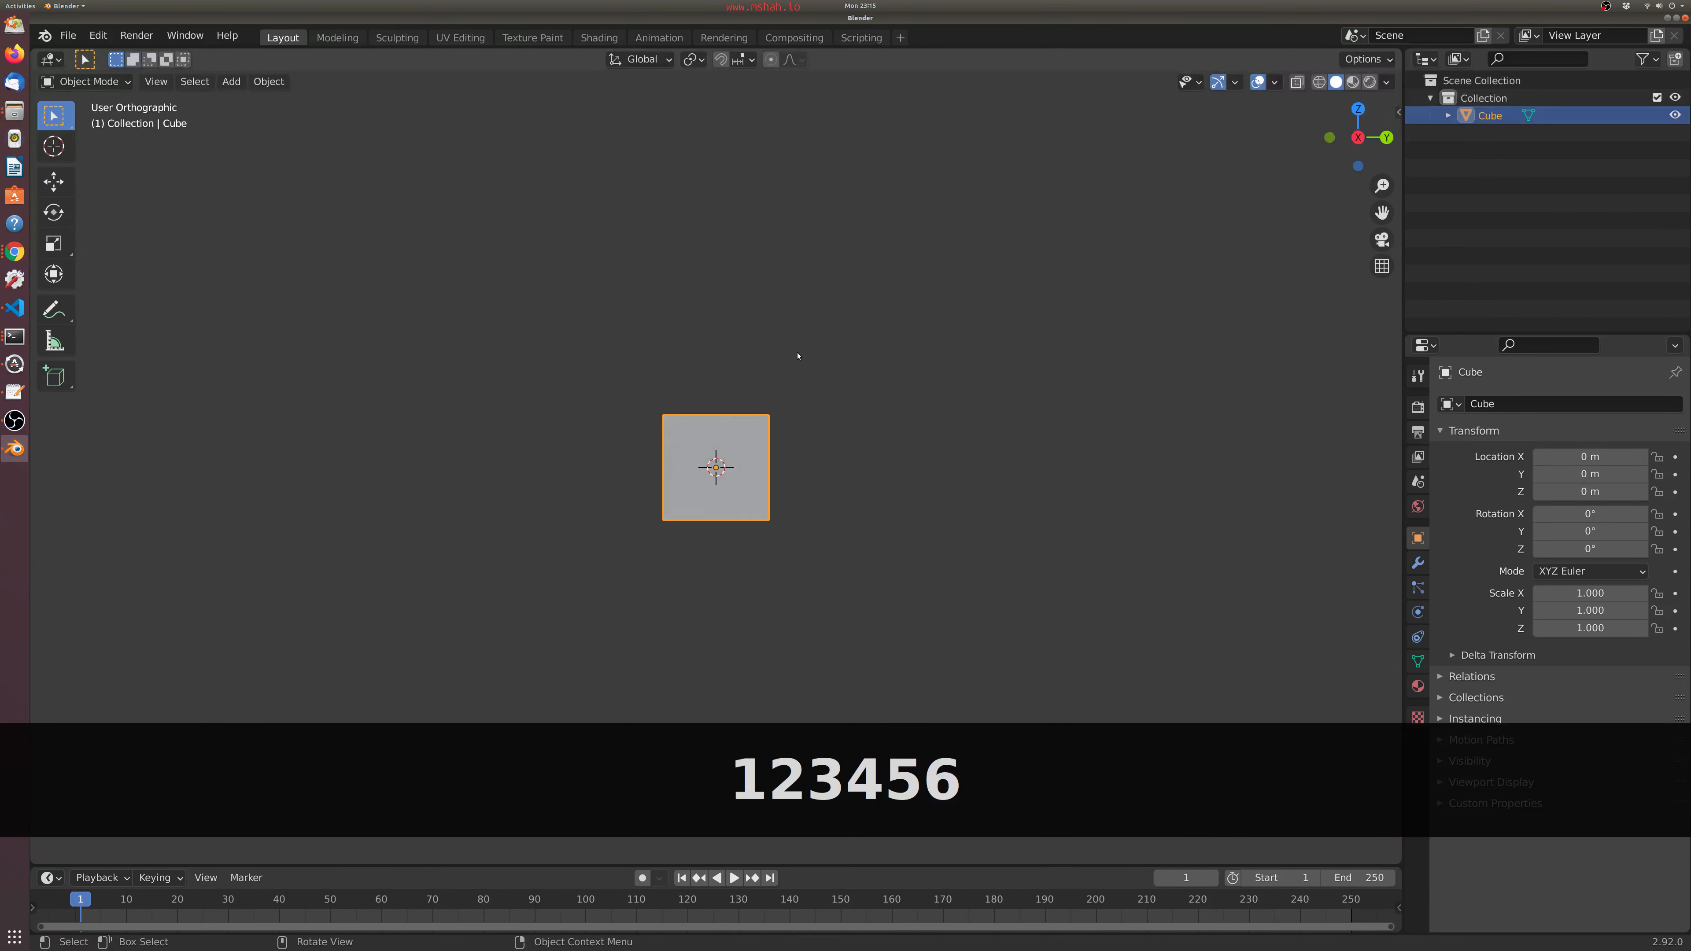
# - Inspect the cube in the top, opposite-side and front views, zooming in and out and returning to an angled perspective
pyautogui.press('KP_7')
pyautogui.press('KP_8')
pyautogui.press('KP_9')
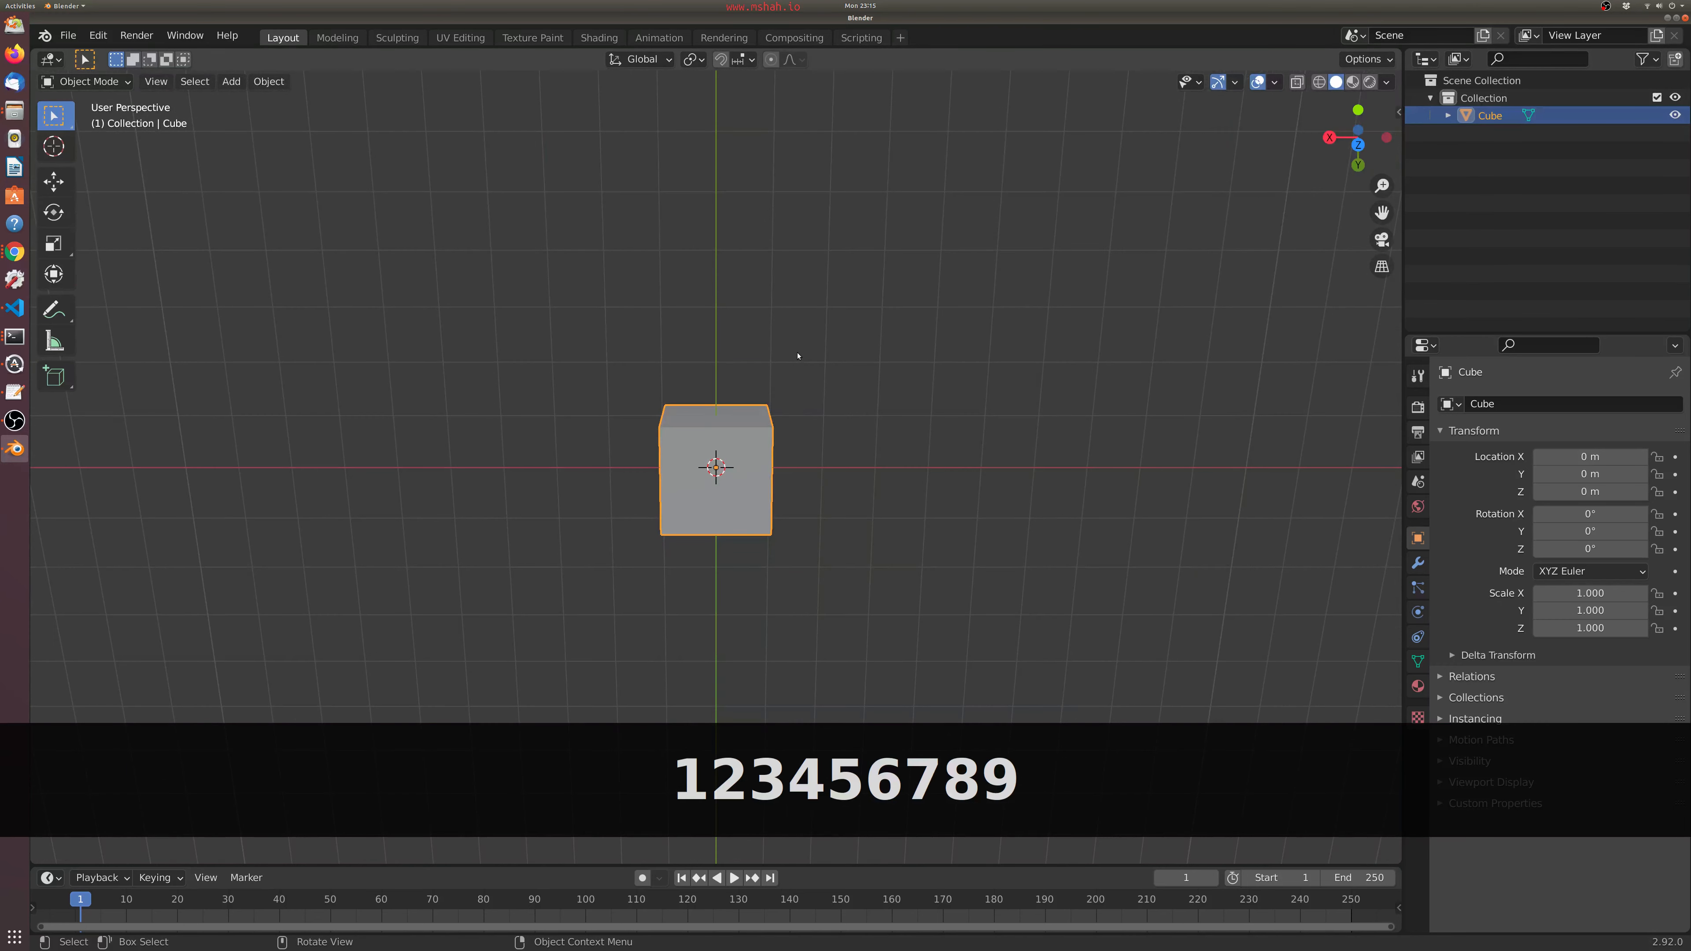
pyautogui.press('KP_1')
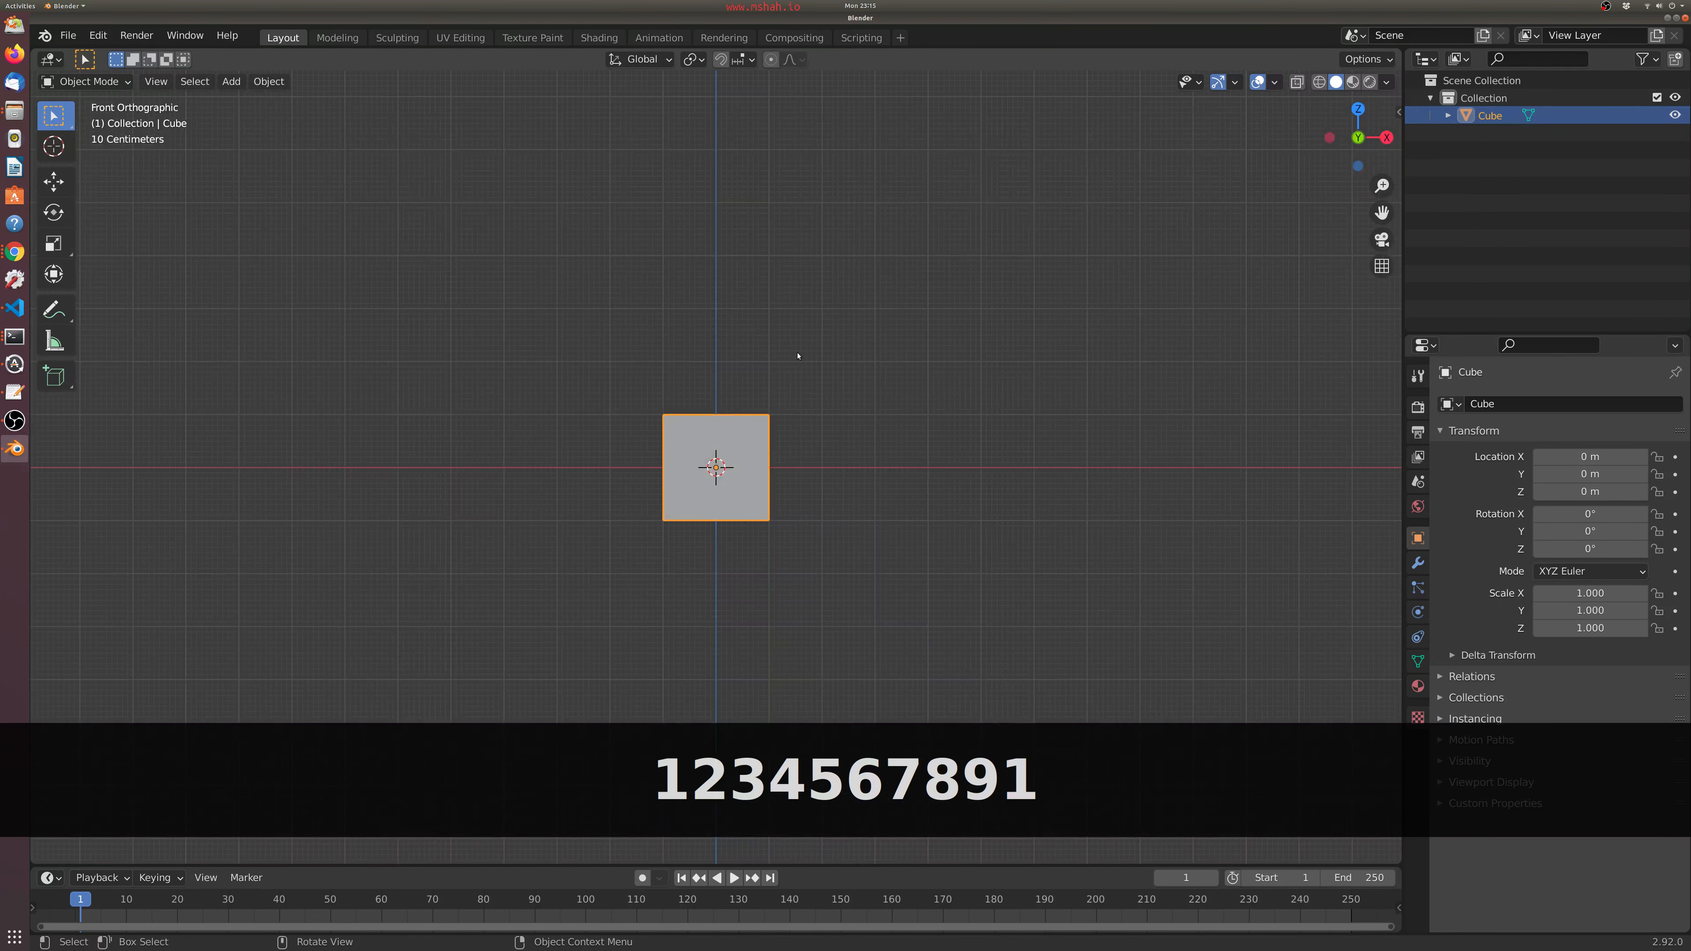
pyautogui.scroll(4, 720, 411)
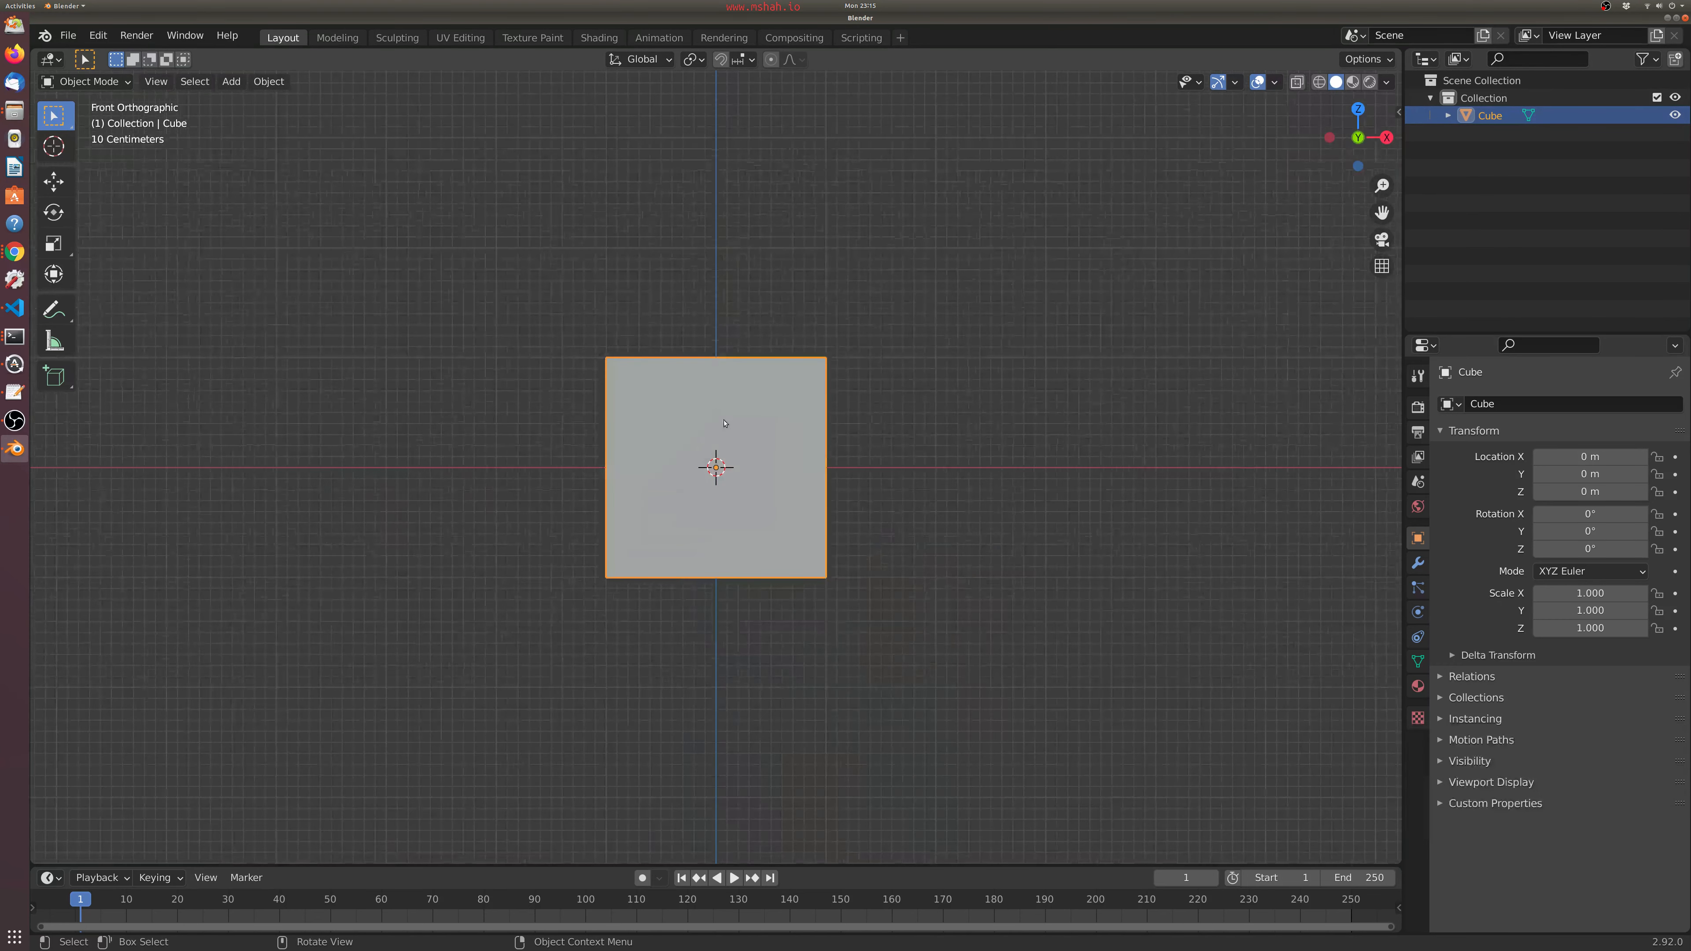
pyautogui.scroll(-3, 724, 423)
pyautogui.moveTo(723, 364); pyautogui.dragTo(640, 448, button='middle')
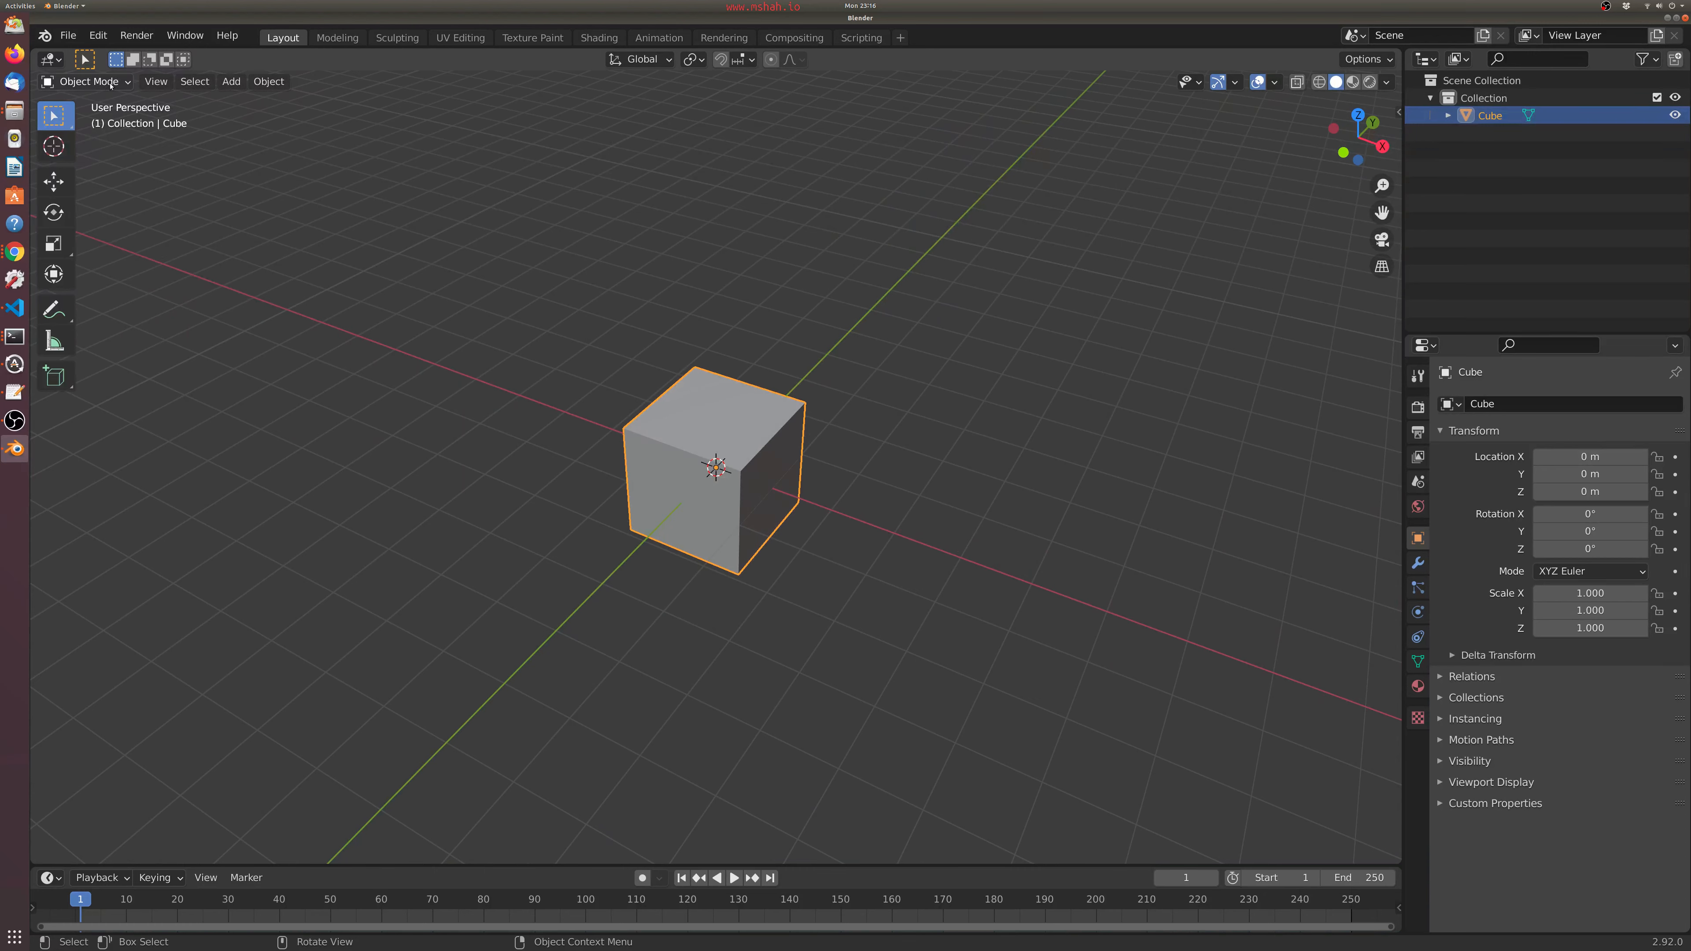
# - Enter Edit Mode on the cube and select three of its top corner vertices one after another
pyautogui.click(86, 82)
pyautogui.click(99, 123)
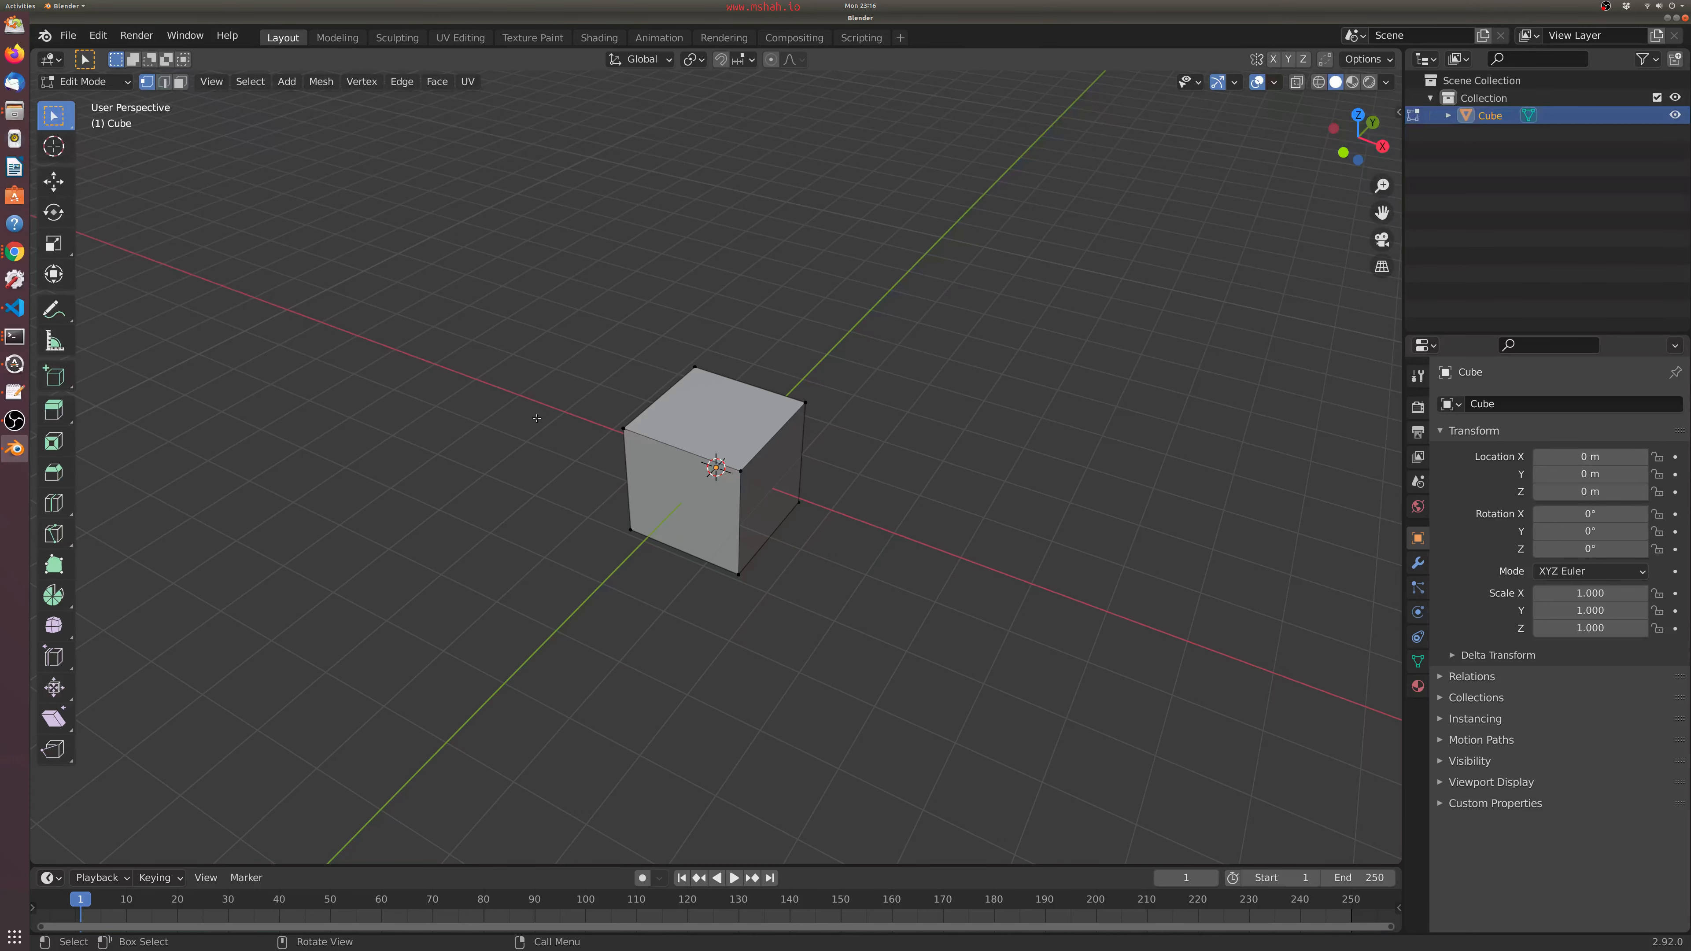
pyautogui.scroll(3, 624, 430)
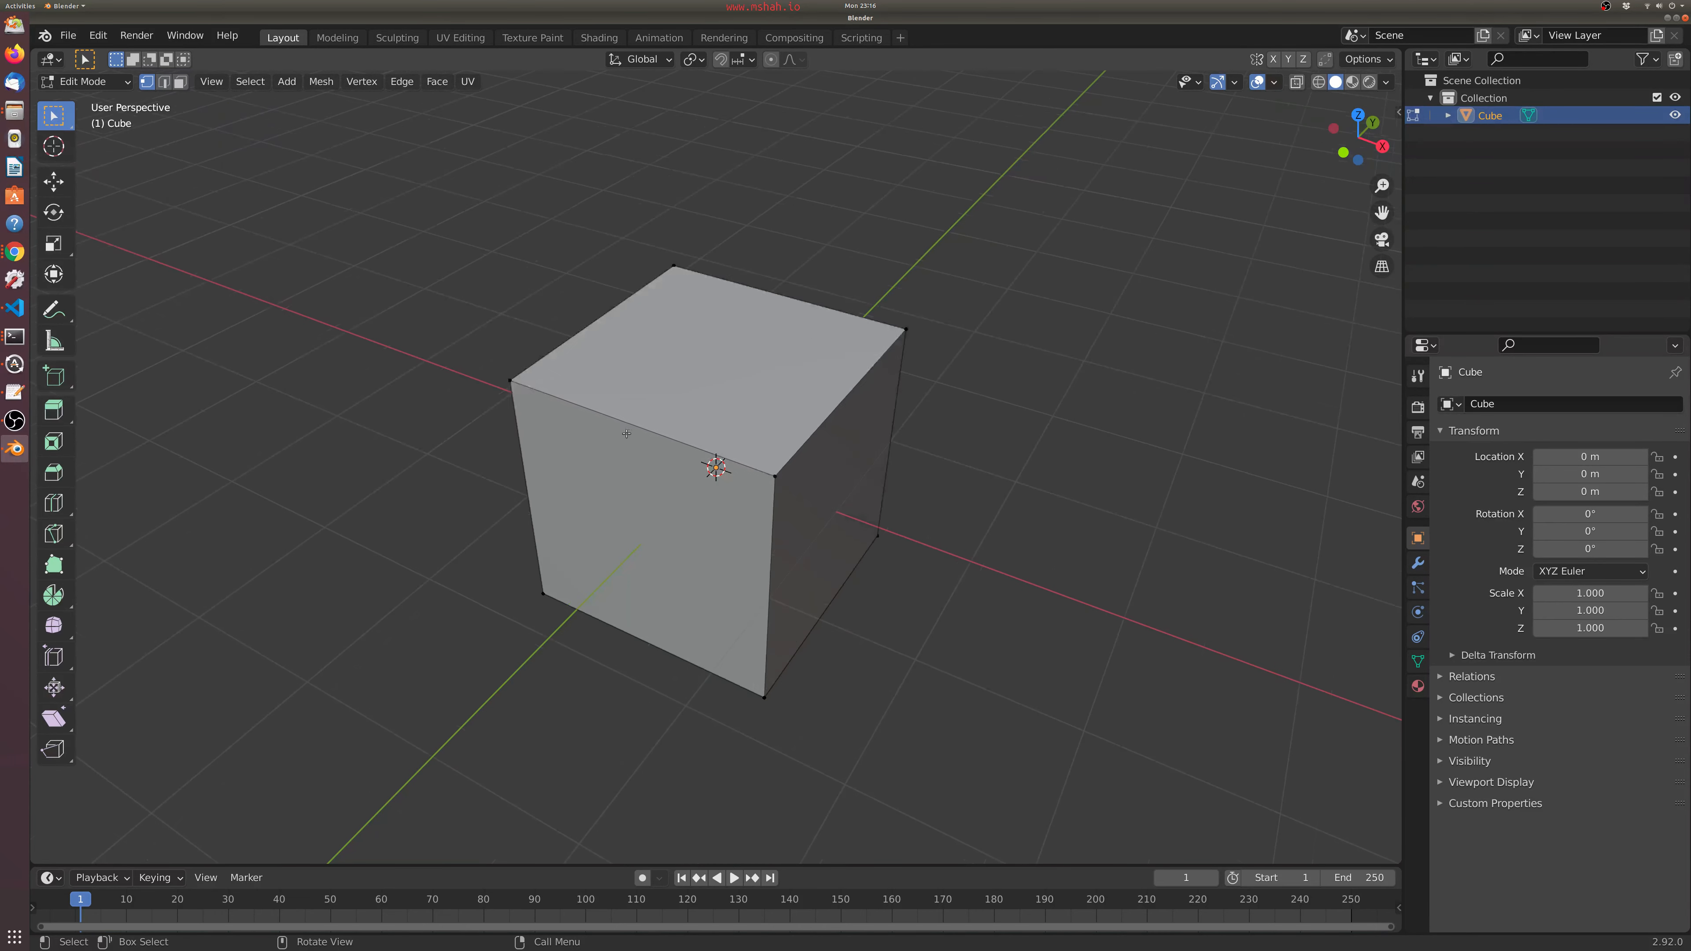
pyautogui.click(510, 380)
pyautogui.click(769, 471)
pyautogui.click(902, 332)
# - Select a top front edge in edge select mode, and individual cube faces in face select mode, ending with the top face
pyautogui.click(163, 82)
pyautogui.click(604, 428)
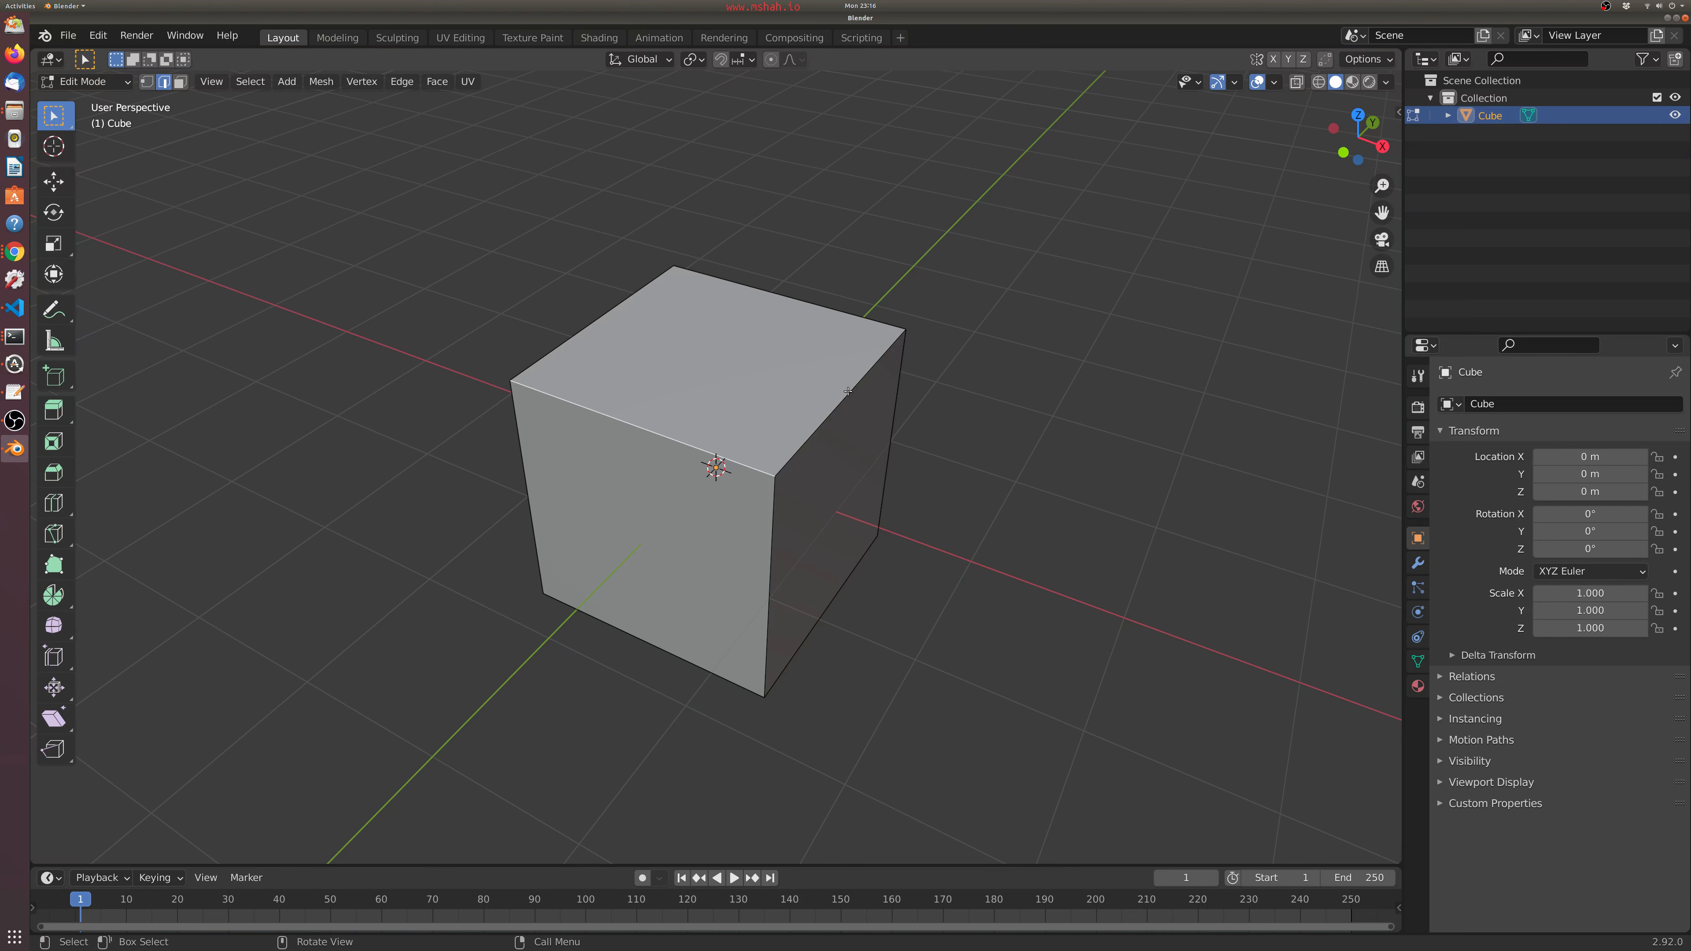
pyautogui.press('3')
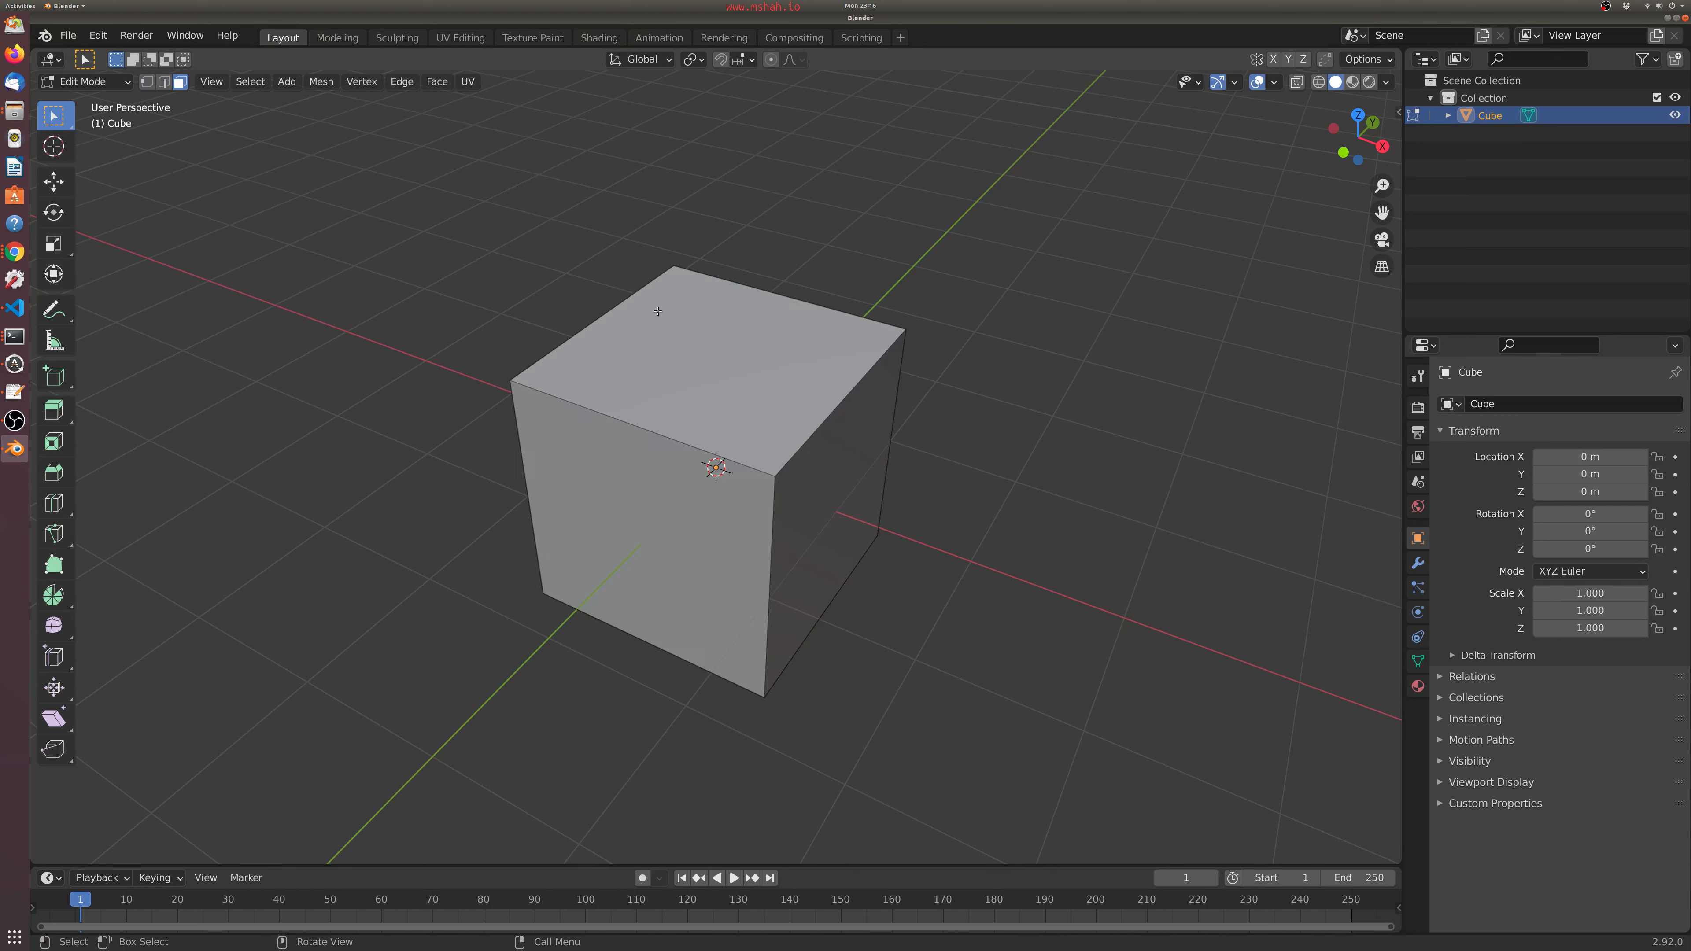
pyautogui.click(658, 311)
pyautogui.click(640, 481)
pyautogui.click(847, 477)
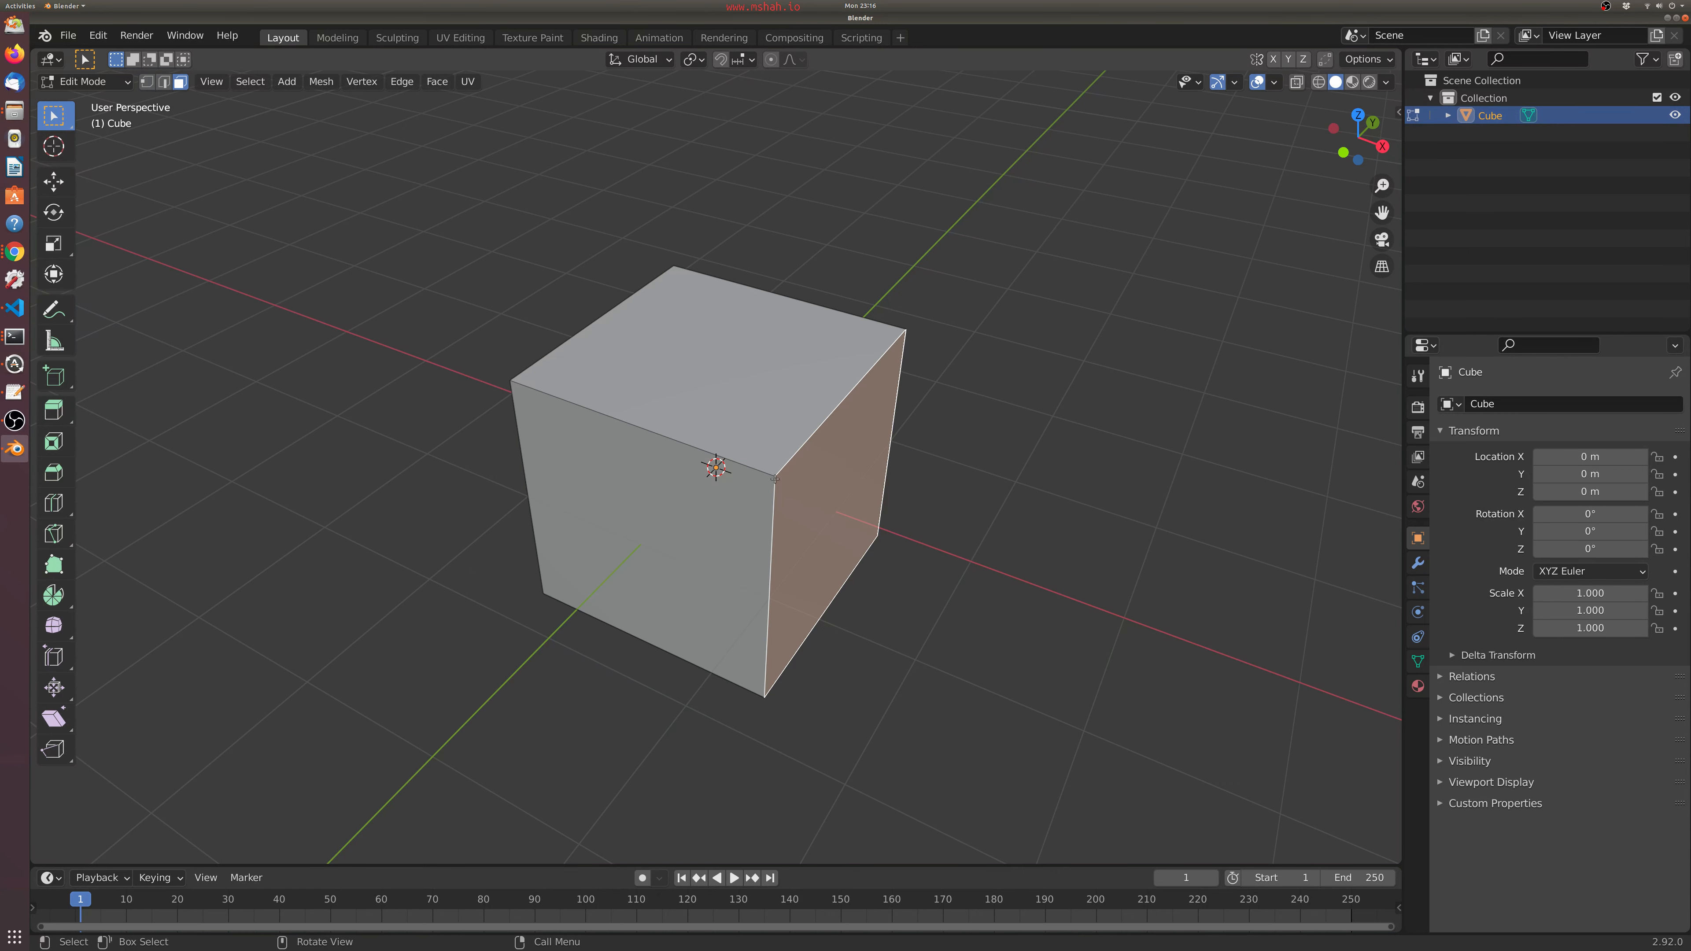
pyautogui.click(695, 365)
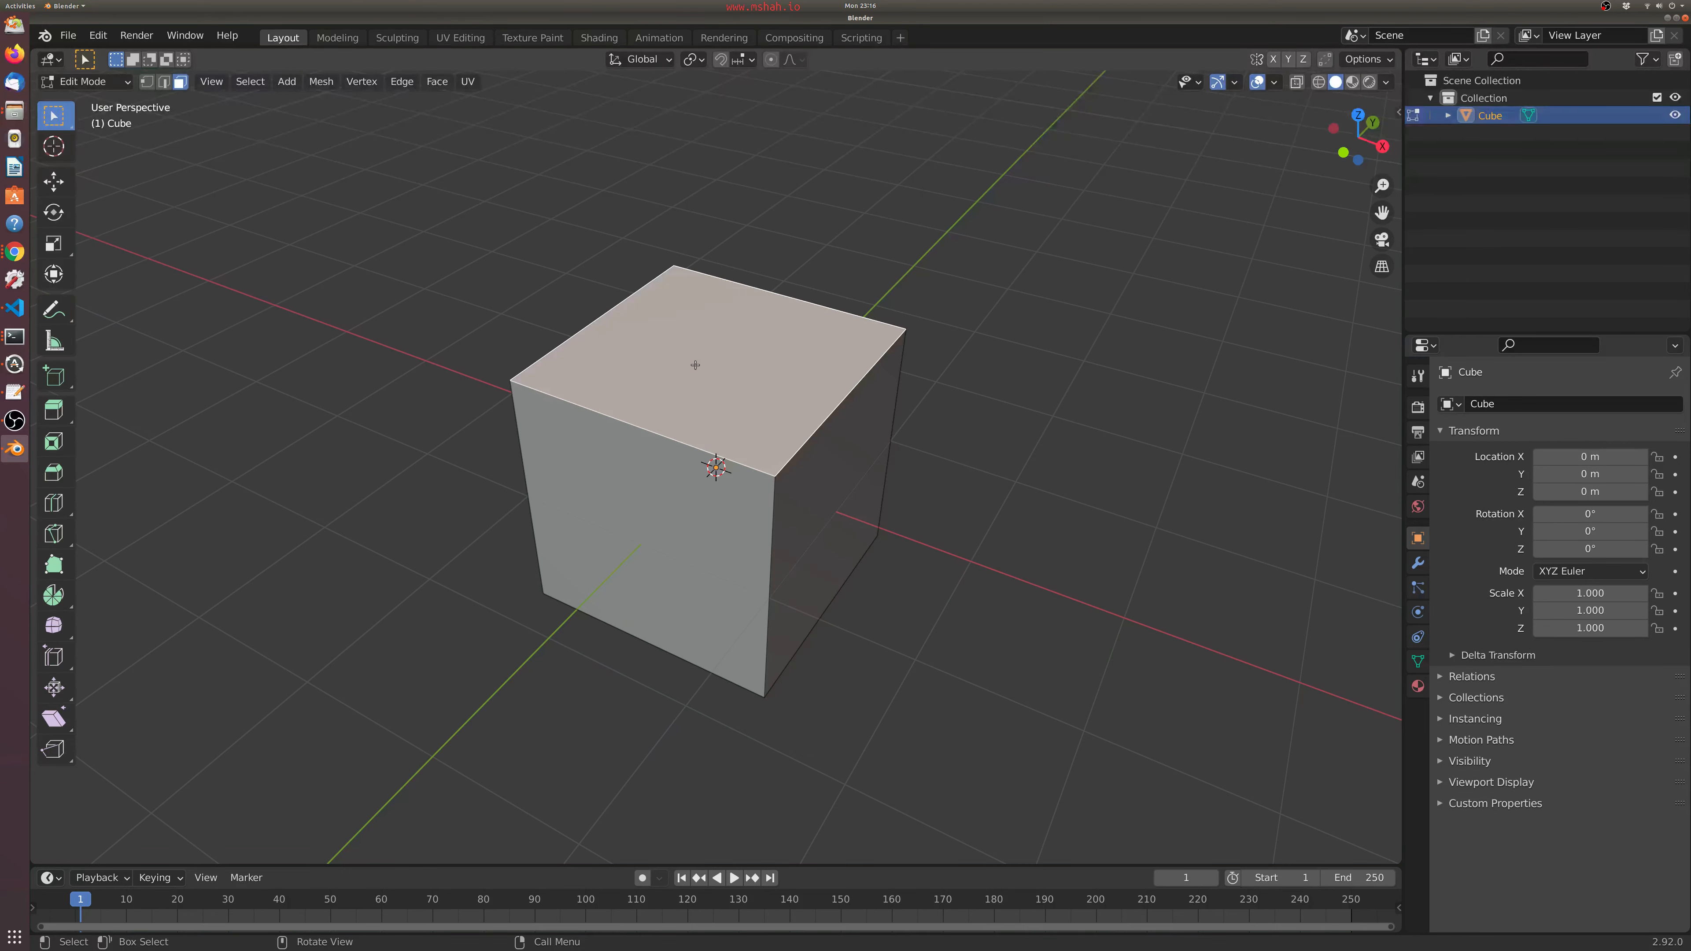
# - In vertex select mode, try moving one top corner vertex of the cube outward and undo the move
pyautogui.click(146, 82)
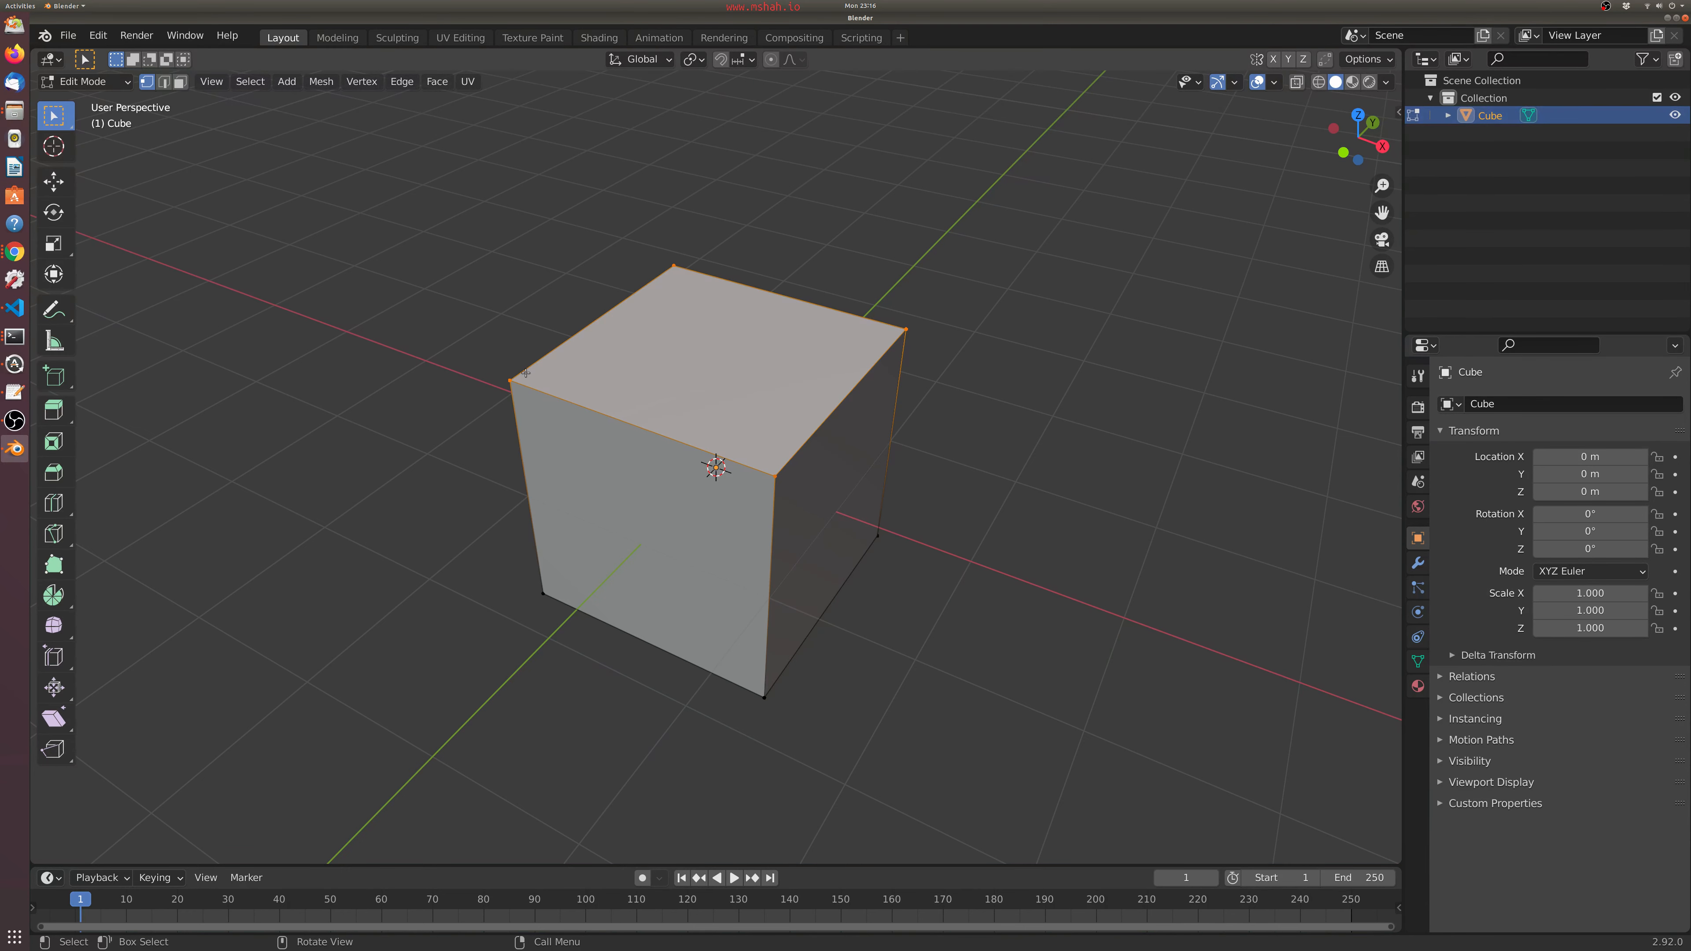
pyautogui.click(510, 381)
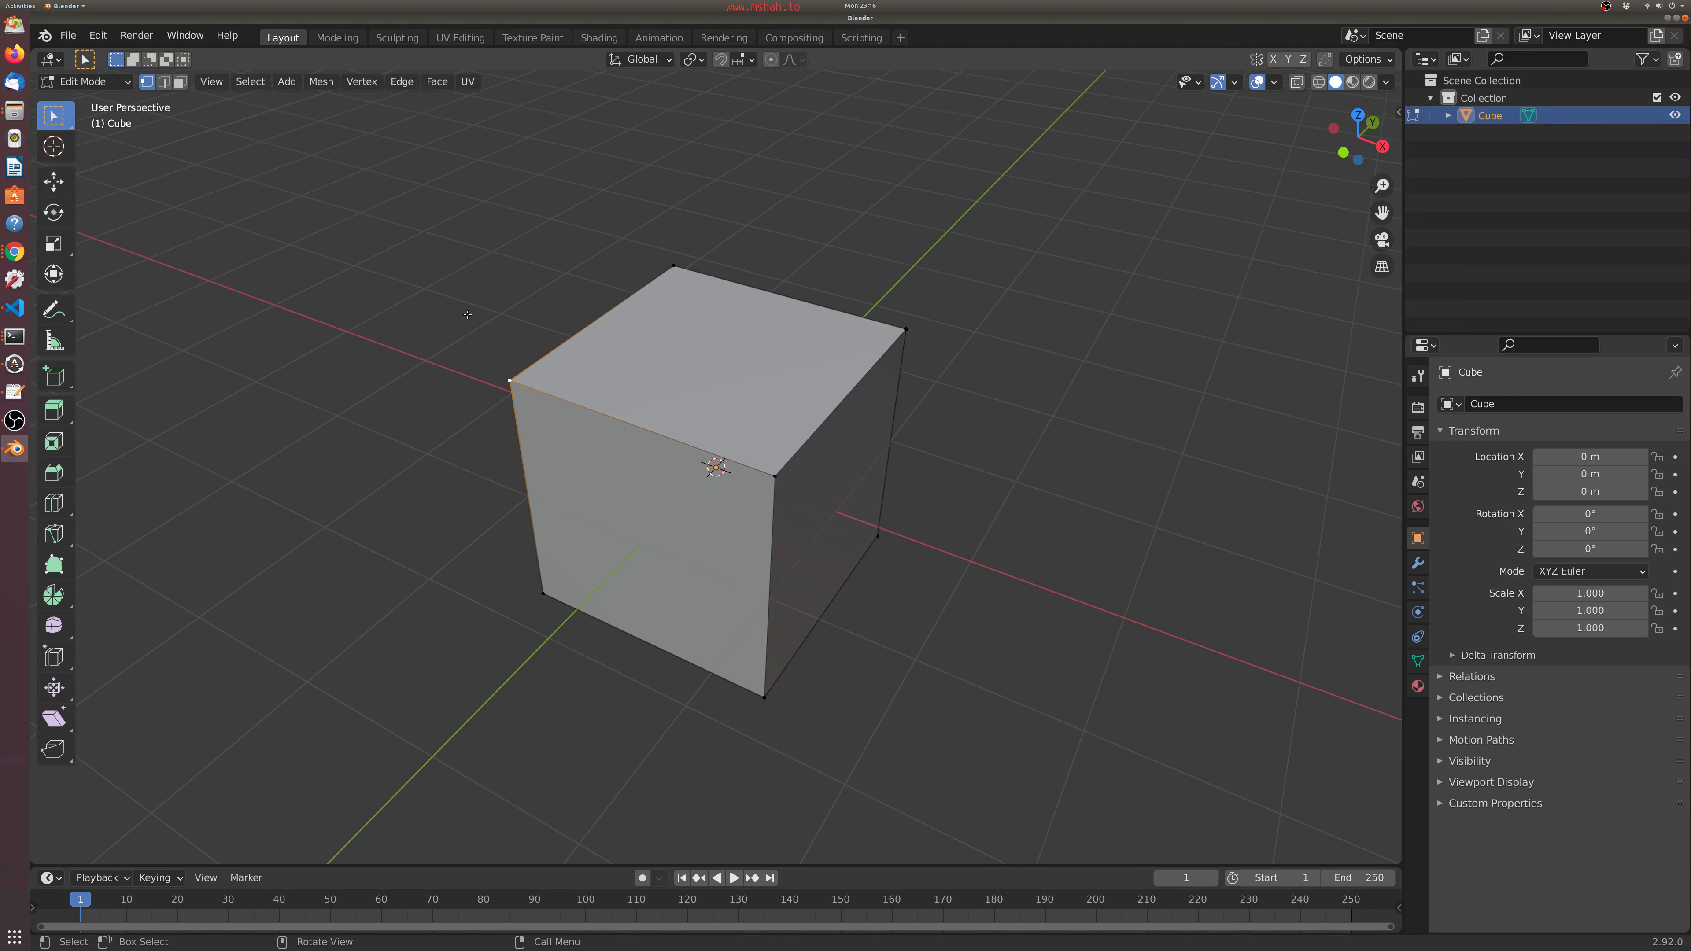
pyautogui.press('g')
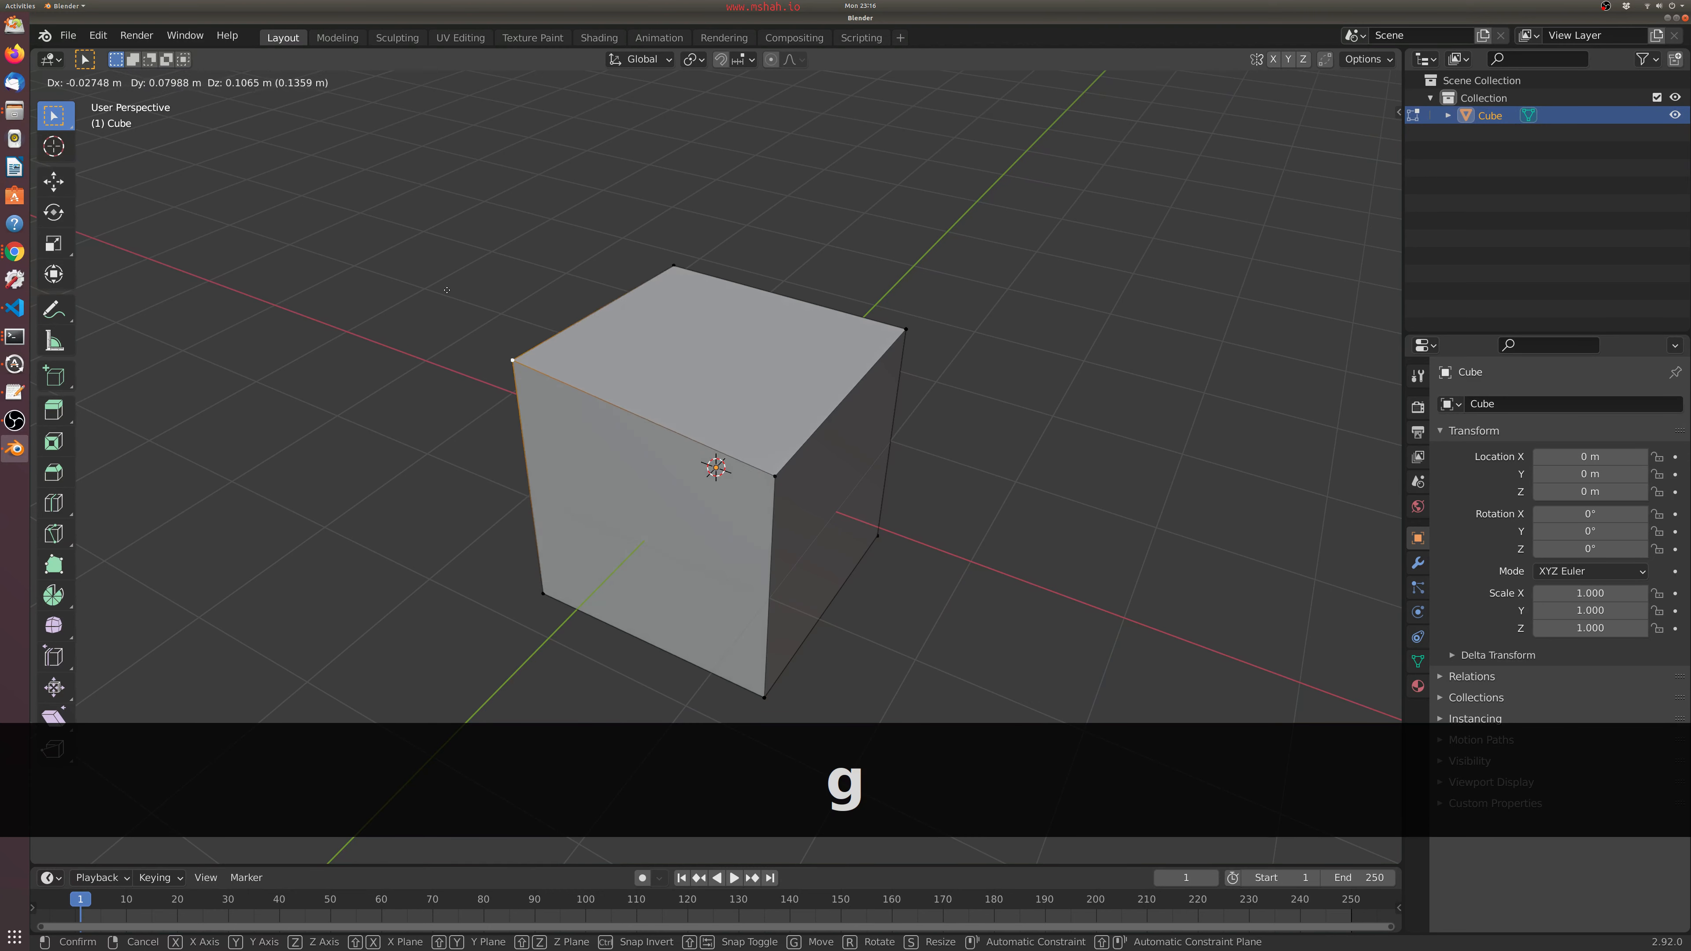
pyautogui.rightClick(387, 251)
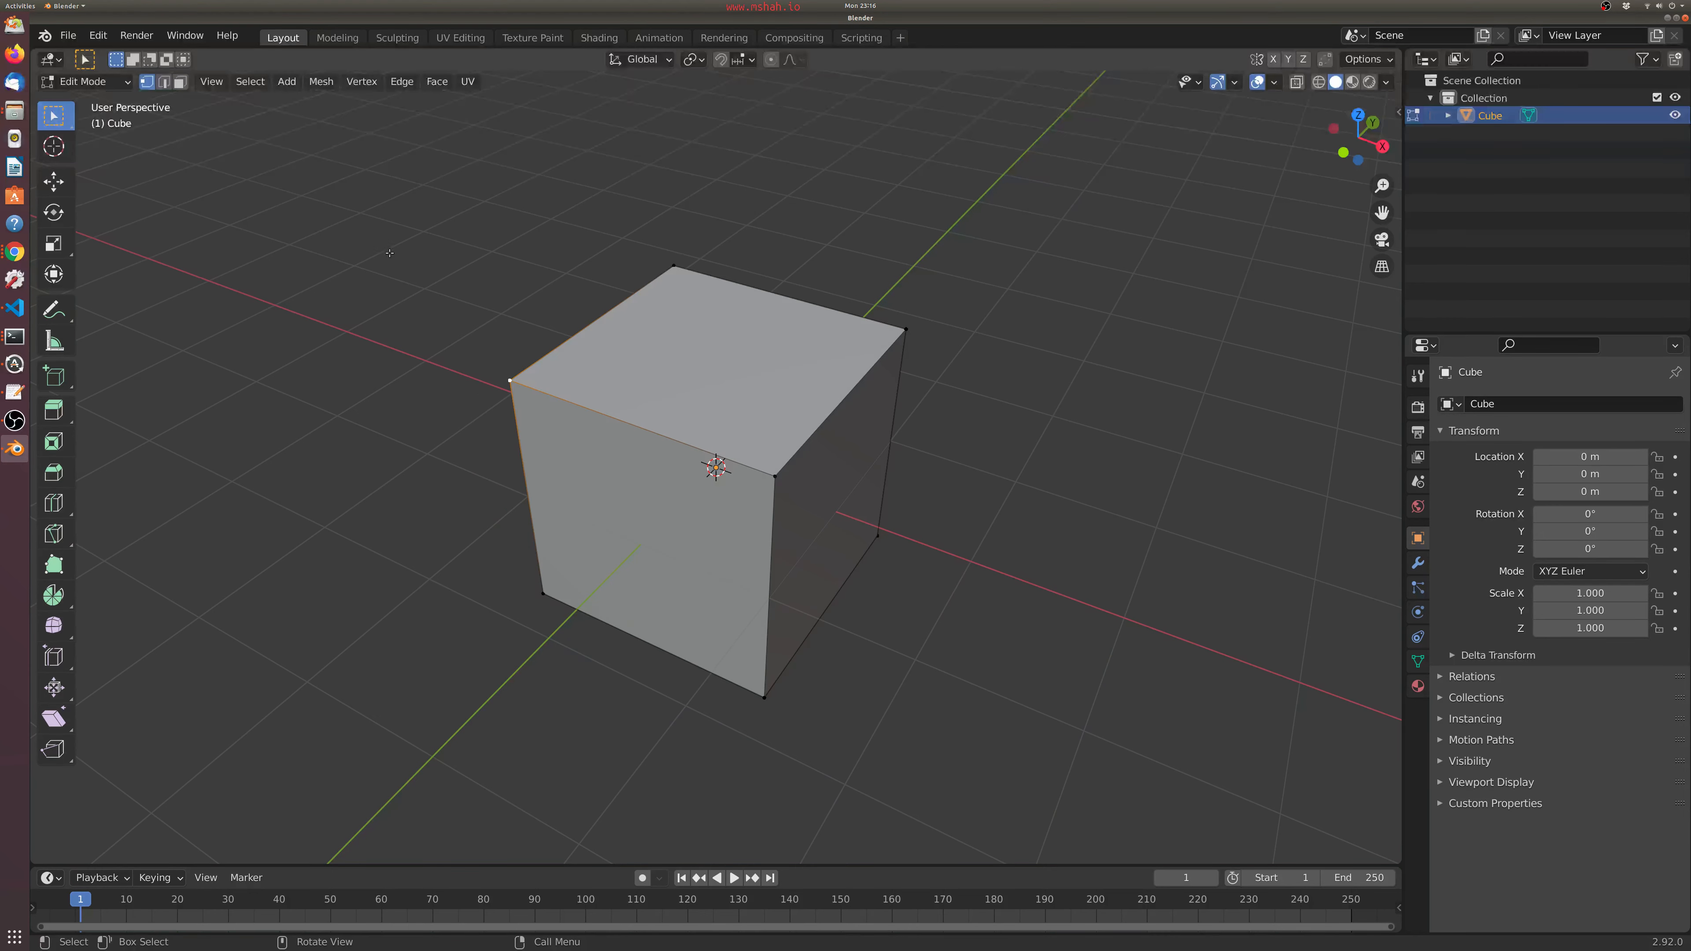
pyautogui.press('g')
pyautogui.click(242, 329)
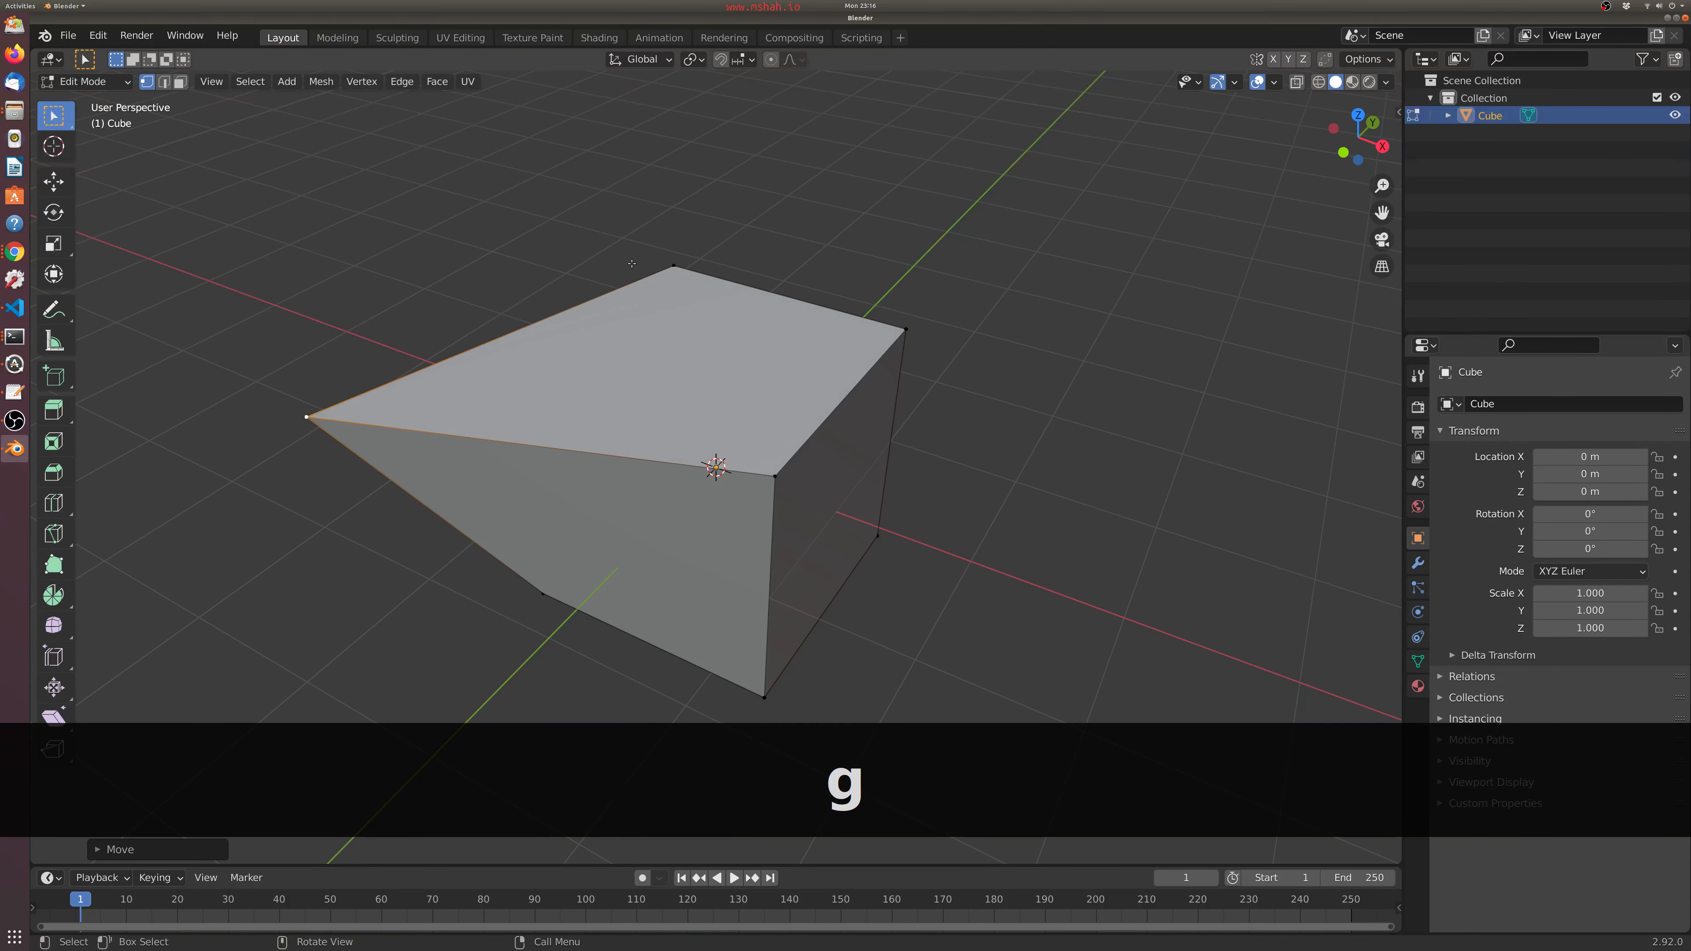
pyautogui.hotkey('ctrl', 'z')
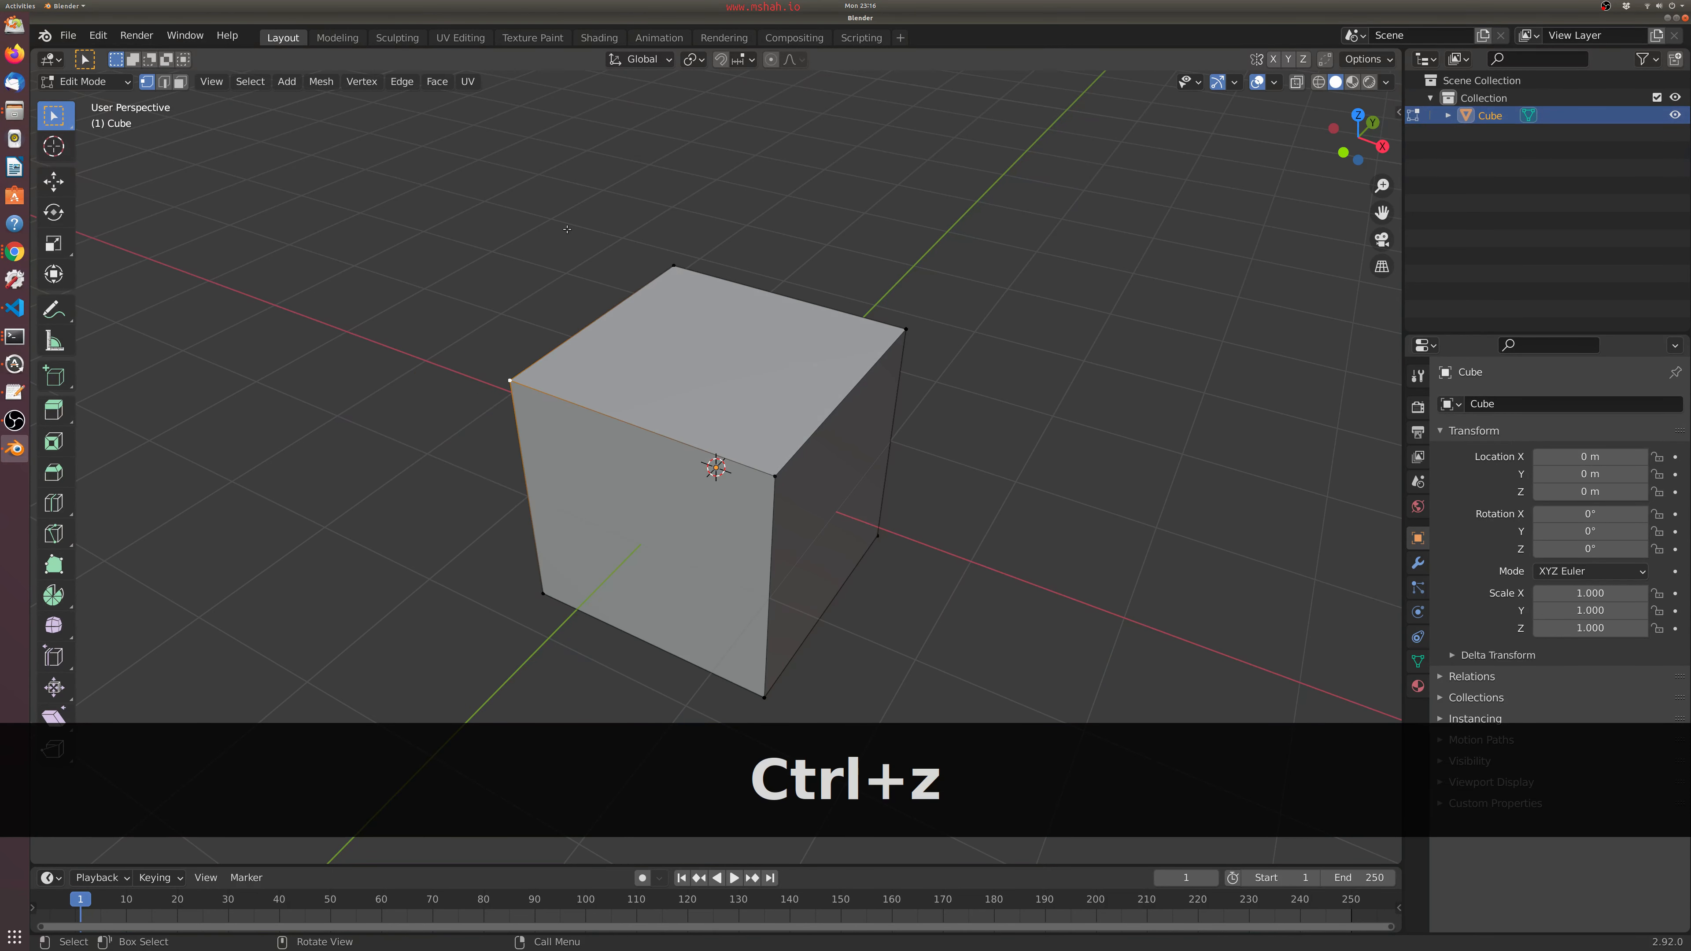
# - Add the neighbouring top corner vertex nearest the viewer to the vertex selection
pyautogui.press('shift')
pyautogui.keyDown('shift'); pyautogui.click(776, 476); pyautogui.keyUp('shift')
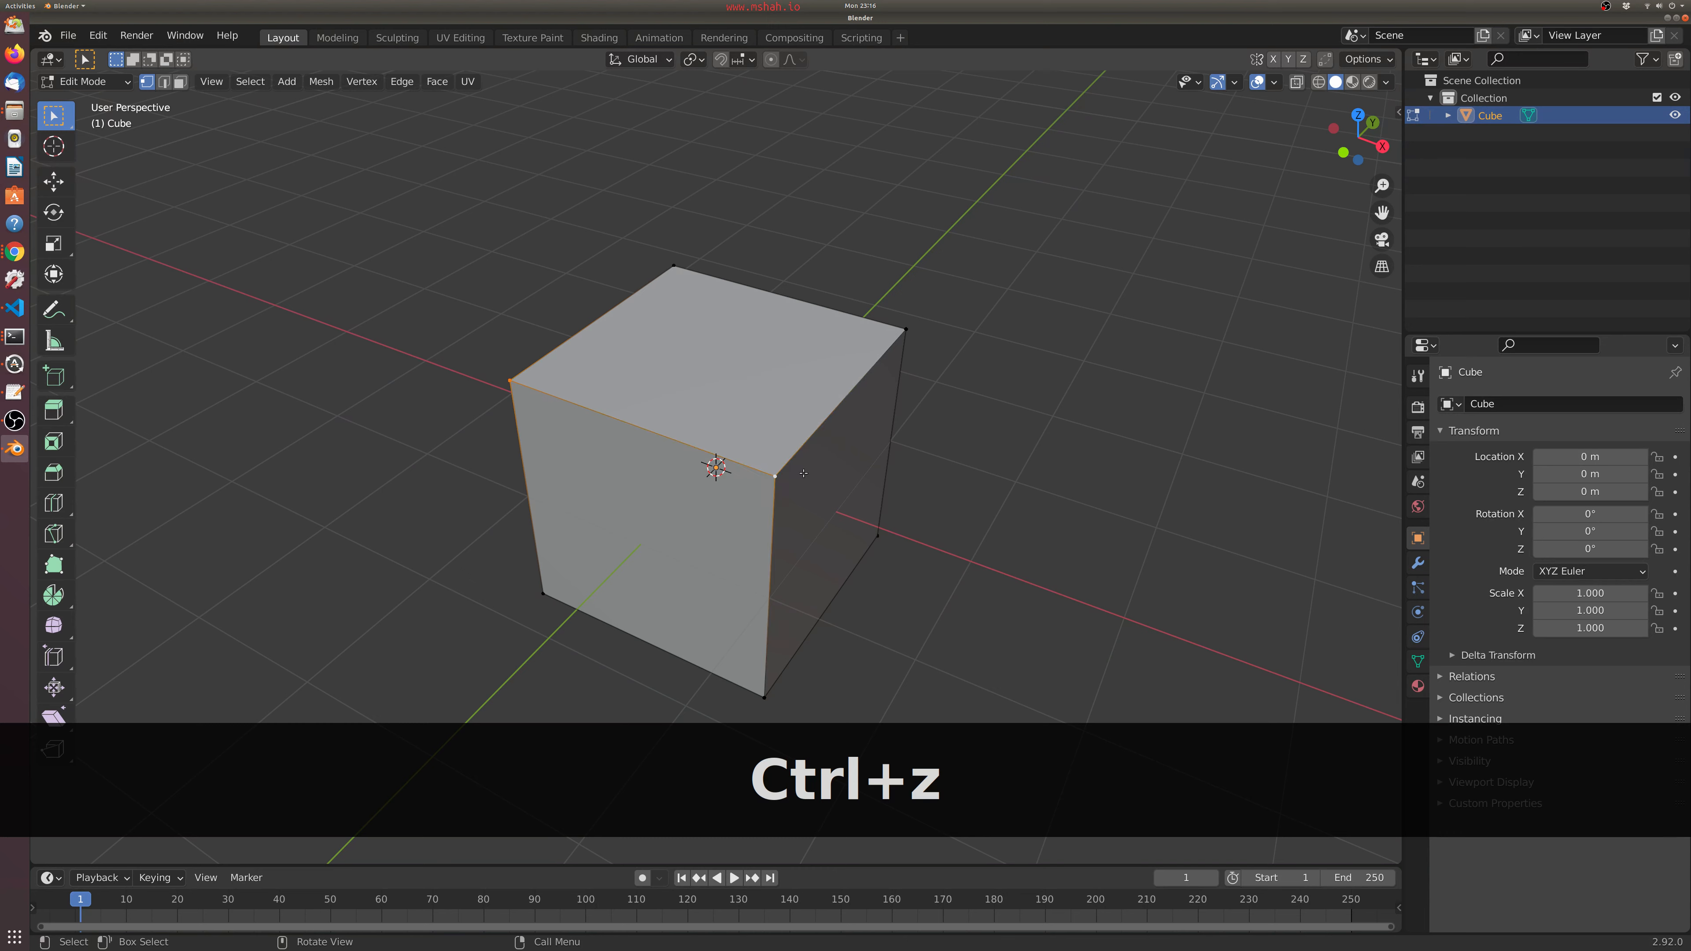
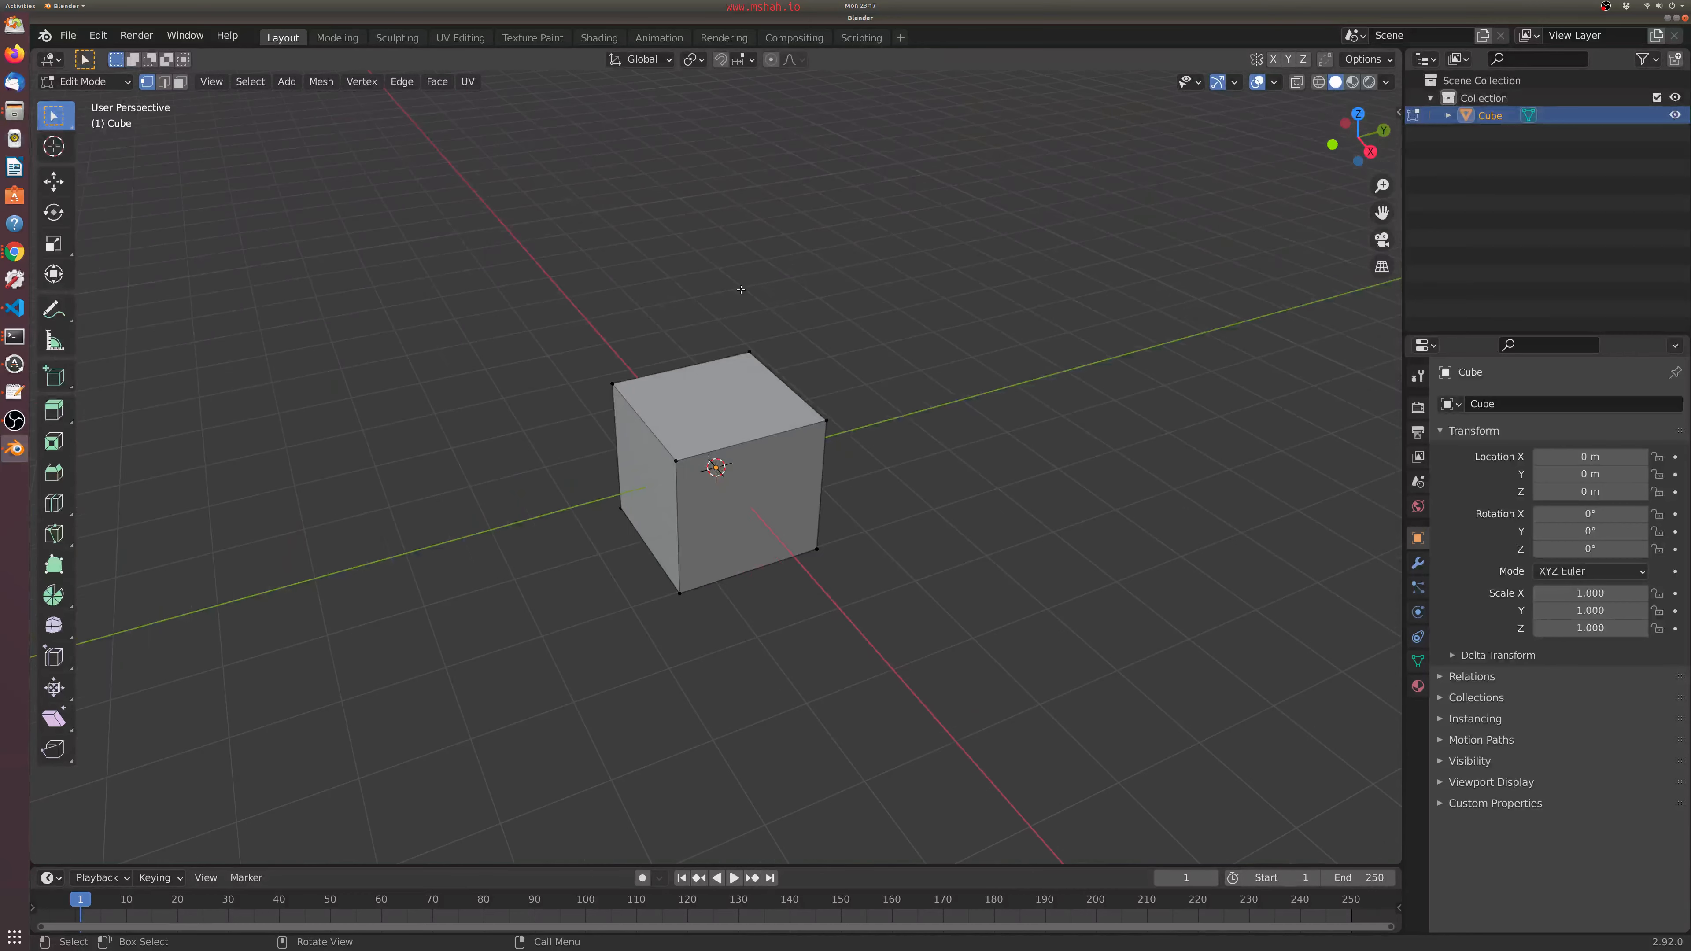
# - Practise panning and zooming the view around the cube, finishing with the cube back near the centre
pyautogui.keyDown('shift'); pyautogui.moveTo(599, 304); pyautogui.dragTo(763, 675, button='middle'); pyautogui.keyUp('shift')
pyautogui.scroll(-10, 697, 504)
pyautogui.scroll(10, 718, 490)
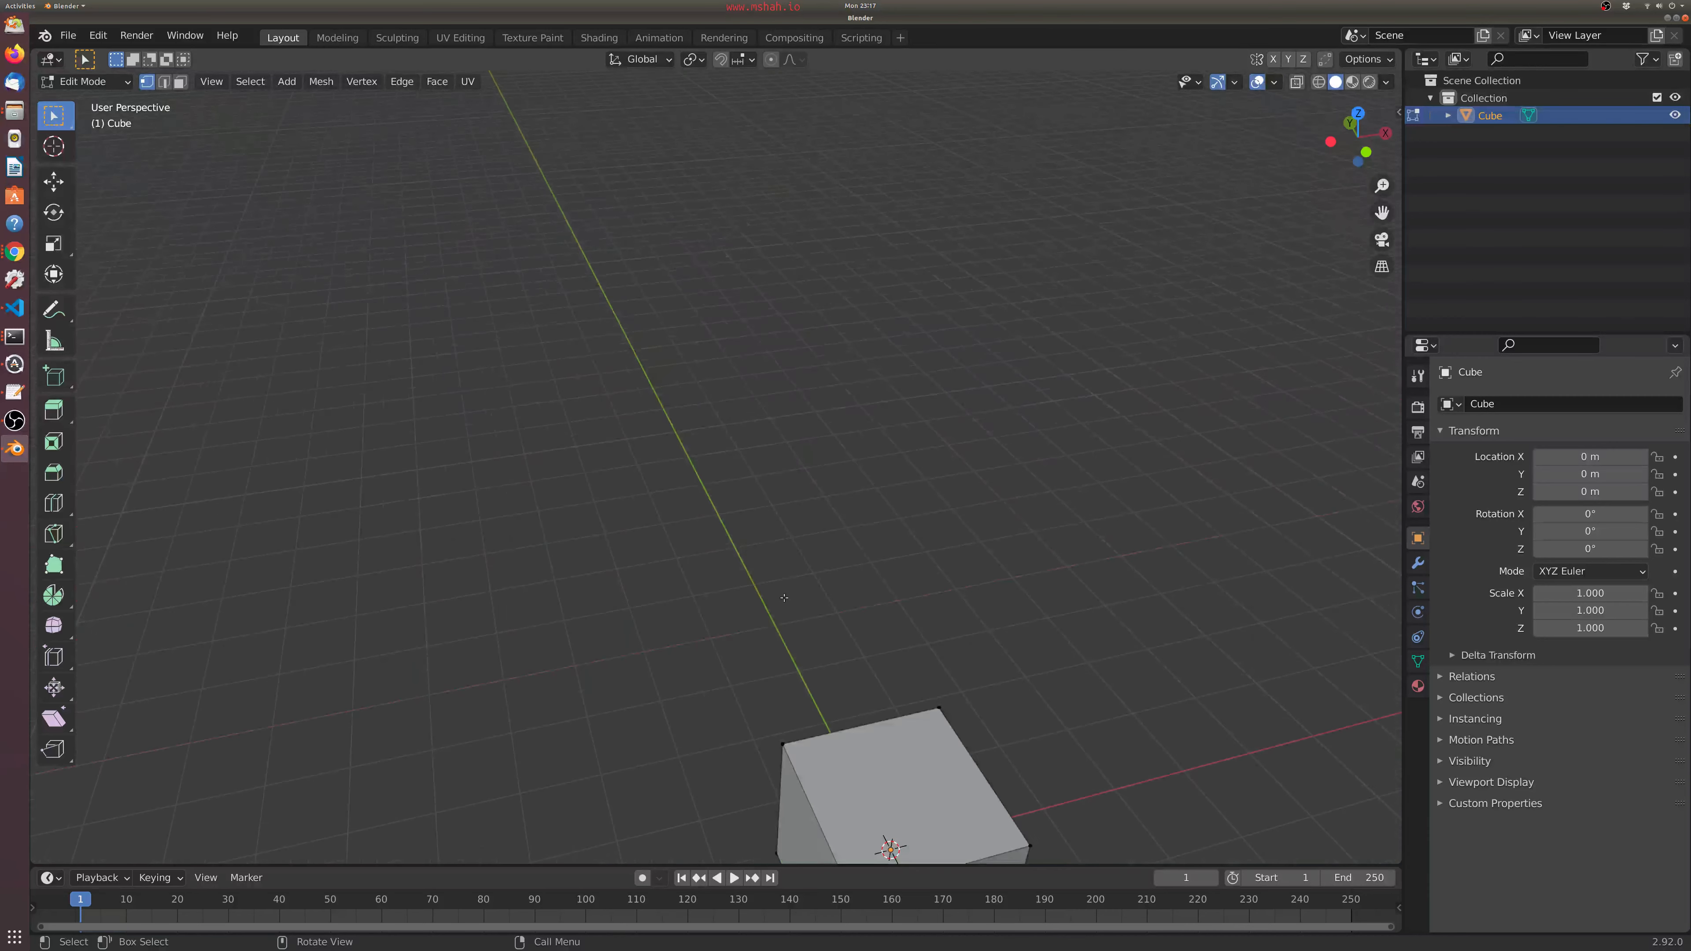
pyautogui.keyDown('shift'); pyautogui.moveTo(718, 490); pyautogui.dragTo(621, 337, button='middle'); pyautogui.keyUp('shift')
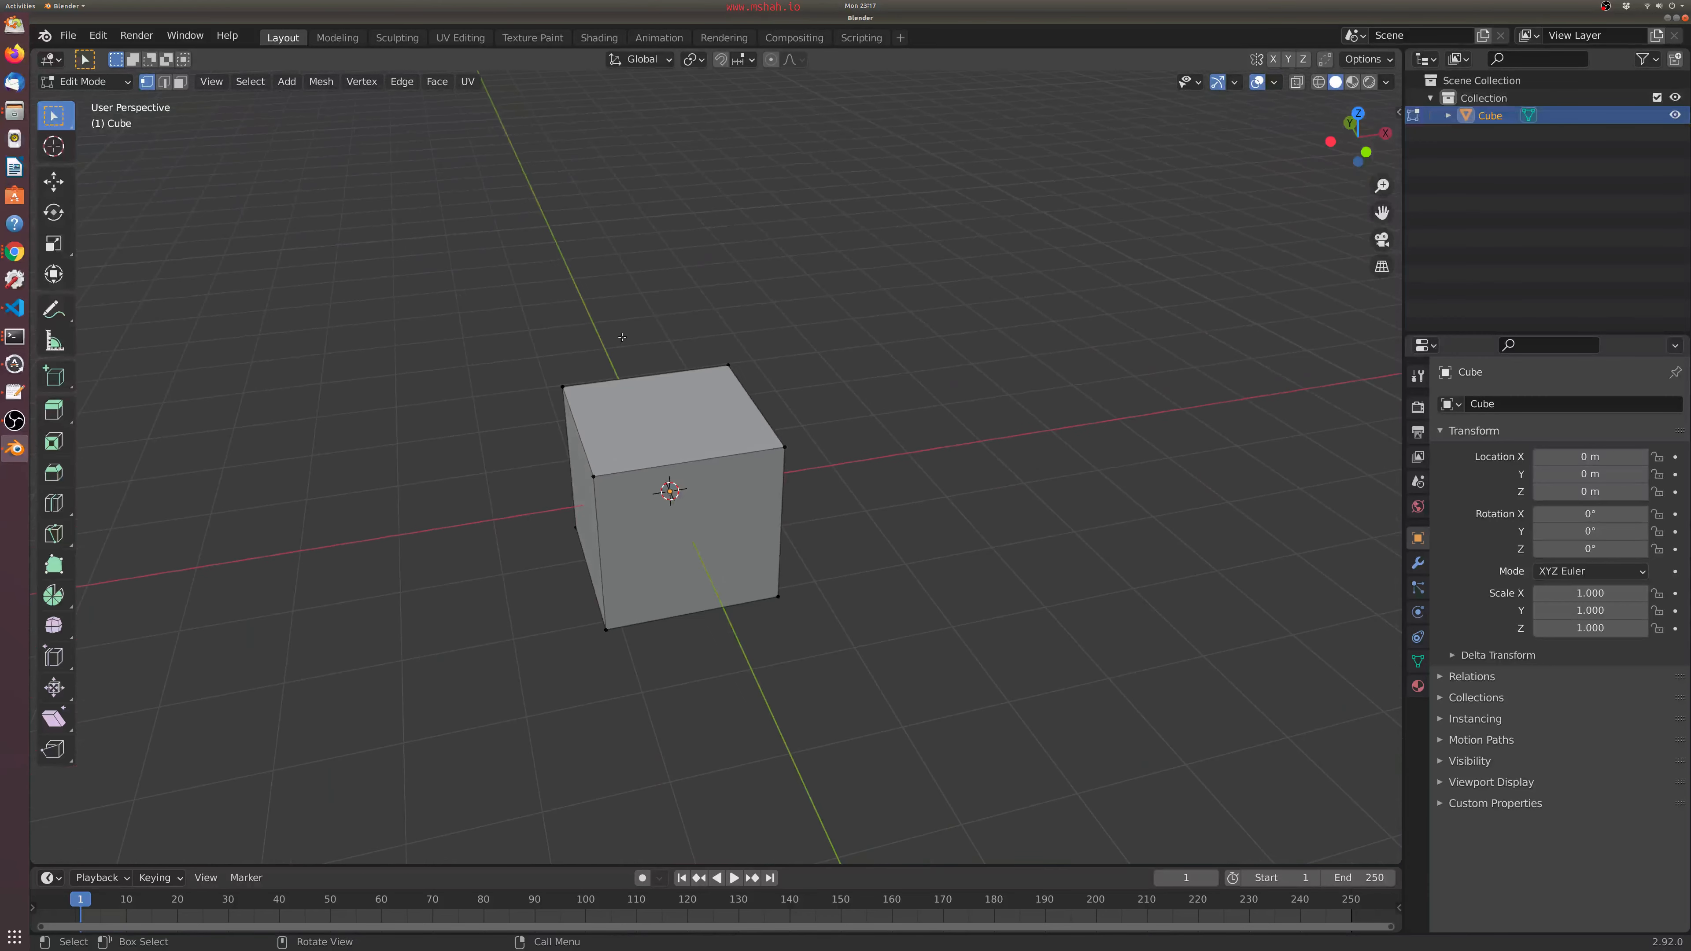
pyautogui.scroll(-6, 613, 340)
pyautogui.scroll(5, 690, 346)
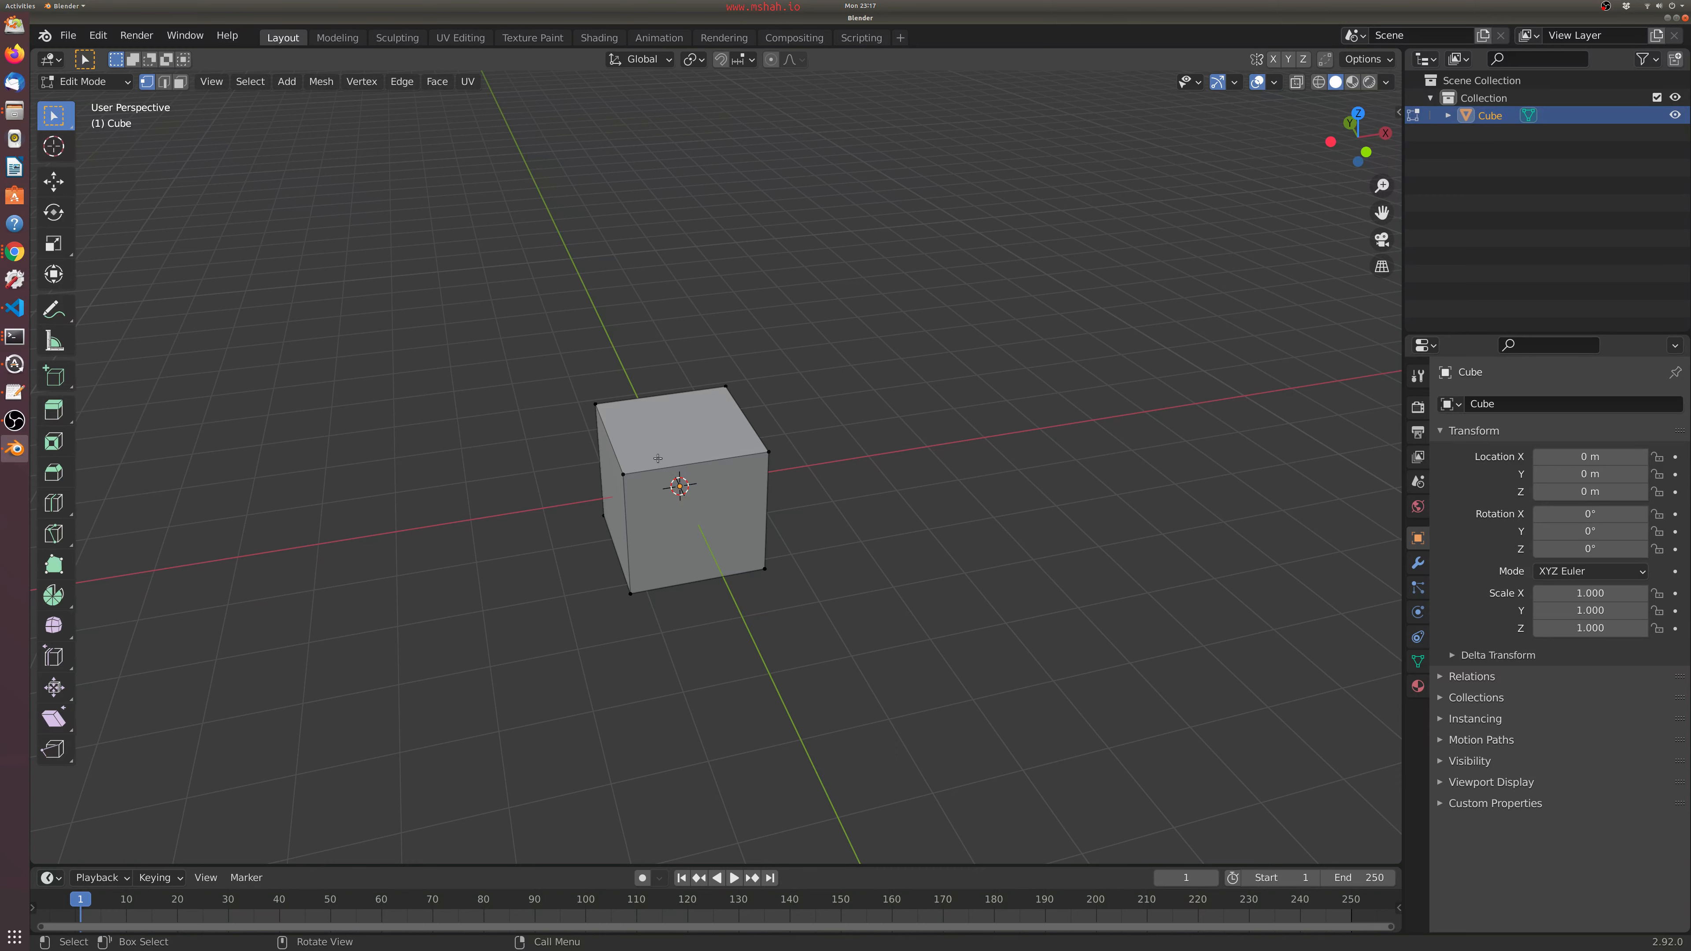
# - Examine the context menu commands in vertex select mode and for a top edge in edge select mode
pyautogui.rightClick(657, 442)
pyautogui.click(164, 82)
pyautogui.click(670, 465)
pyautogui.rightClick(672, 435)
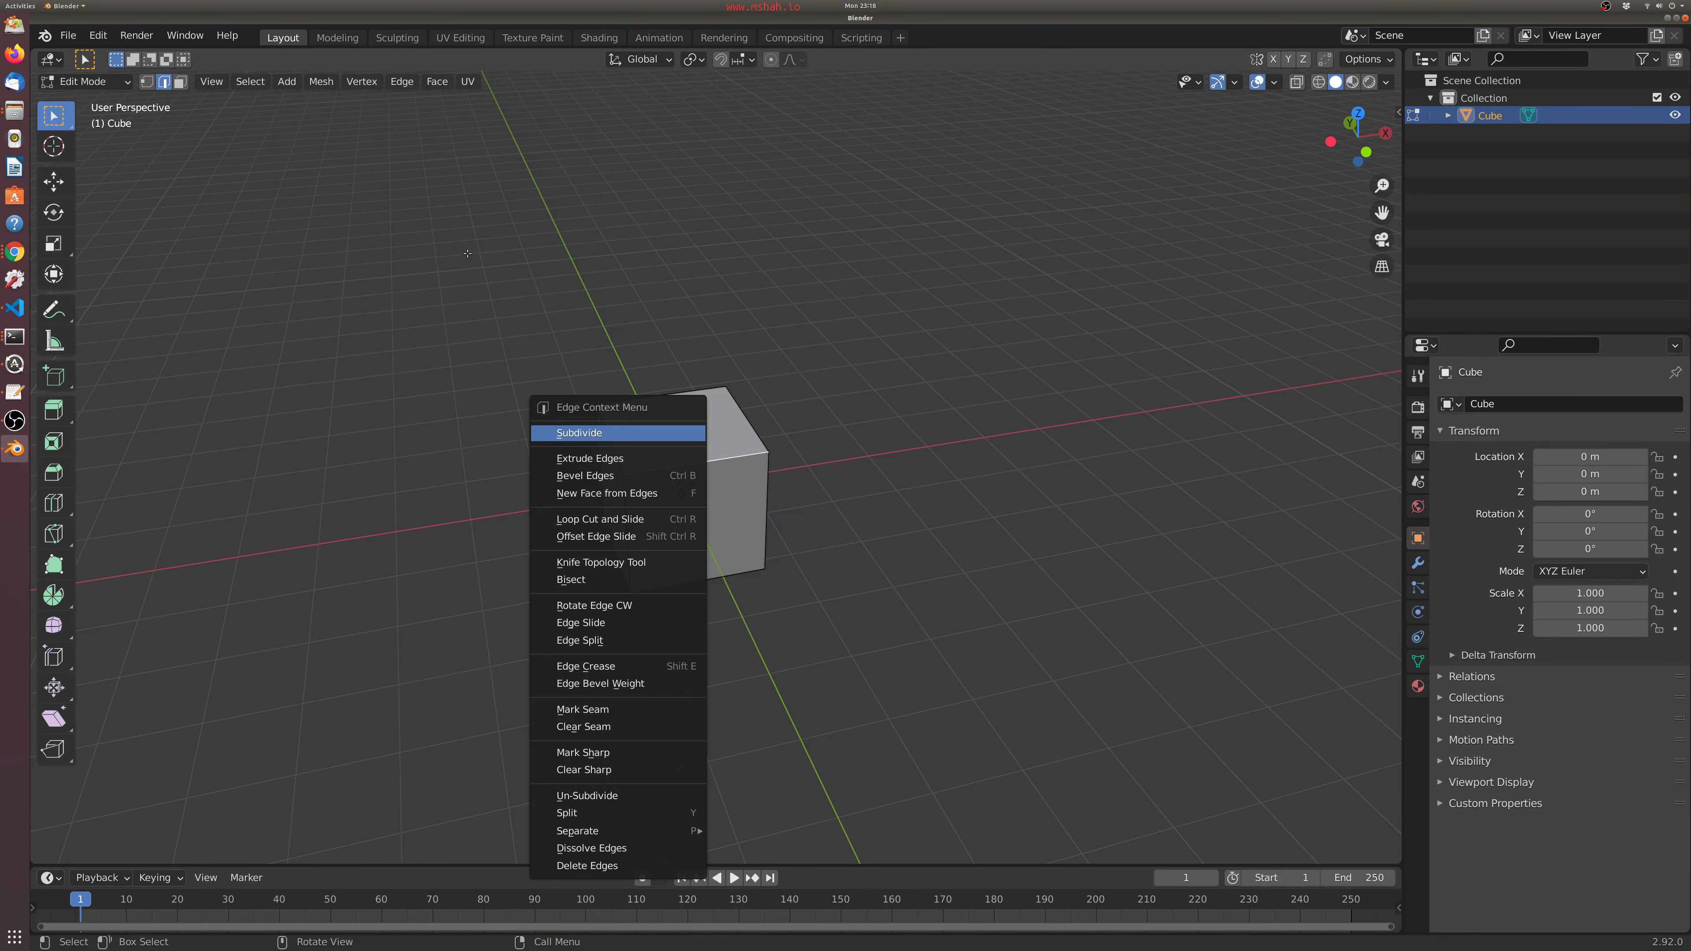
# - Select the cube's top face in face select mode and extrude it upward by roughly two thirds of the cube's height
pyautogui.click(180, 82)
pyautogui.click(693, 440)
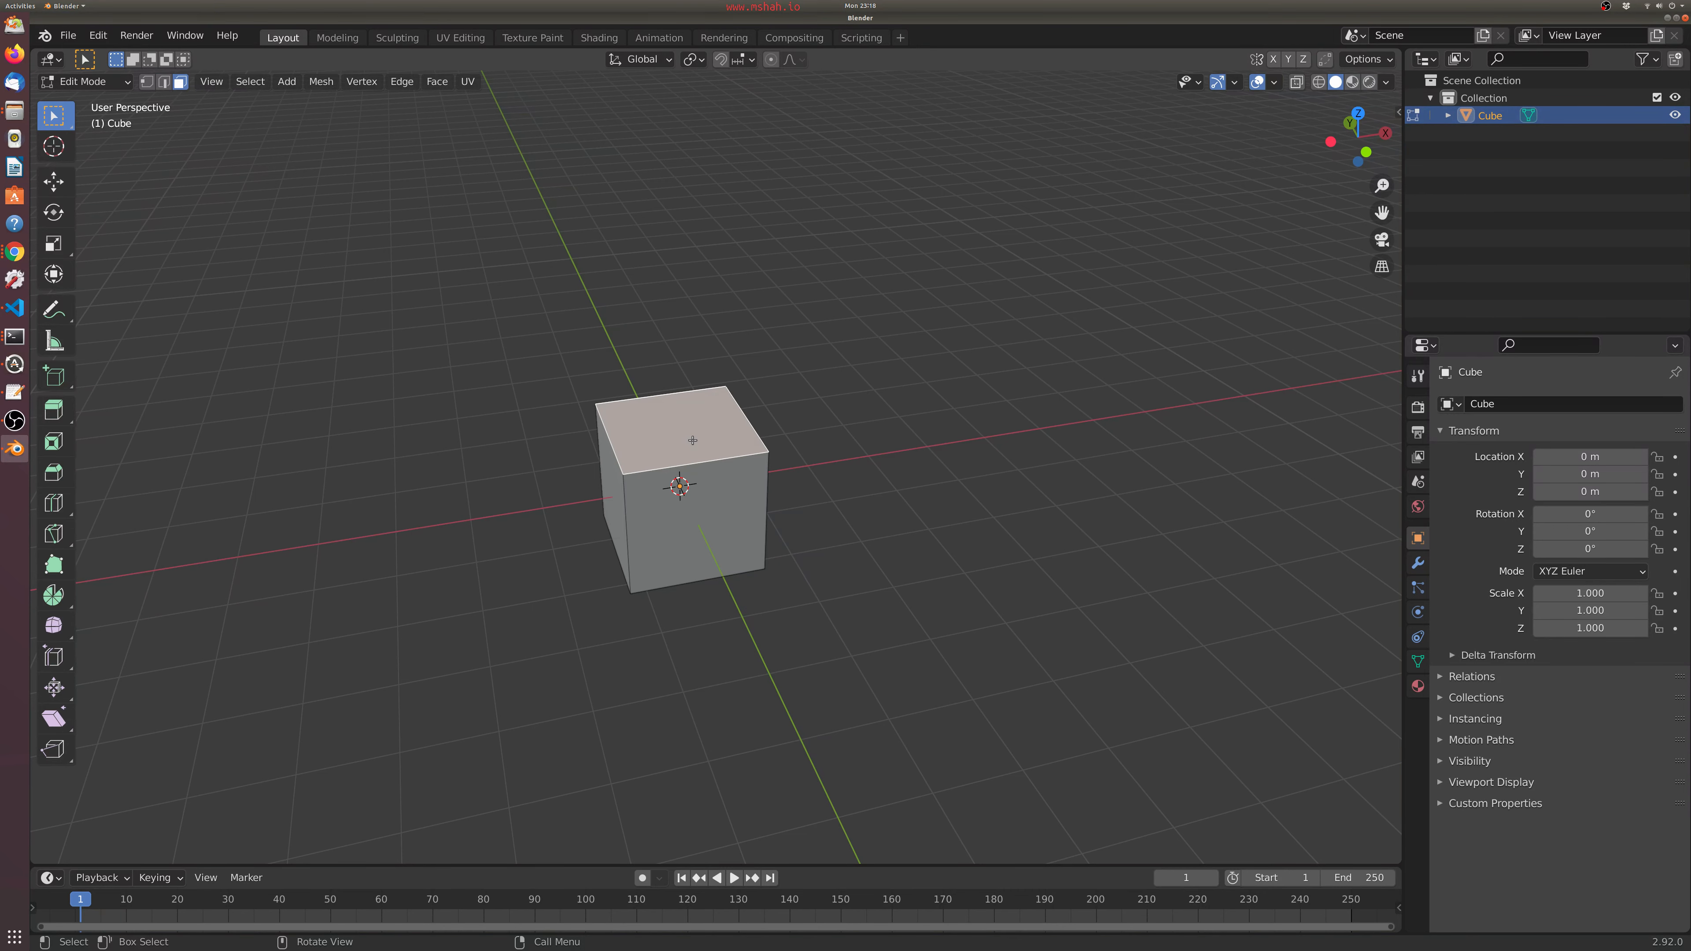
pyautogui.rightClick(675, 413)
pyautogui.press('e')
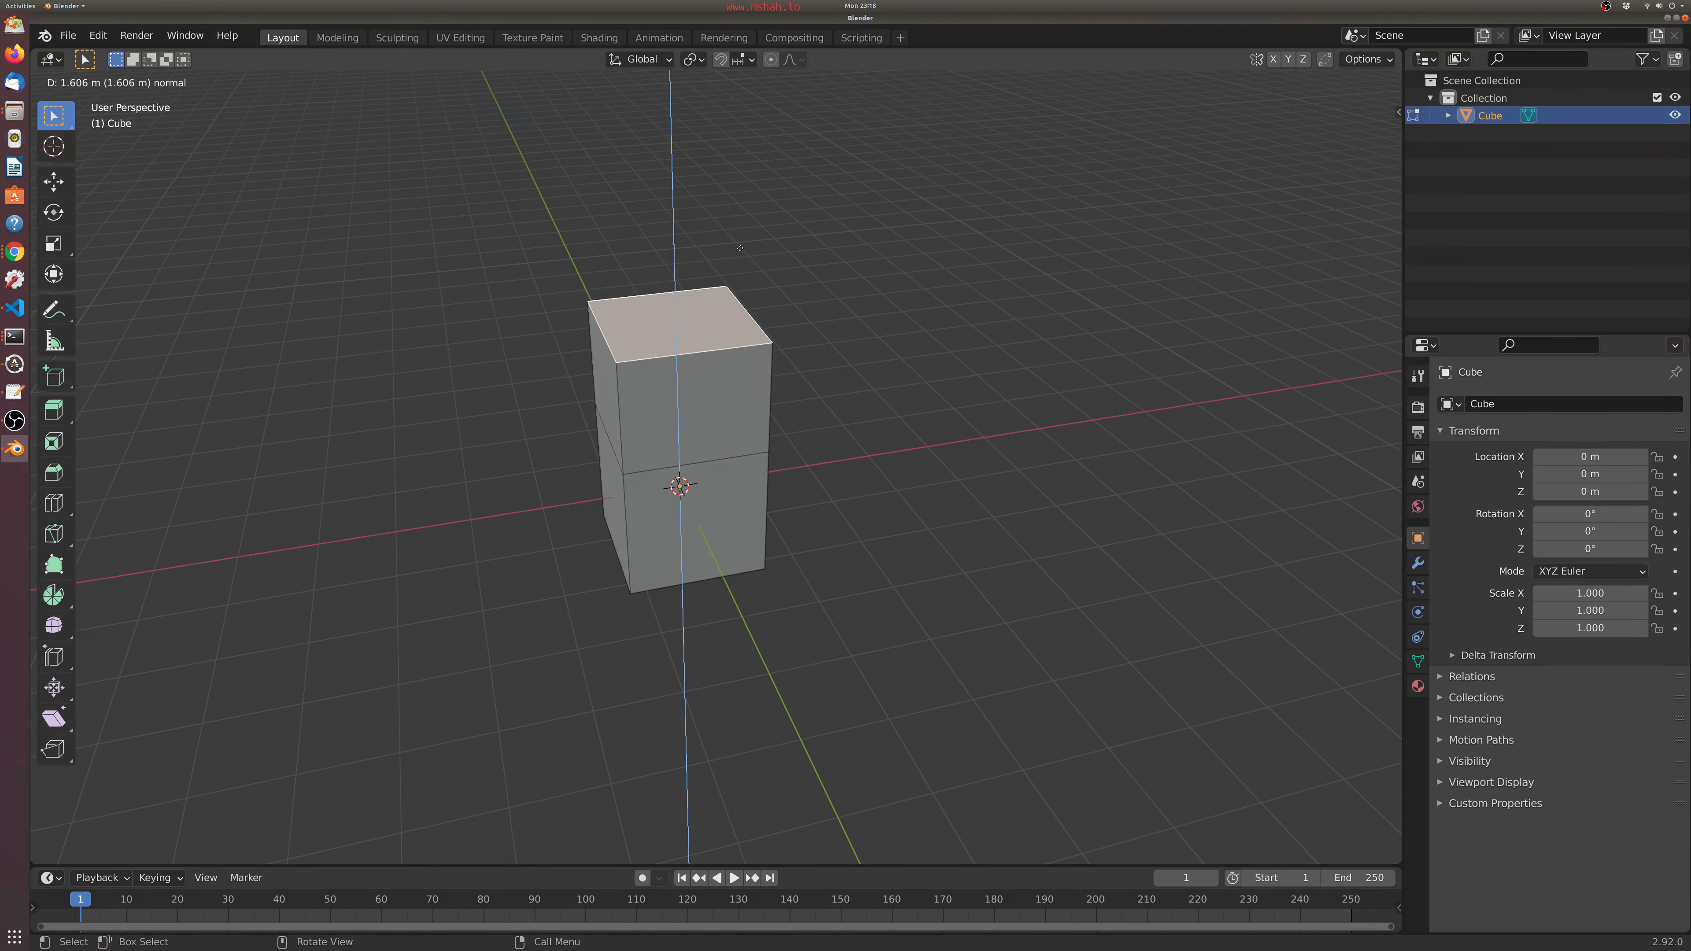
pyautogui.click(737, 264)
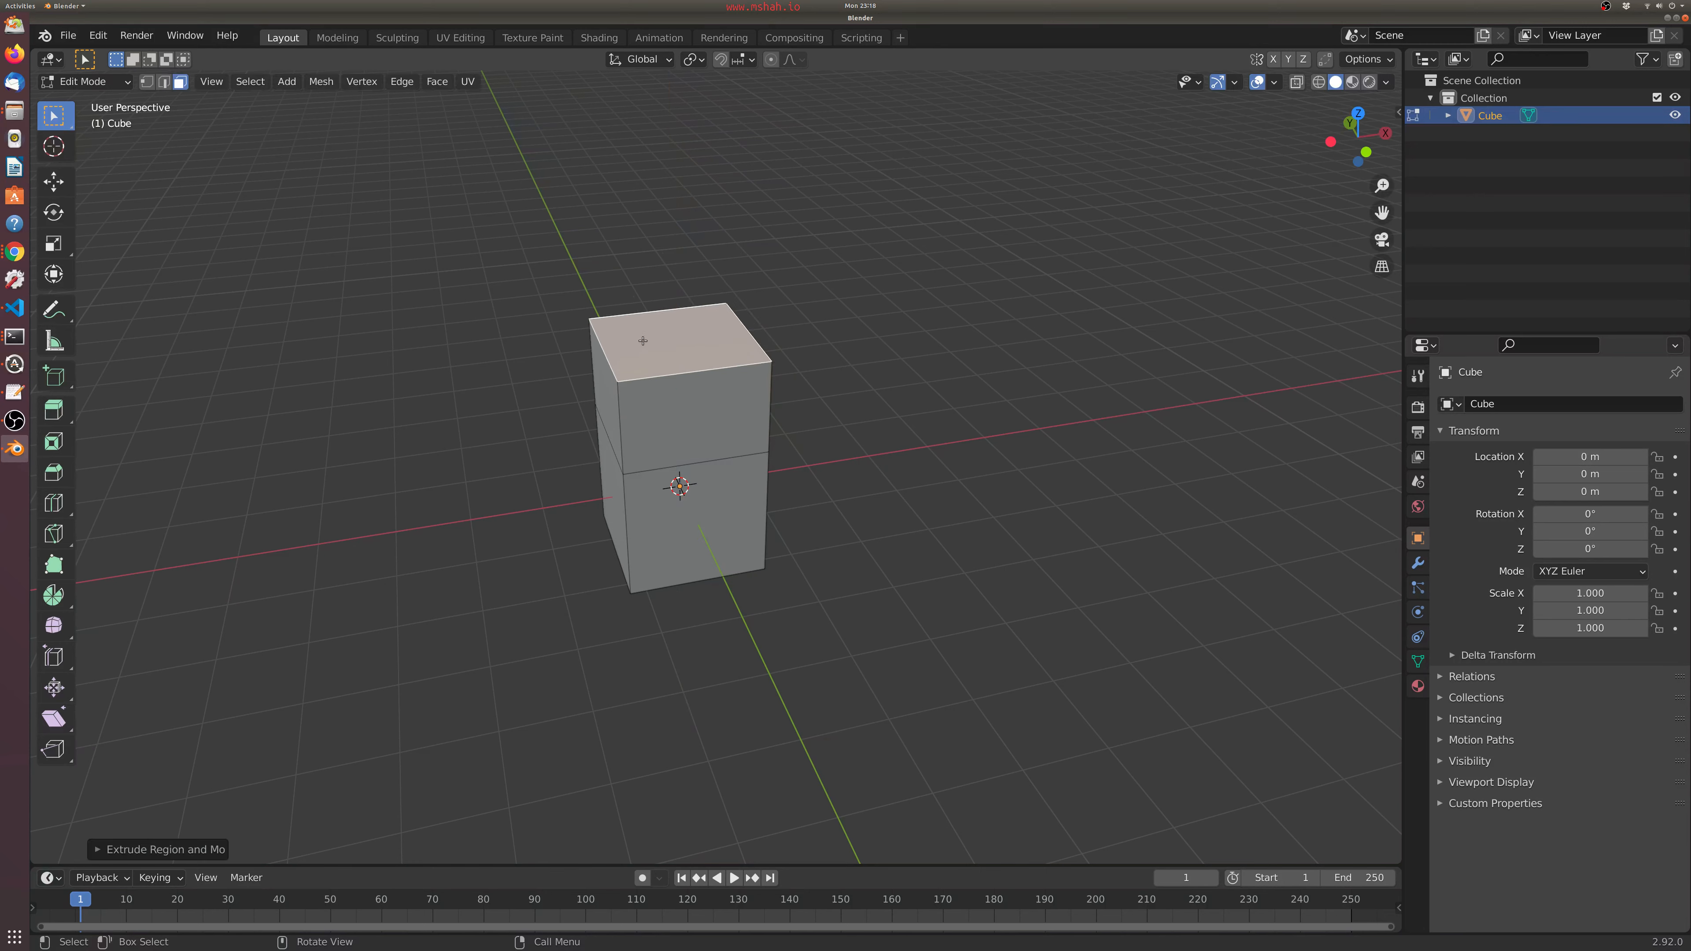
# - Select side faces of the extruded block from different view angles, including the front view, and clear the selection
pyautogui.click(657, 415)
pyautogui.click(604, 374)
pyautogui.moveTo(605, 373); pyautogui.dragTo(775, 438, button='middle')
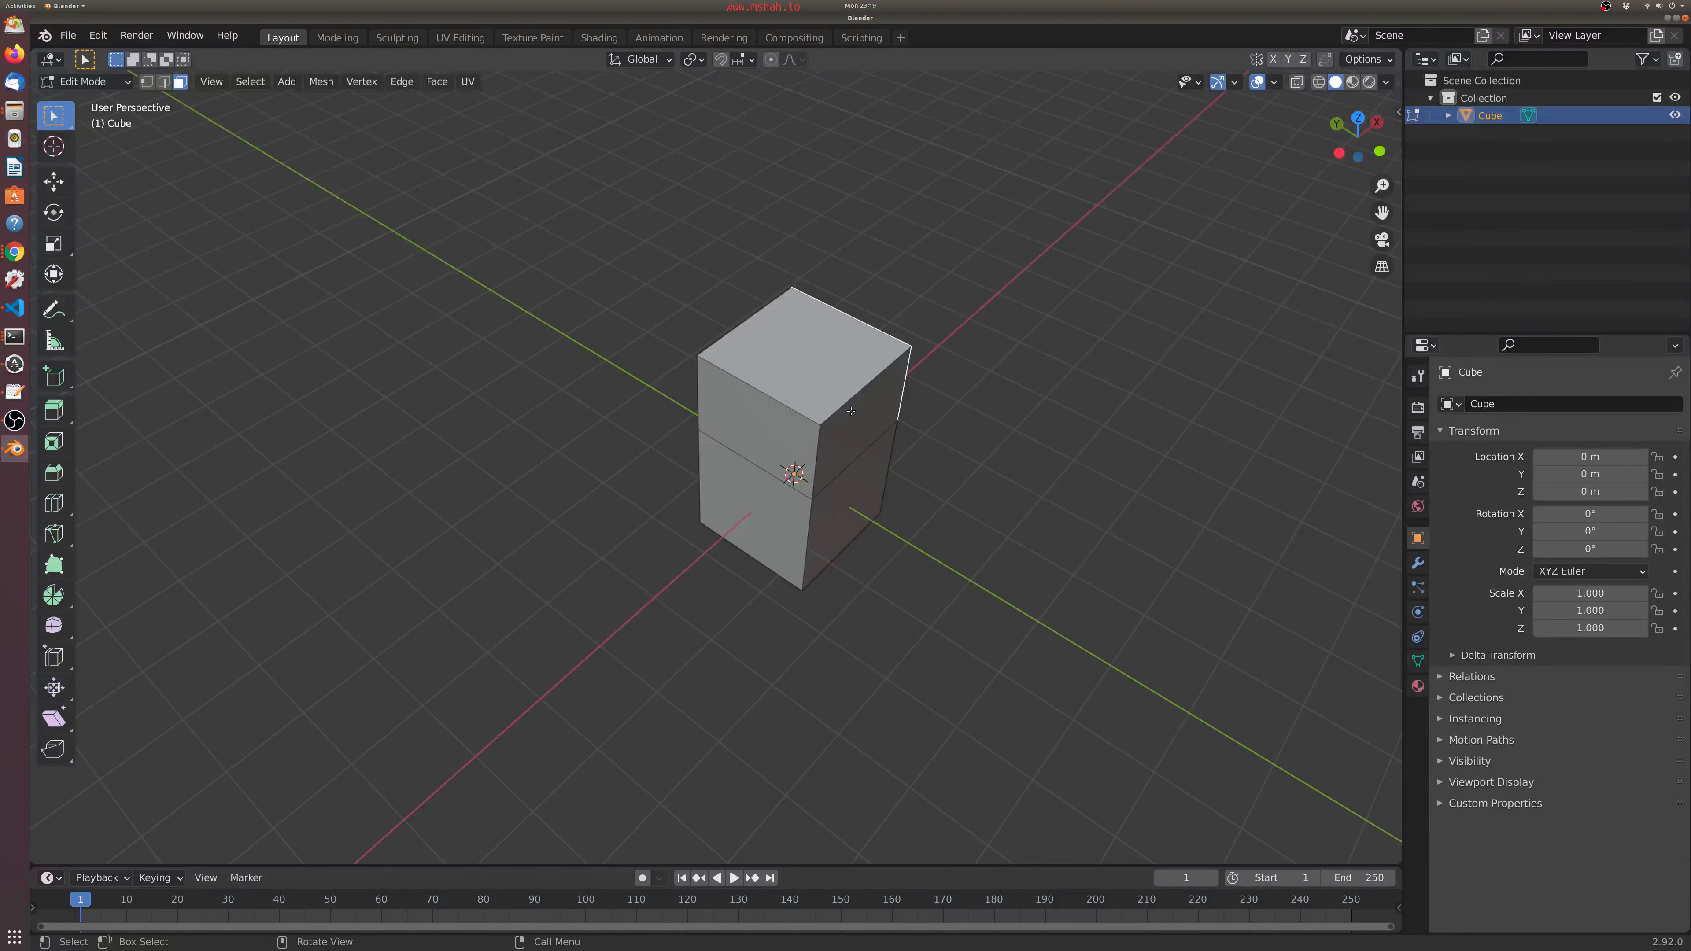
pyautogui.press('1')
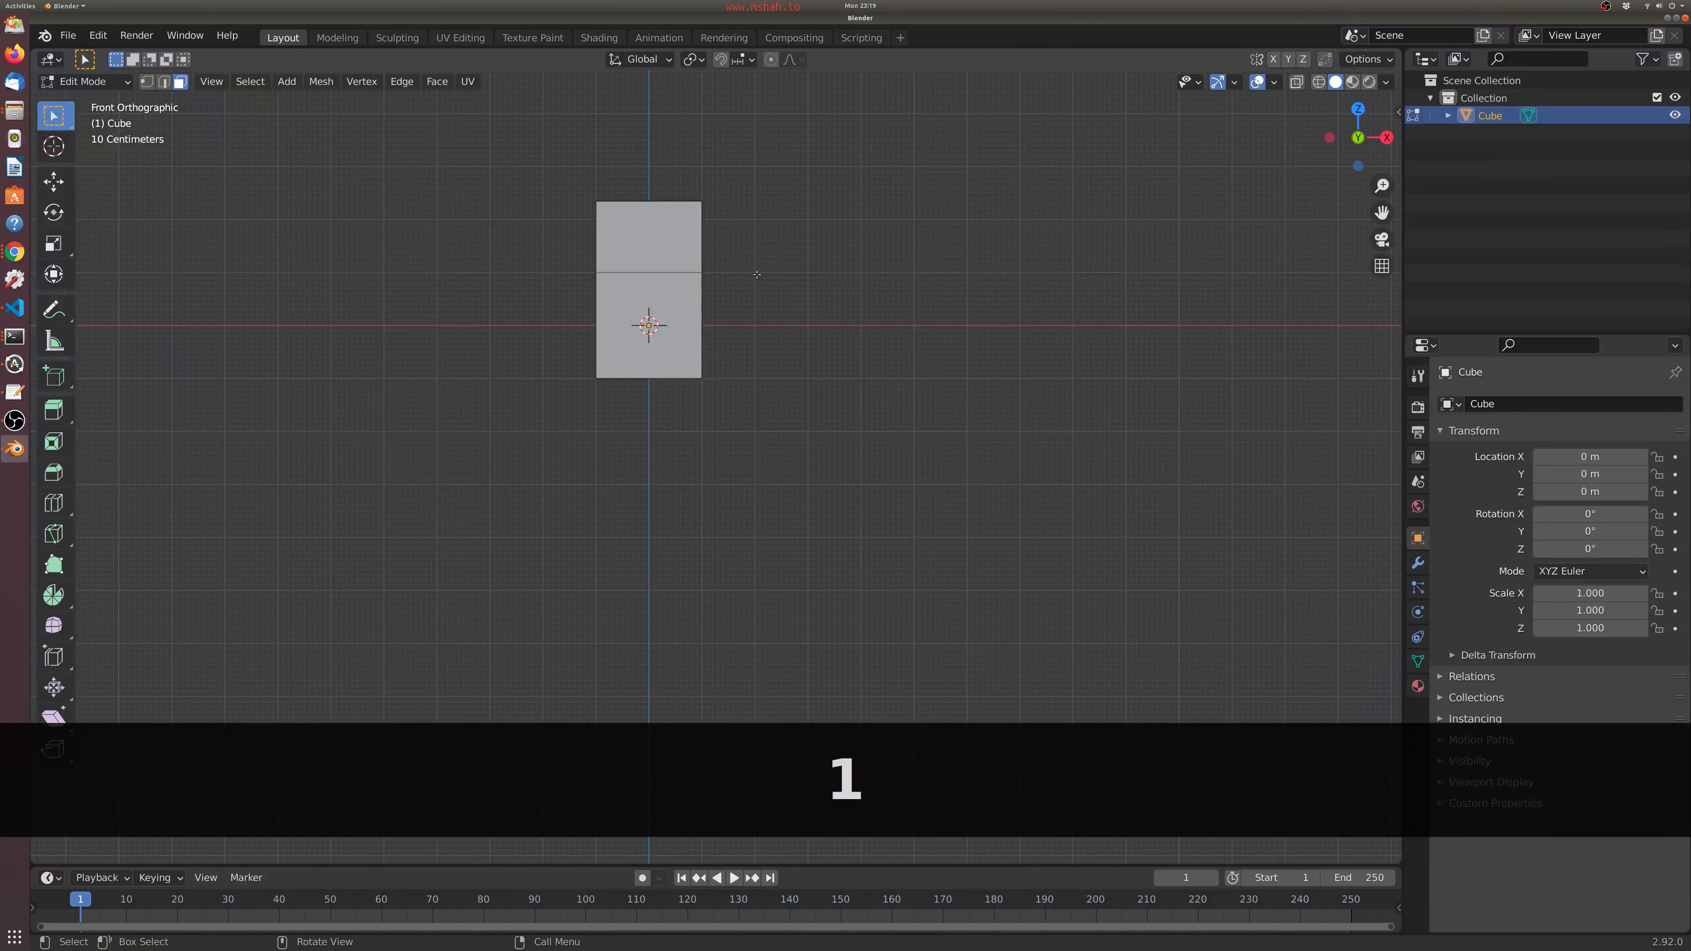
pyautogui.moveTo(682, 193); pyautogui.dragTo(802, 368, button='middle')
pyautogui.click(749, 533)
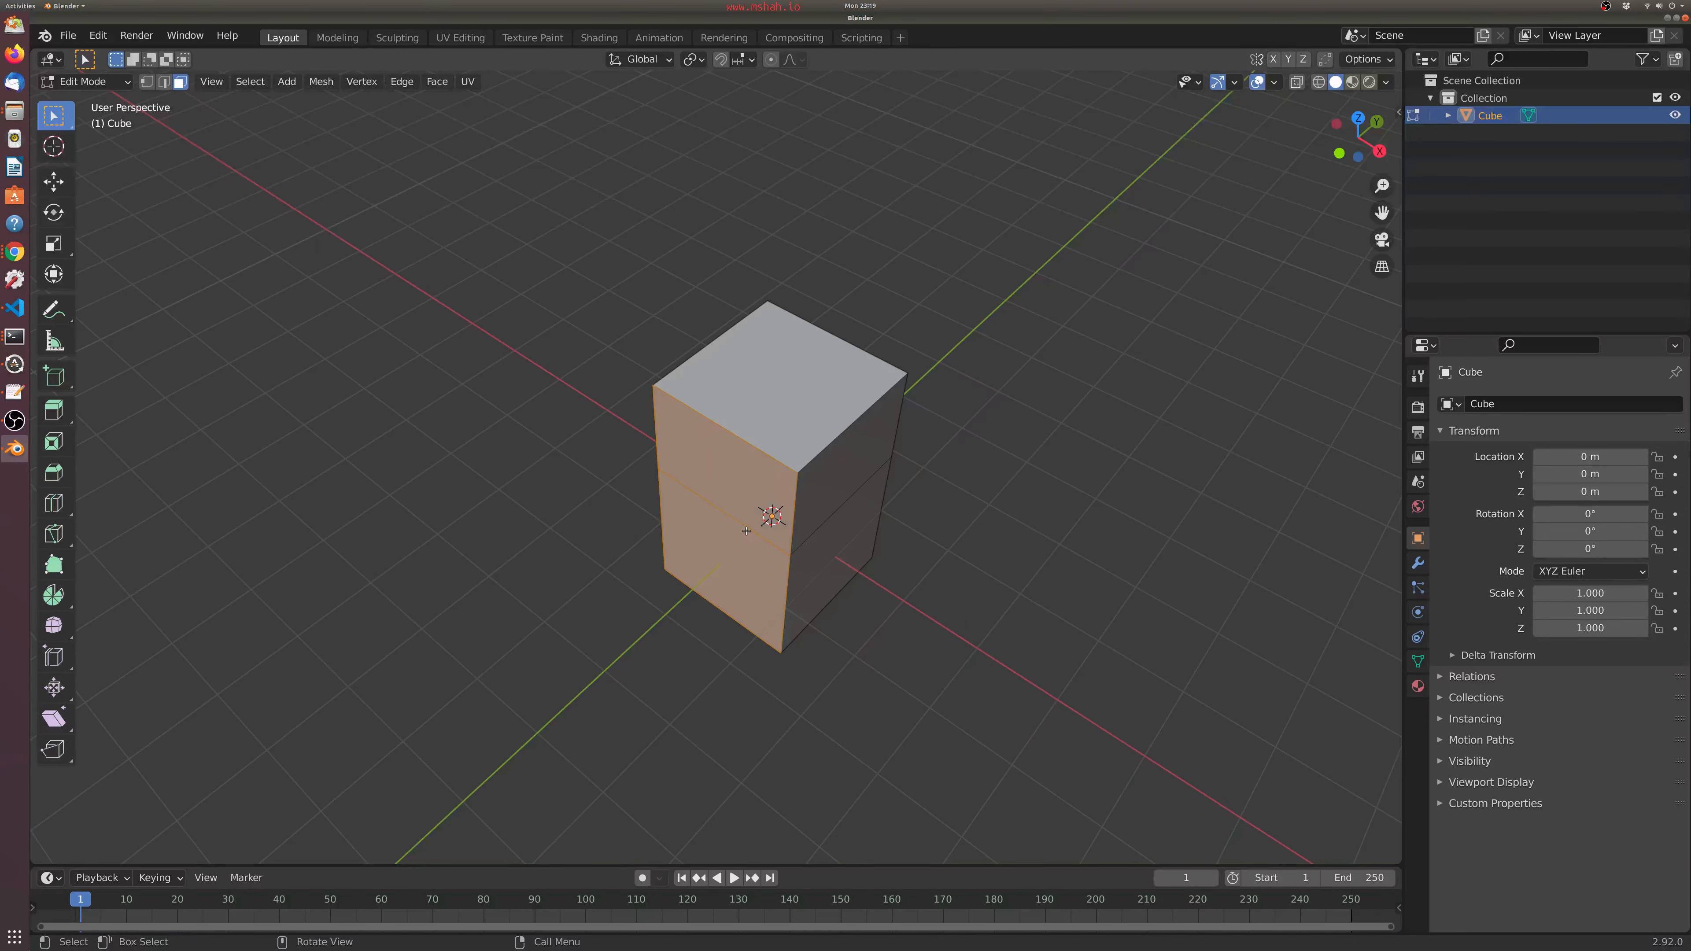
pyautogui.click(915, 524)
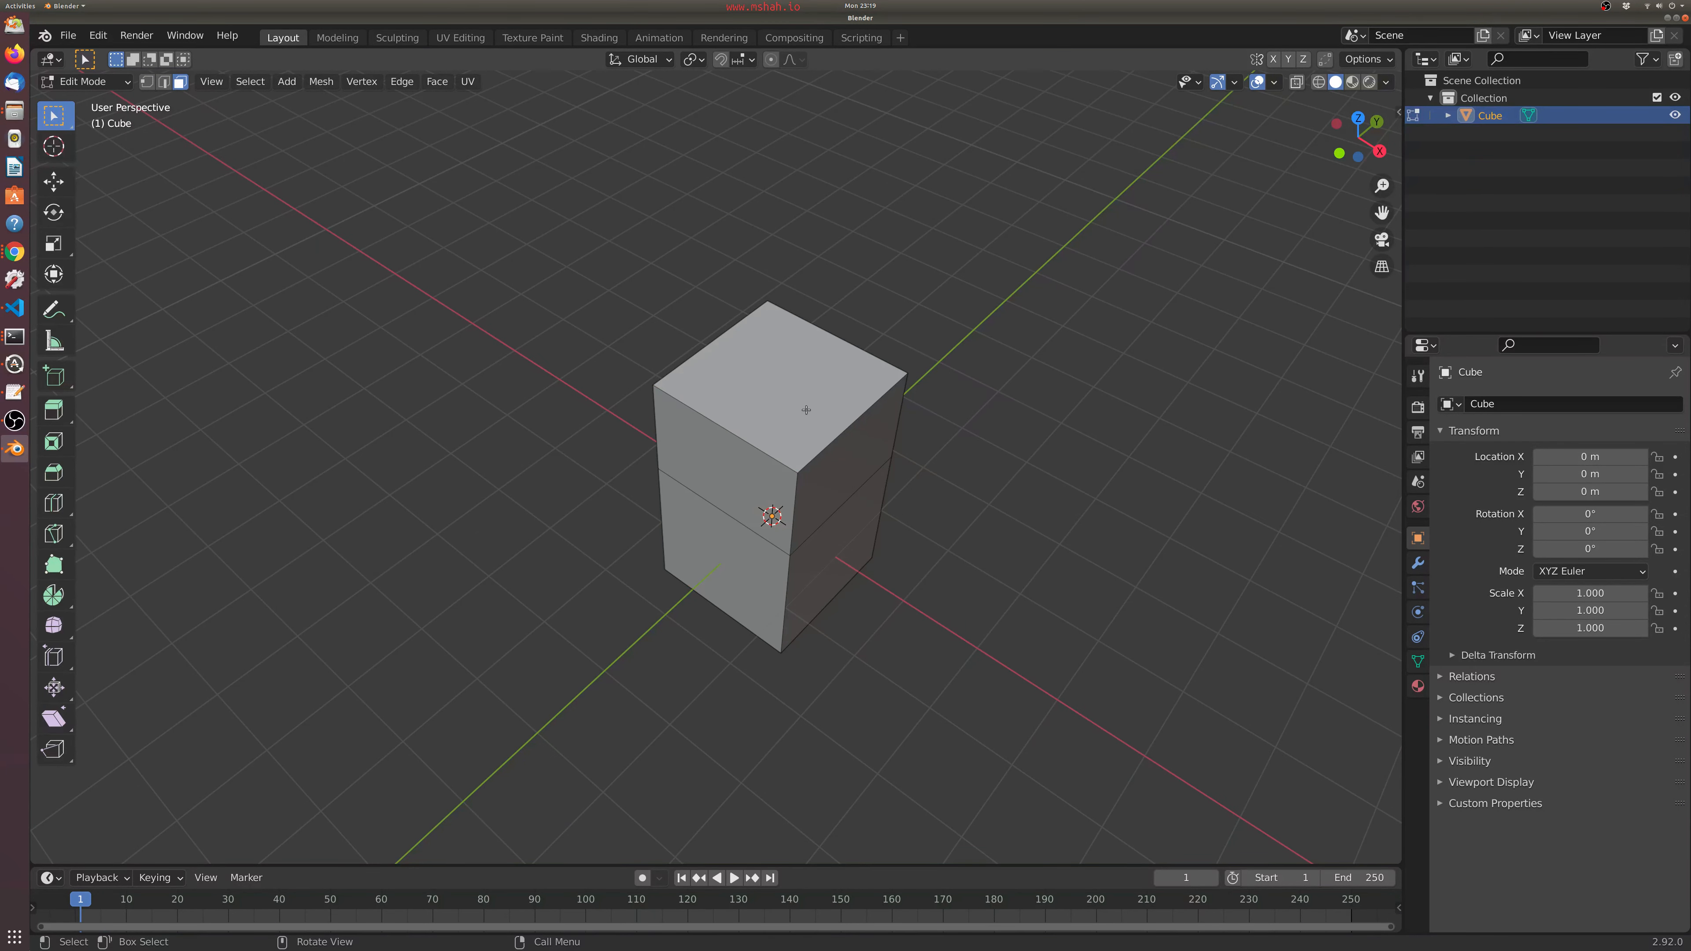
# - Box-select the faces of the whole block, repeat with a smaller selection box, and clear the selection
pyautogui.moveTo(600, 253); pyautogui.dragTo(961, 585)
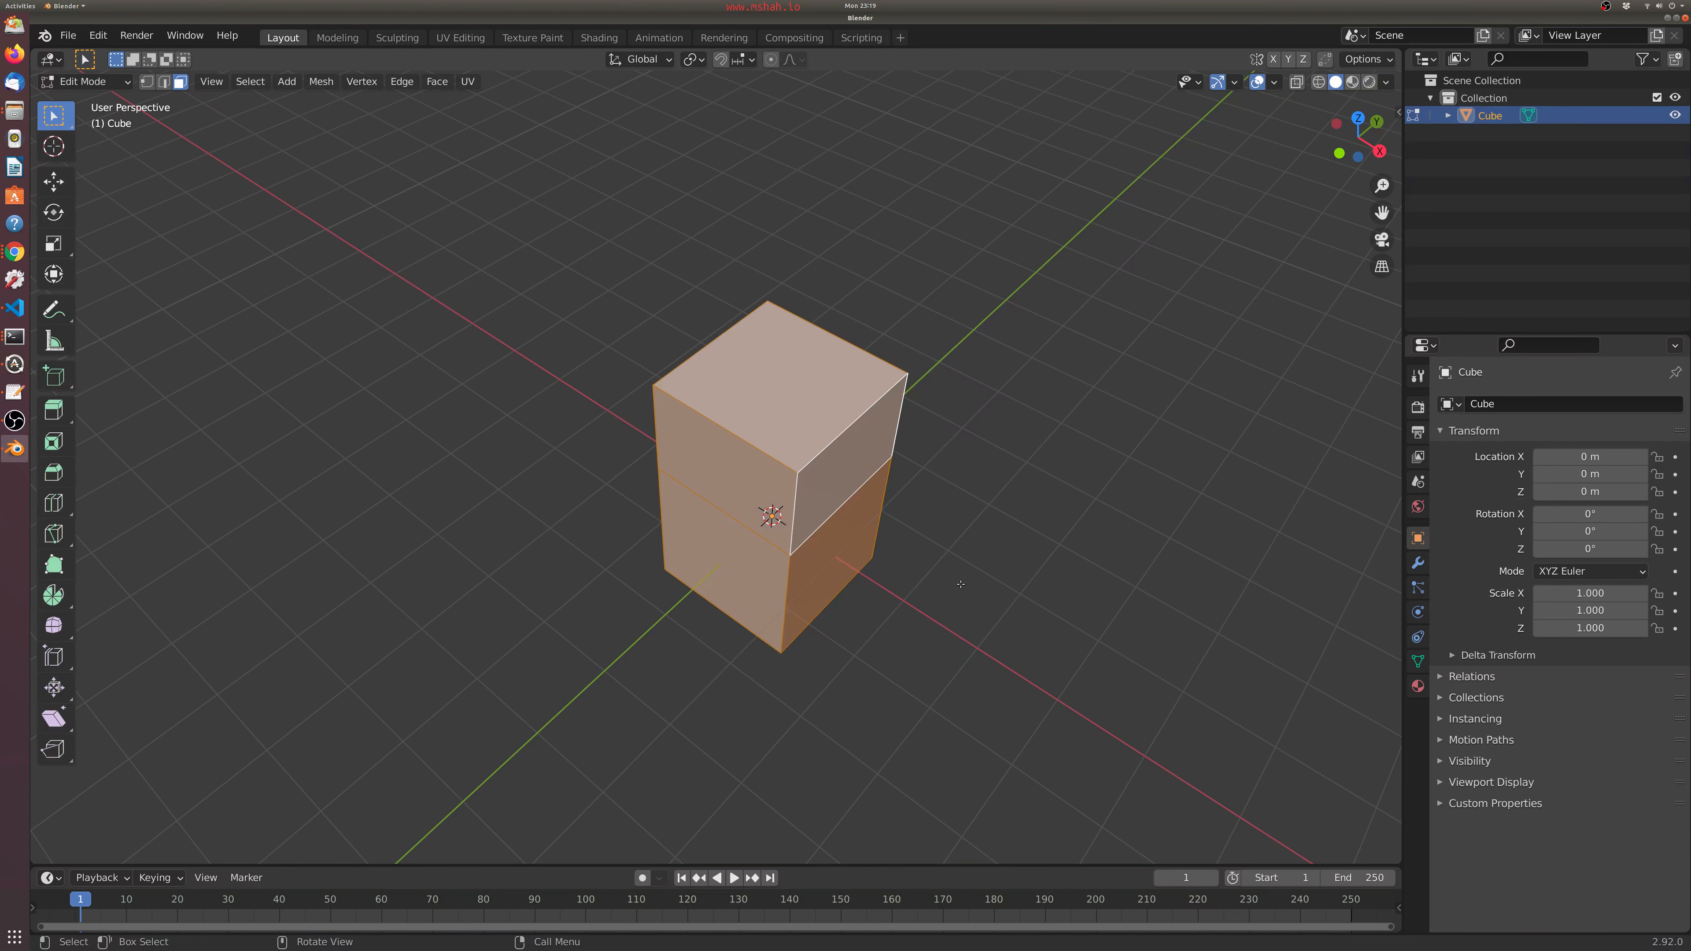
pyautogui.click(948, 468)
pyautogui.moveTo(605, 311); pyautogui.dragTo(736, 424)
pyautogui.click(617, 321)
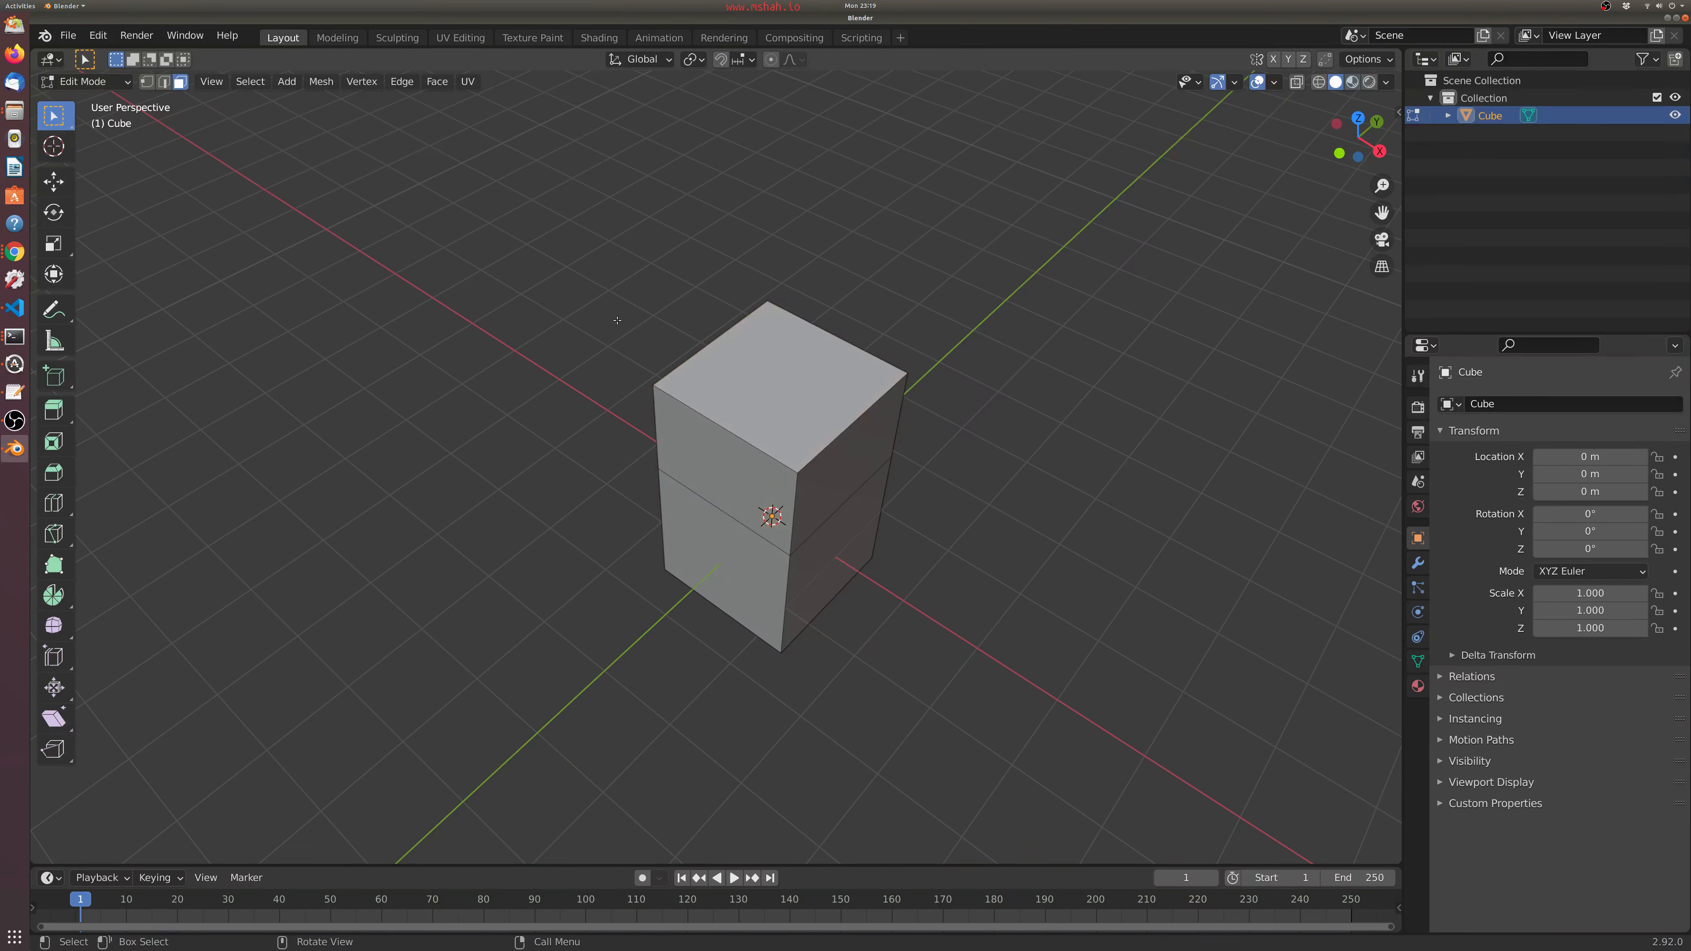
# - Select the block's top face and try moving it freely and sliding it along the side edges
pyautogui.moveTo(812, 385); pyautogui.dragTo(828, 571, button='middle')
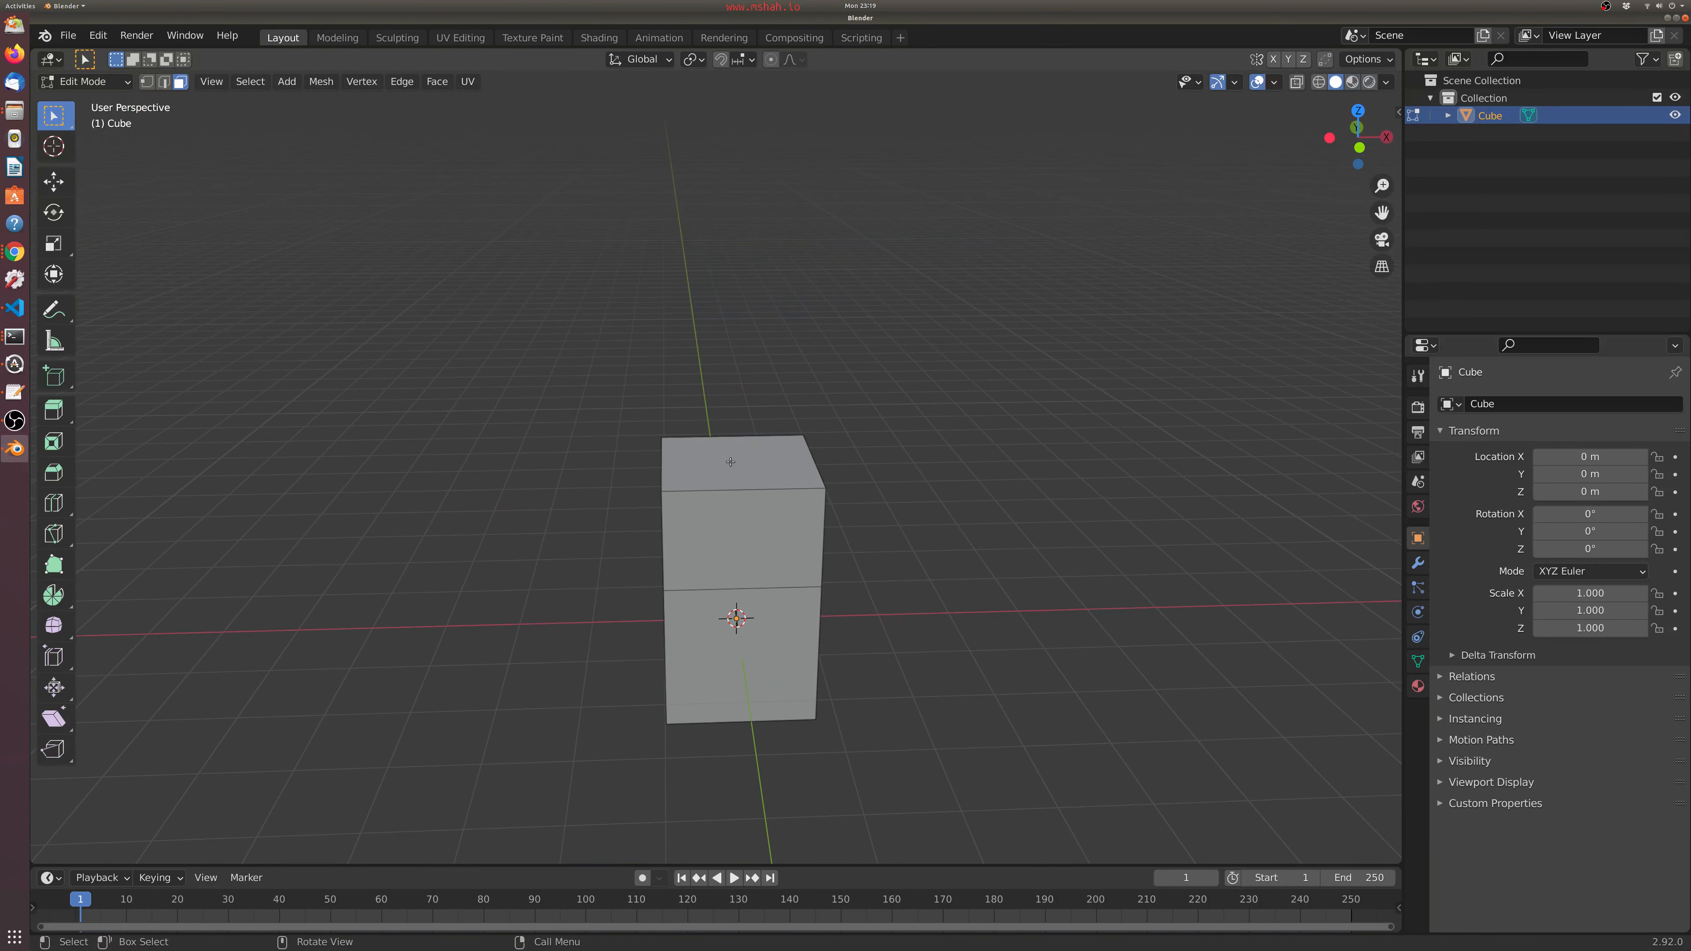
pyautogui.moveTo(730, 461); pyautogui.dragTo(758, 447, button='middle')
pyautogui.click(758, 448)
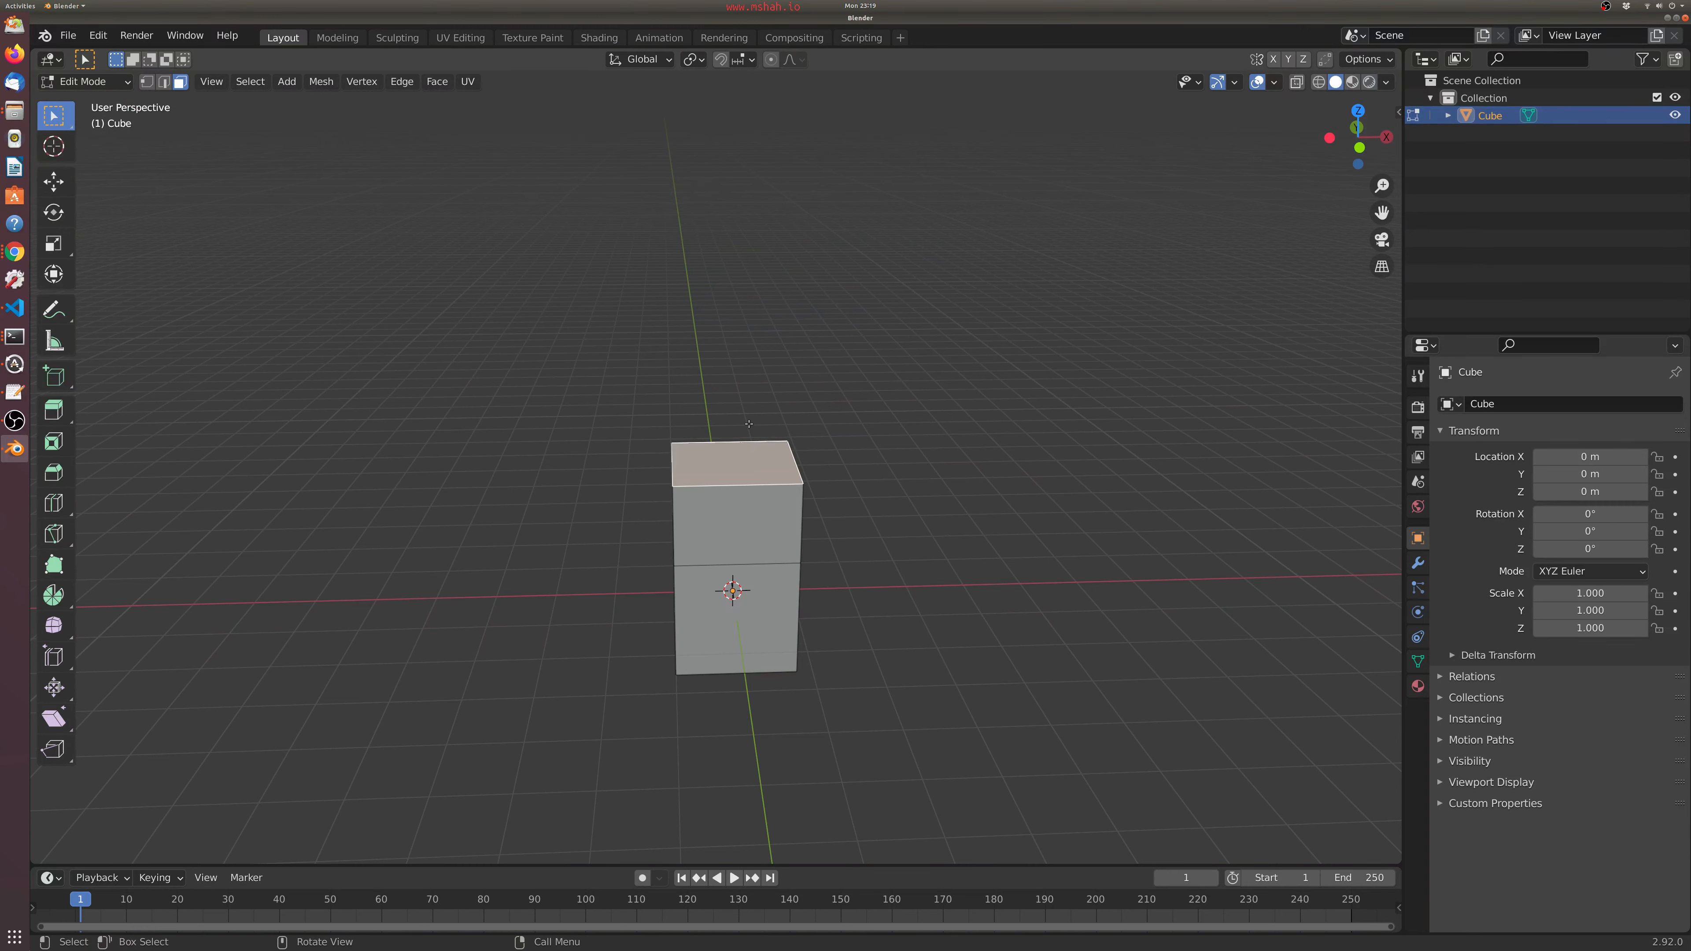
pyautogui.press('g')
pyautogui.rightClick(741, 374)
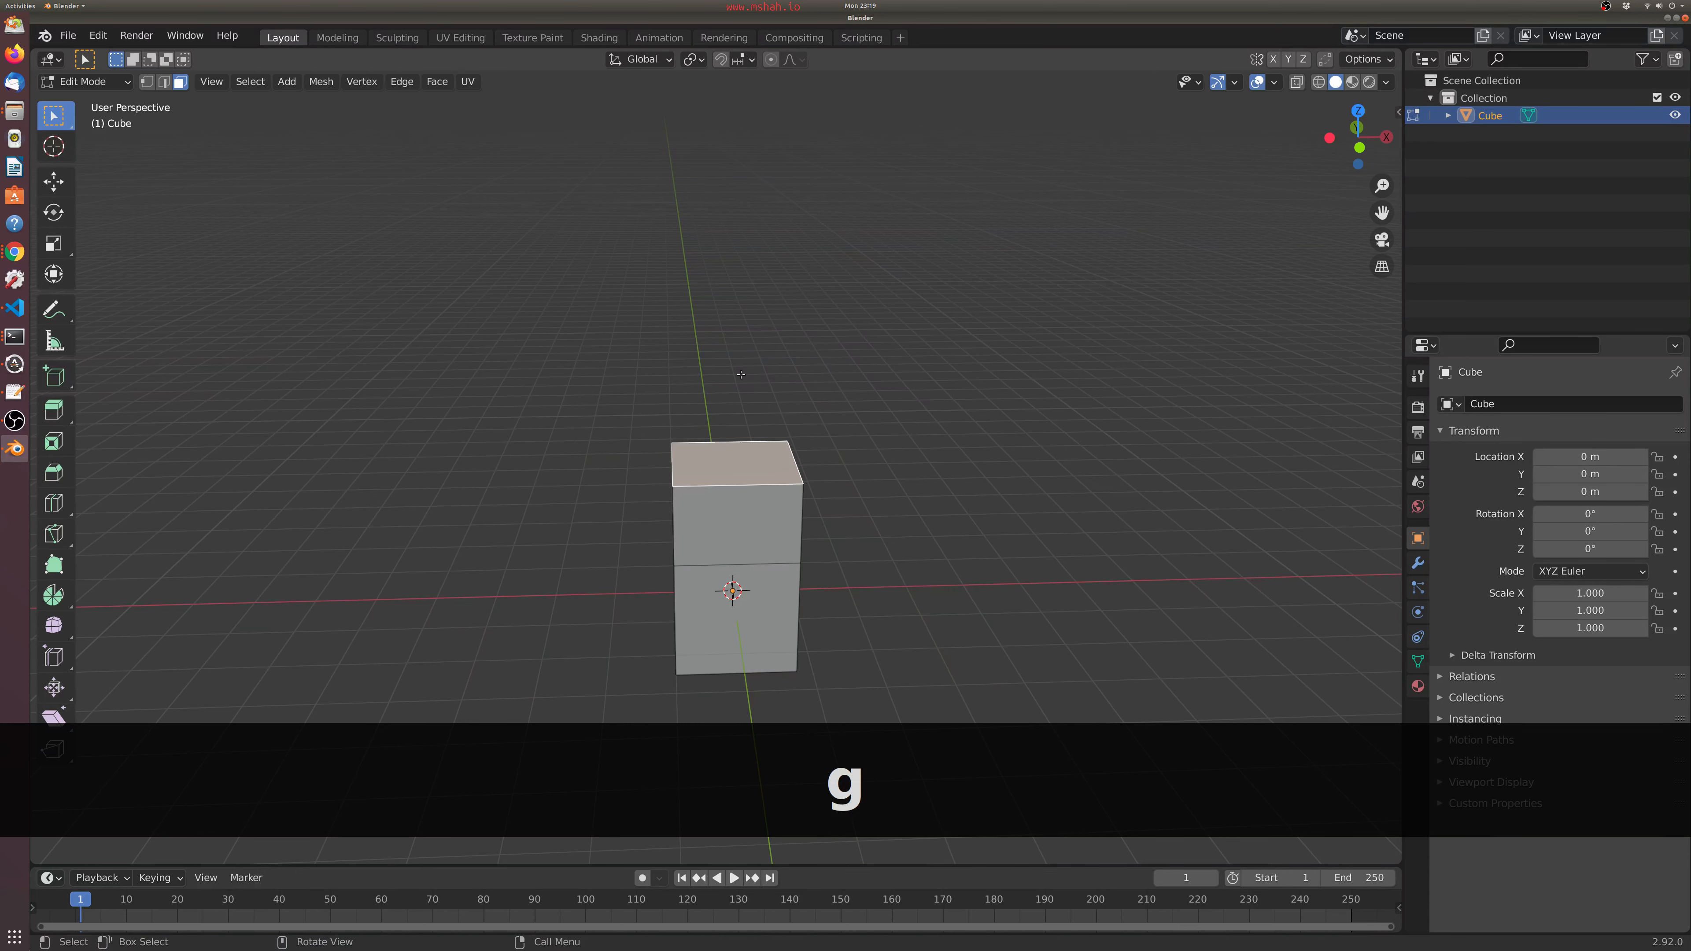
pyautogui.press('g')
pyautogui.press('g')
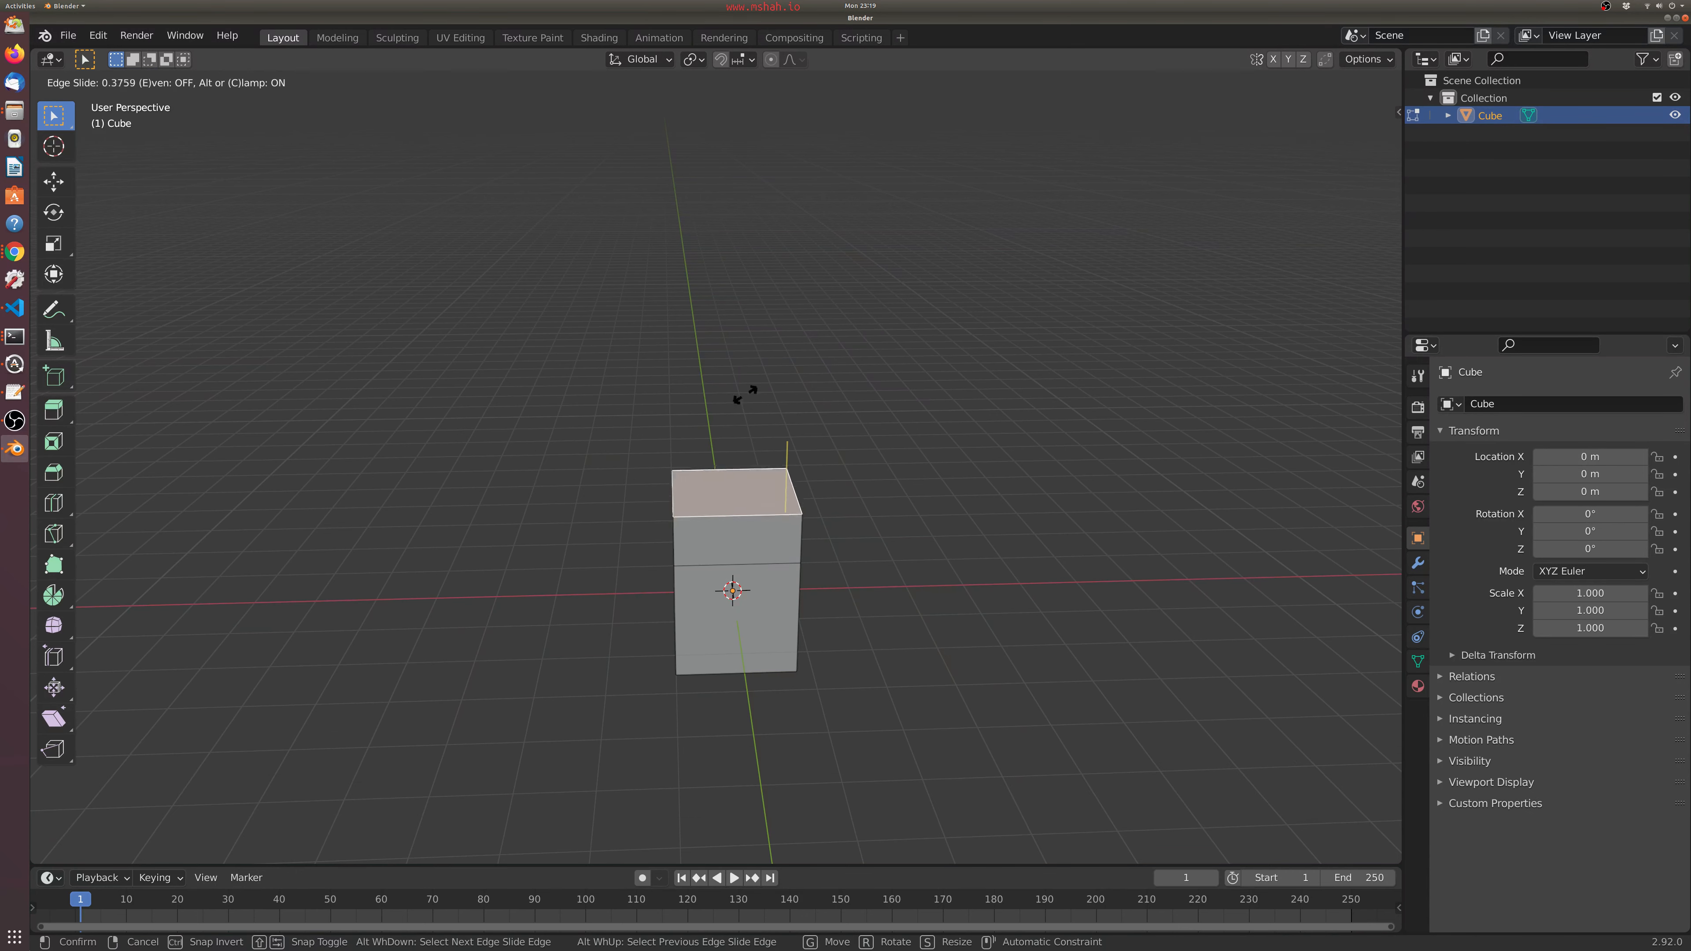
pyautogui.click(749, 372)
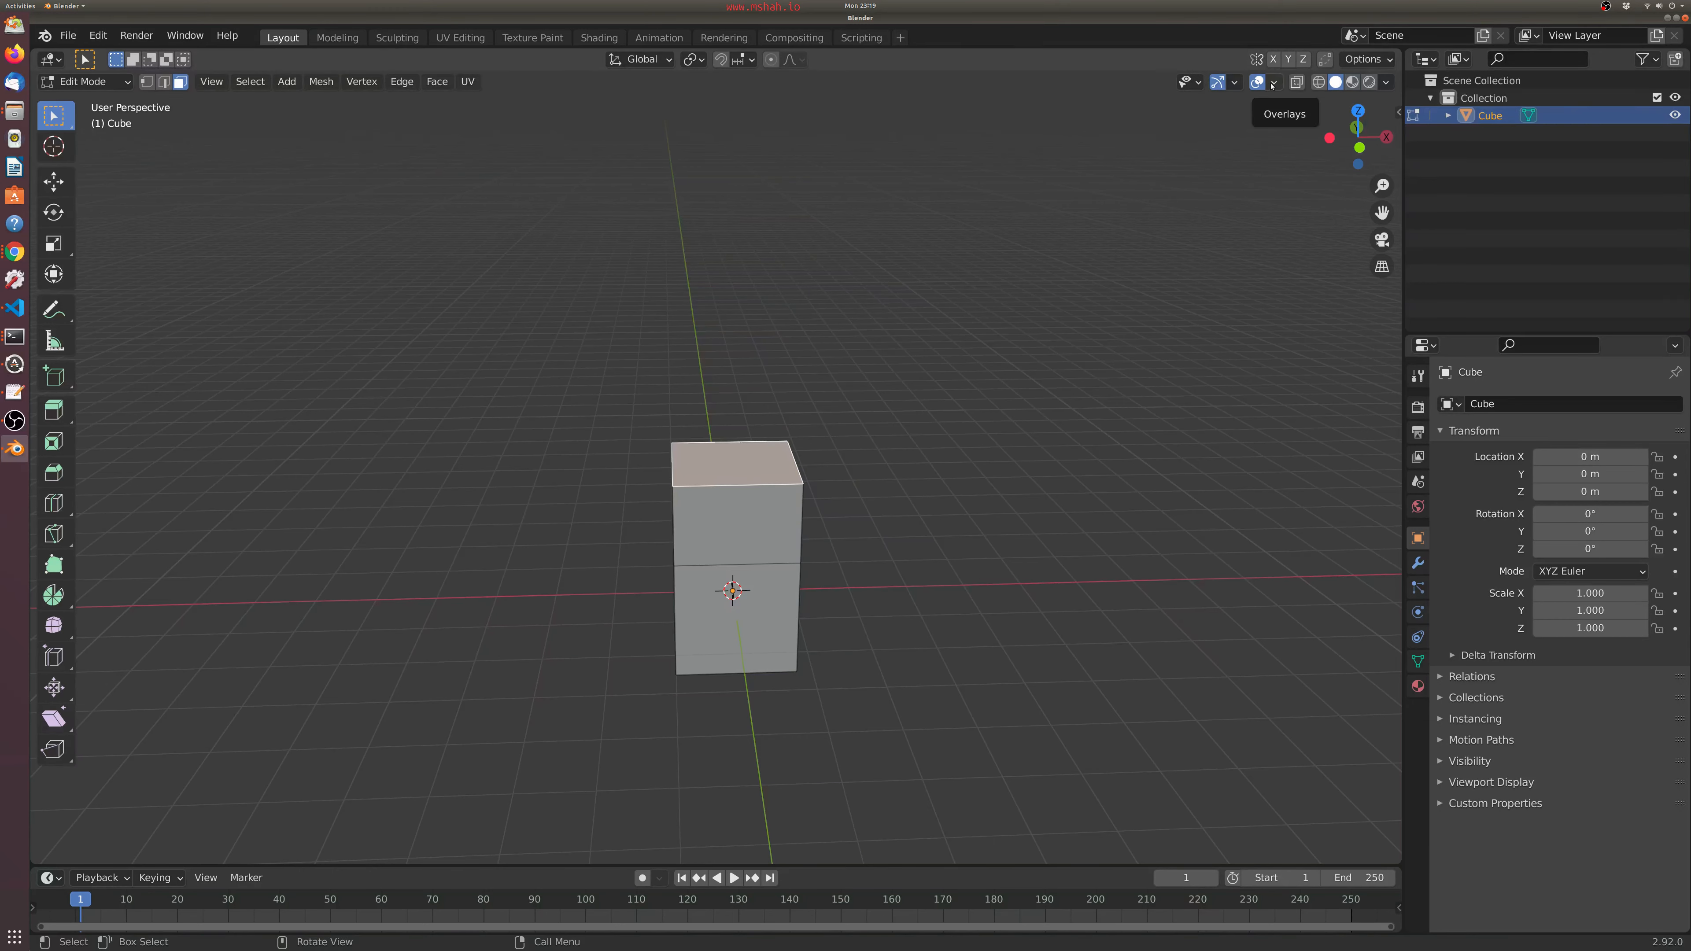
# - Lower the top face slightly with the Transform tool, try further gizmo transforms on it, and undo those
pyautogui.click(54, 274)
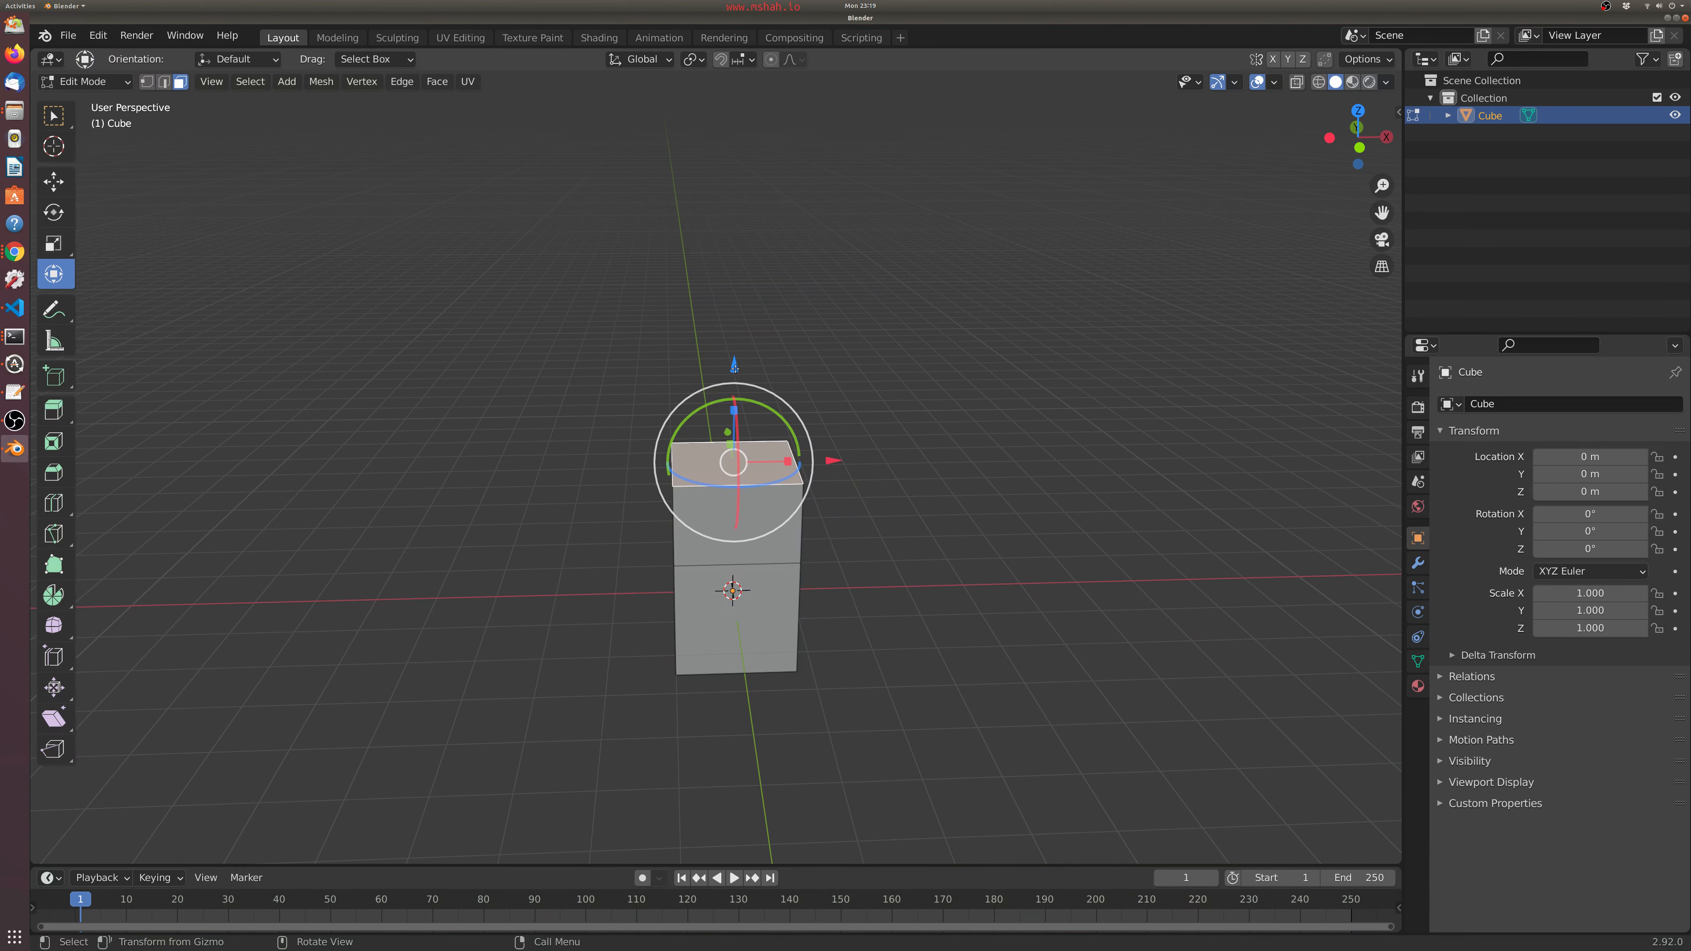
pyautogui.moveTo(734, 365); pyautogui.dragTo(855, 477)
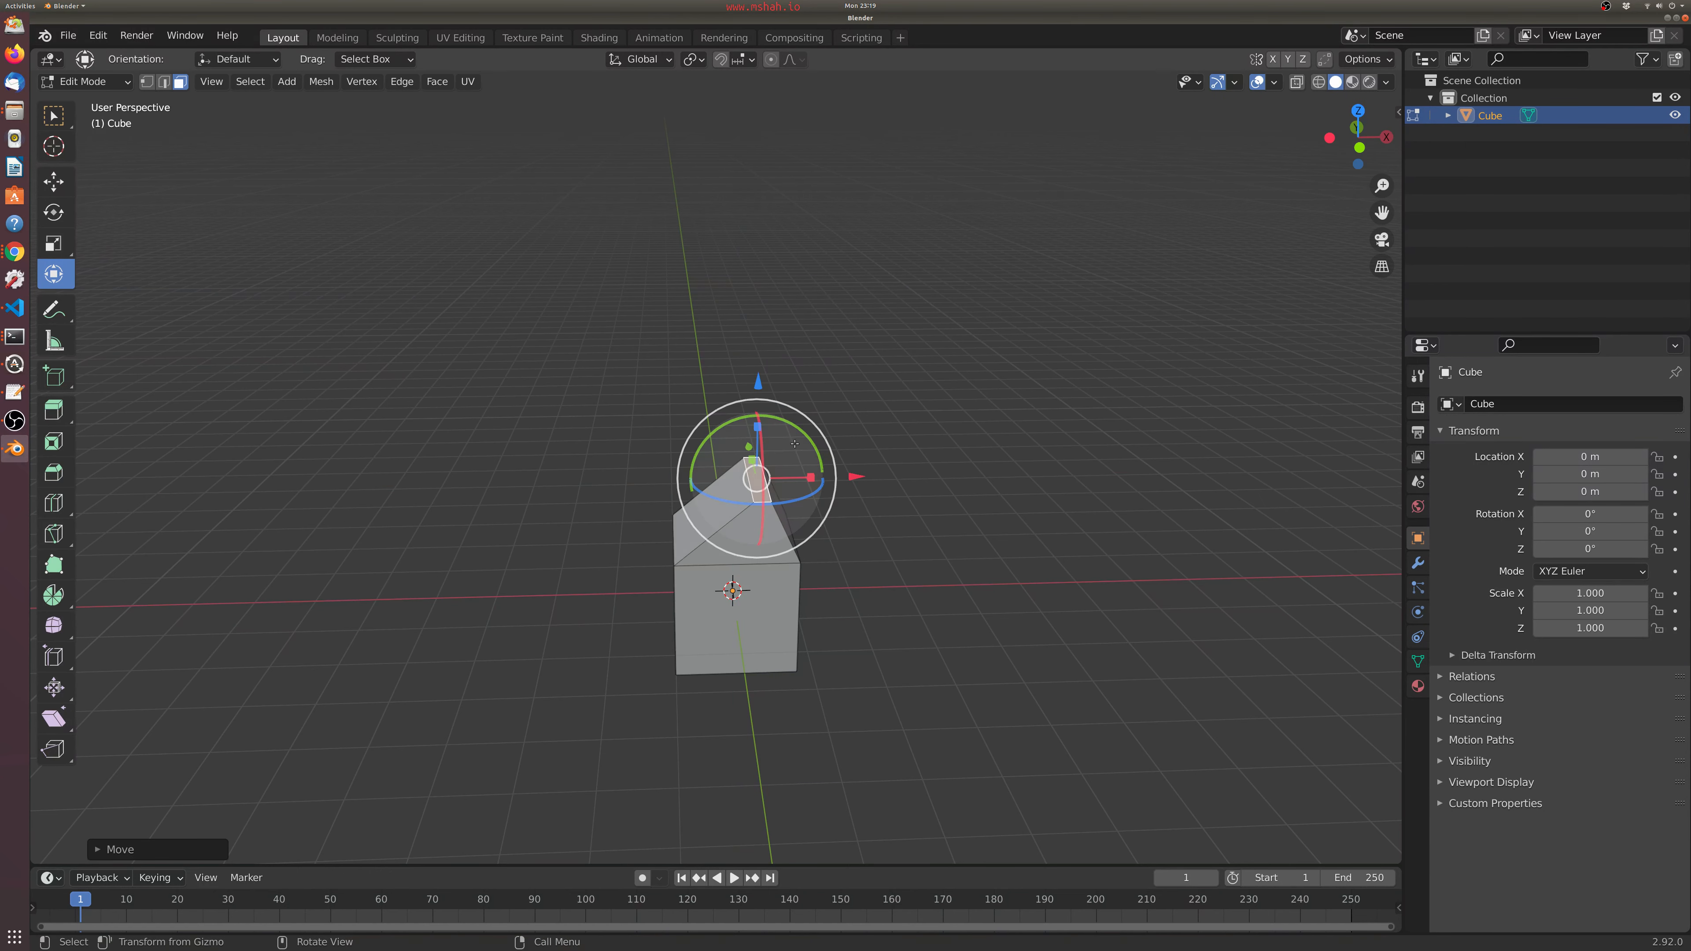
pyautogui.moveTo(795, 429); pyautogui.dragTo(730, 421)
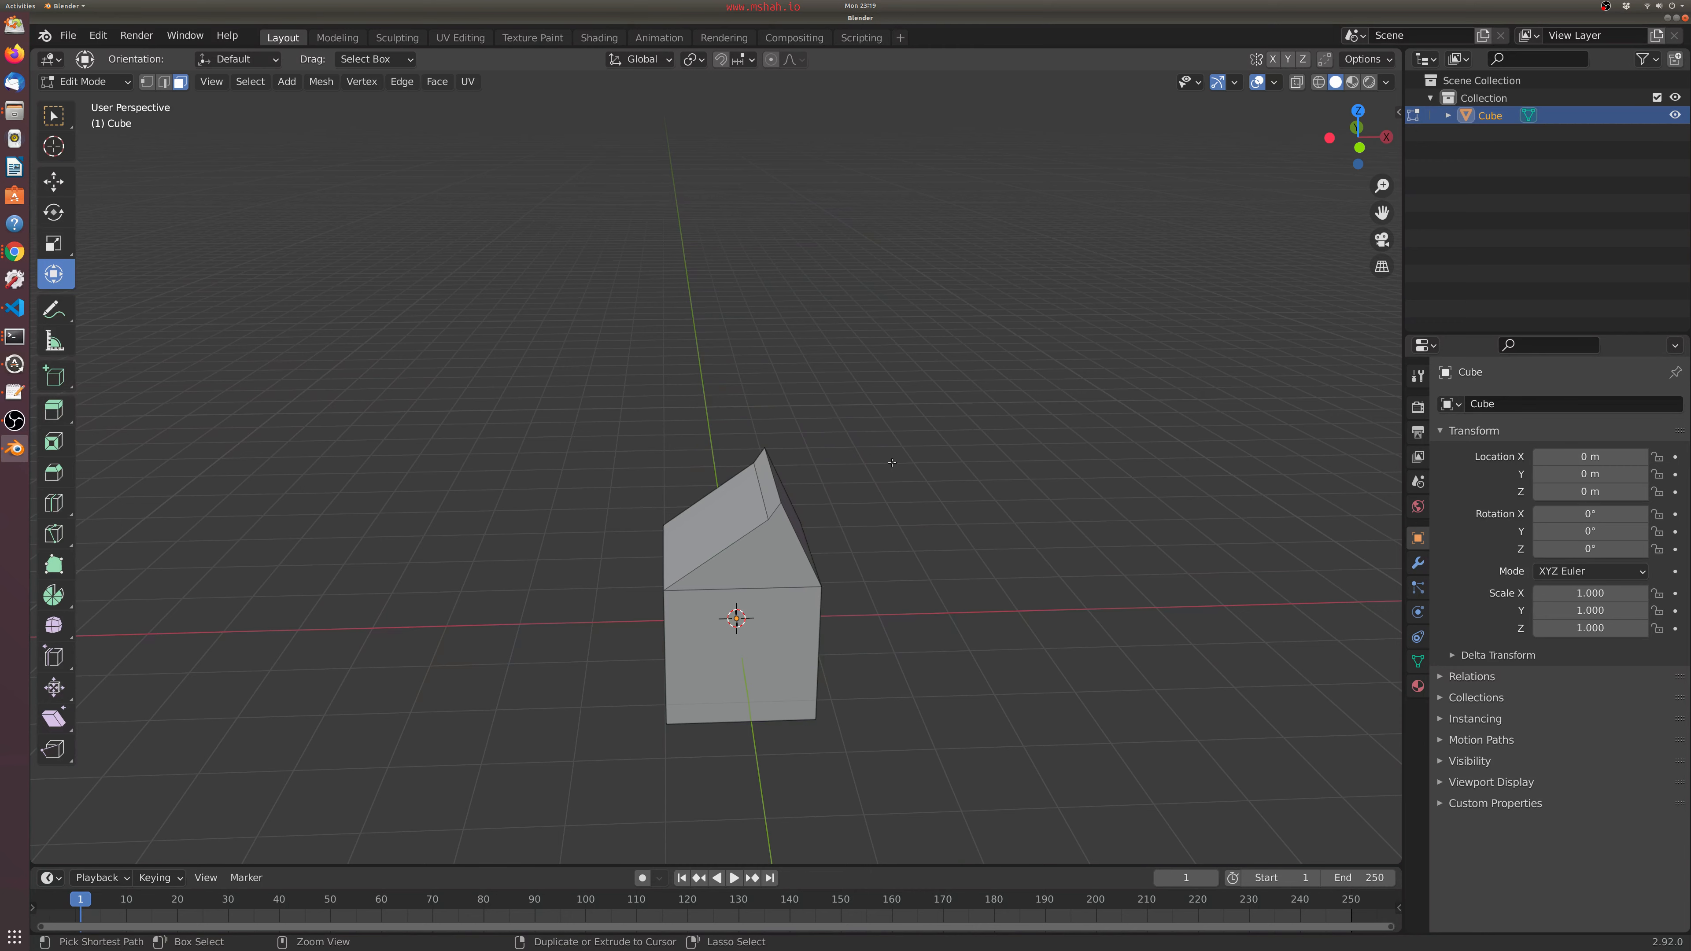
pyautogui.hotkey('ctrl', 'z')
pyautogui.hotkey('ctrl', 'z')
pyautogui.hotkey('ctrl', 'z')
pyautogui.hotkey('ctrl', 'z')
pyautogui.hotkey('ctrl', 'z')
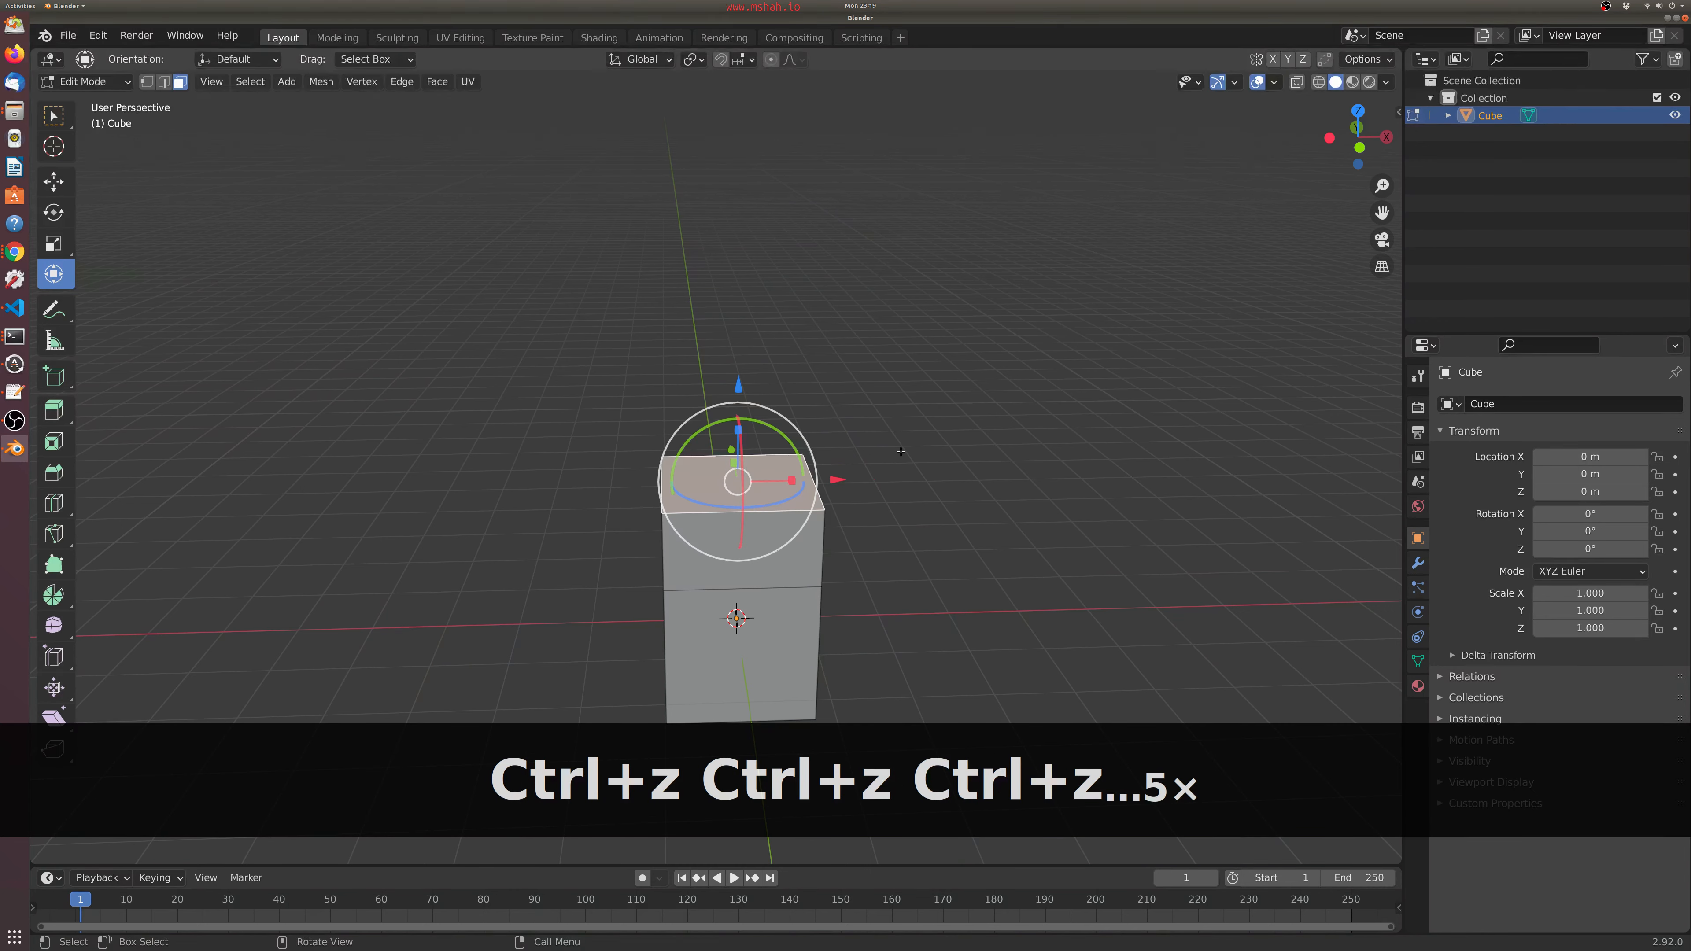
# - Try scaling the top face down to about half its size, and undo the scaling
pyautogui.press('s')
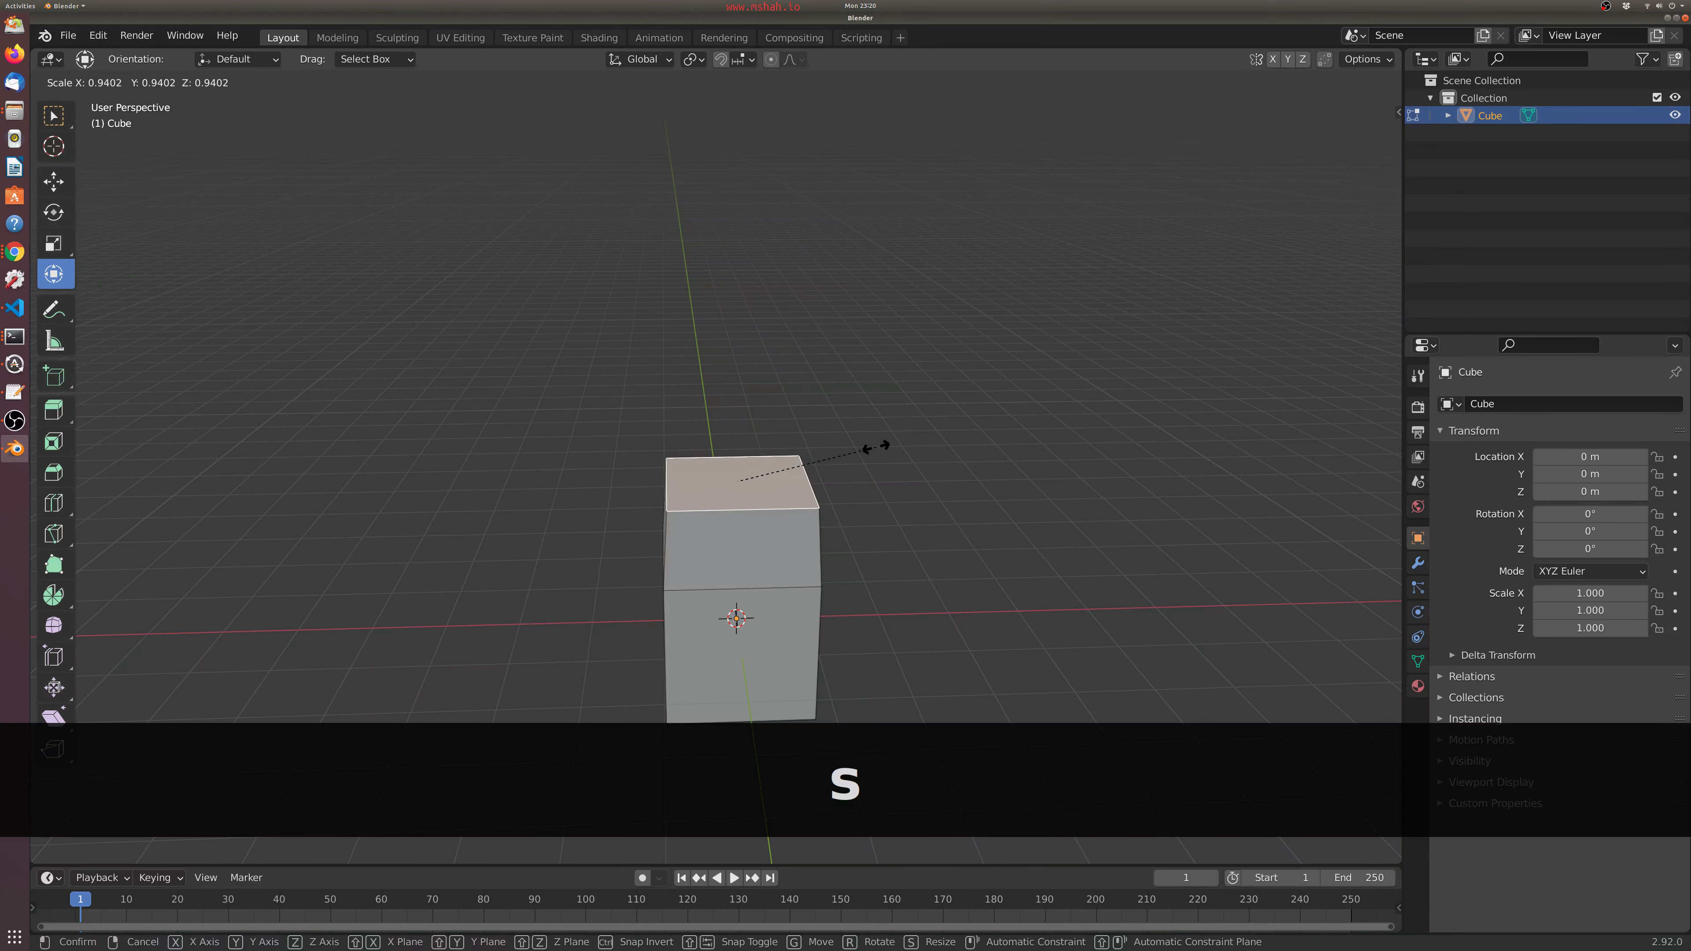
pyautogui.click(804, 450)
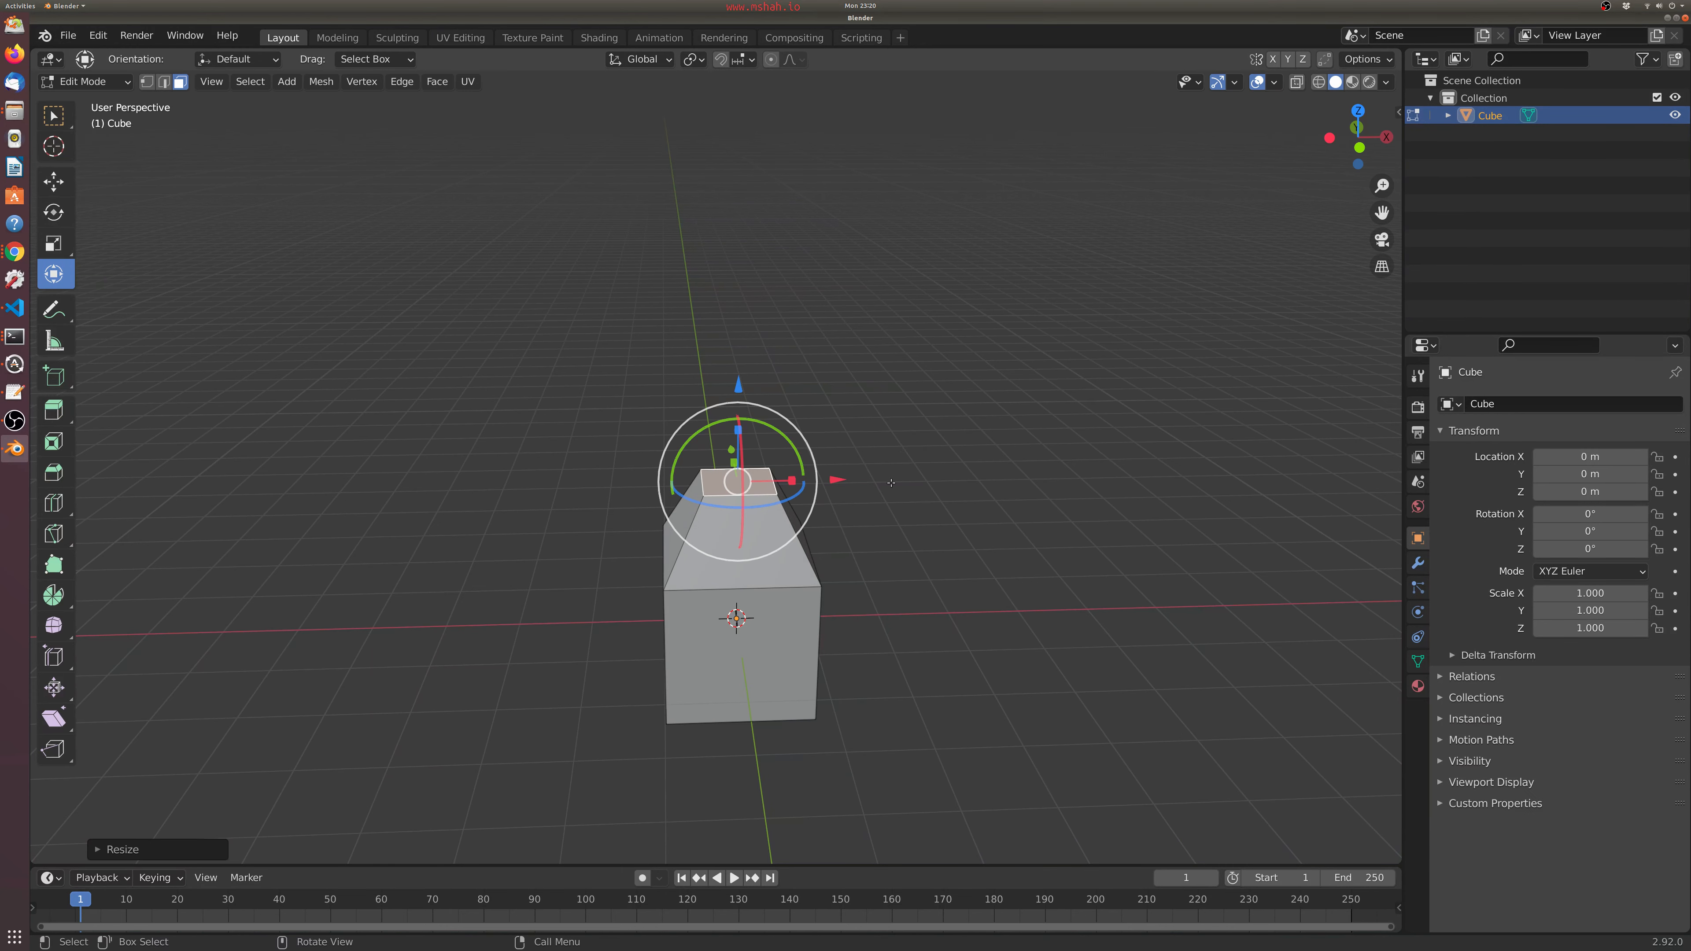
pyautogui.hotkey('ctrl', 'z')
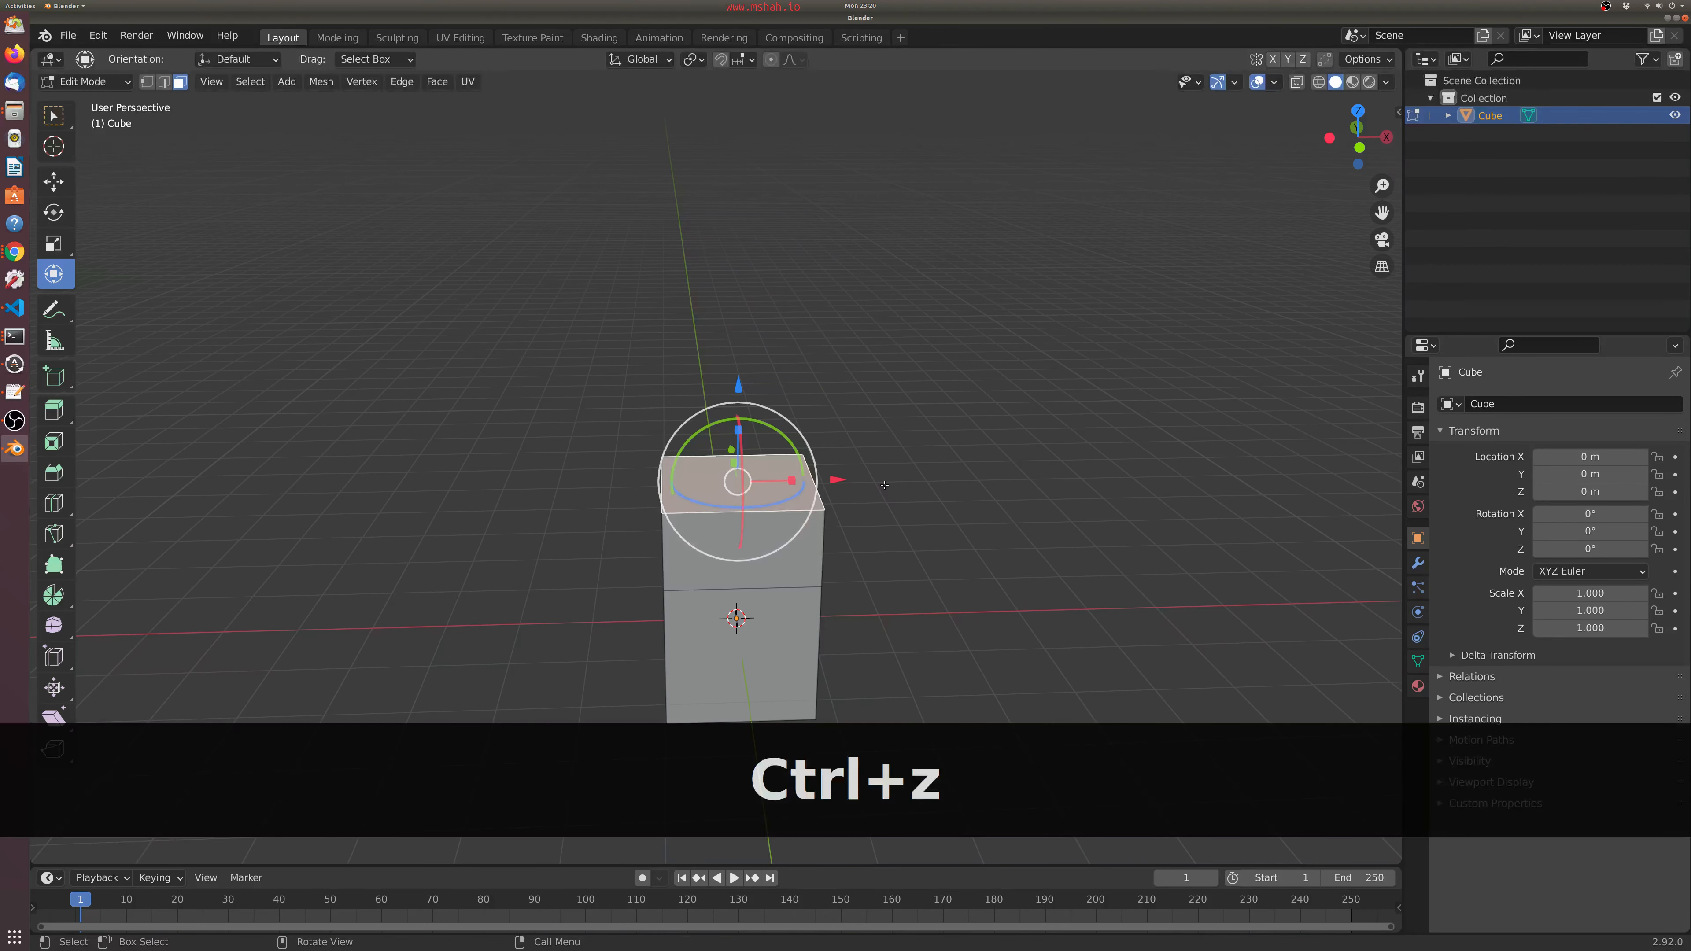
# - Scale the top face up by about 1.66 and extrude it upward by well over 3.5 m into a tall block
pyautogui.press('s')
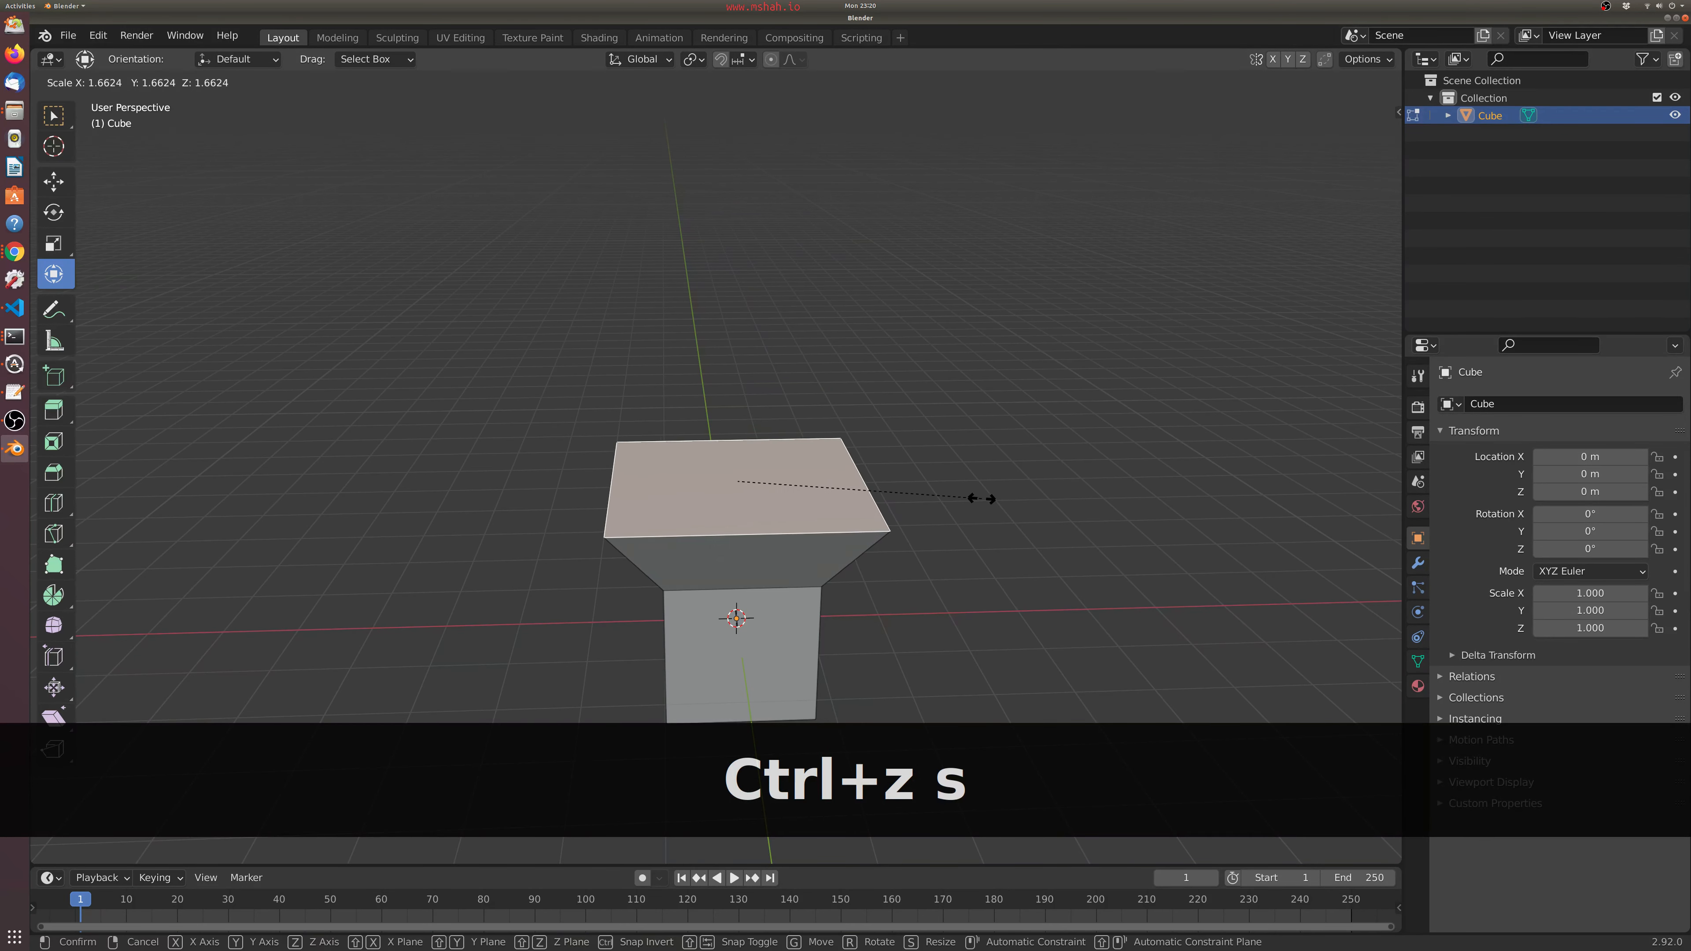
pyautogui.click(980, 498)
pyautogui.scroll(-2, 869, 529)
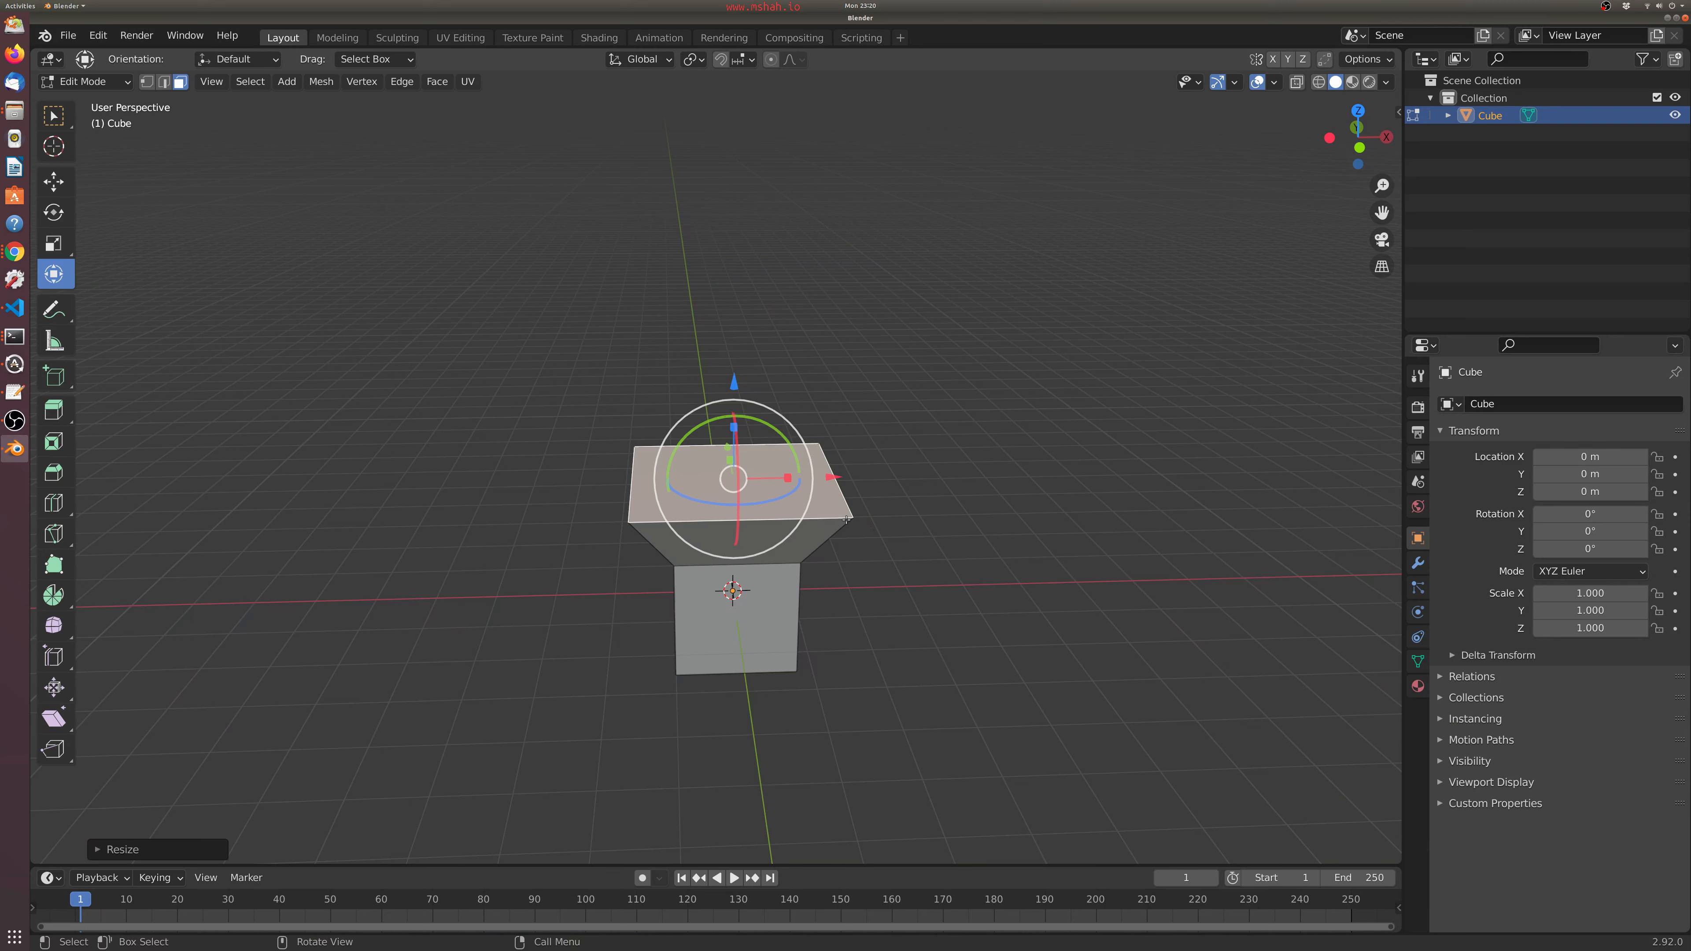
pyautogui.click(815, 491)
pyautogui.press('e')
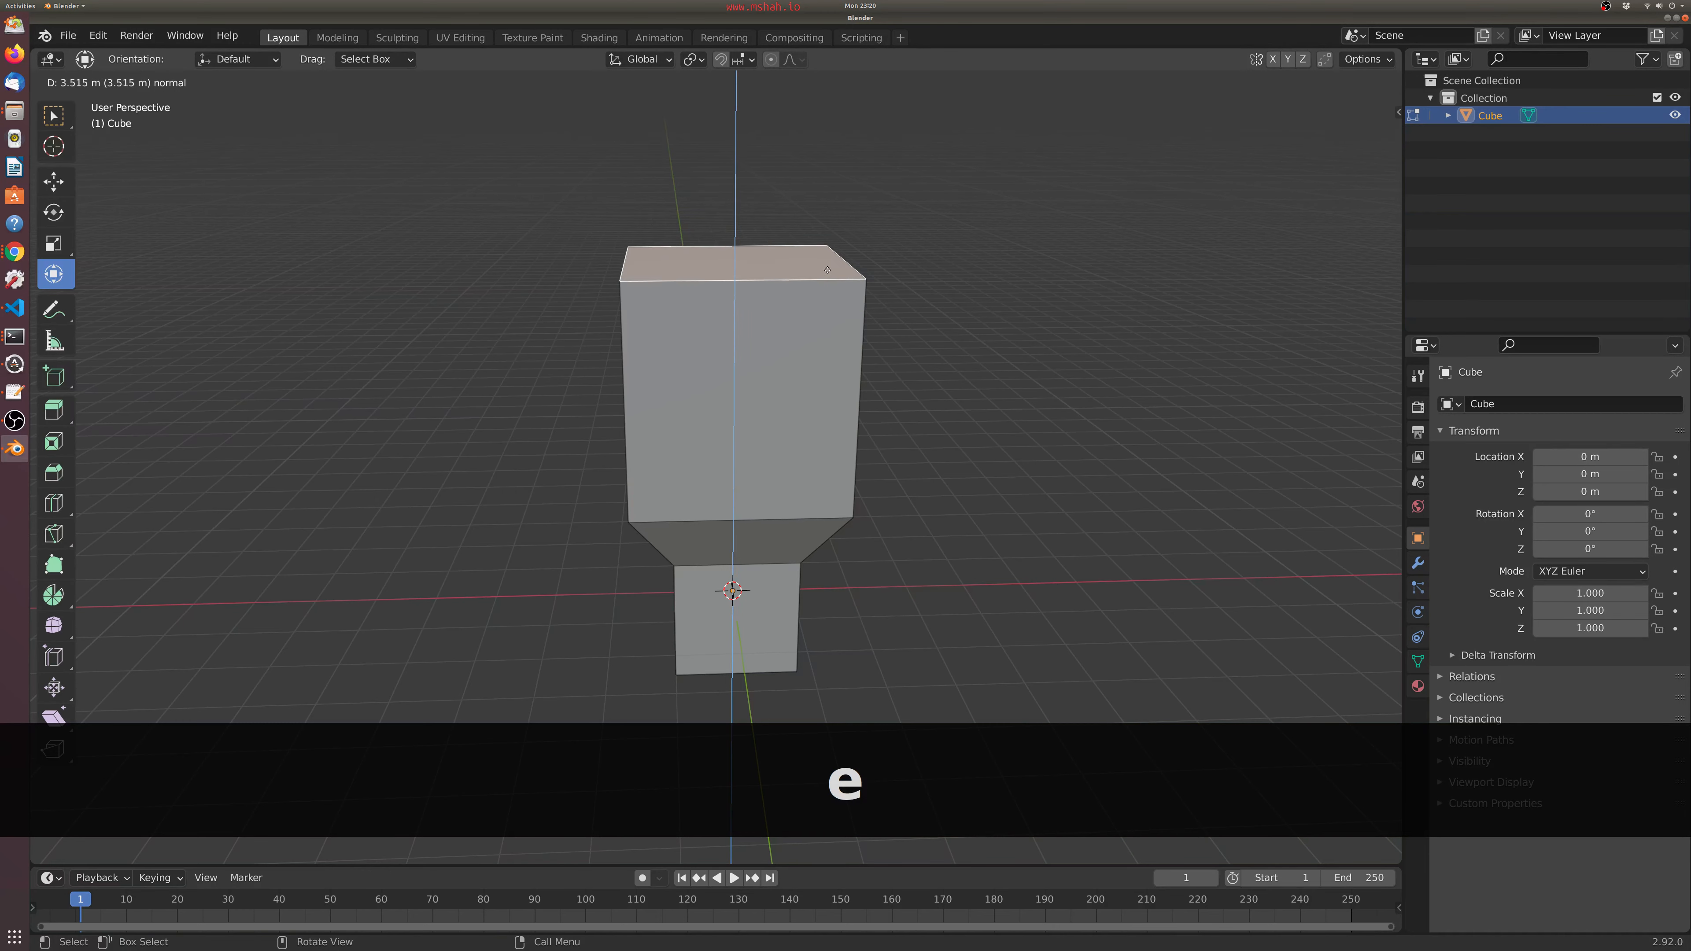
pyautogui.click(810, 147)
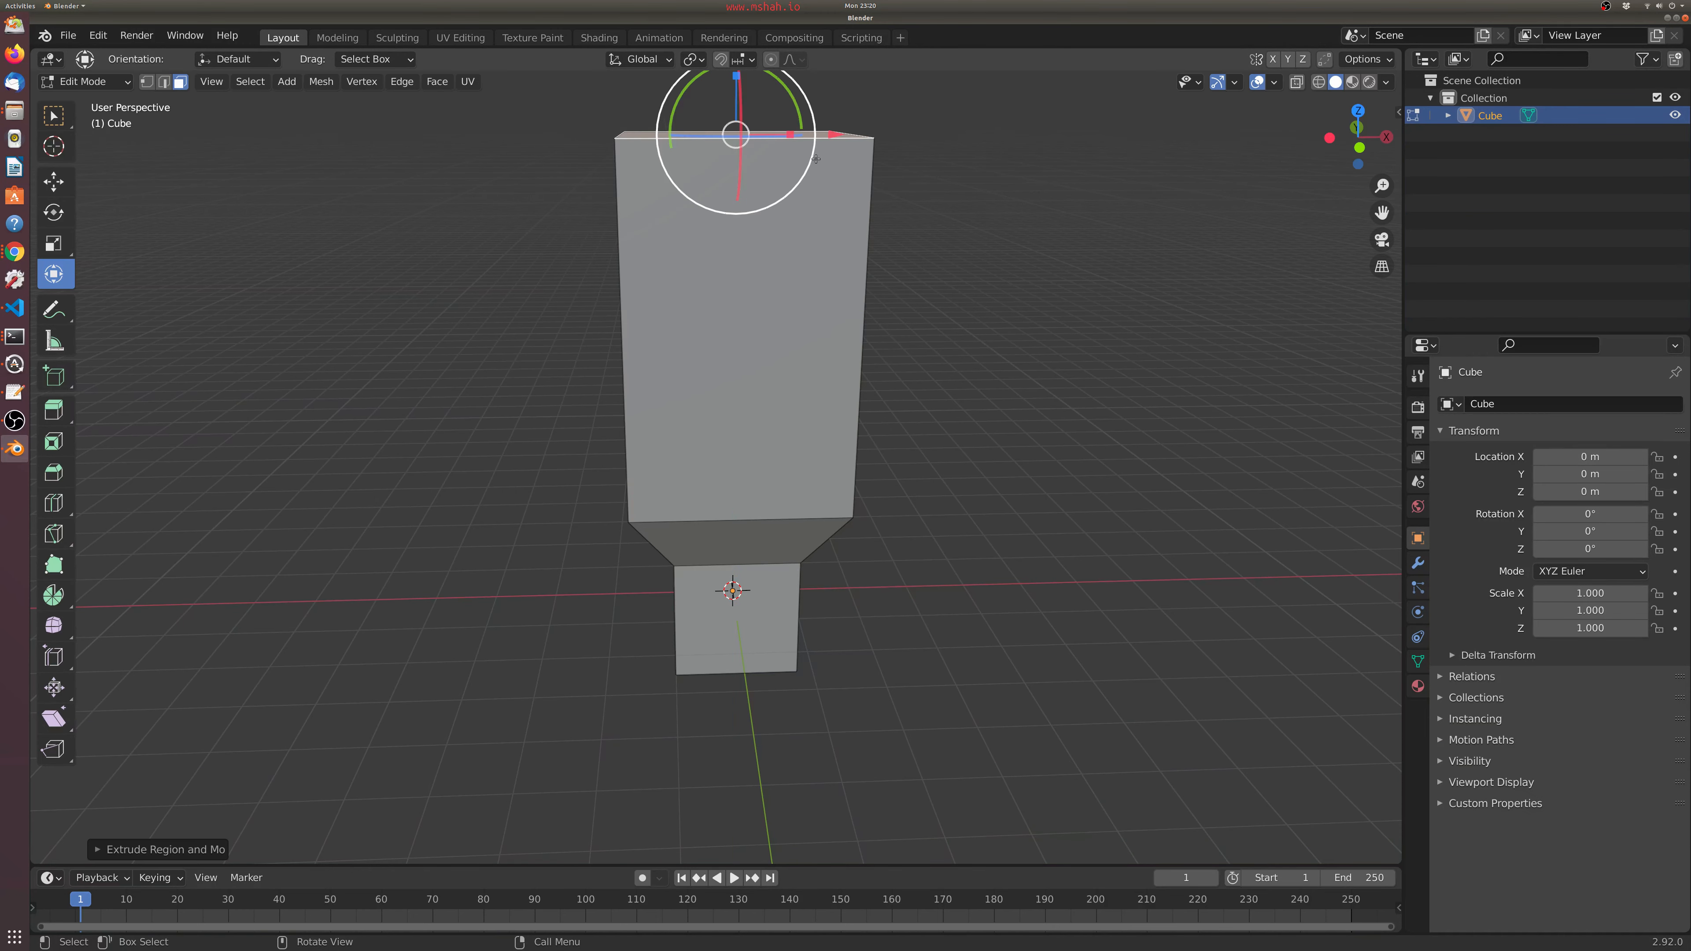
# - Extrude the tall block's top face upward a short distance and scale it down to about 0.67
pyautogui.scroll(-5, 909, 268)
pyautogui.keyDown('shift'); pyautogui.moveTo(891, 266); pyautogui.dragTo(859, 448, button='middle'); pyautogui.keyUp('shift')
pyautogui.press('e')
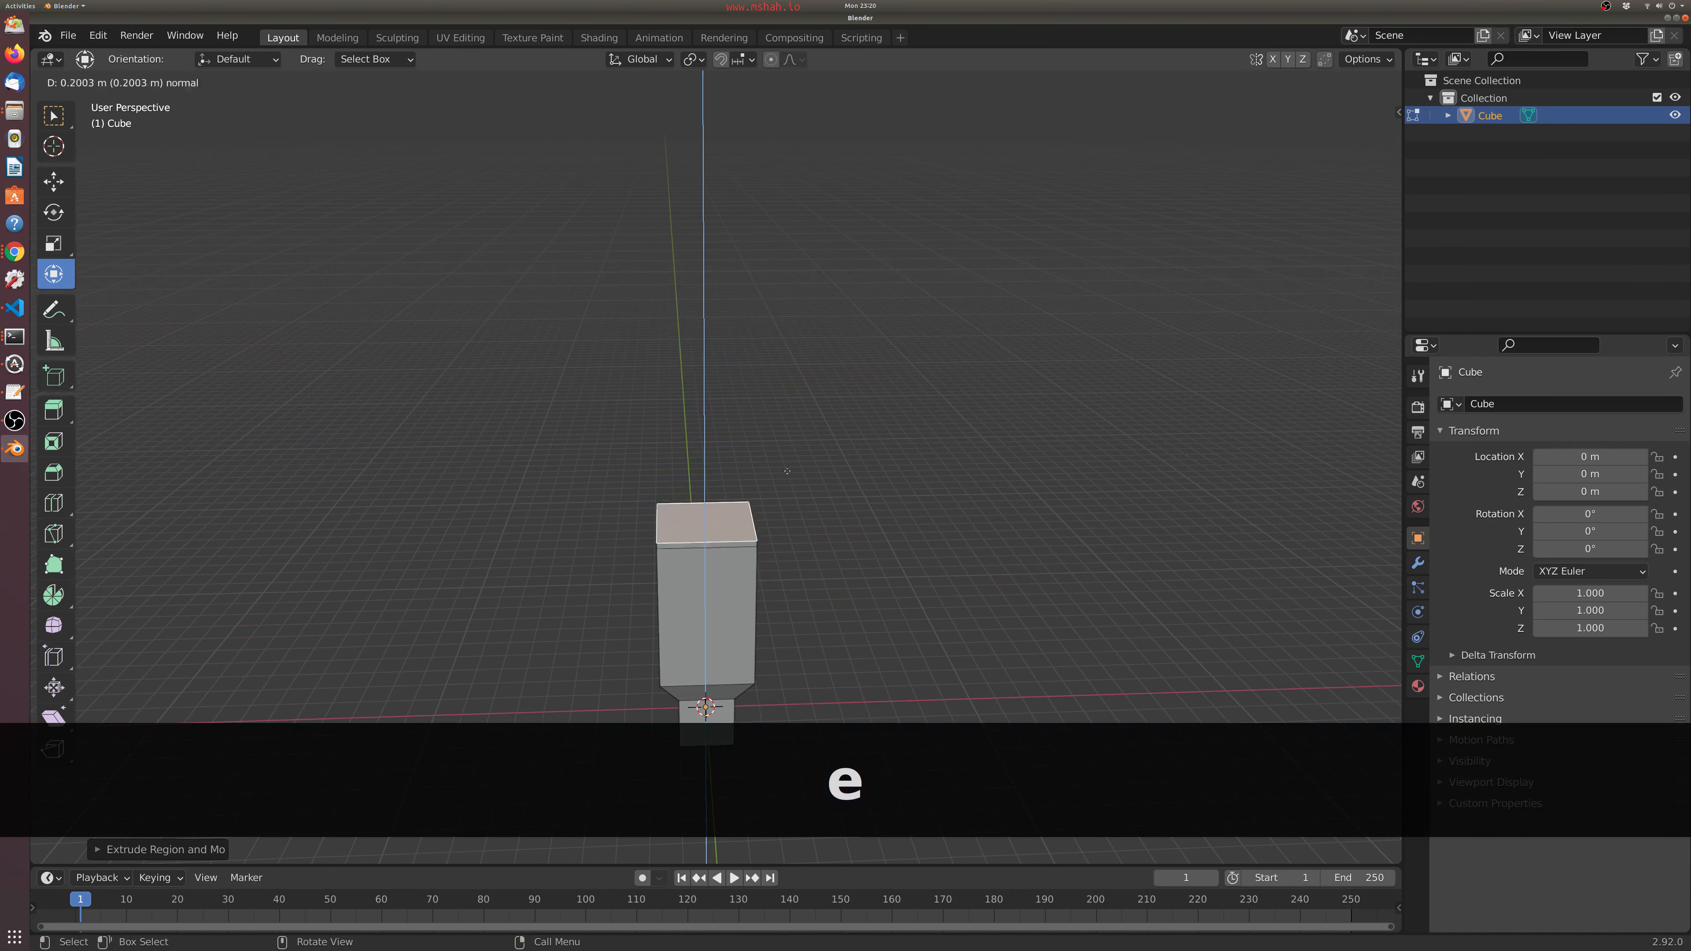
pyautogui.click(783, 453)
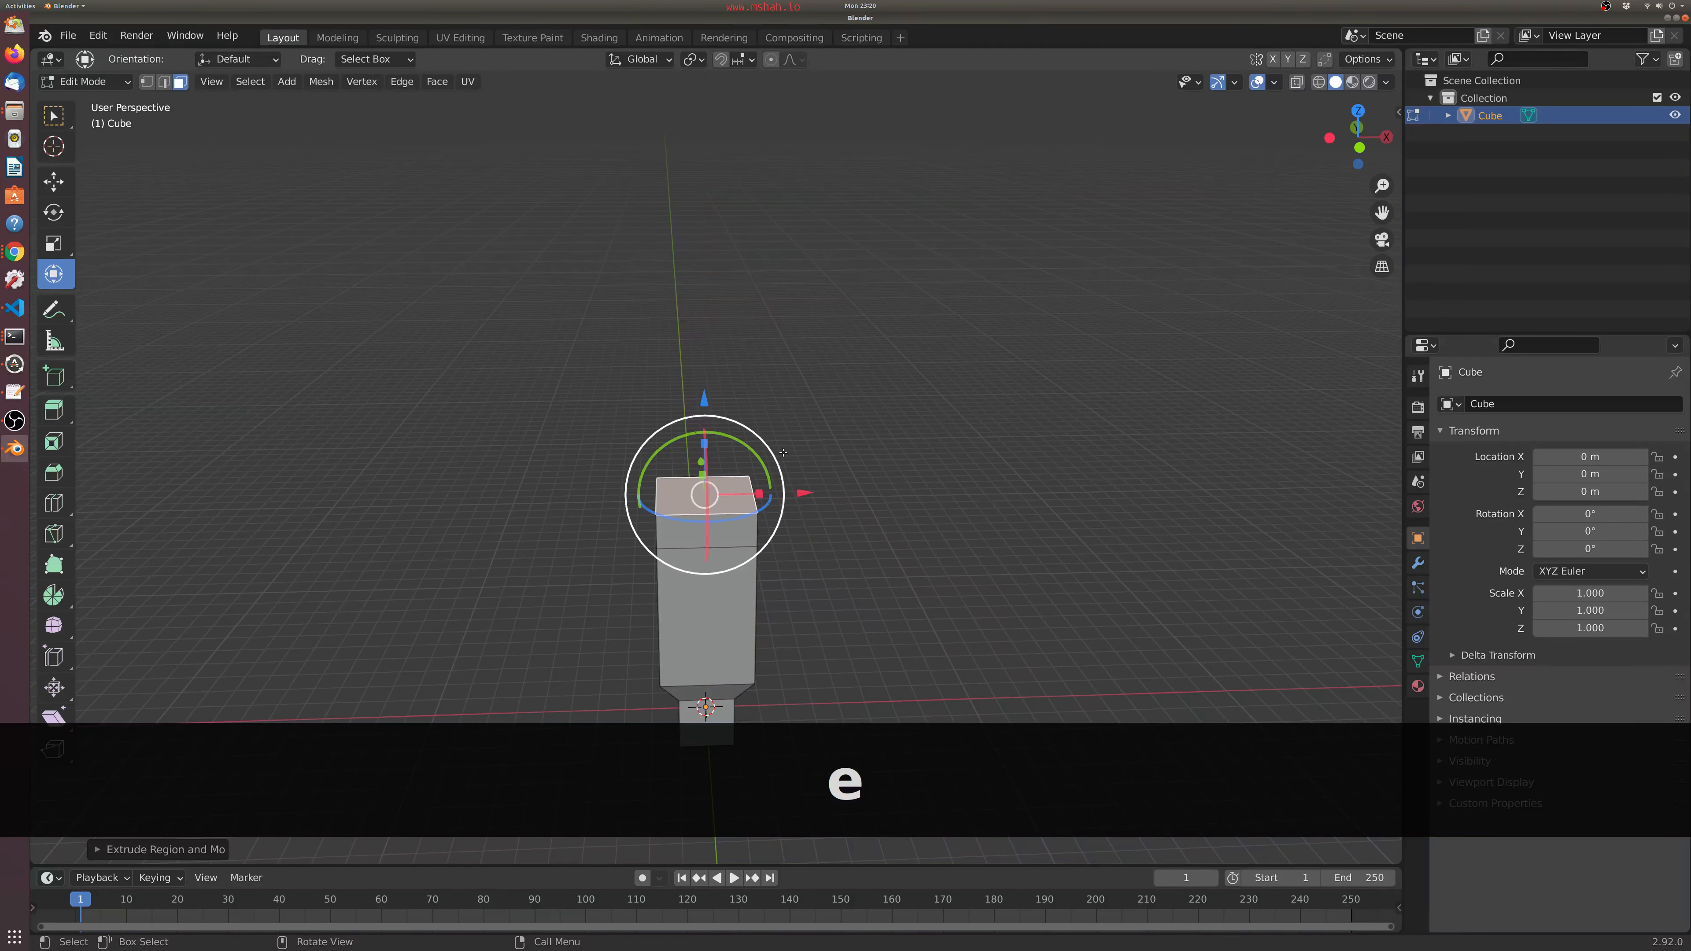
pyautogui.press('s')
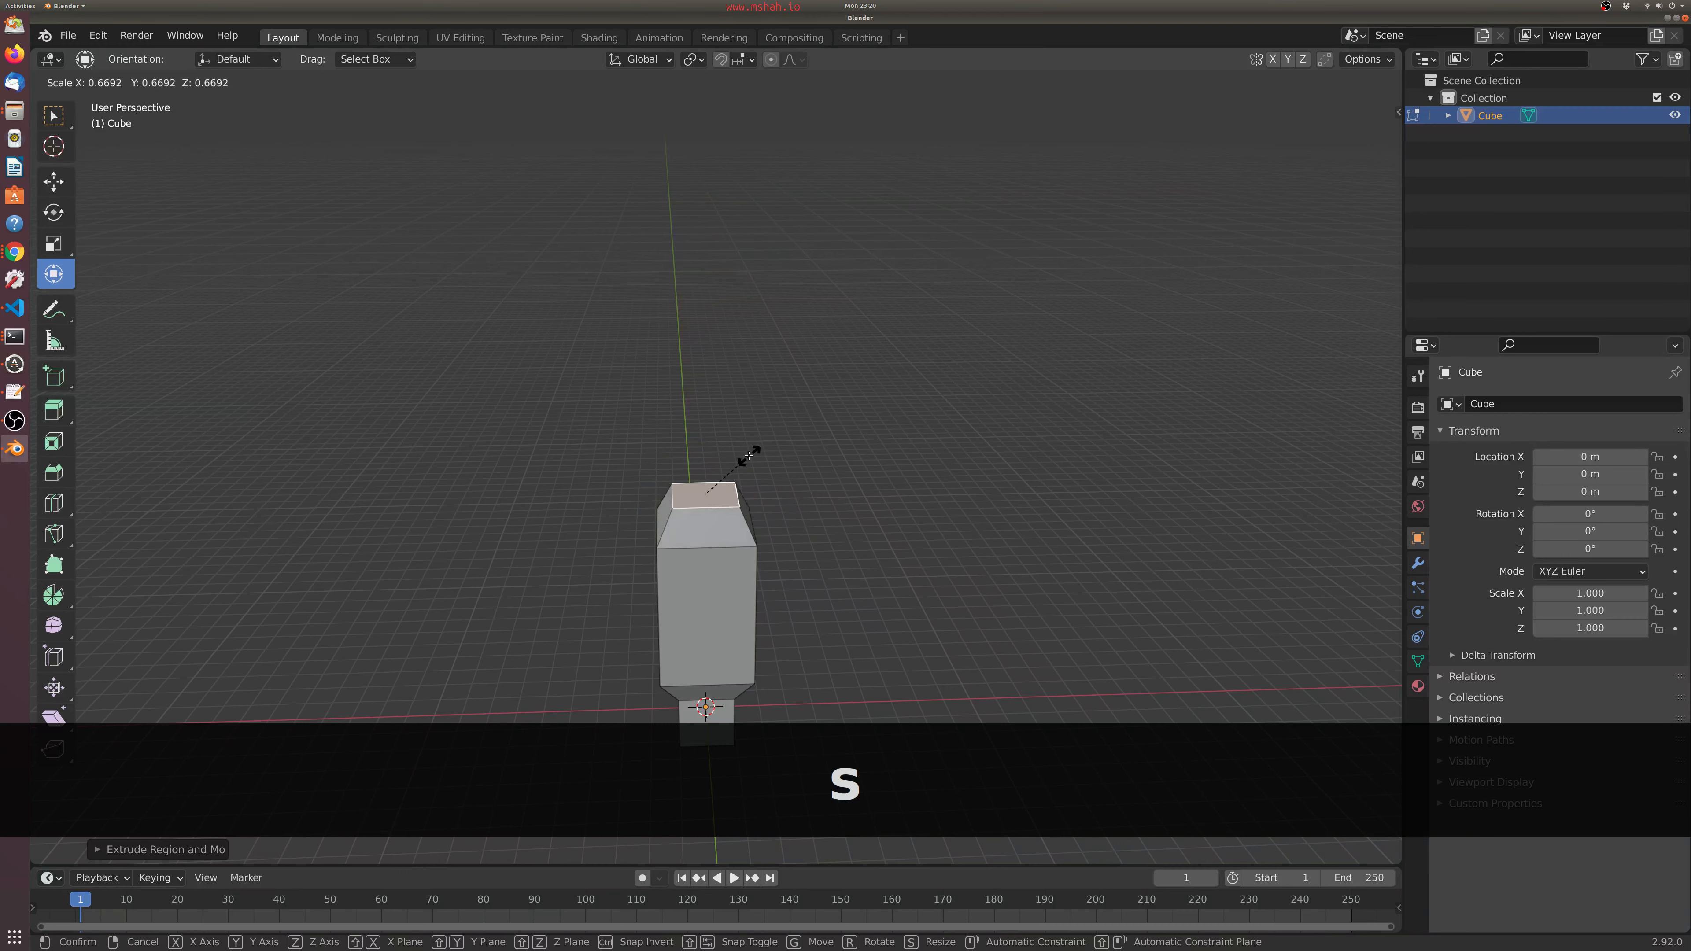
pyautogui.click(749, 459)
pyautogui.scroll(-1, 754, 474)
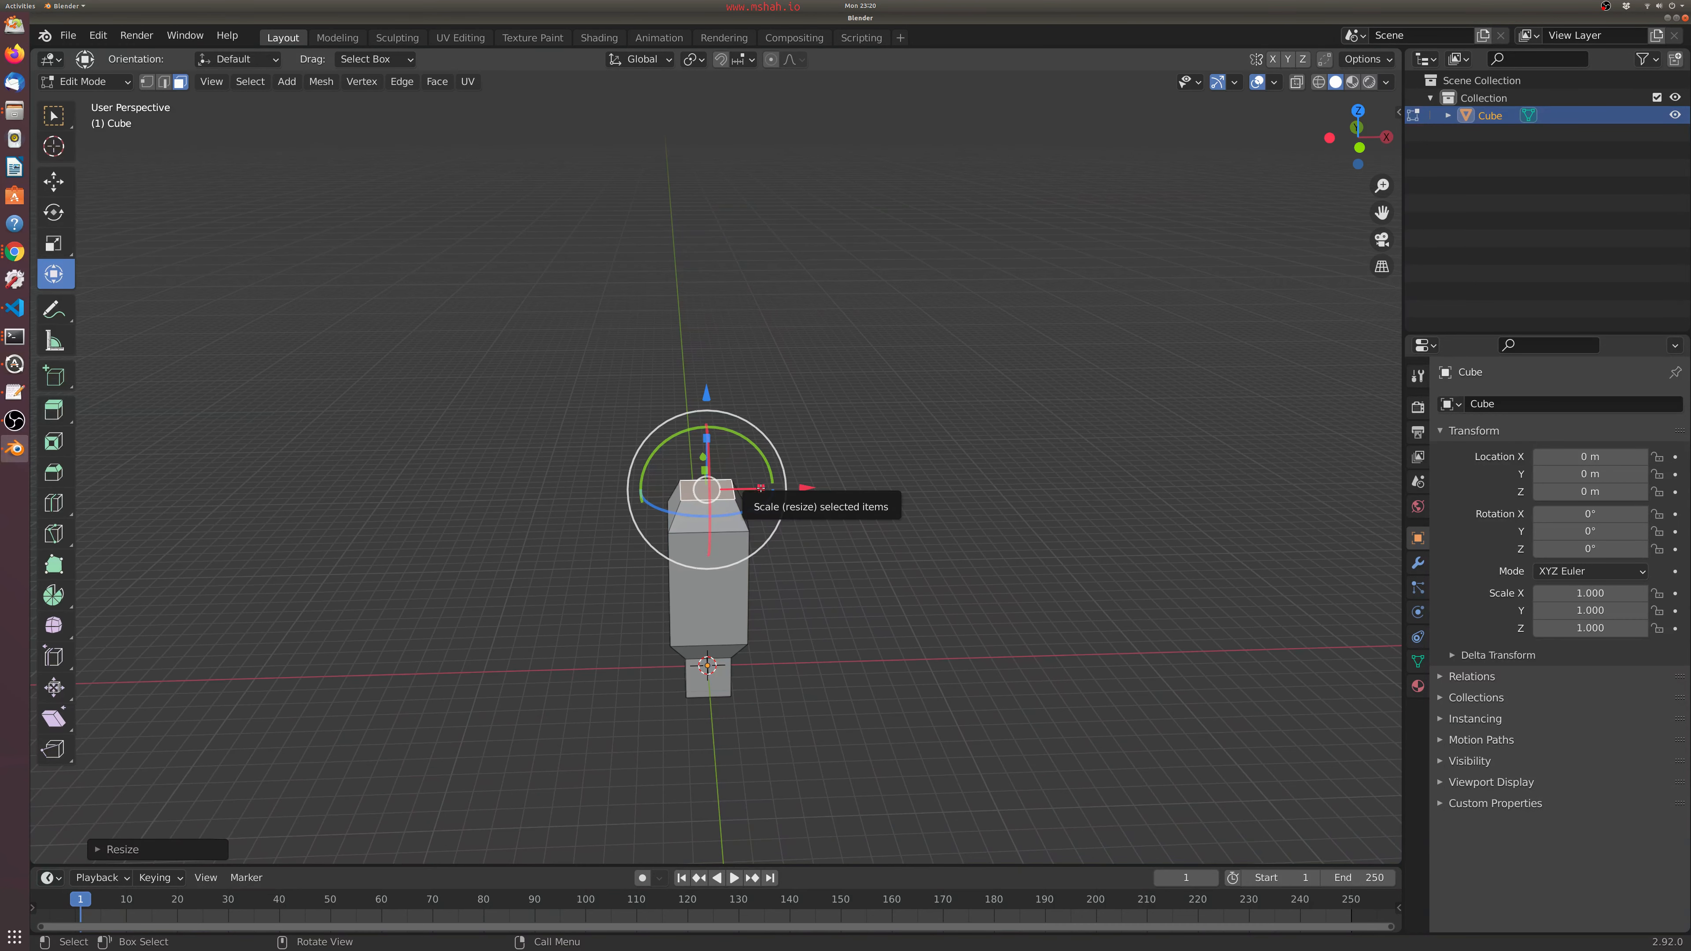
# - Extrude the narrowed top face upward by well over 3 m into a long, thin neck
pyautogui.press('e')
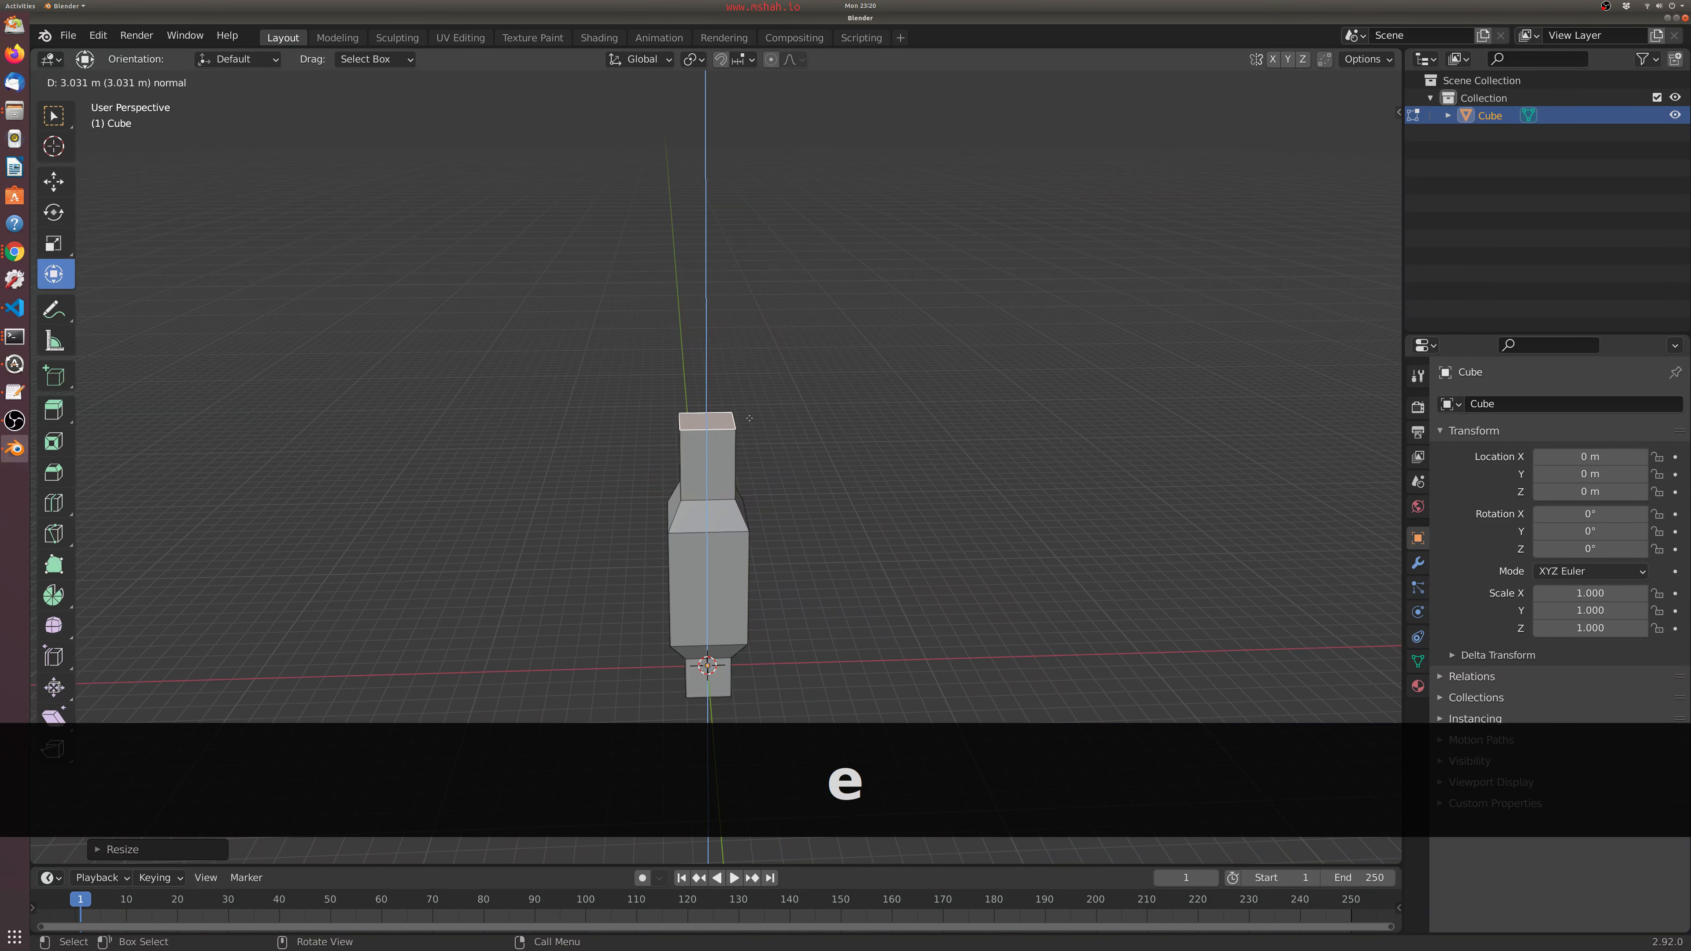
pyautogui.click(751, 313)
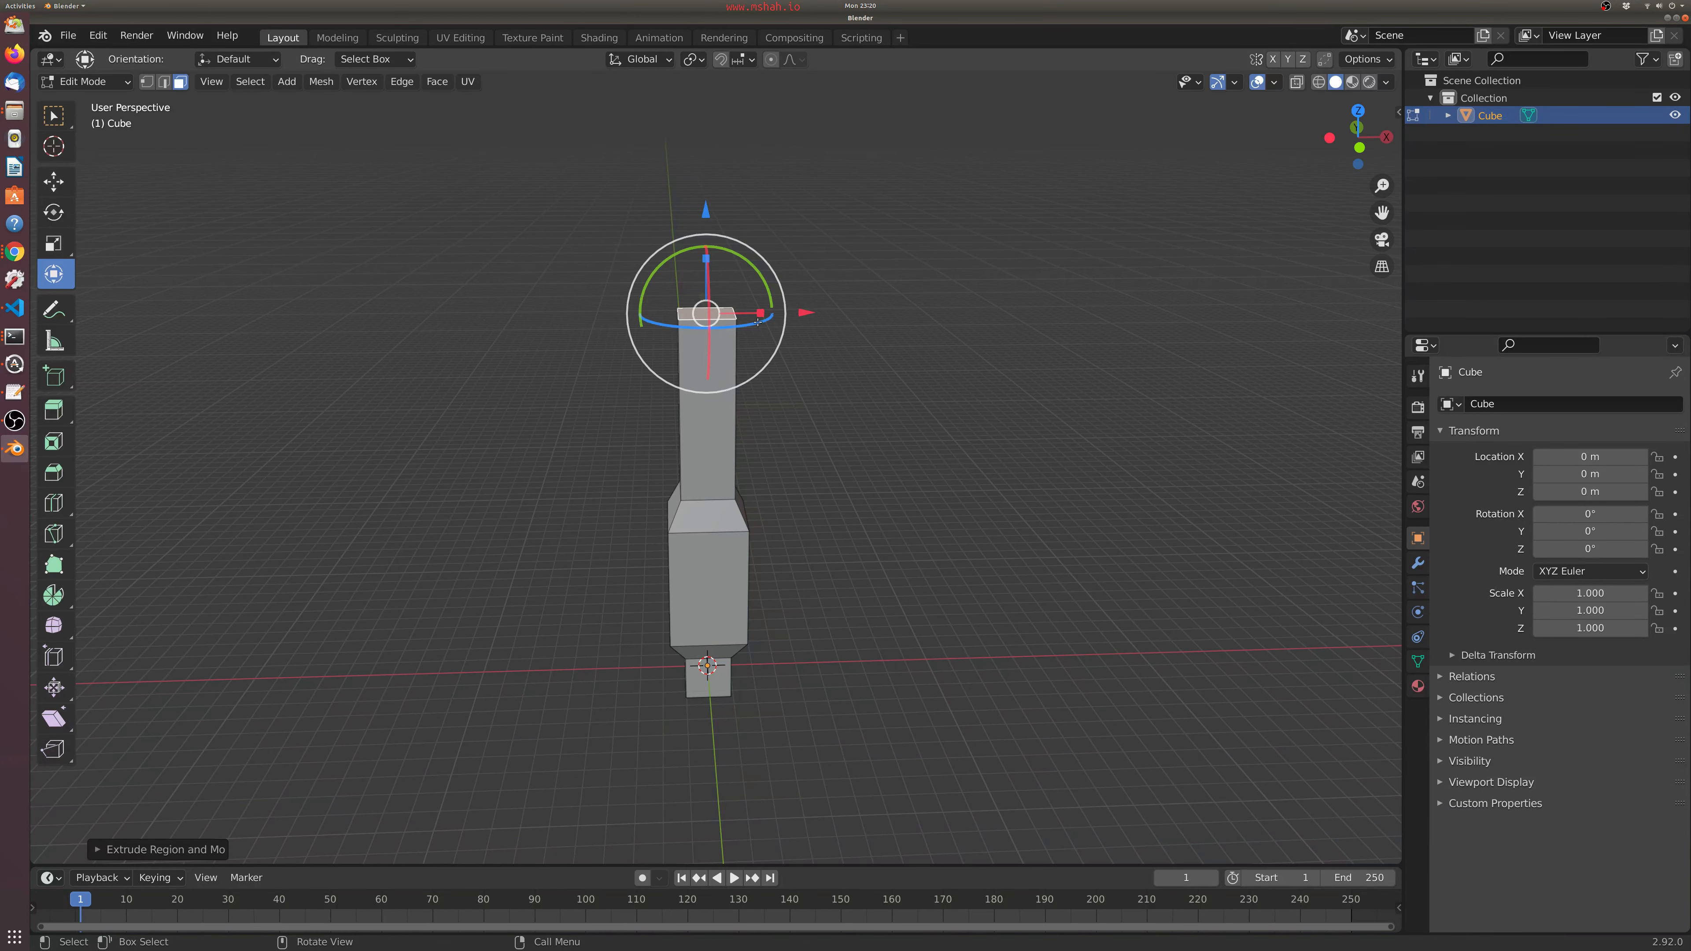
pyautogui.scroll(-1, 799, 330)
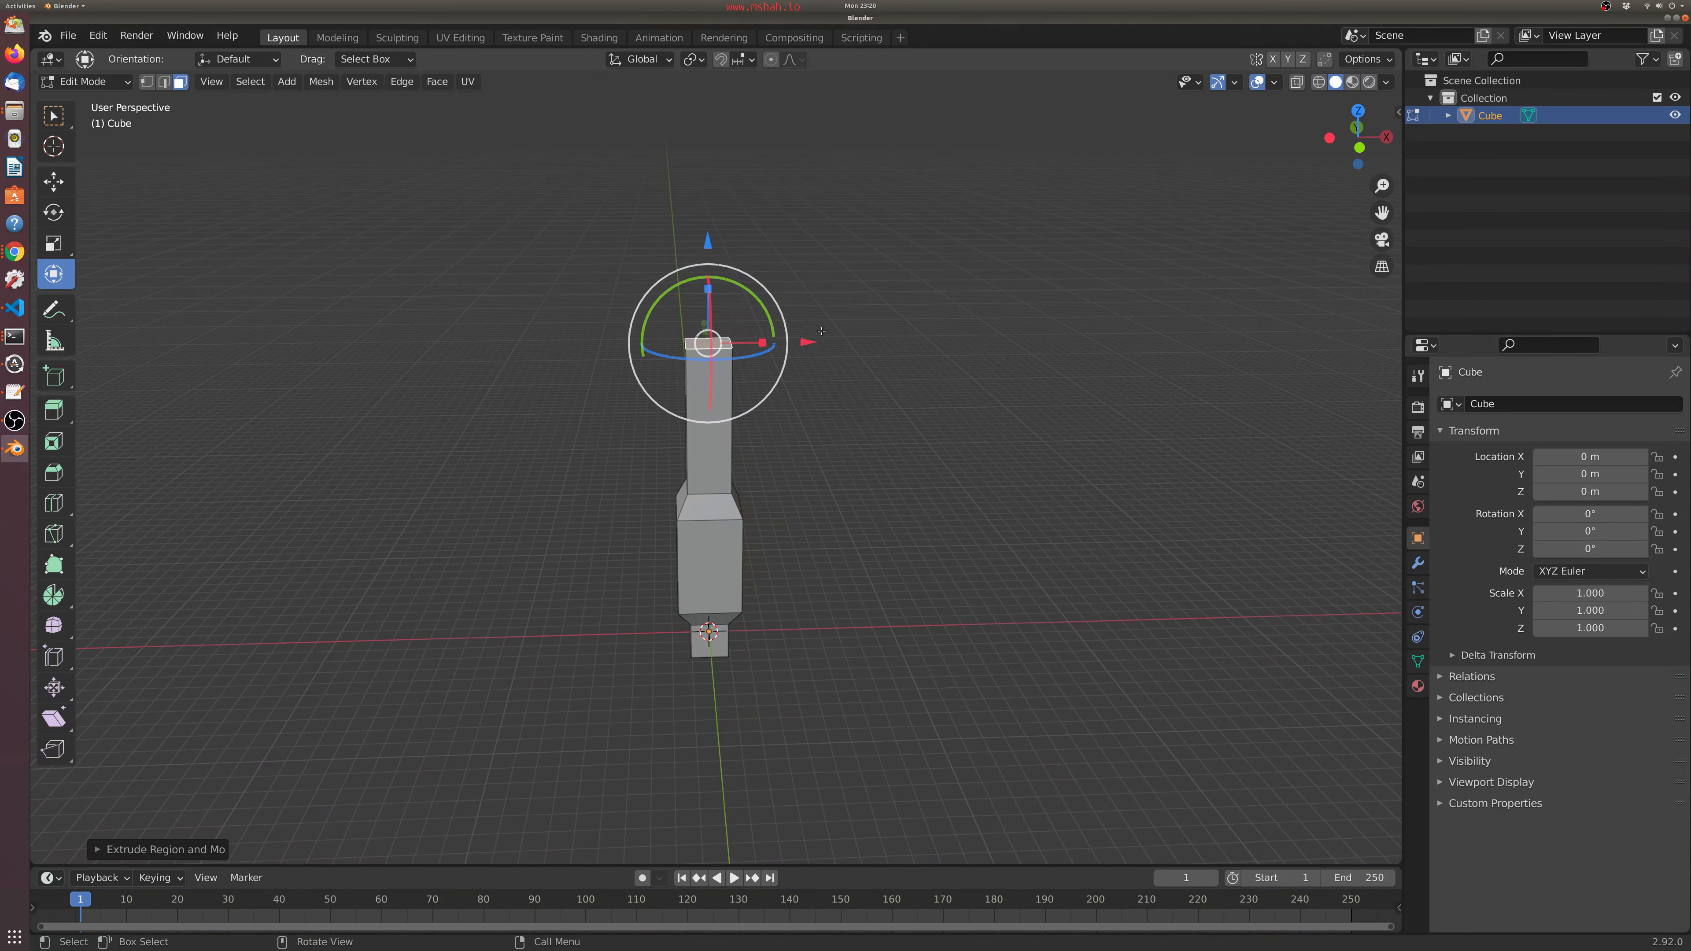
# - Flare the neck's end with a short extrusion scaled up by about 1.4, and extrude it upward about 3.9 m
pyautogui.press('e')
pyautogui.click(819, 319)
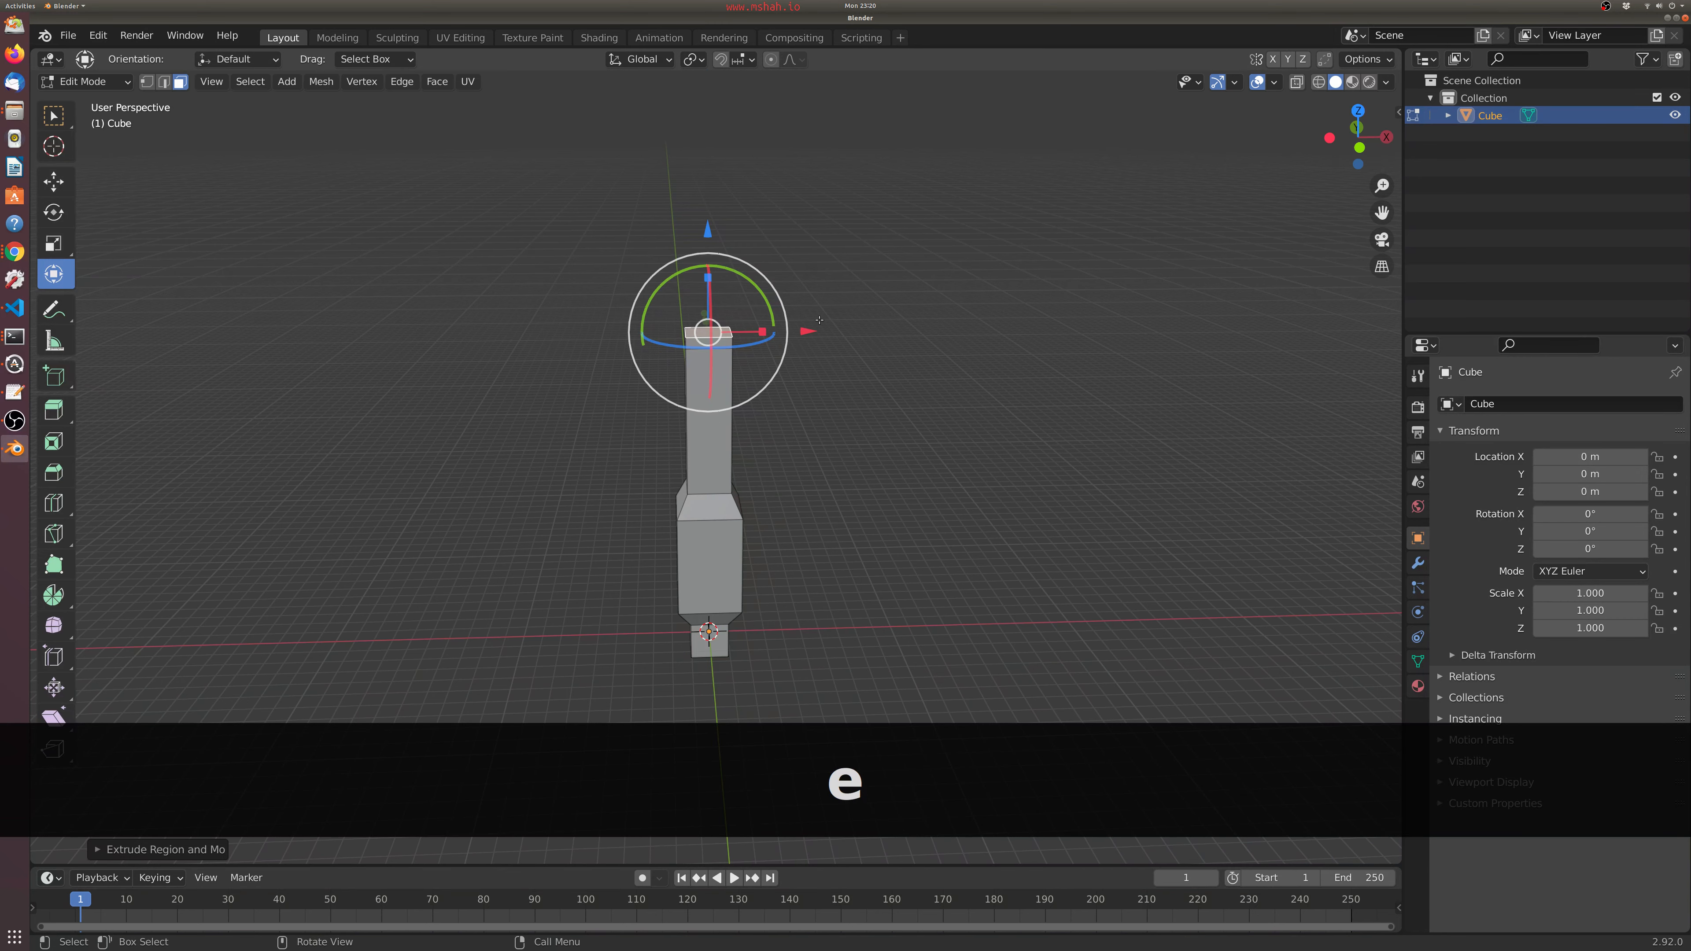
pyautogui.press('s')
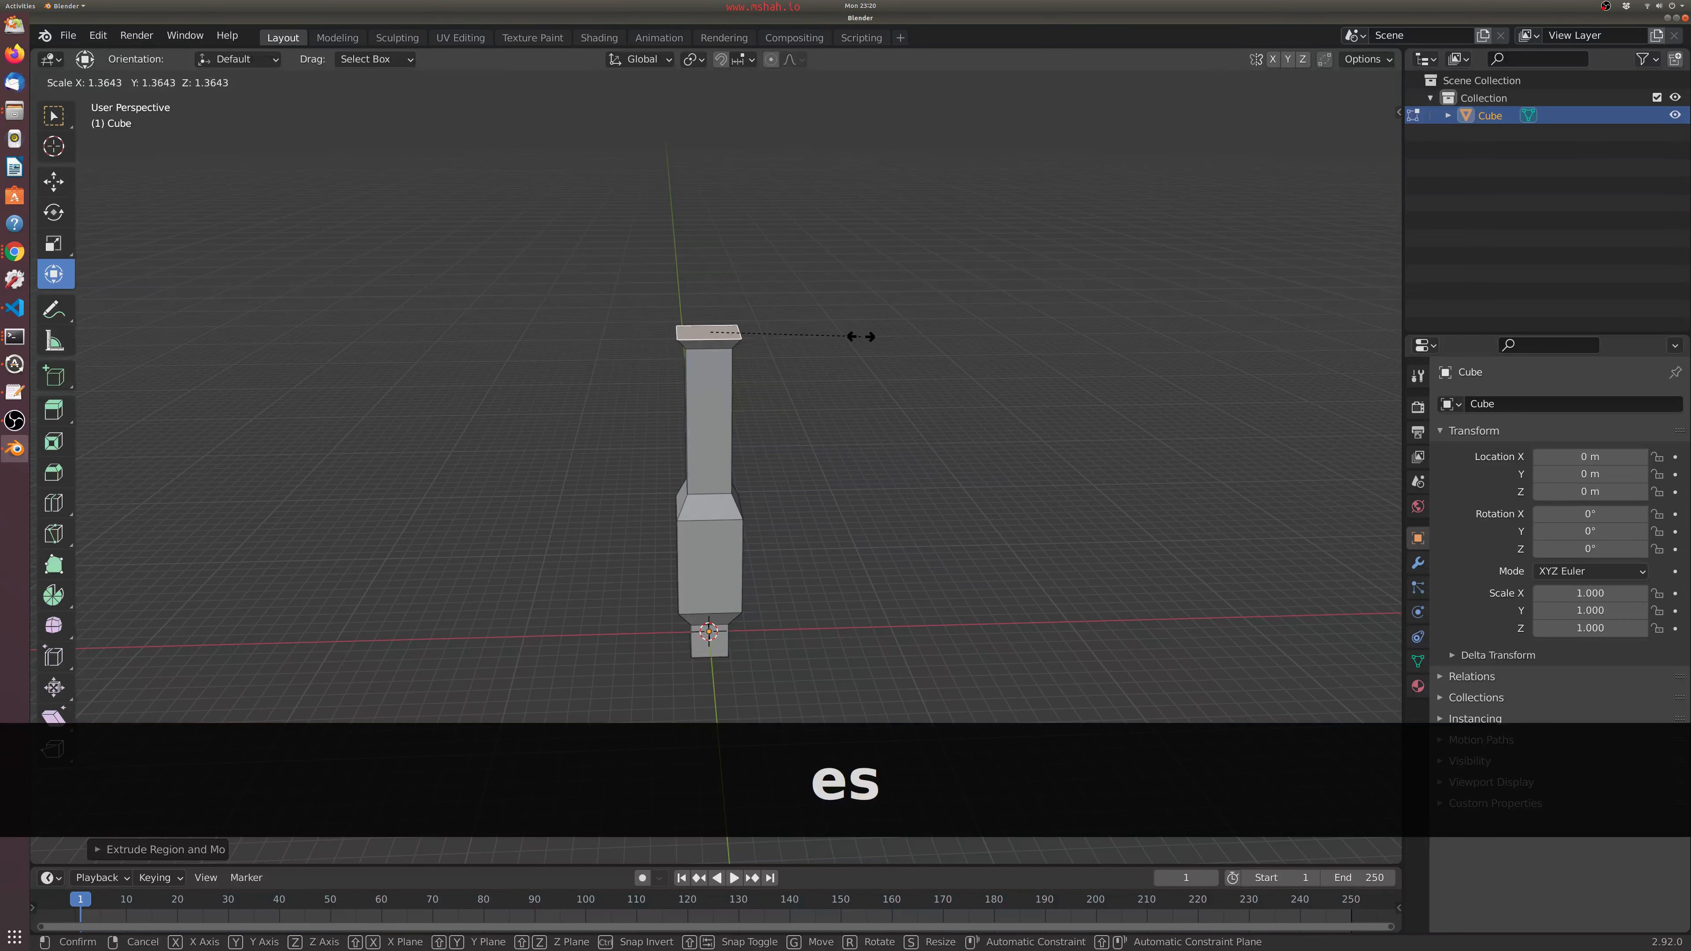
pyautogui.click(836, 327)
pyautogui.press('e')
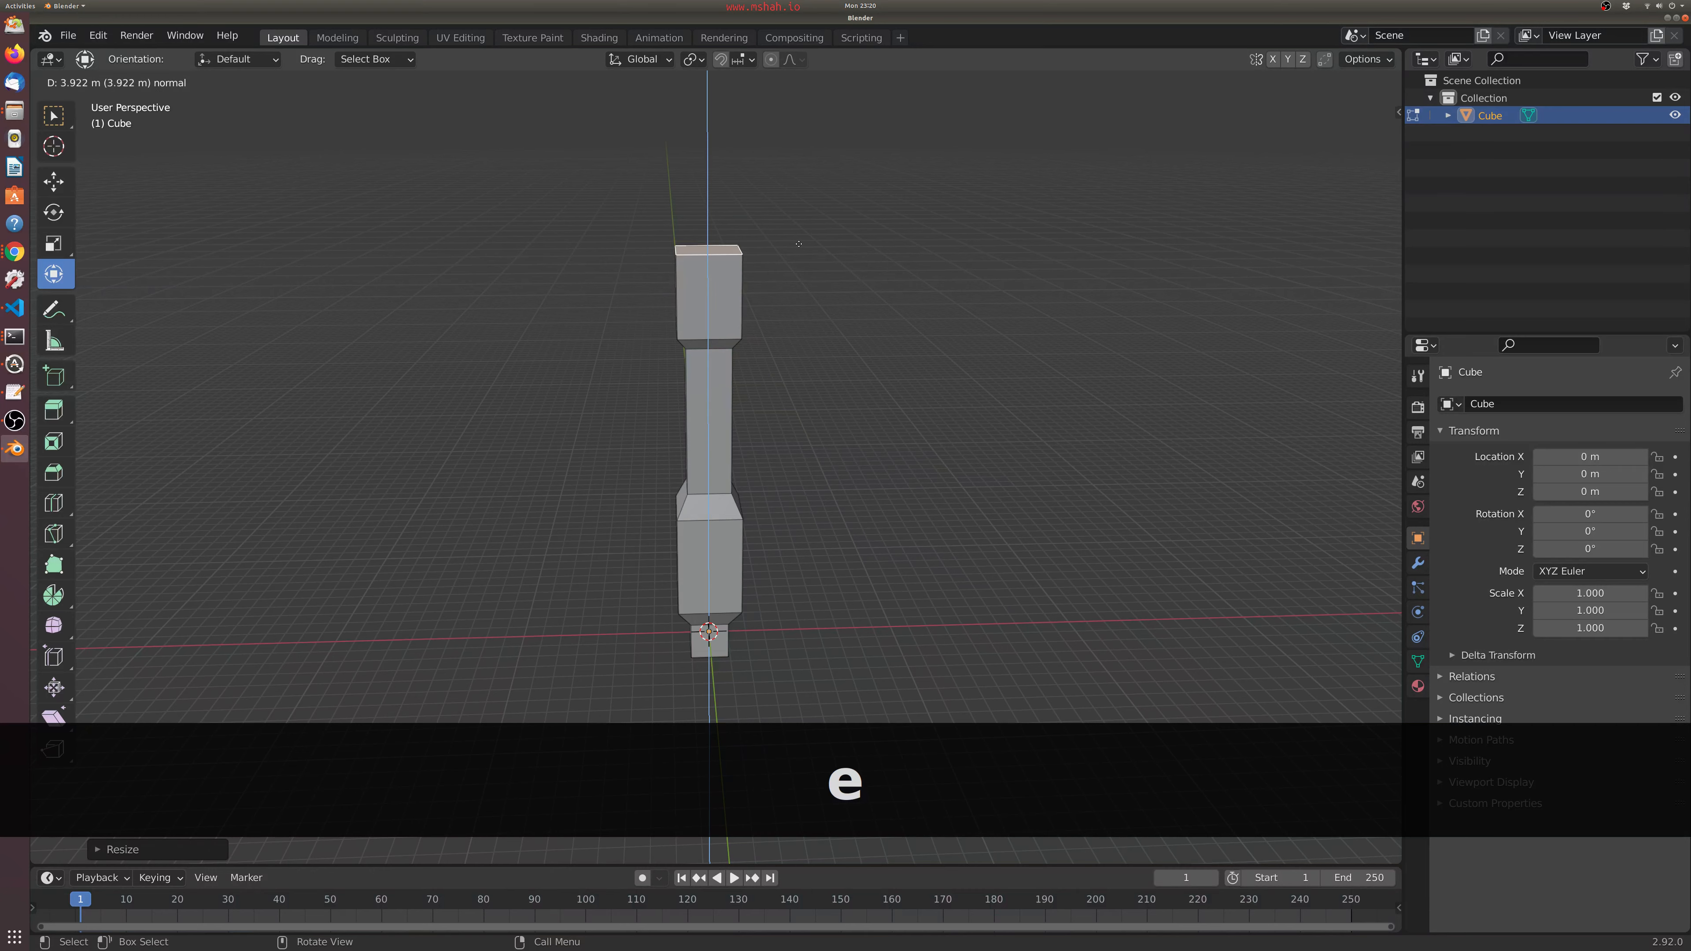
pyautogui.click(798, 243)
# - Select the bottom face on the underside of the column and scale it down slightly
pyautogui.moveTo(798, 243); pyautogui.dragTo(818, 375, button='middle')
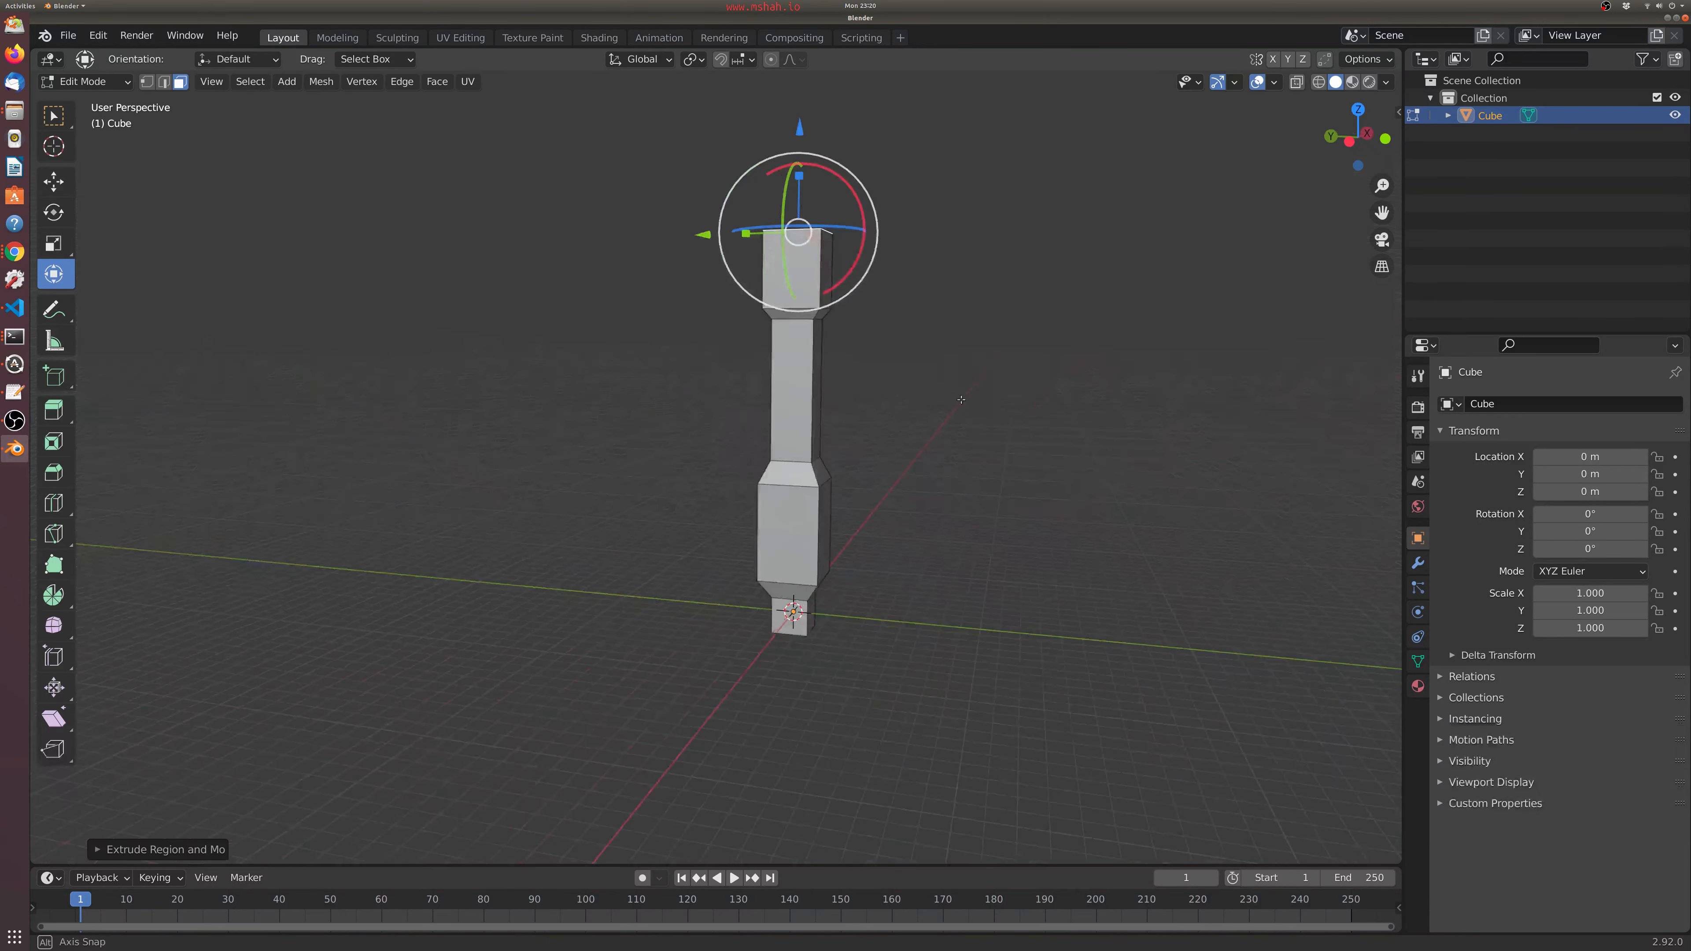
pyautogui.moveTo(895, 447); pyautogui.dragTo(849, 535, button='middle')
pyautogui.click(805, 578)
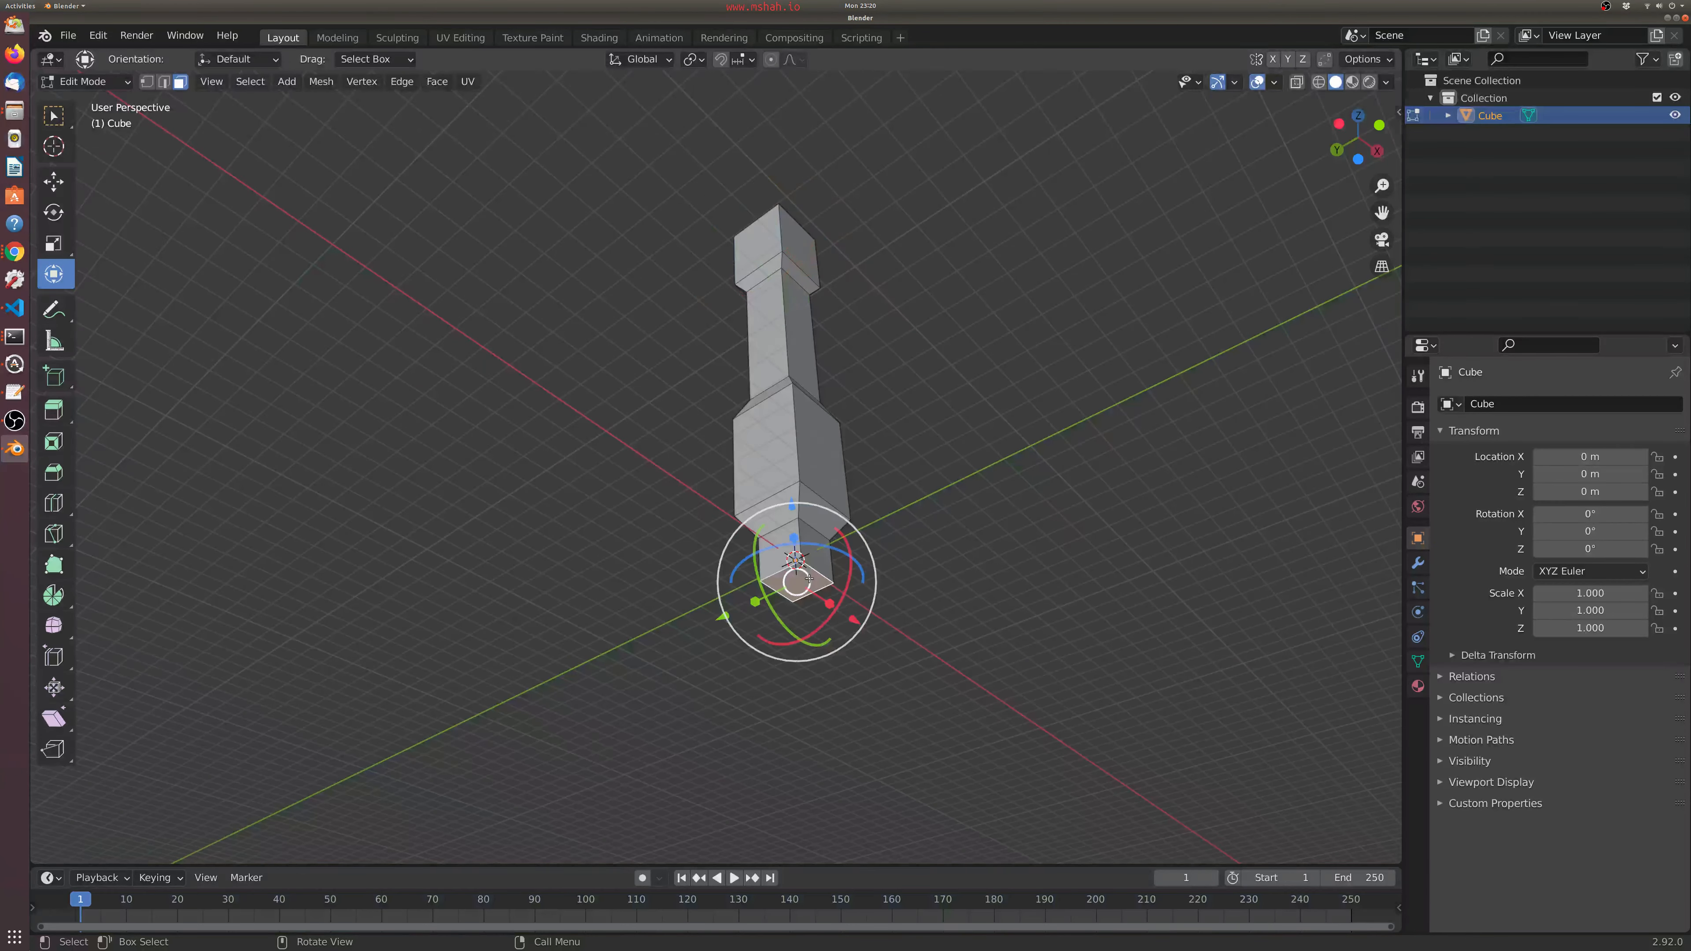
pyautogui.press('s')
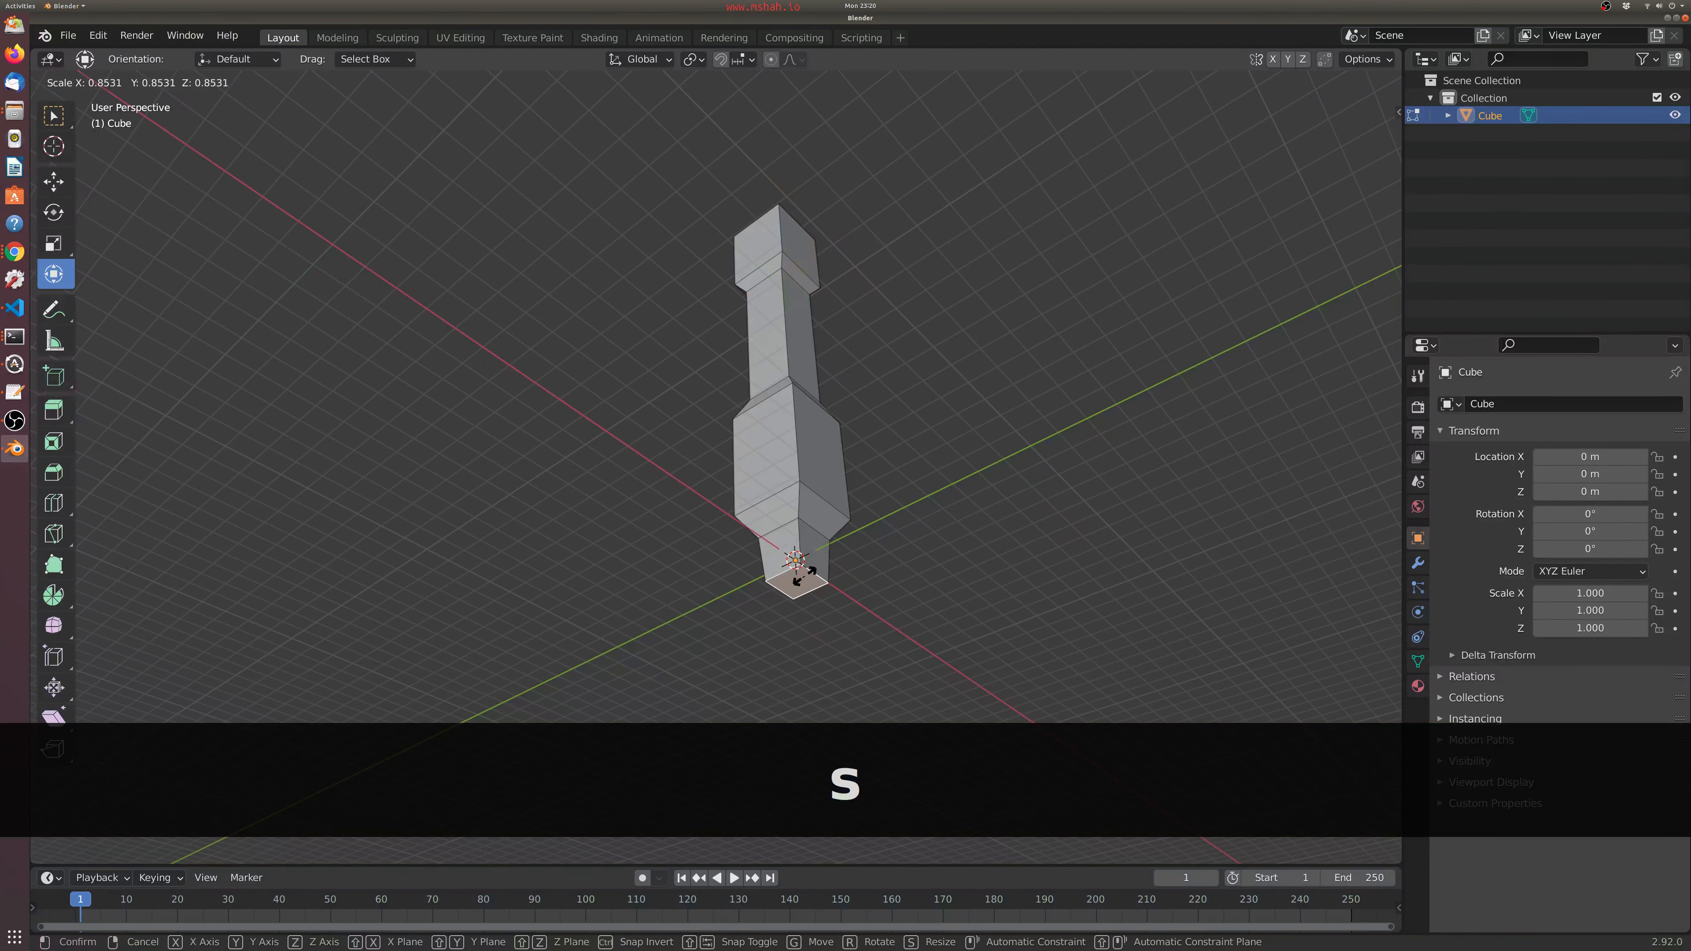
pyautogui.click(801, 573)
# - Extrude the column's topmost face upward a short distance and scale it along X only to about 0.4
pyautogui.moveTo(921, 447); pyautogui.dragTo(880, 509, button='middle')
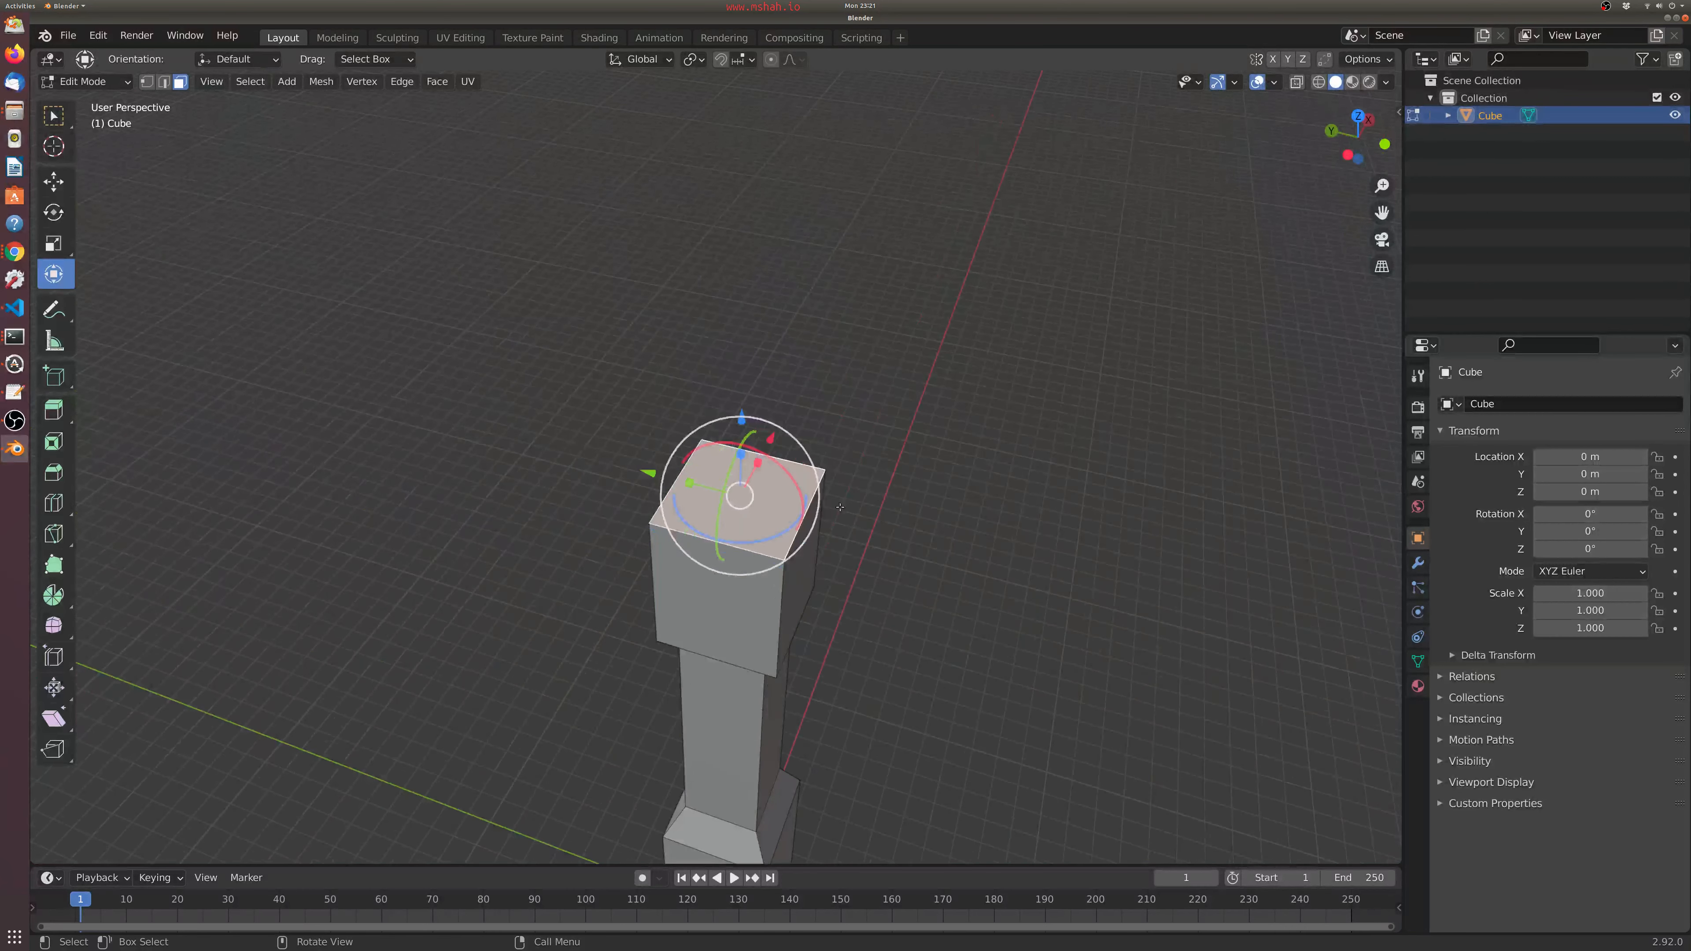
pyautogui.press('e')
pyautogui.click(852, 477)
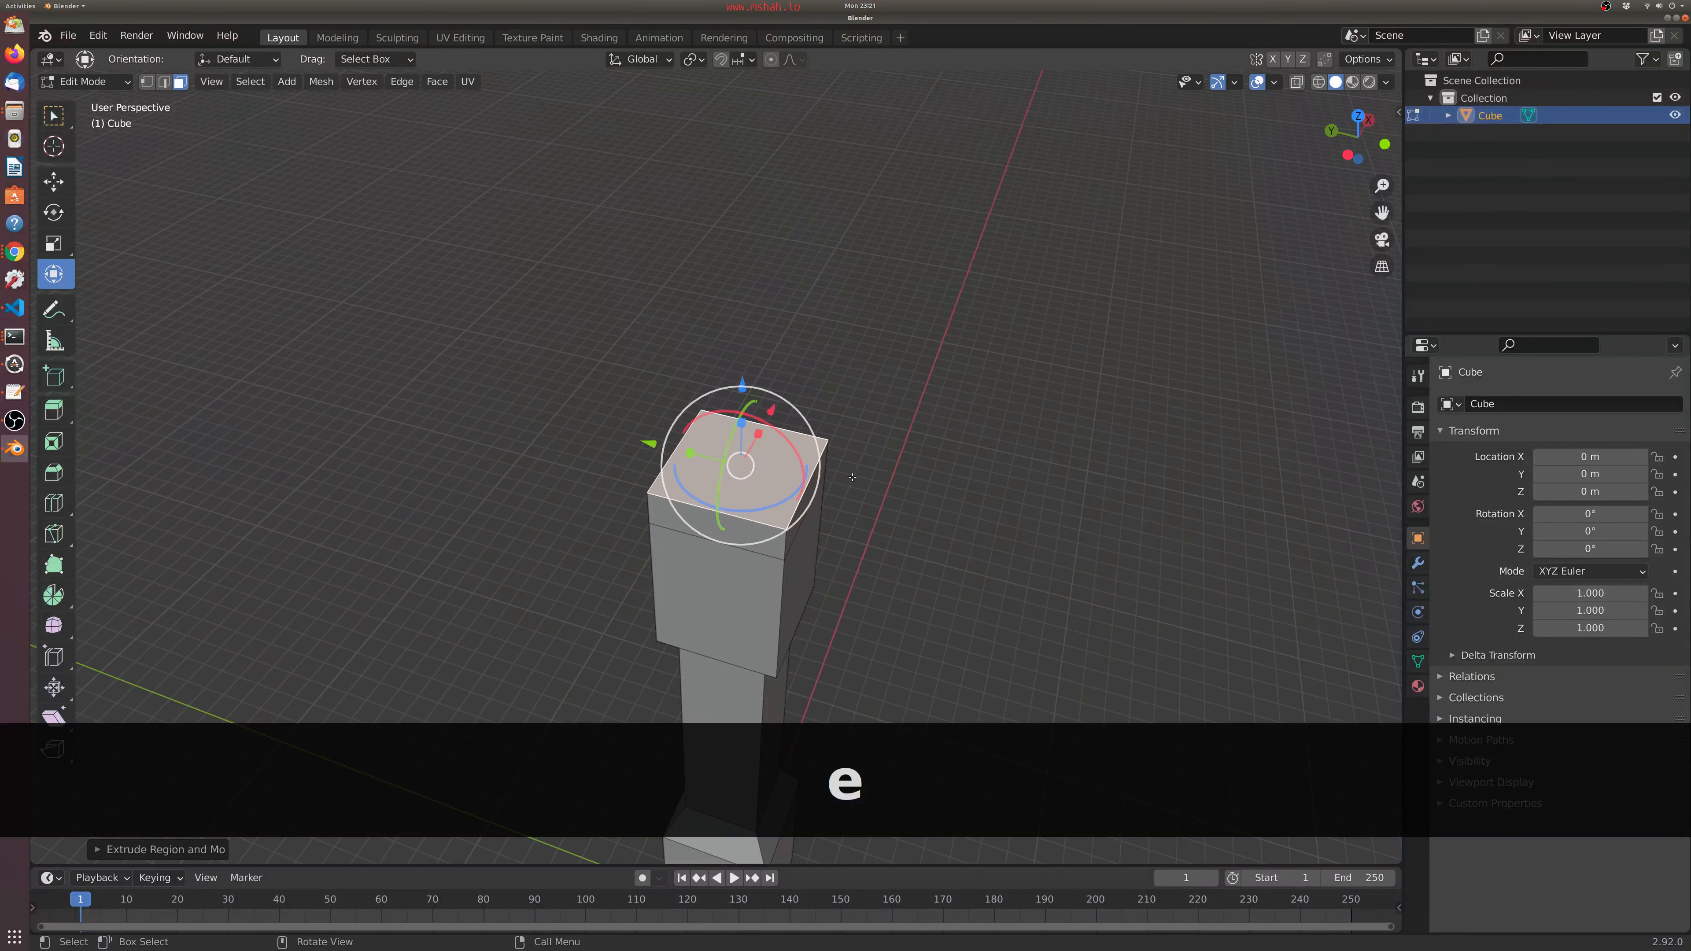
pyautogui.press('s')
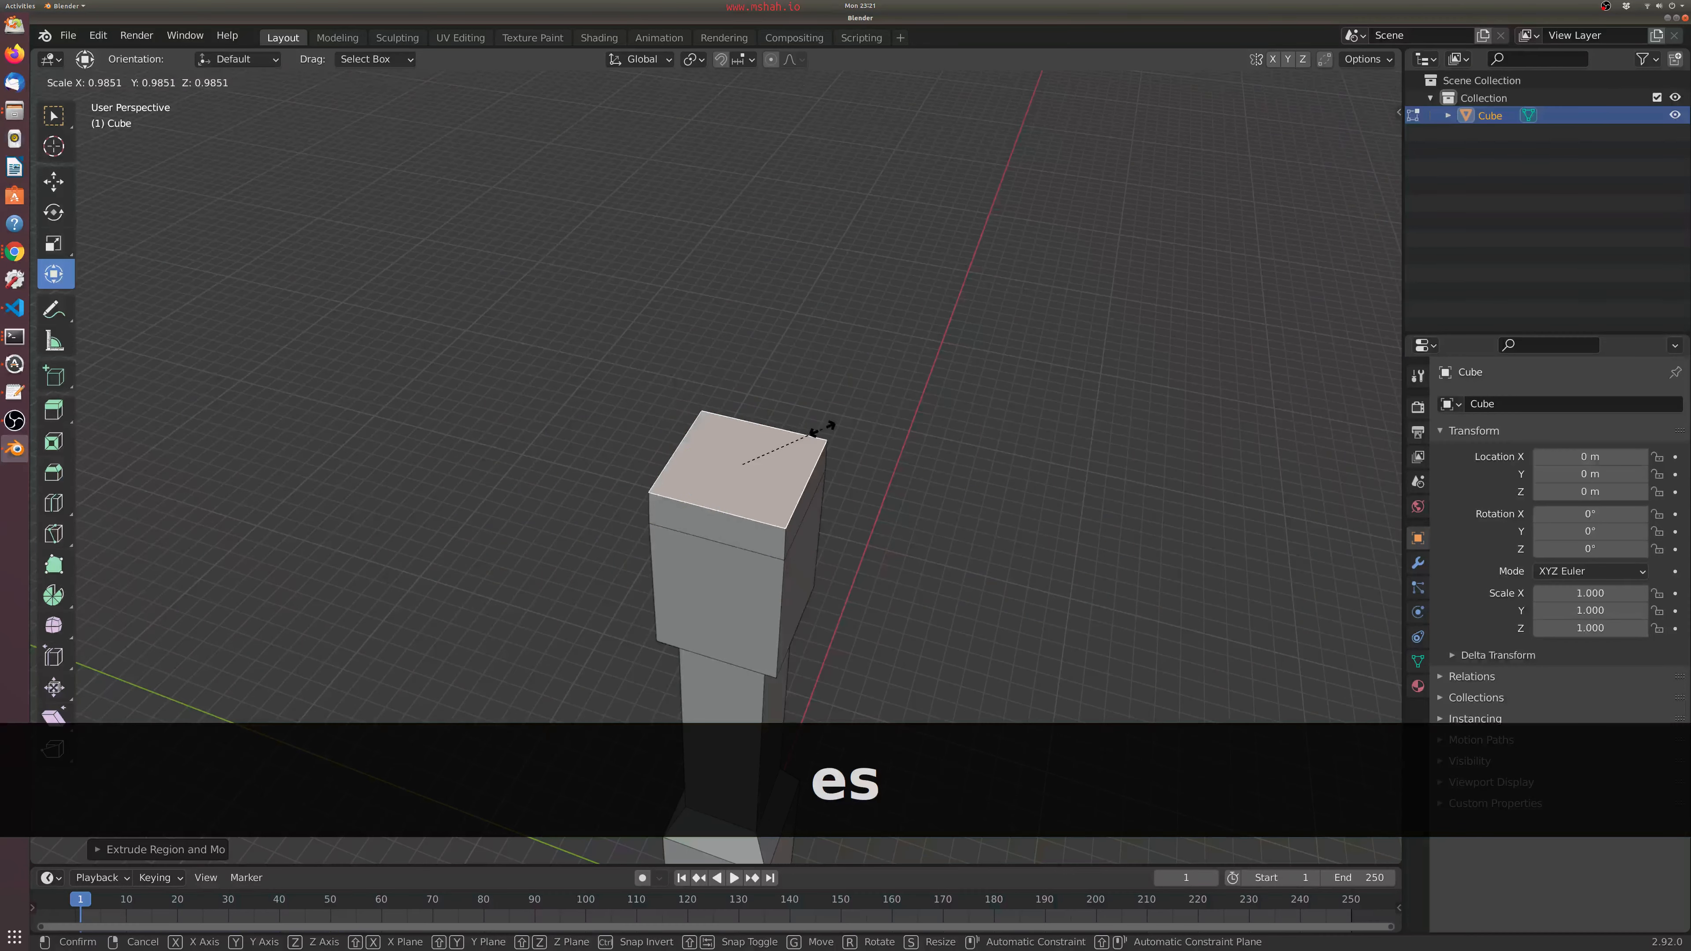
pyautogui.press('Escape')
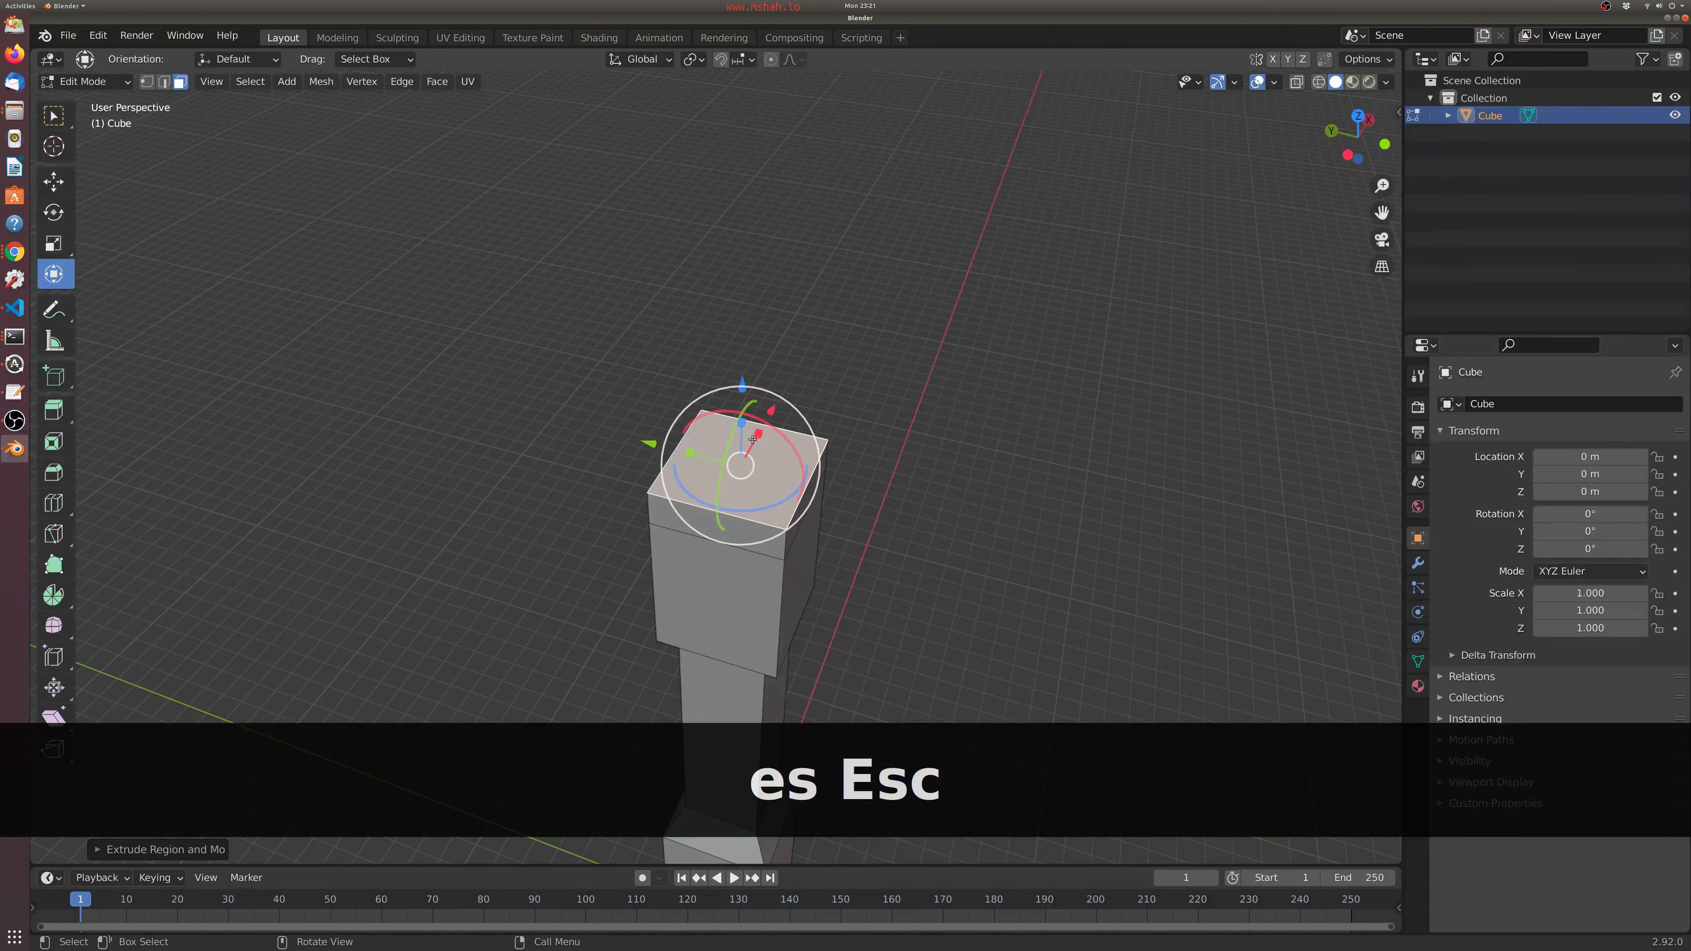
pyautogui.press('s')
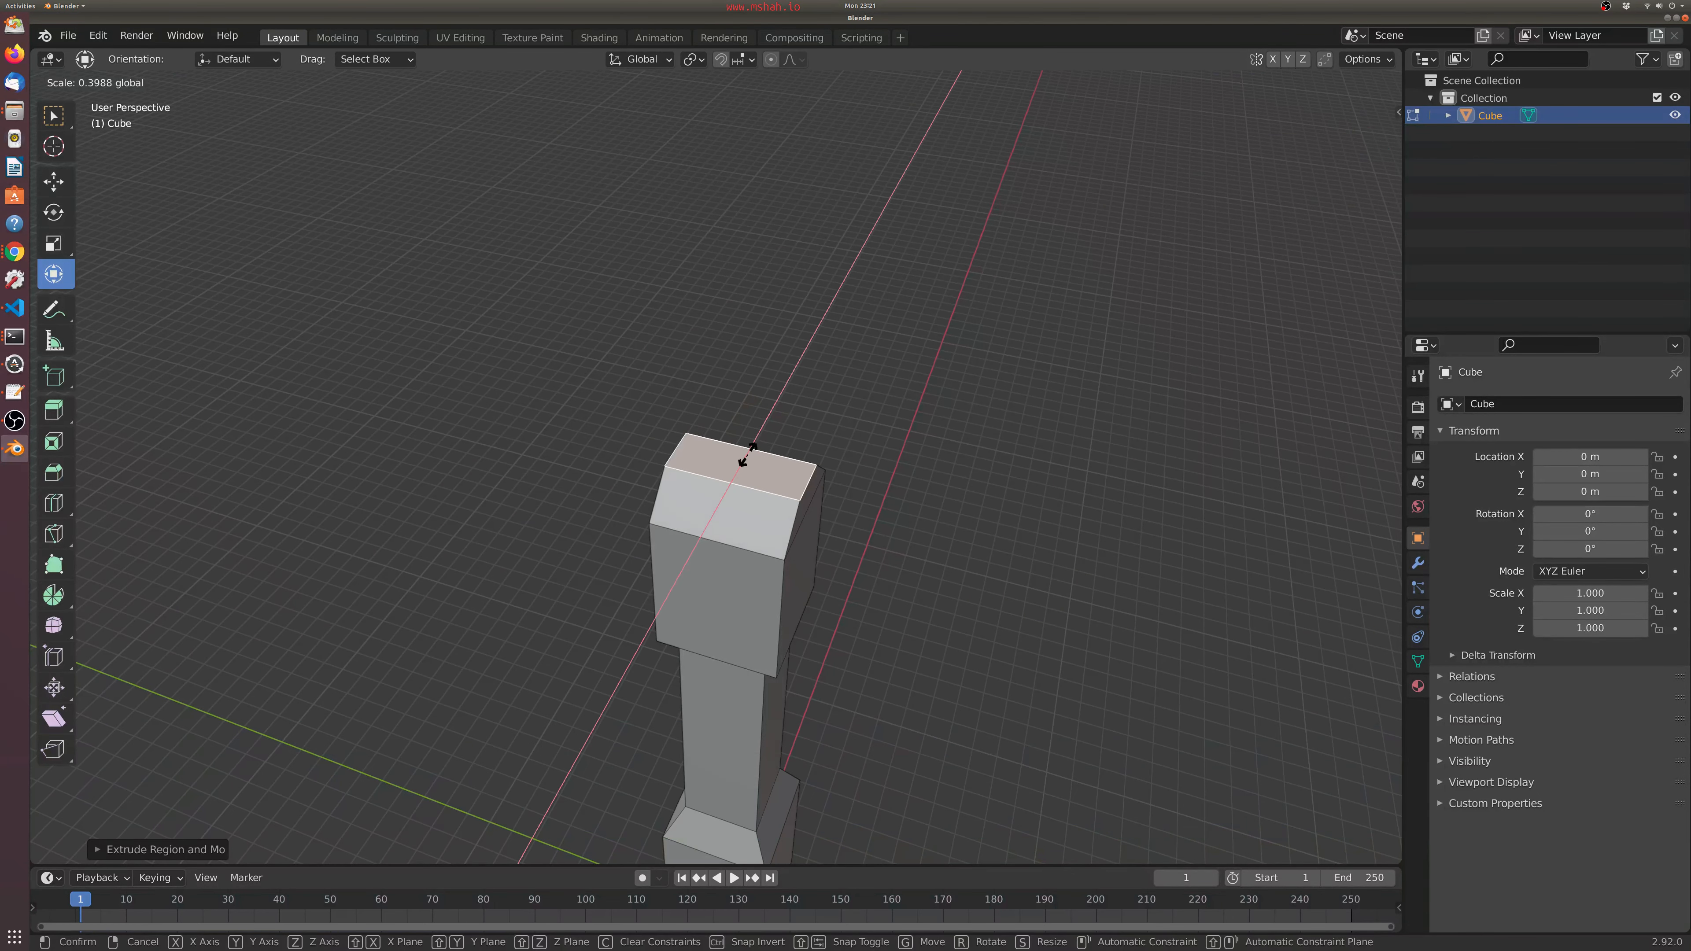
pyautogui.click(753, 451)
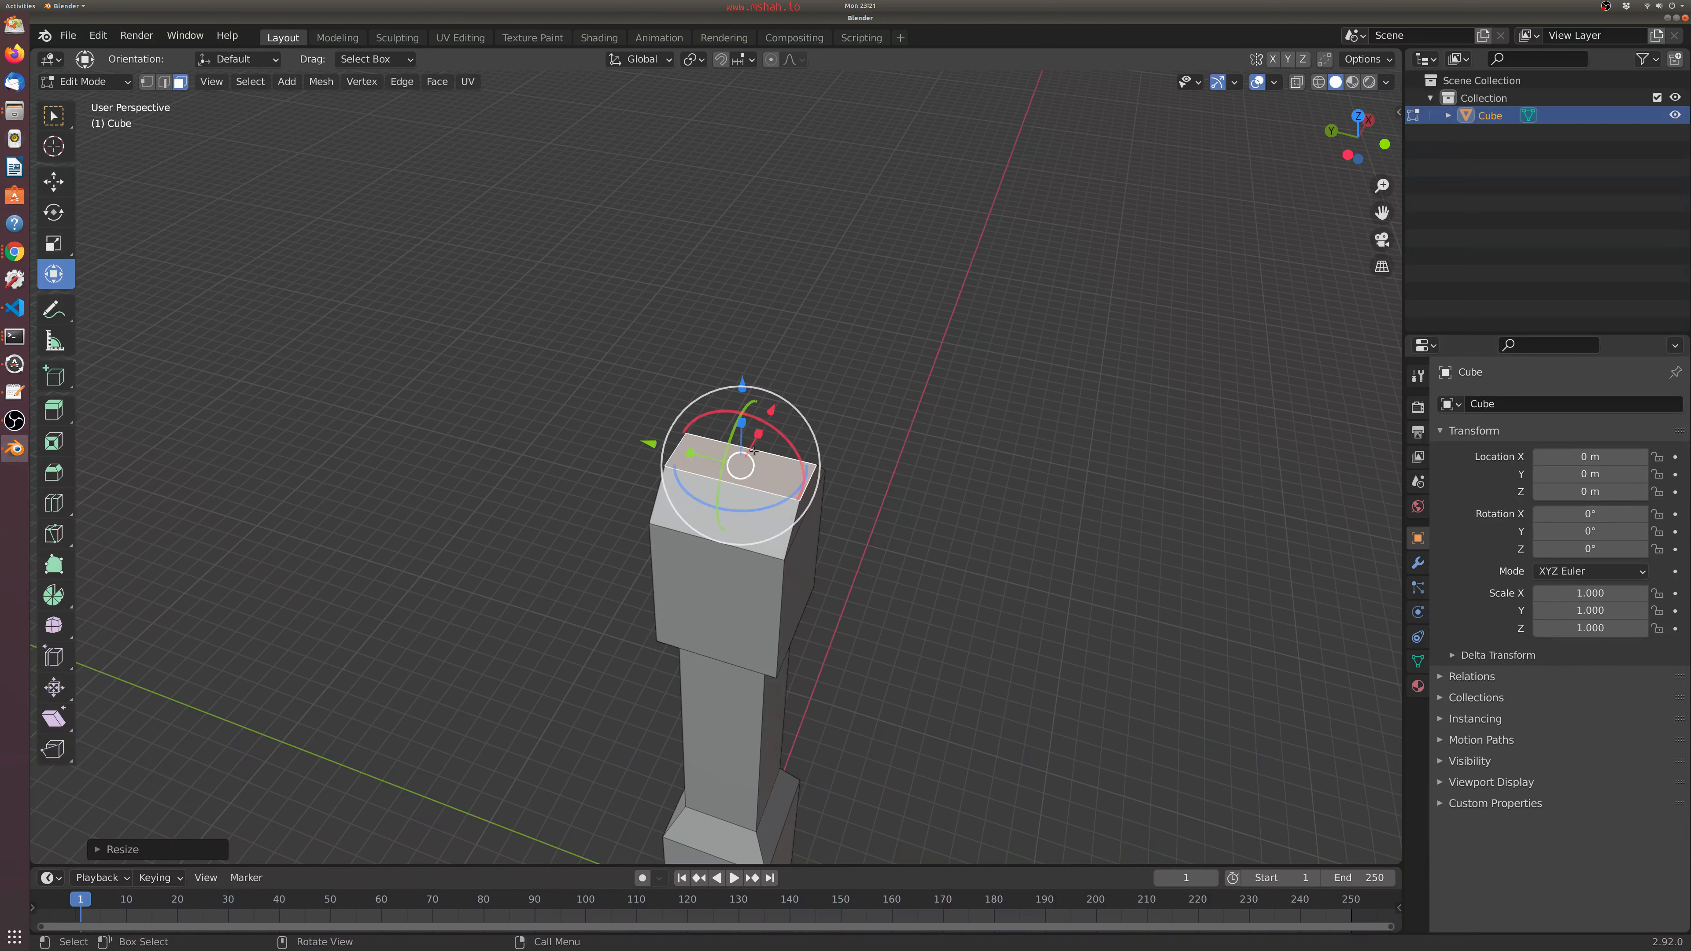
# - Extrude the narrowed face on top of the column far upward along its normal into a long, flat blade
pyautogui.click(928, 595)
pyautogui.press('KP_1')
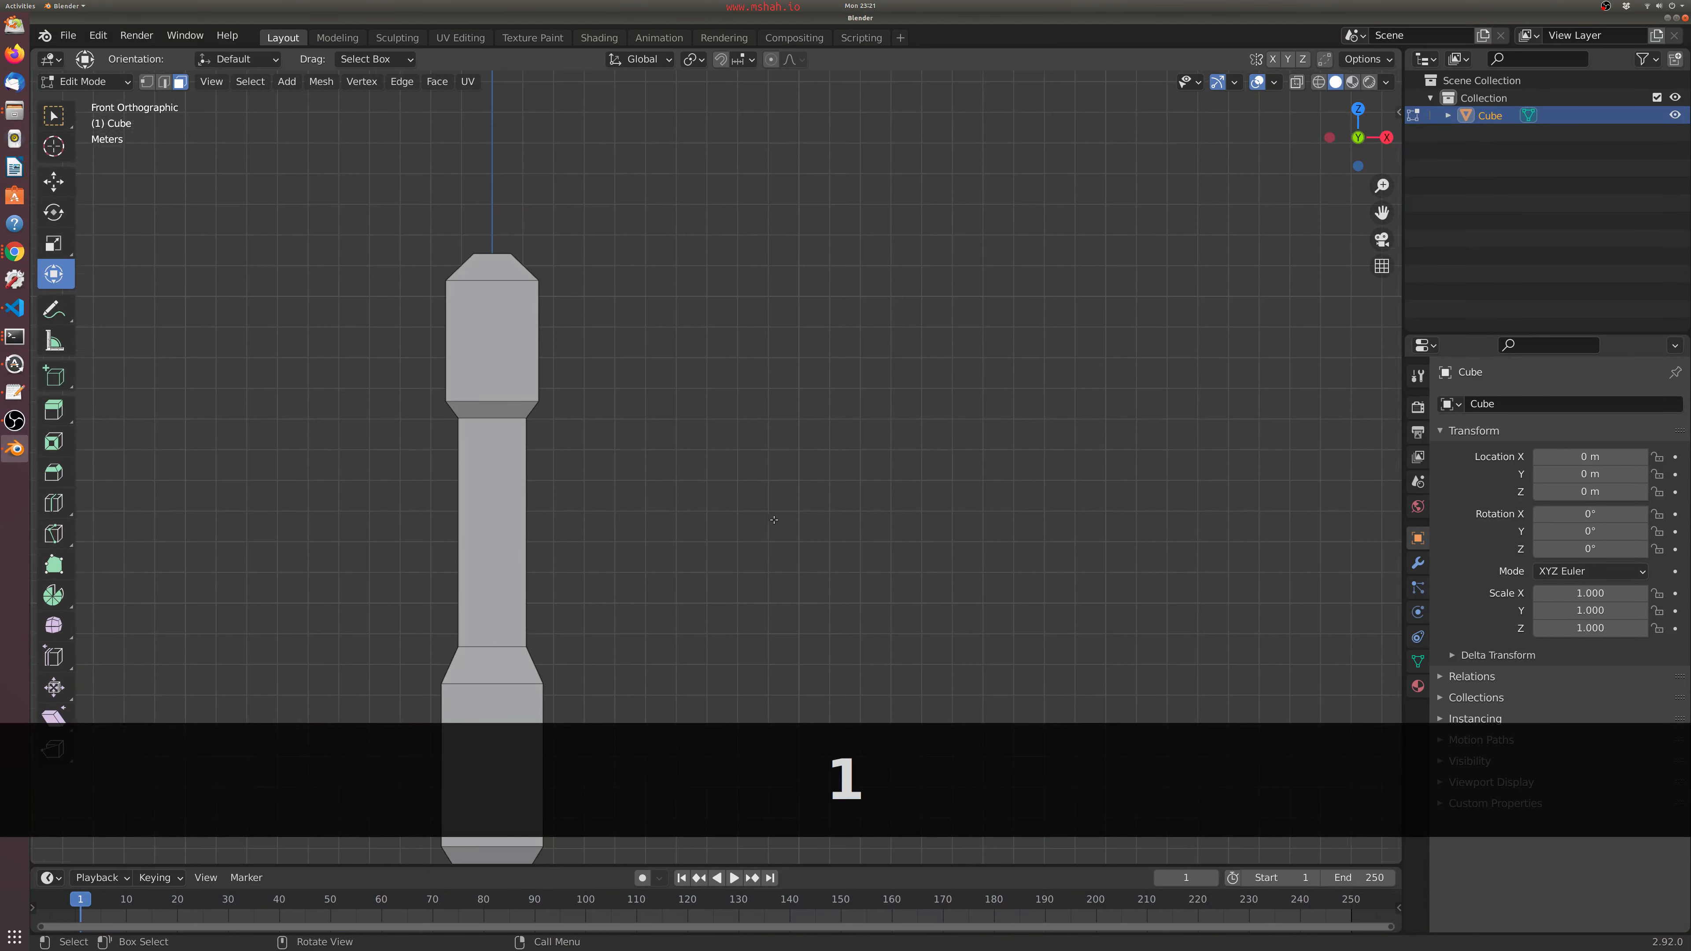
pyautogui.moveTo(774, 520); pyautogui.dragTo(723, 443, button='middle')
pyautogui.click(701, 450)
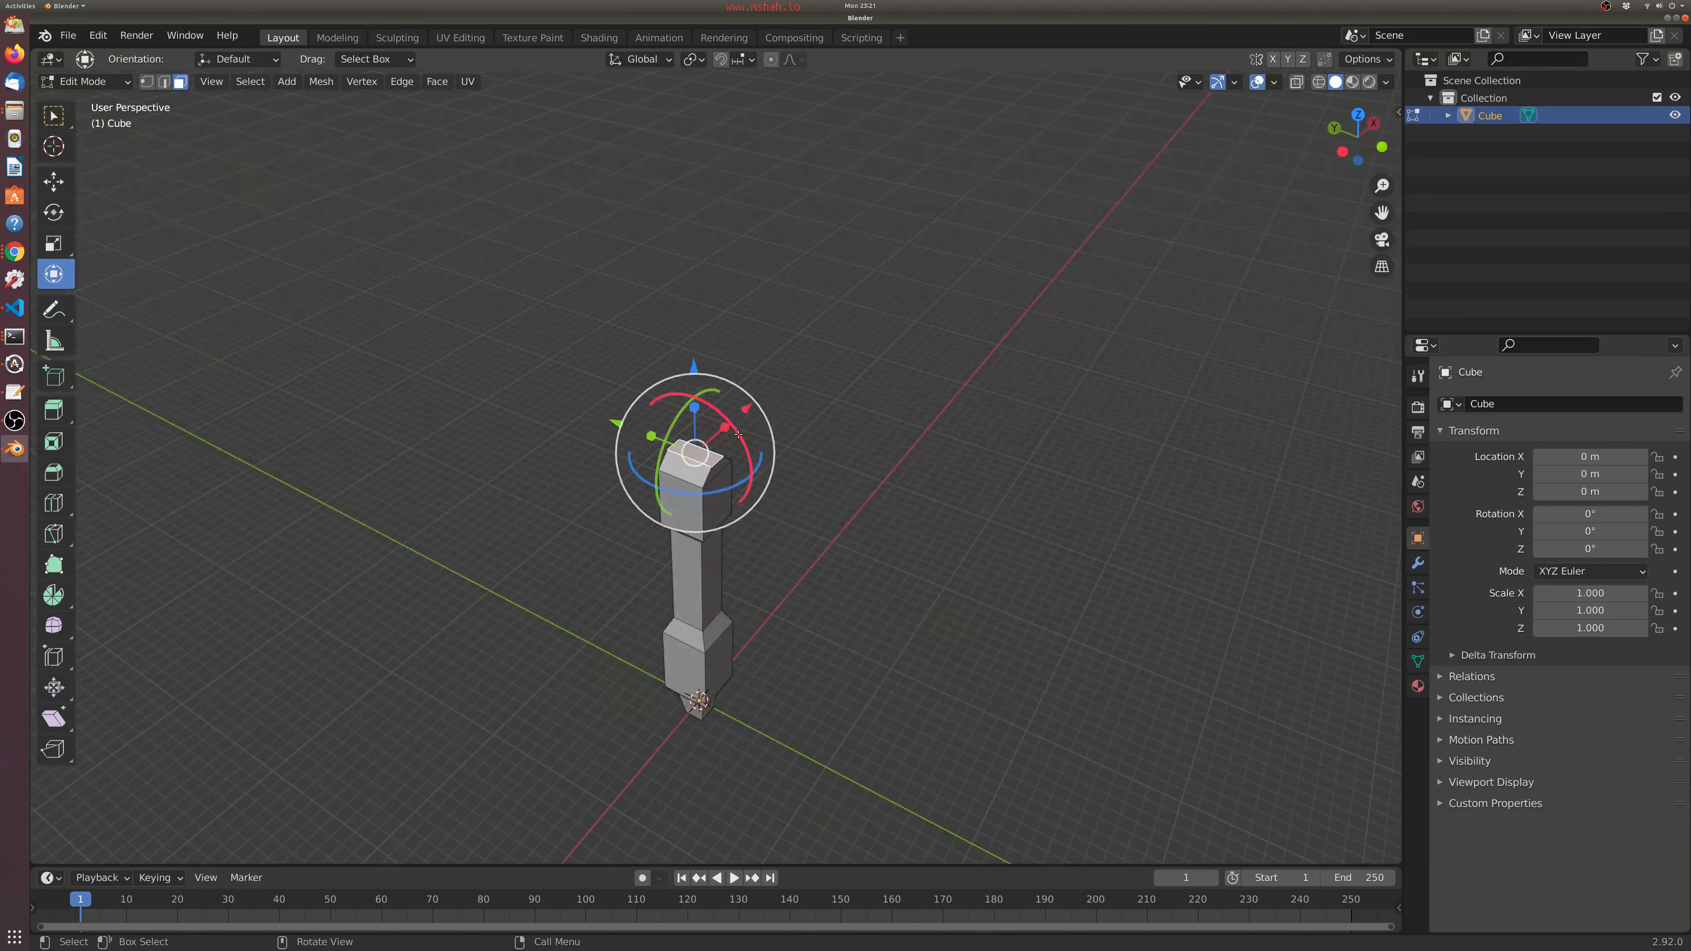
pyautogui.press('e')
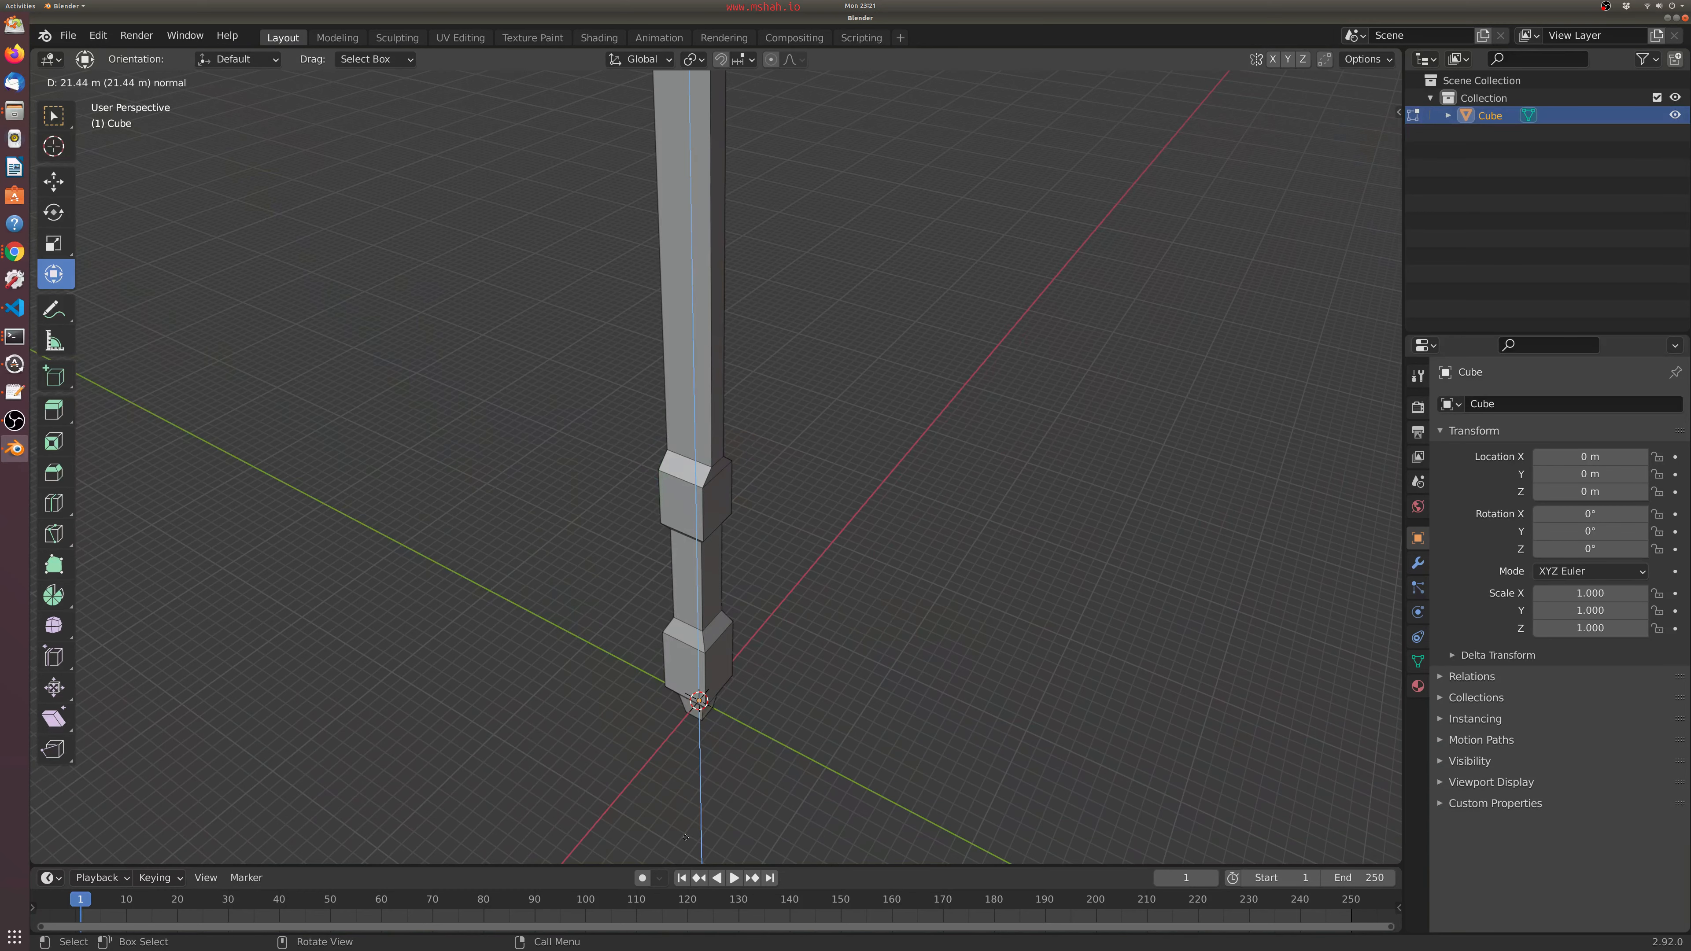
pyautogui.click(696, 97)
pyautogui.moveTo(844, 277); pyautogui.dragTo(864, 357, button='middle')
pyautogui.scroll(-3, 866, 247)
pyautogui.scroll(1, 865, 248)
pyautogui.scroll(2, 864, 357)
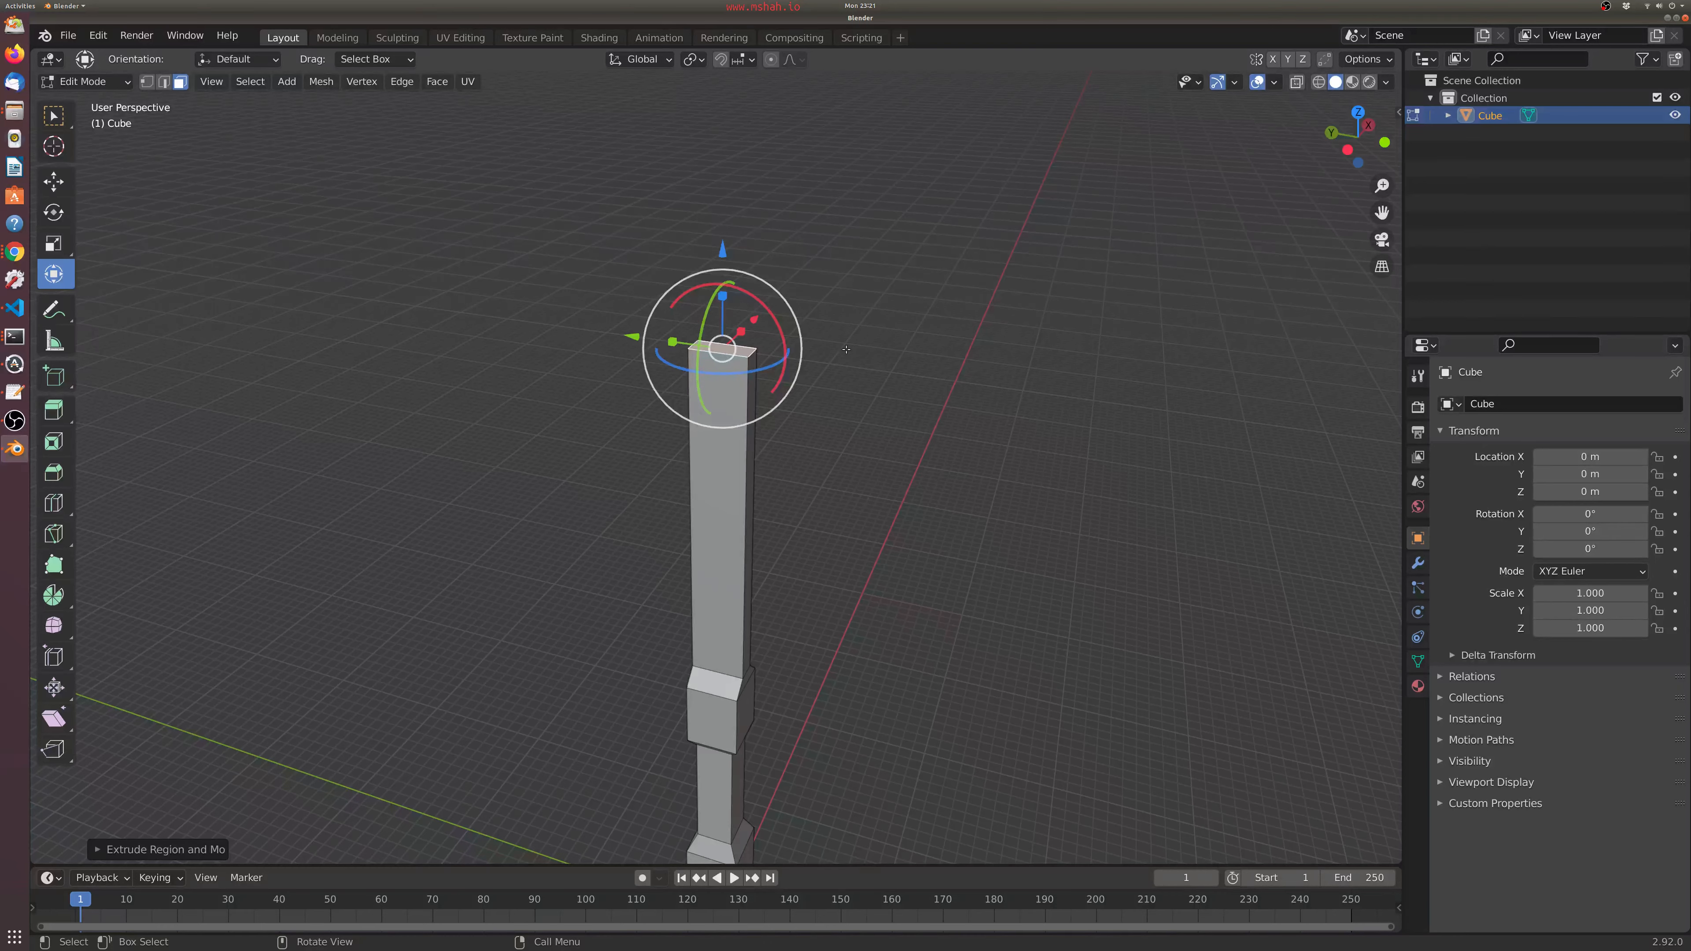
pyautogui.scroll(2, 827, 325)
pyautogui.scroll(-3, 825, 327)
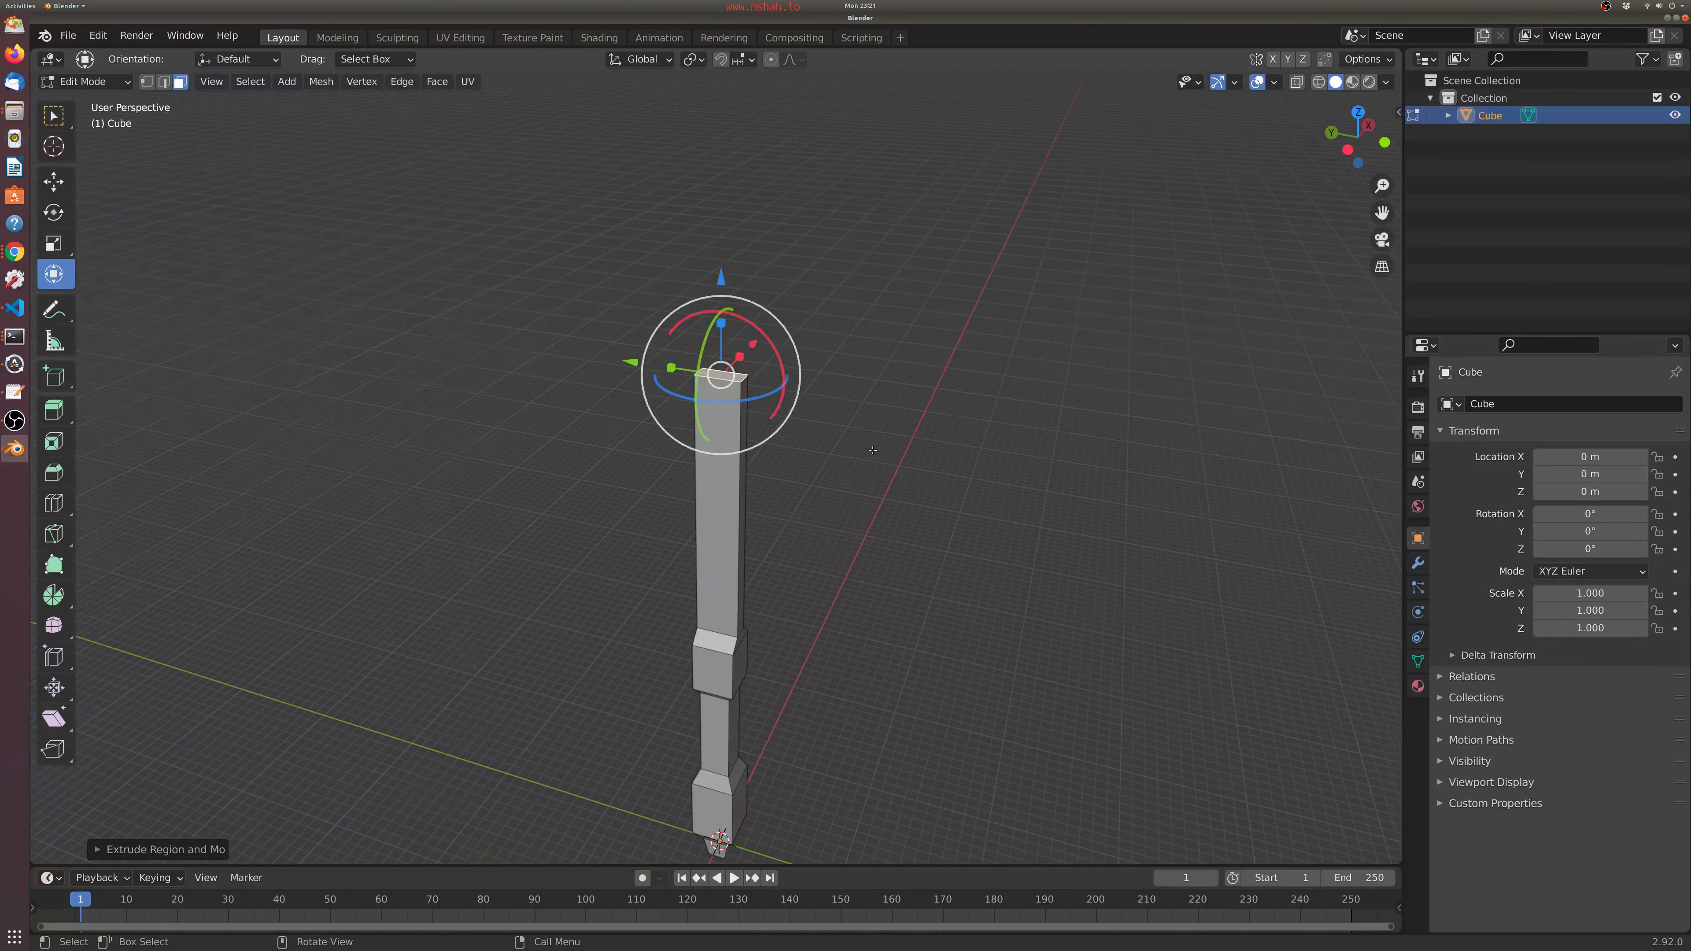
pyautogui.moveTo(824, 327); pyautogui.dragTo(854, 375, button='middle')
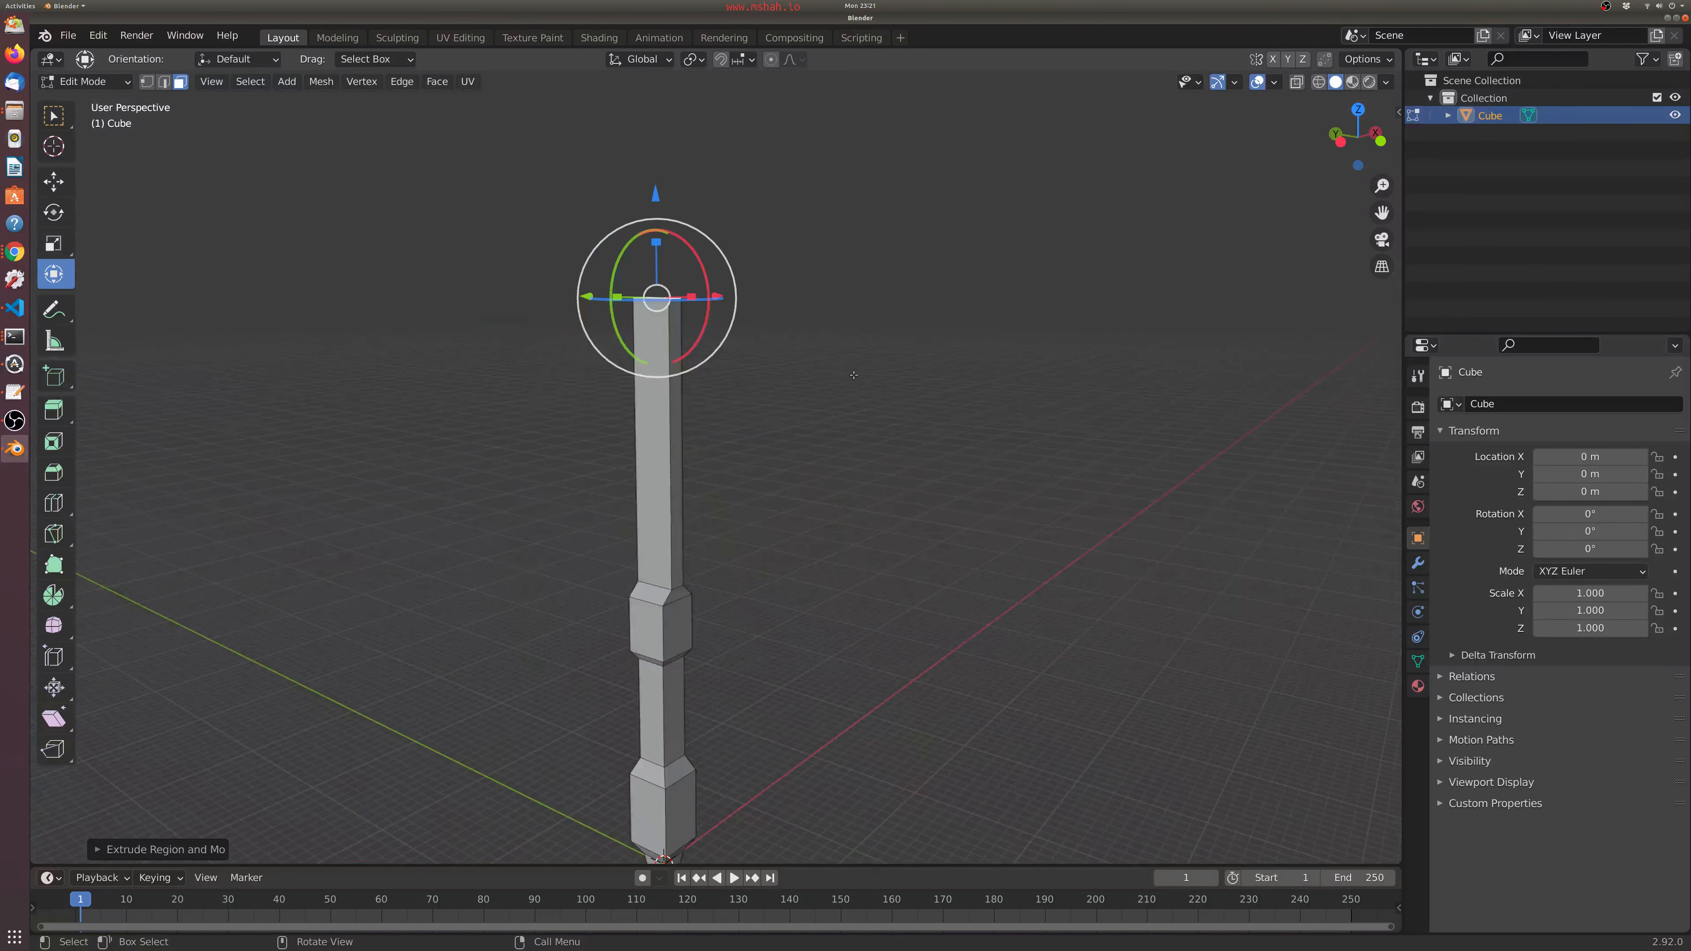
pyautogui.press('g')
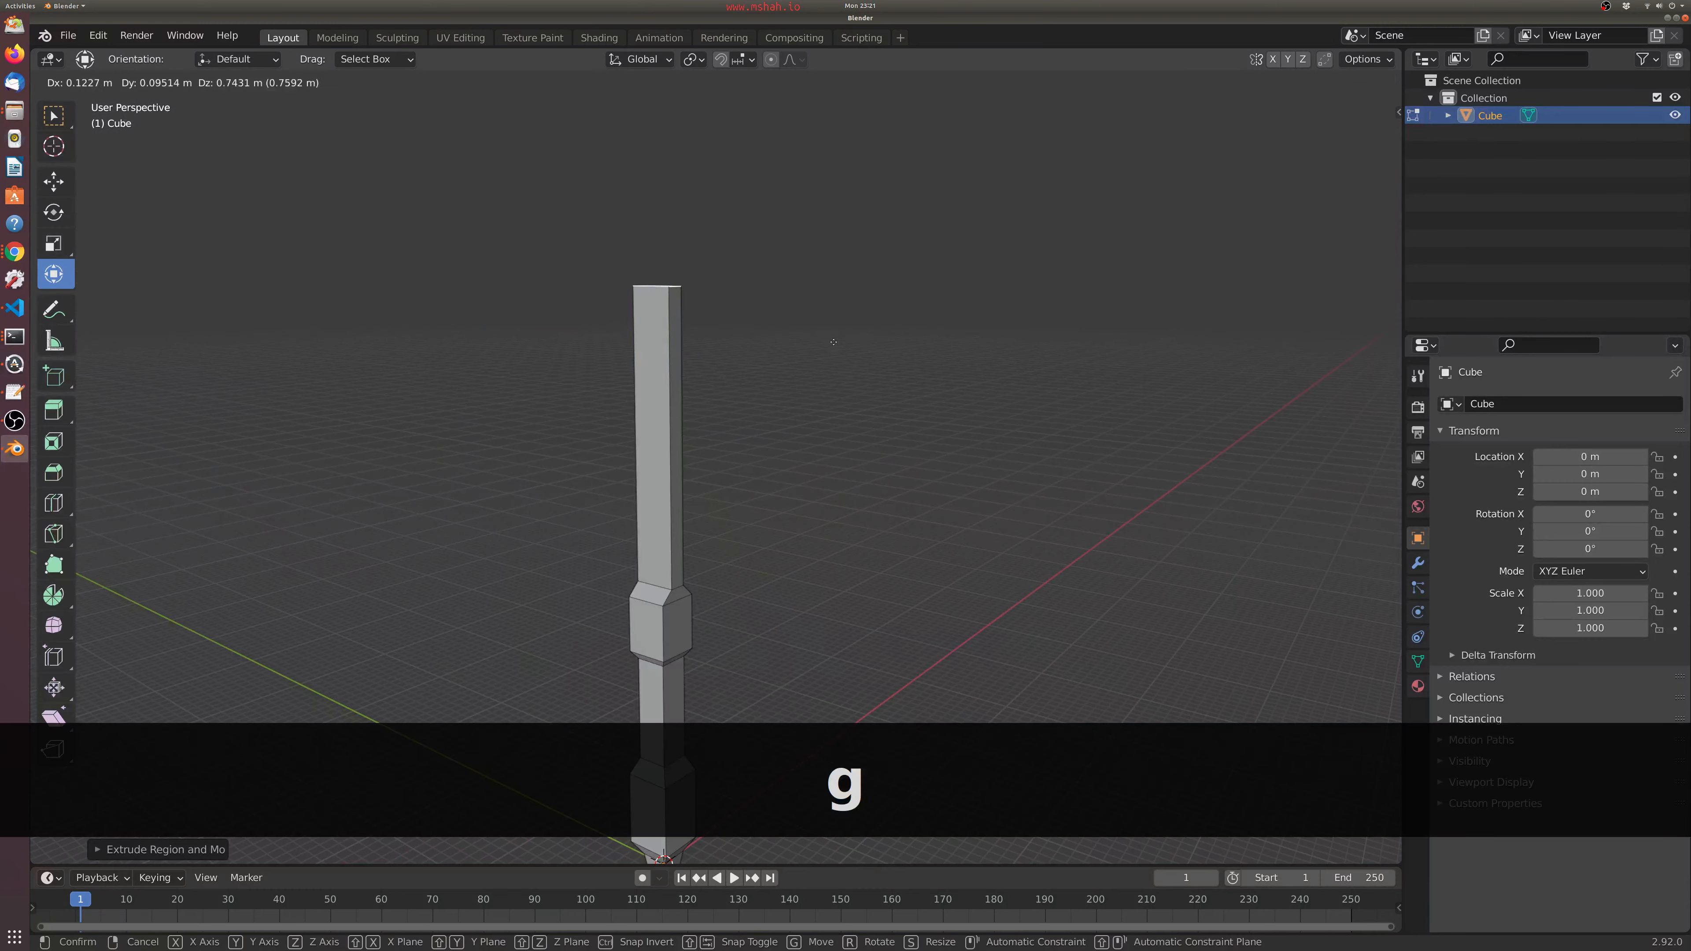
pyautogui.press('g')
pyautogui.press('g')
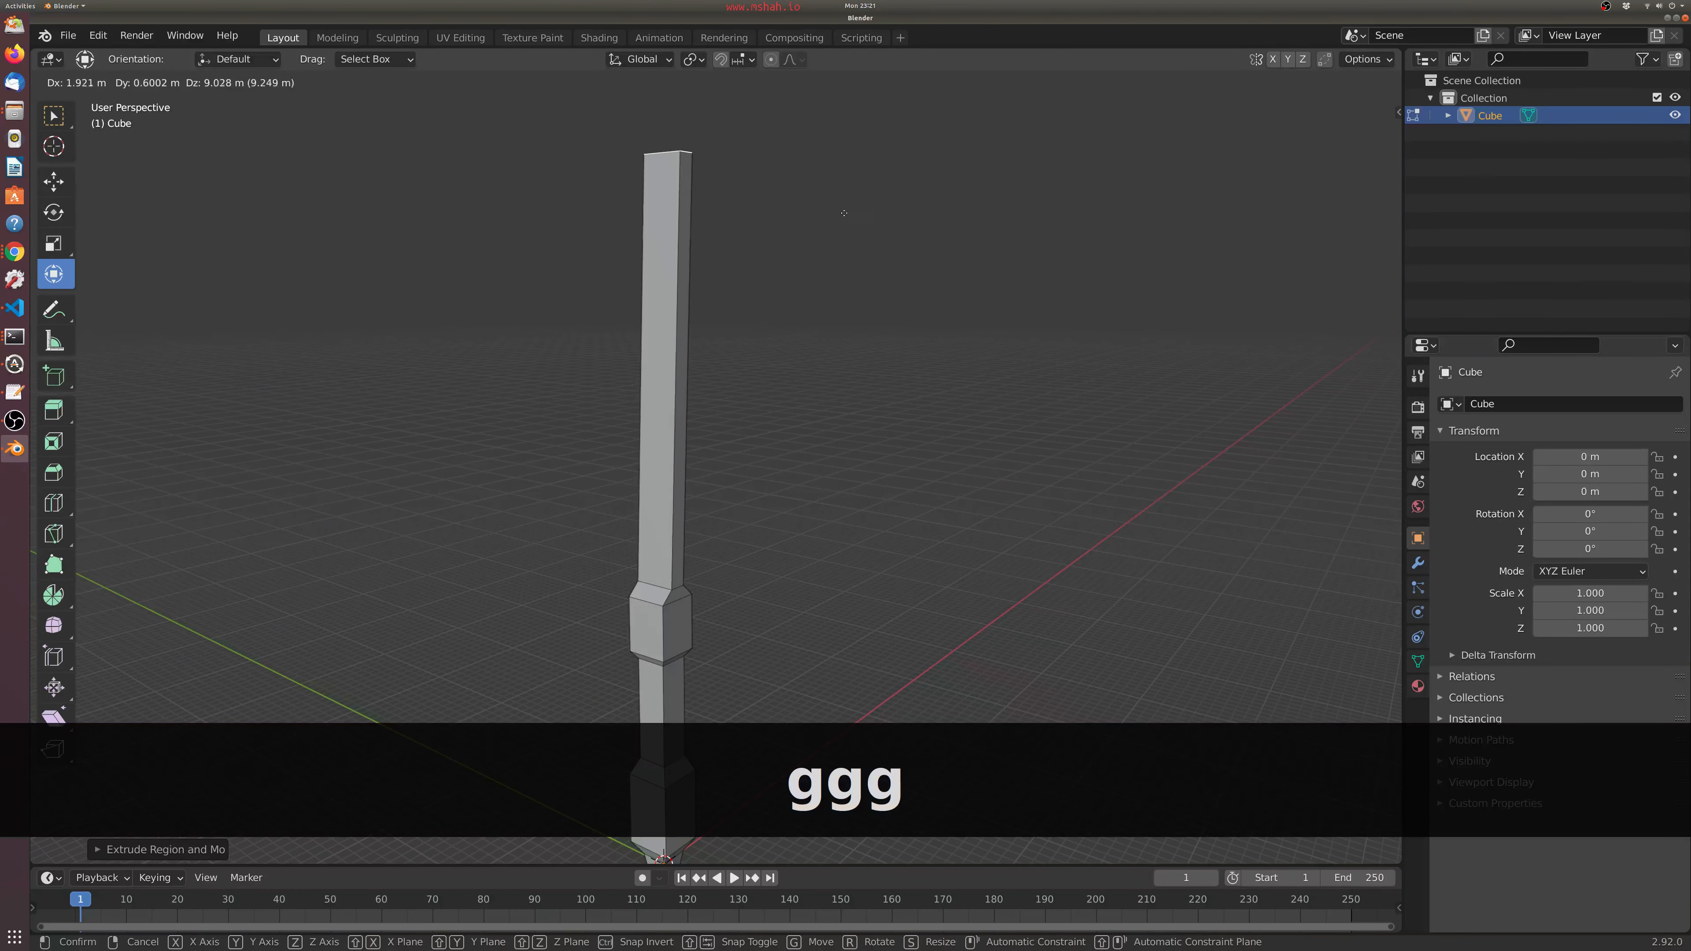
pyautogui.press('Escape')
pyautogui.press('g')
pyautogui.press('g')
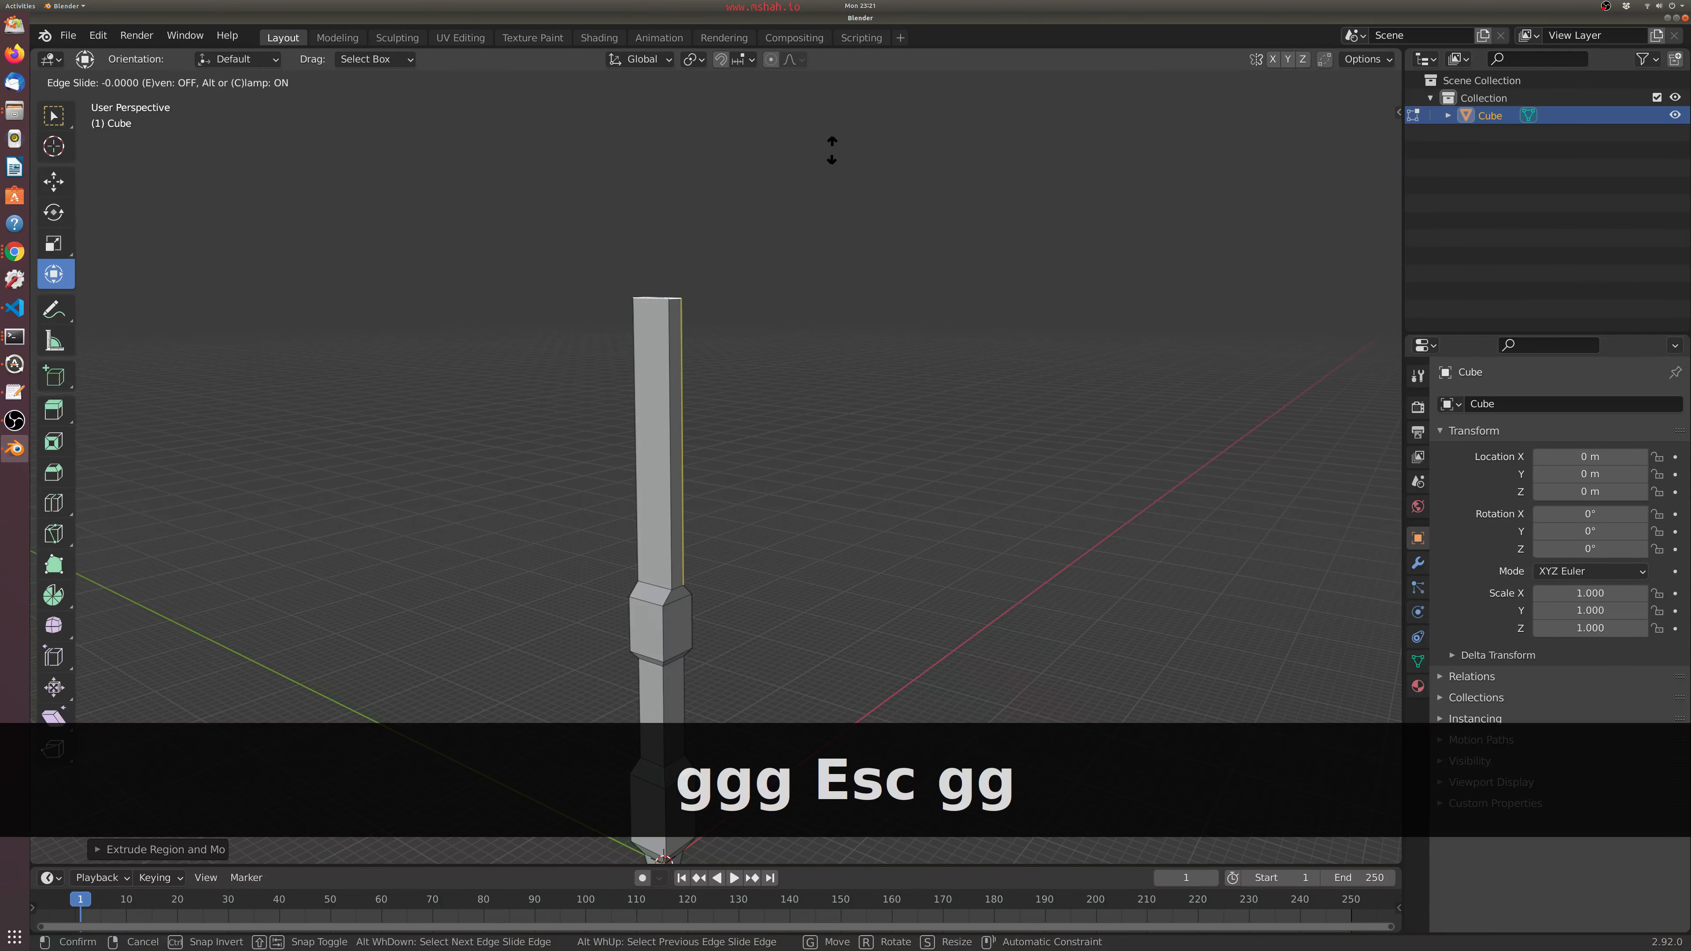
pyautogui.rightClick(812, 215)
# - Move the blade's top face further up along Z to lengthen the blade, and clear the selection
pyautogui.moveTo(812, 215); pyautogui.dragTo(714, 424, button='middle')
pyautogui.moveTo(658, 414); pyautogui.dragTo(634, 175)
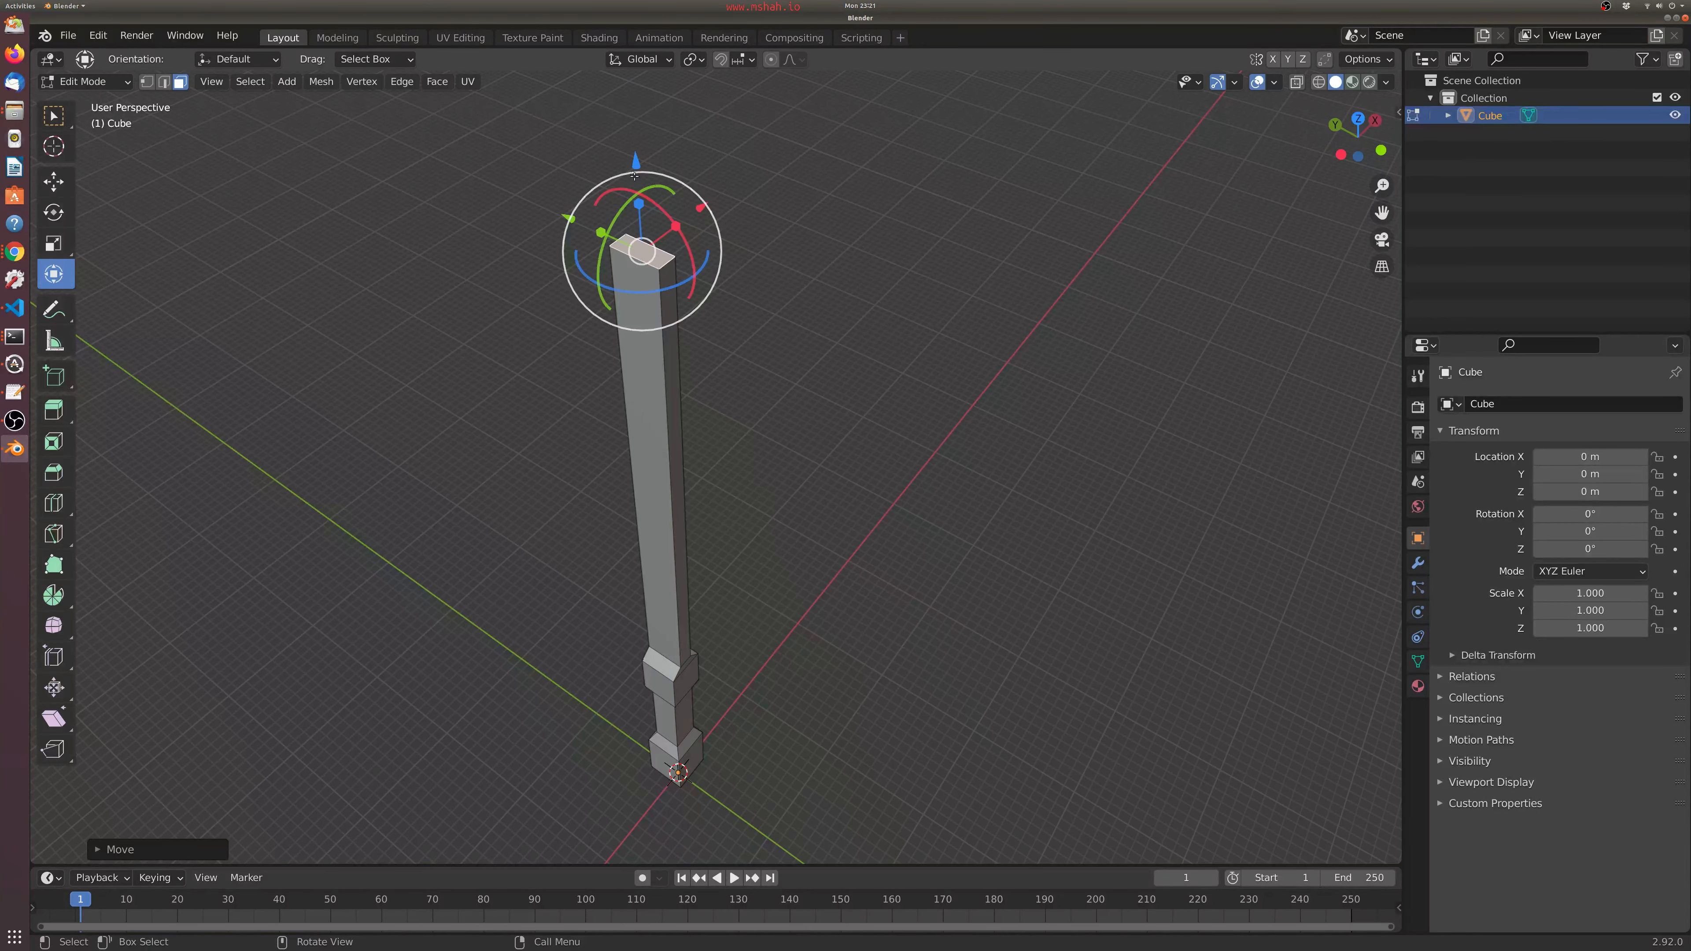
pyautogui.moveTo(822, 486); pyautogui.dragTo(709, 440, button='middle')
pyautogui.click(717, 452)
# - Extrude the blade's top face upward about 0.8 m and scale it to about 0.6 to form a tapered tip
pyautogui.press('KP_1')
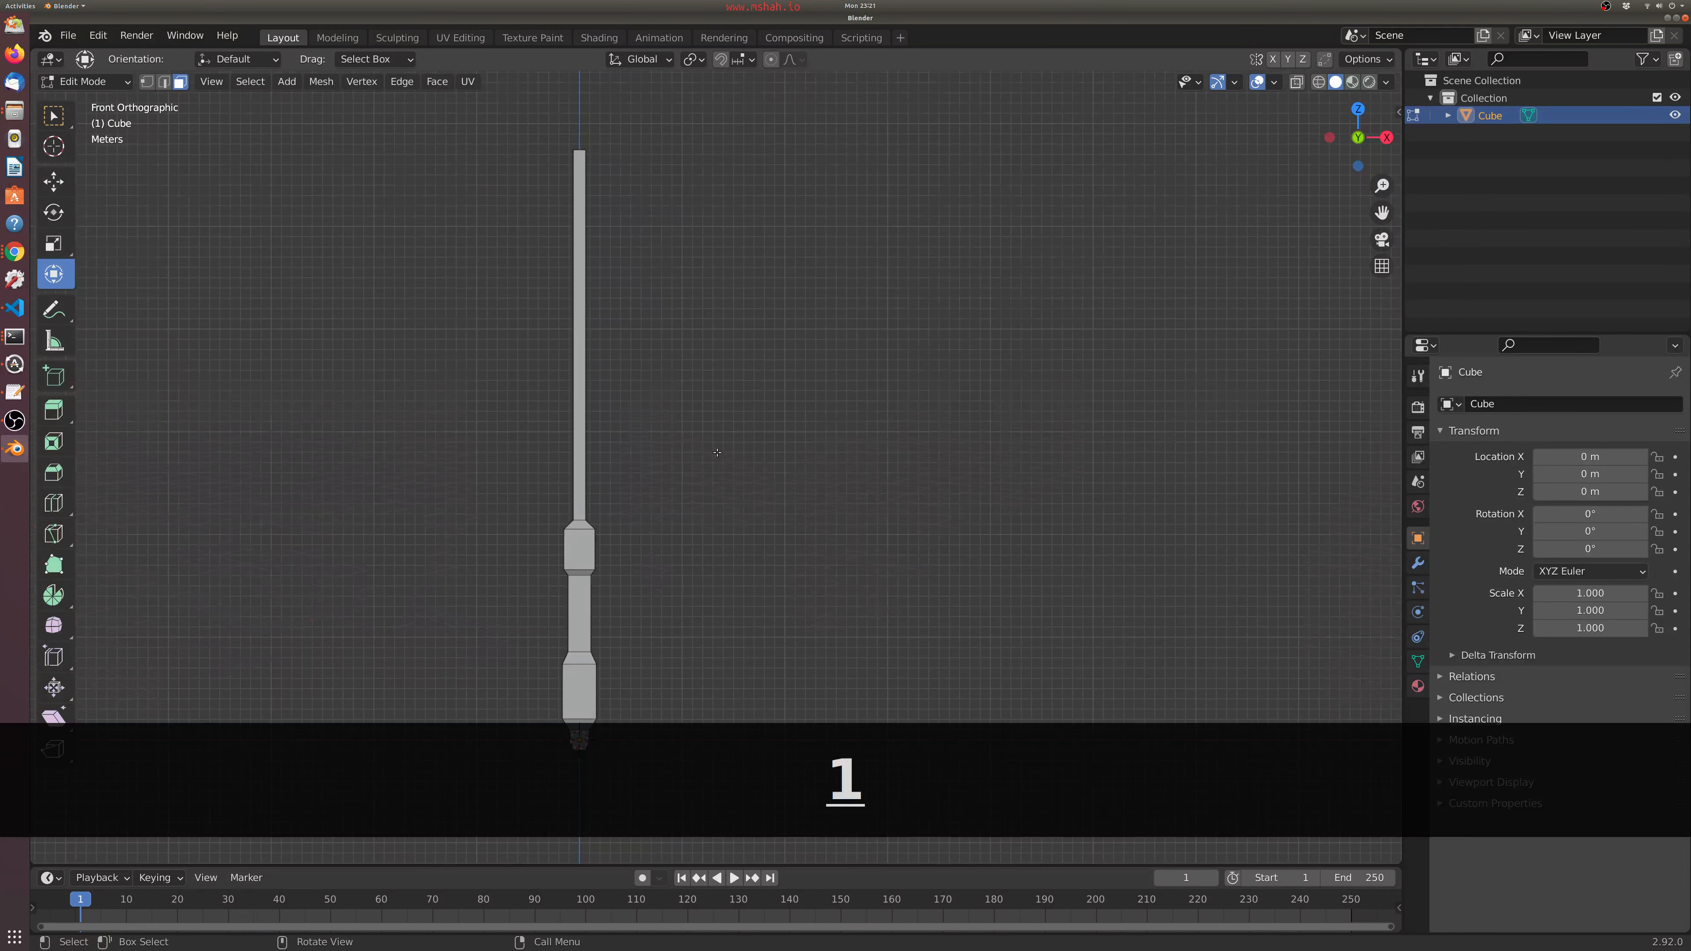
pyautogui.moveTo(672, 352); pyautogui.dragTo(739, 426, button='middle')
pyautogui.click(656, 193)
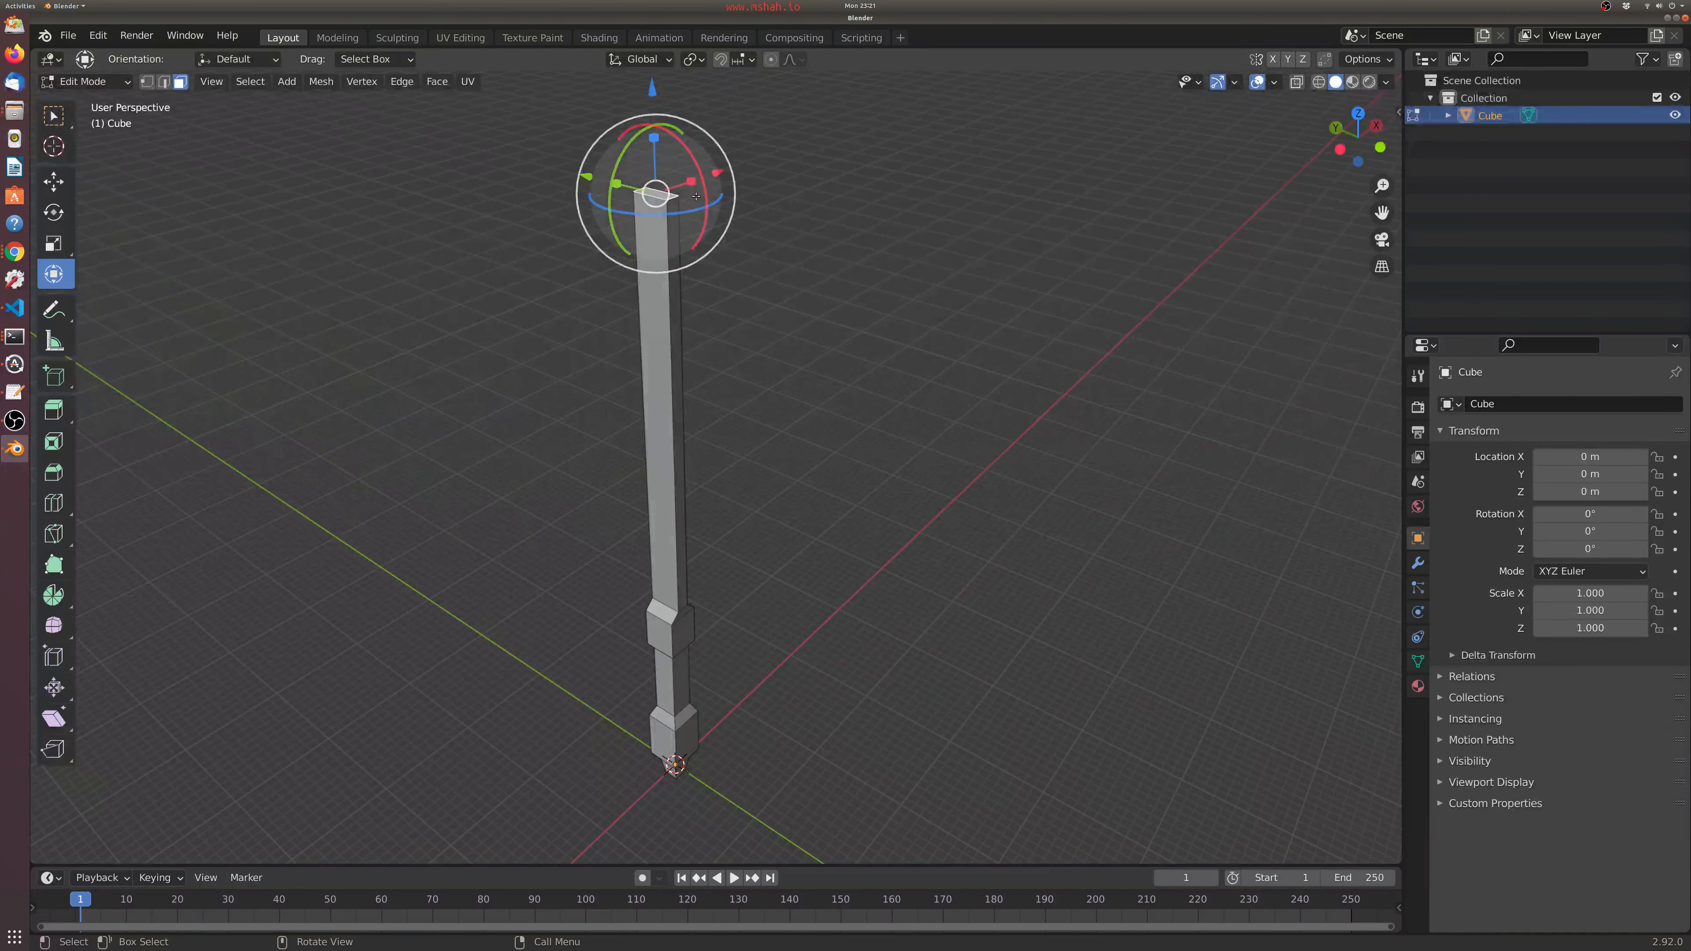
pyautogui.scroll(3, 666, 196)
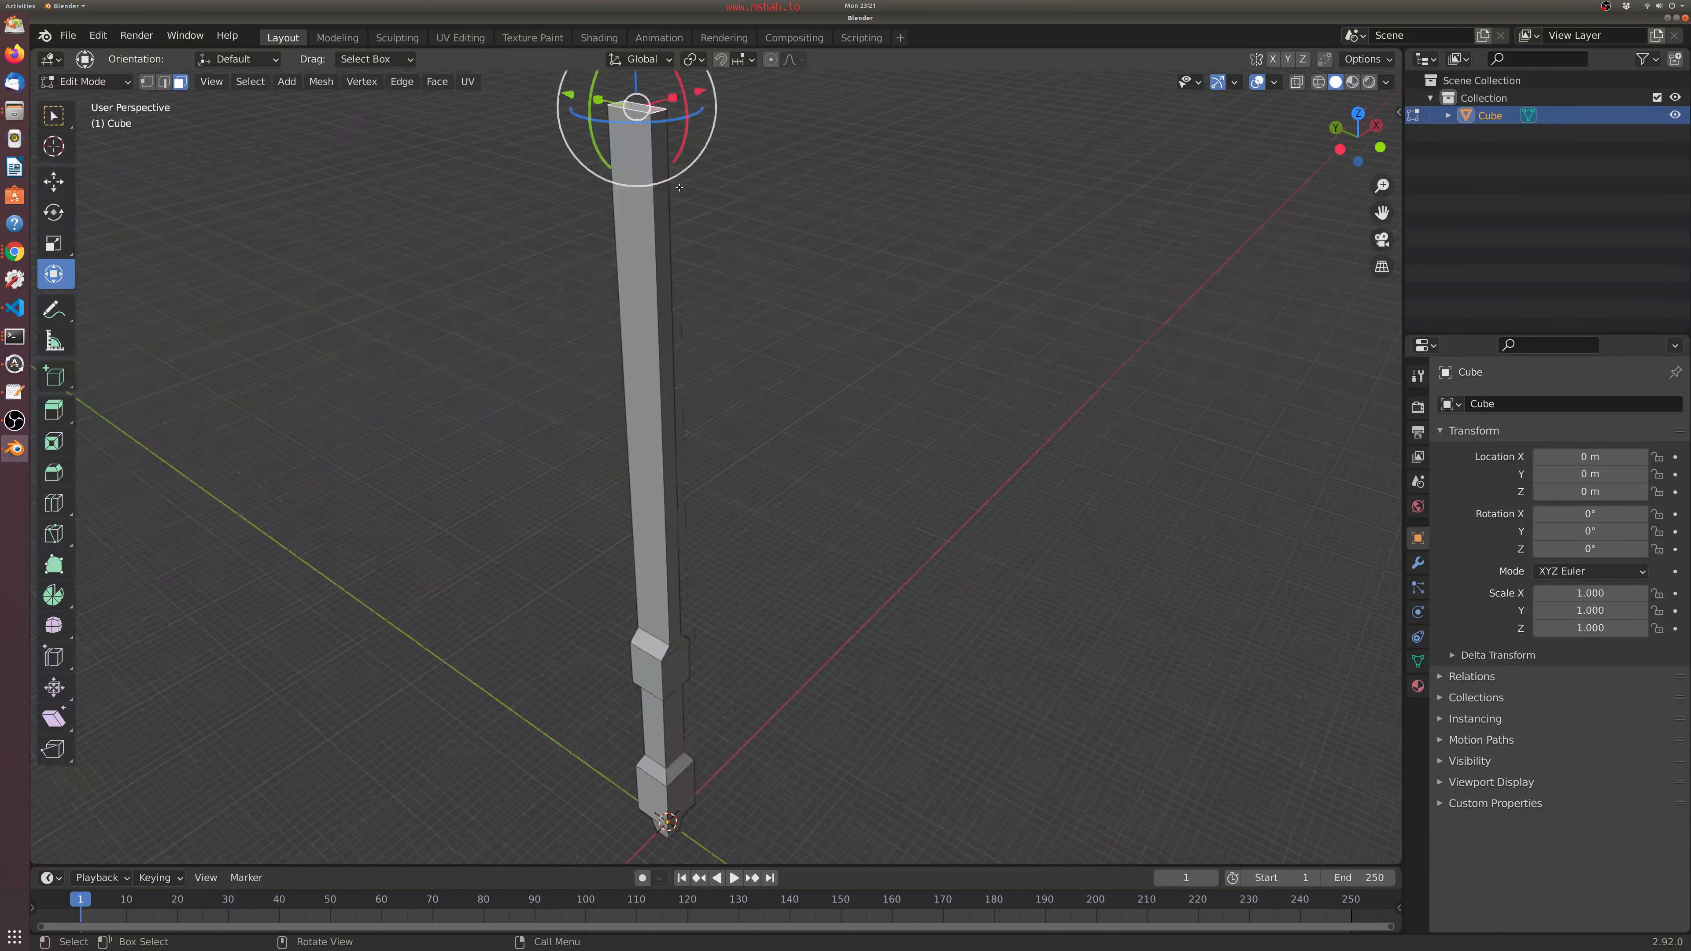
pyautogui.moveTo(666, 196); pyautogui.dragTo(673, 253, button='middle')
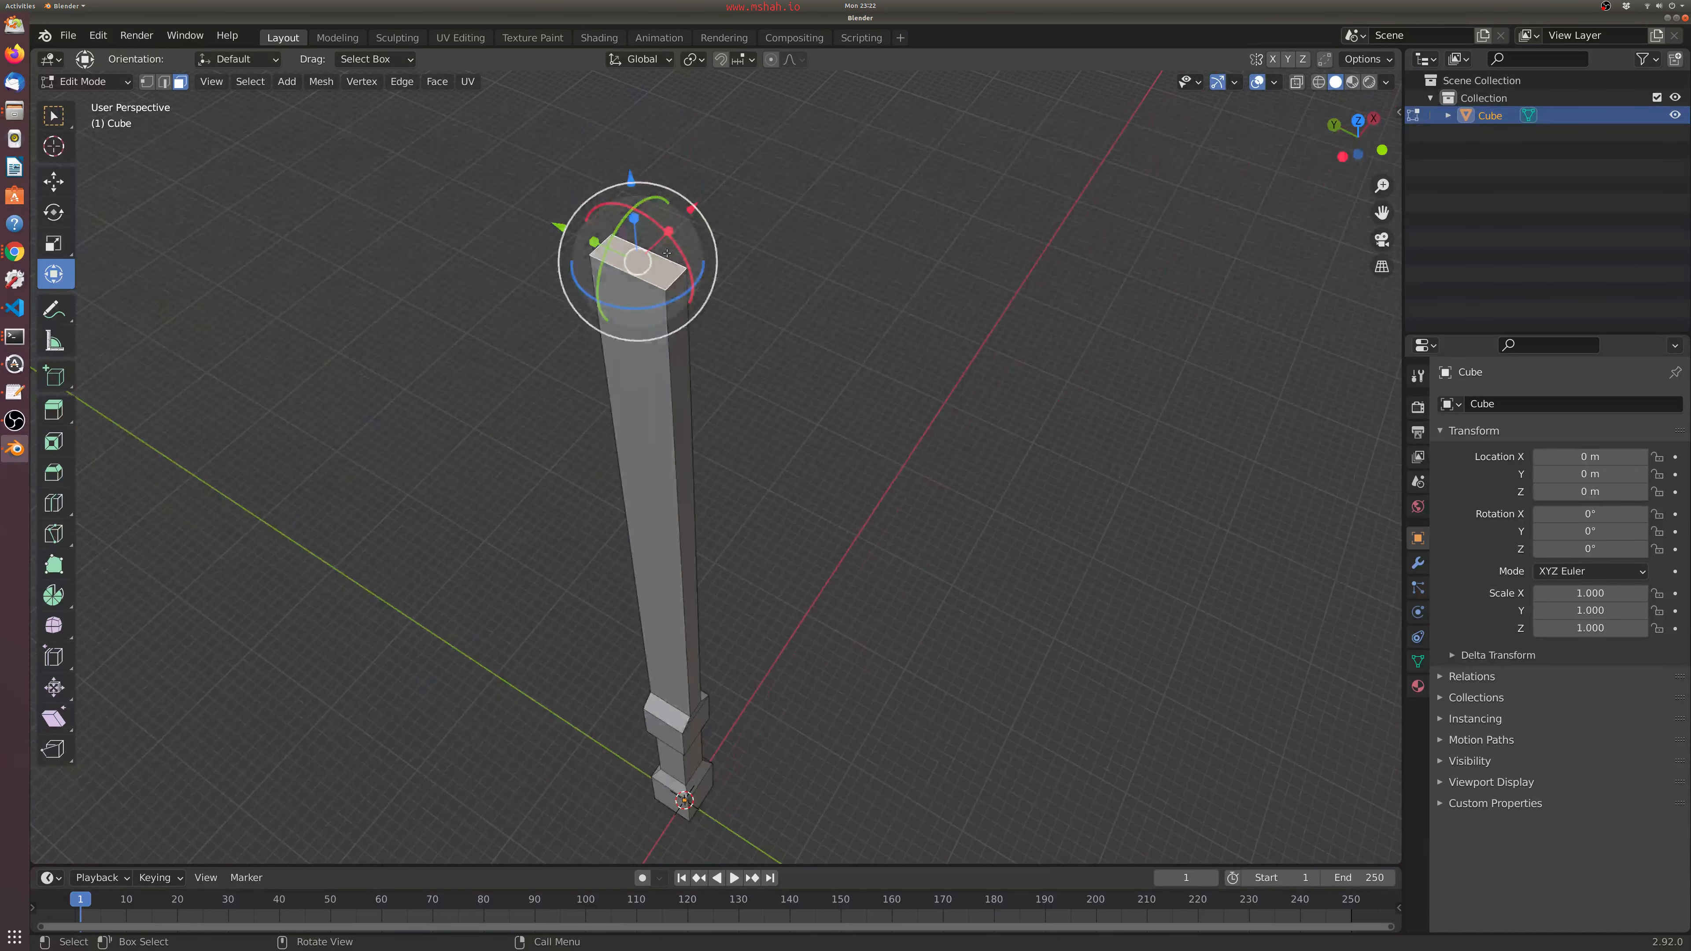
pyautogui.press('e')
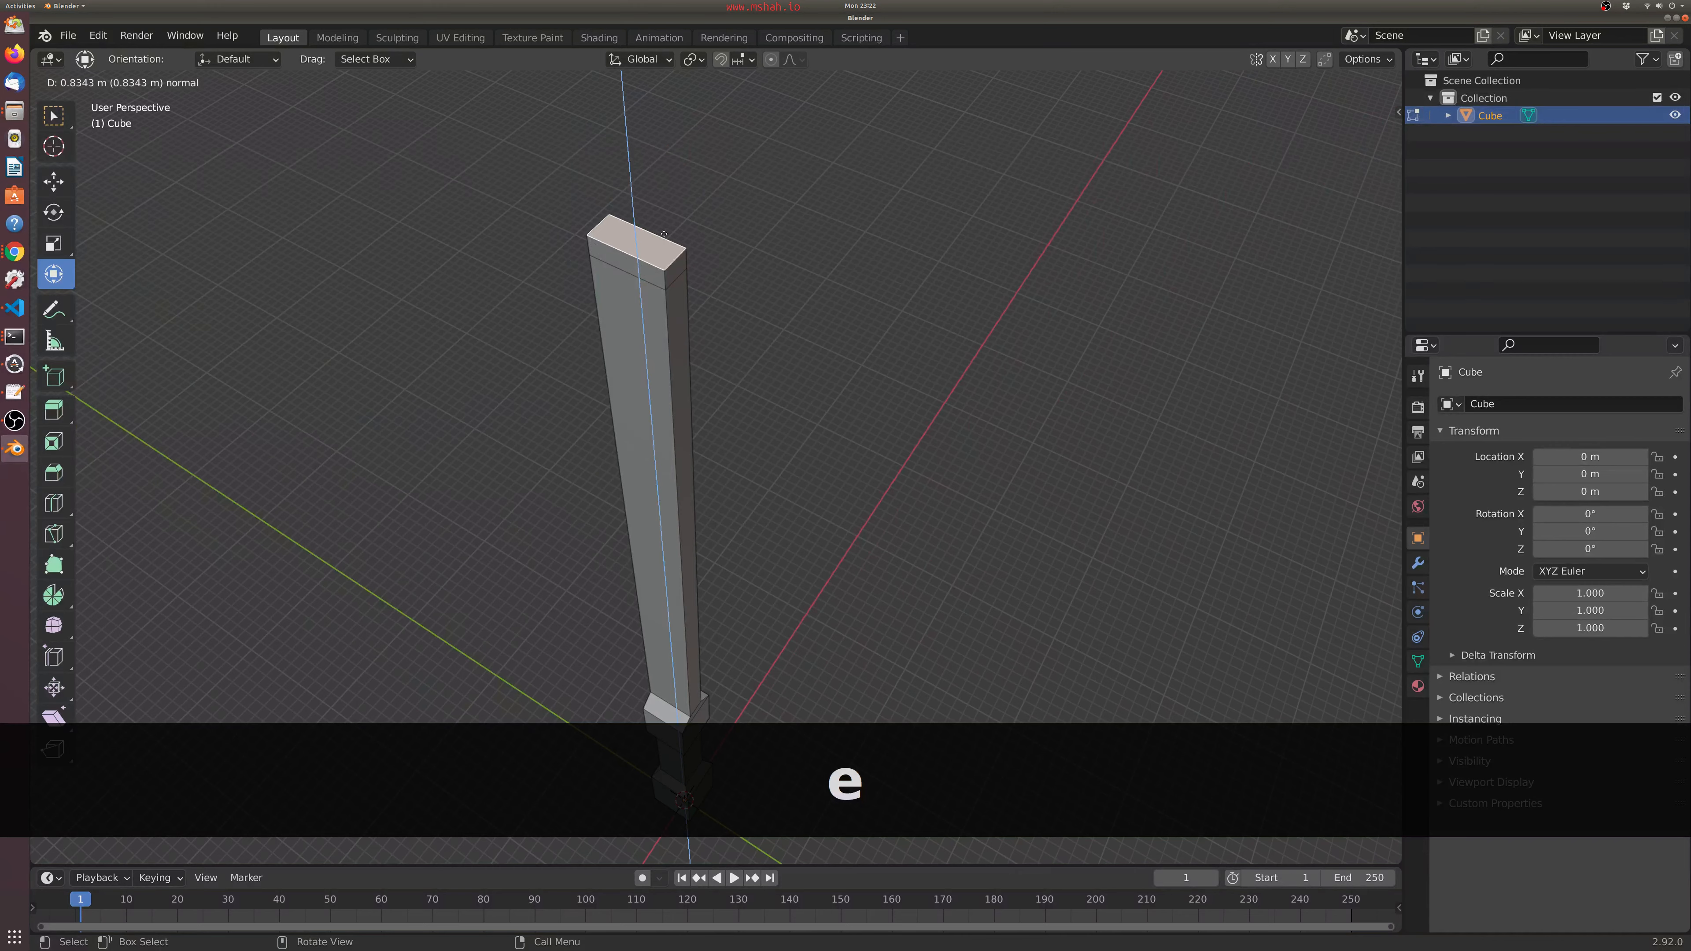
pyautogui.click(664, 234)
pyautogui.press('s')
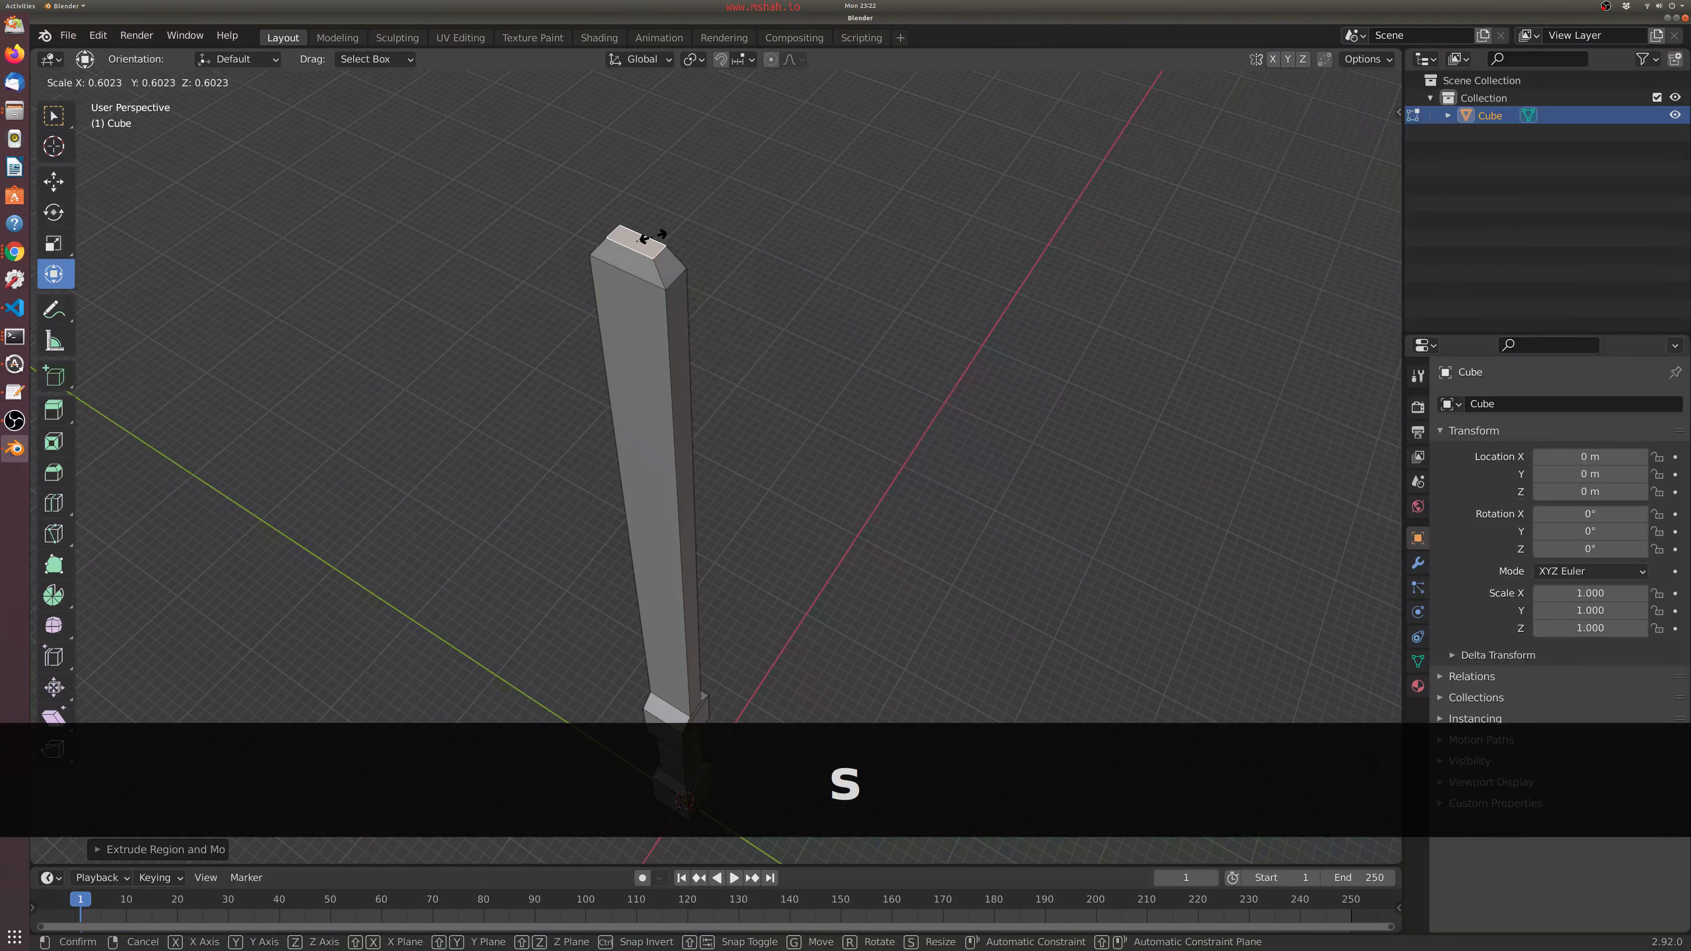
pyautogui.click(646, 237)
pyautogui.click(798, 400)
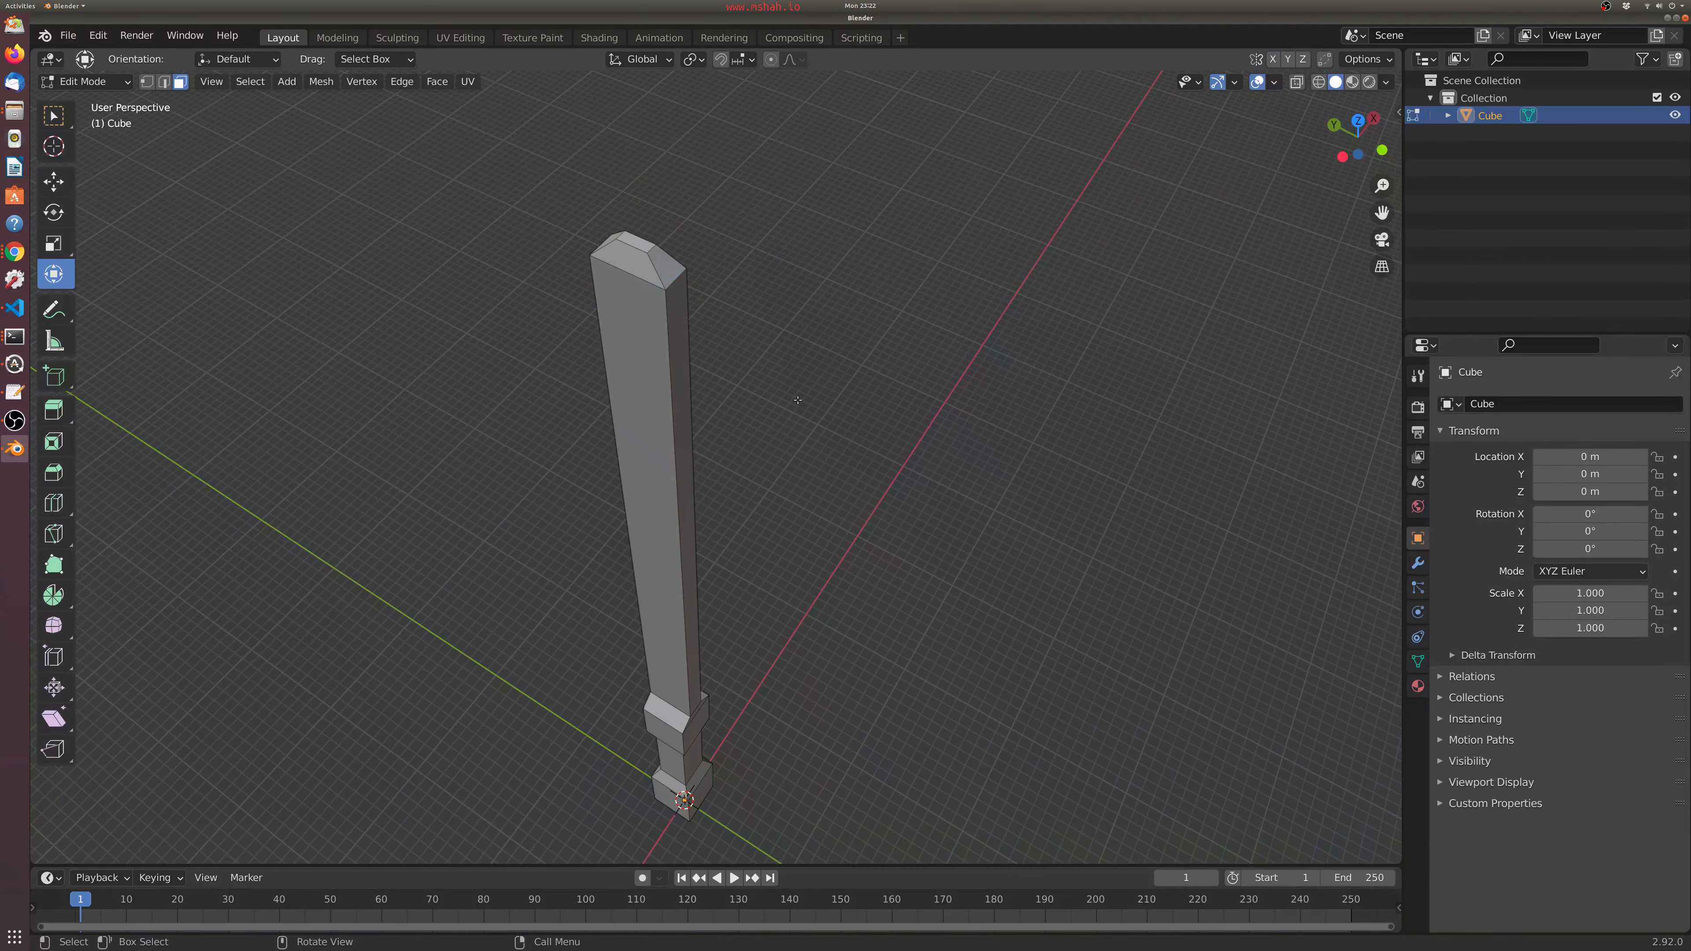
# - Select the +X side face of the block just below the blade and switch to the front view
pyautogui.moveTo(801, 519); pyautogui.dragTo(773, 431, button='middle')
pyautogui.press('KP_1')
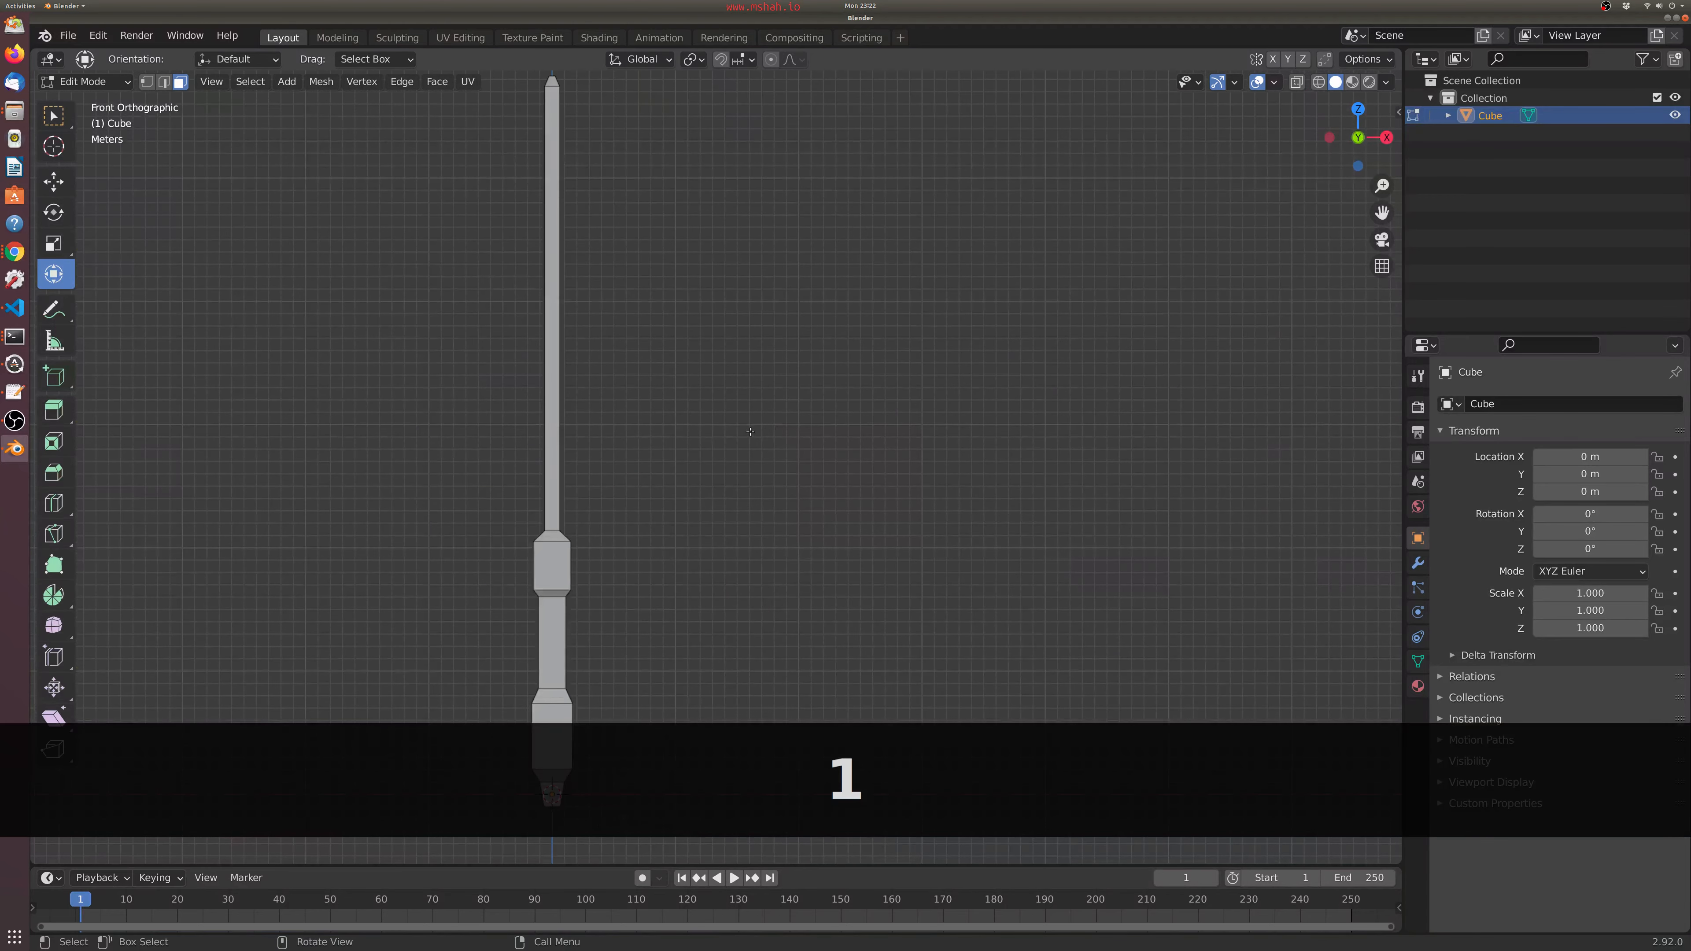
pyautogui.moveTo(690, 514); pyautogui.dragTo(644, 568, button='middle')
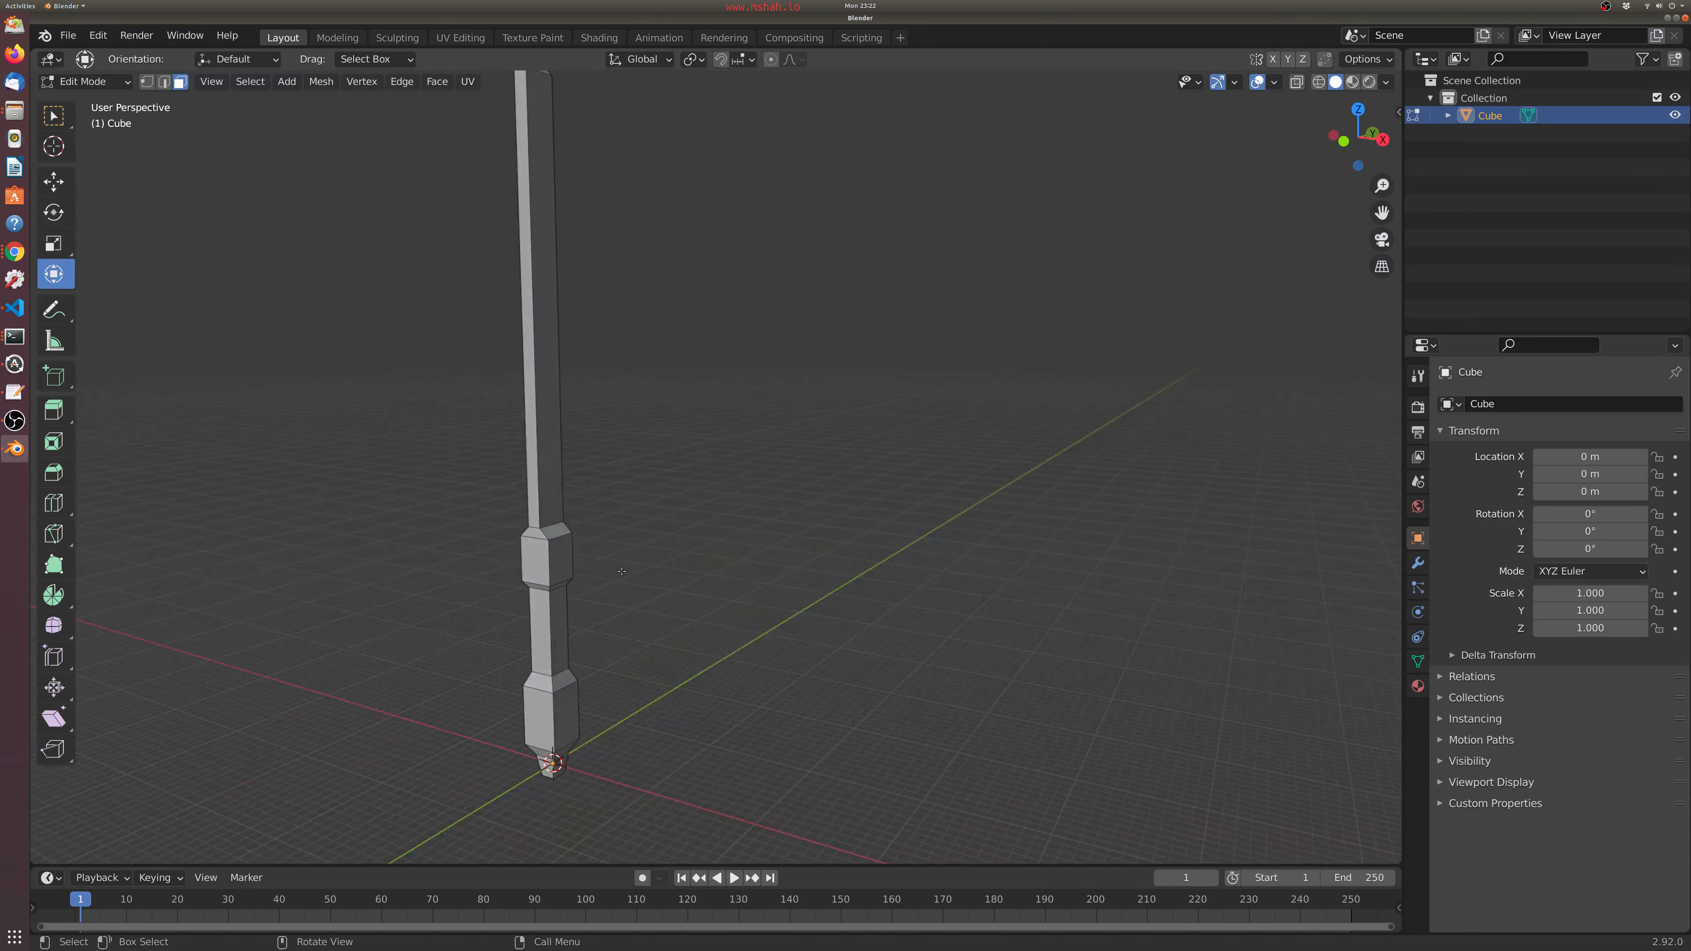
pyautogui.click(564, 559)
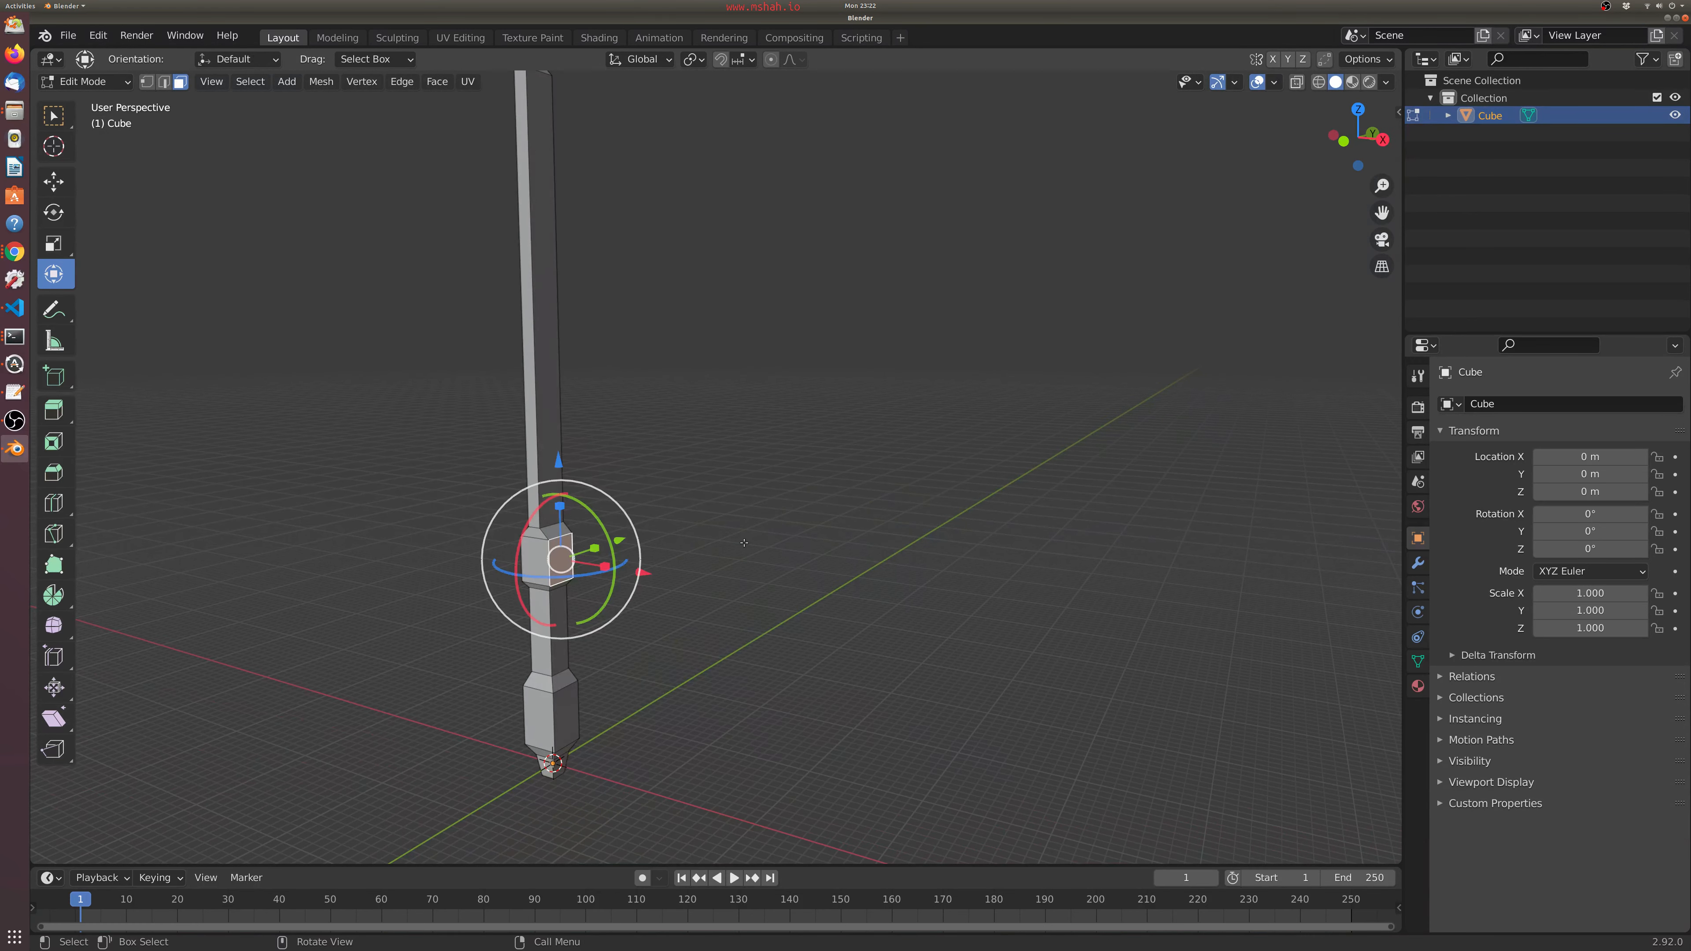
pyautogui.press('KP_1')
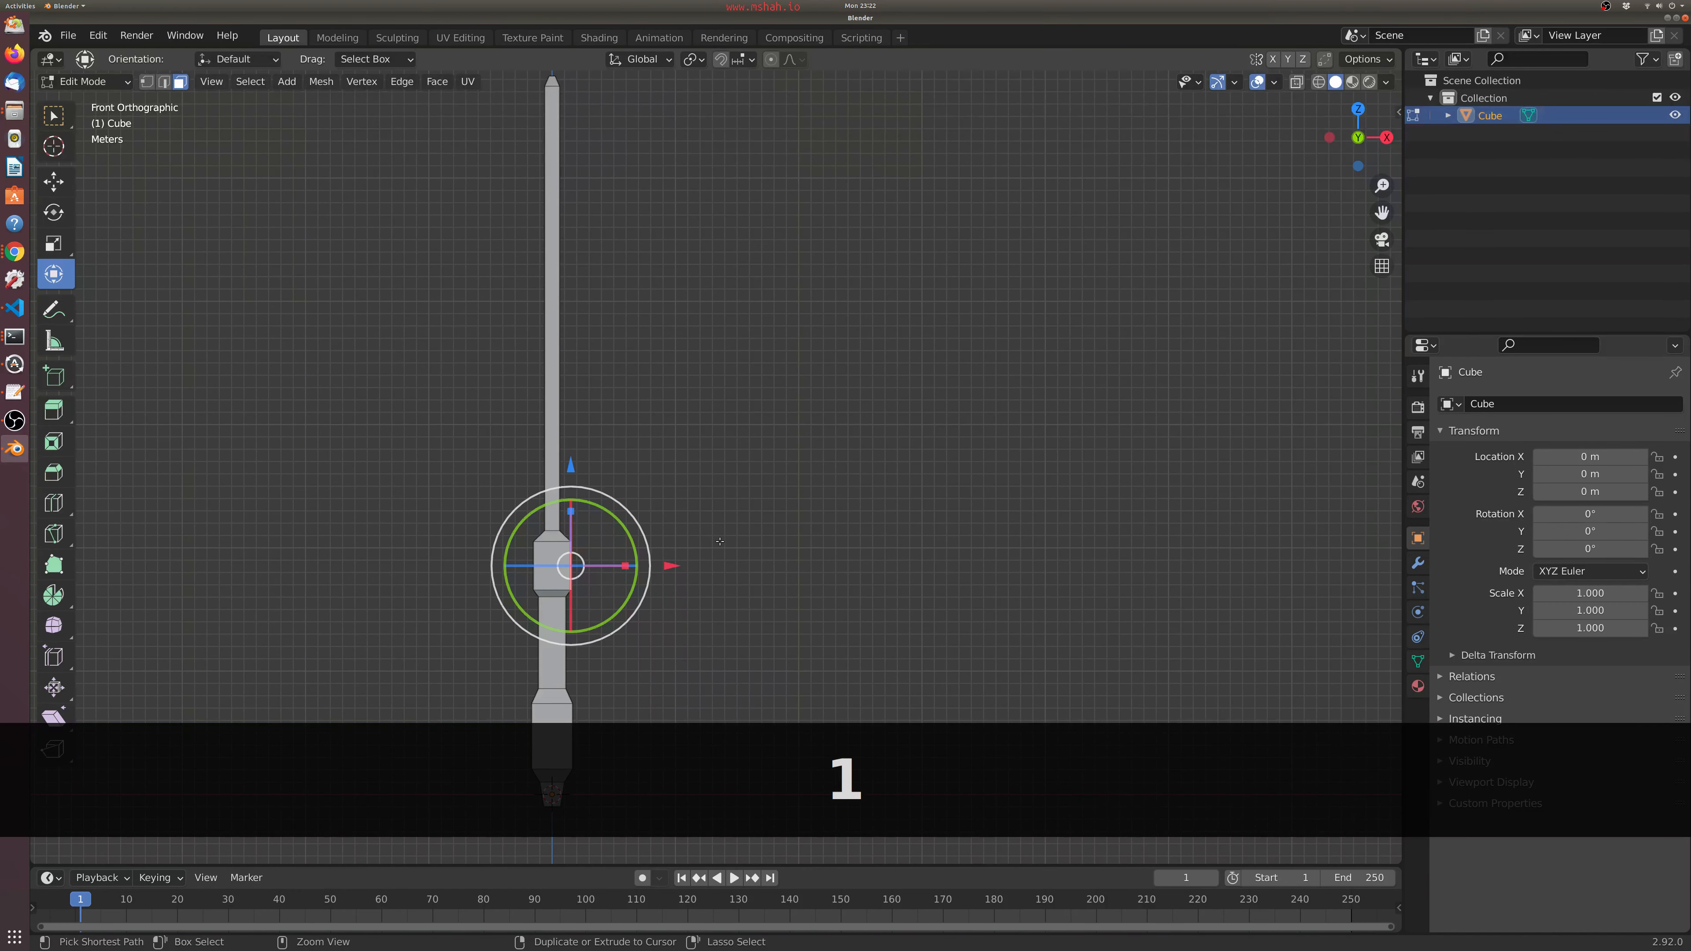
# - Extrude the selected side face to the cursor in three long segments forming an arm that bends upward, and inspect it from other angles
pyautogui.keyDown('ctrl'); pyautogui.rightClick(724, 534); pyautogui.keyUp('ctrl')
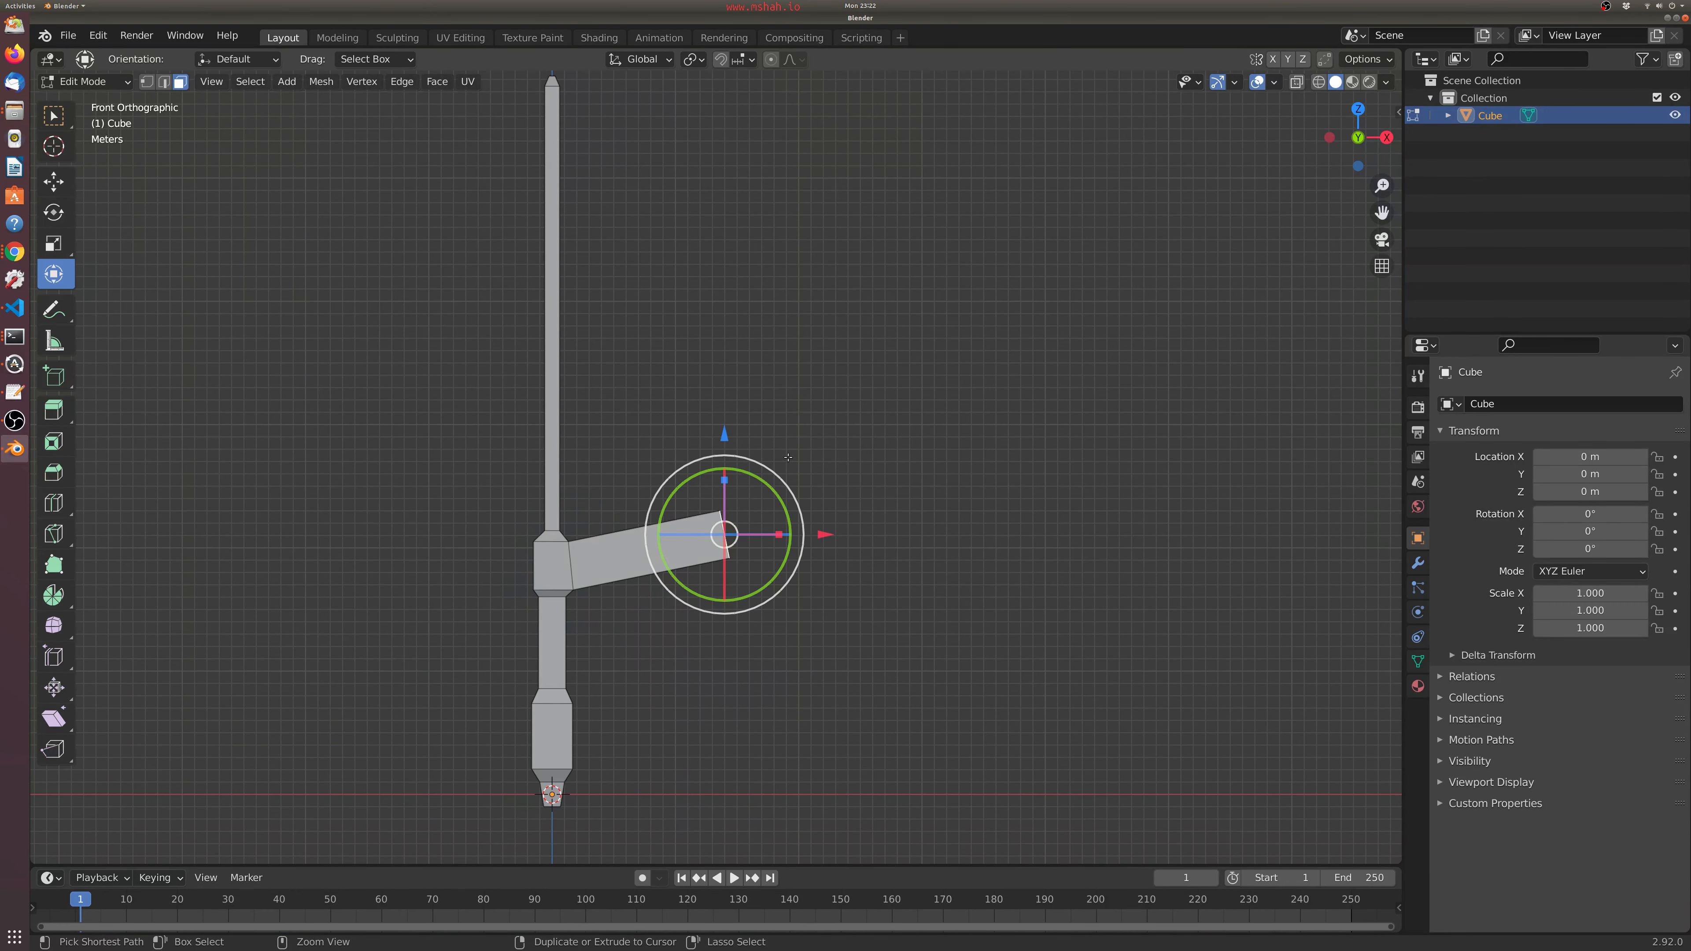
pyautogui.keyDown('ctrl'); pyautogui.rightClick(786, 443); pyautogui.keyUp('ctrl')
pyautogui.keyDown('ctrl'); pyautogui.rightClick(747, 352); pyautogui.keyUp('ctrl')
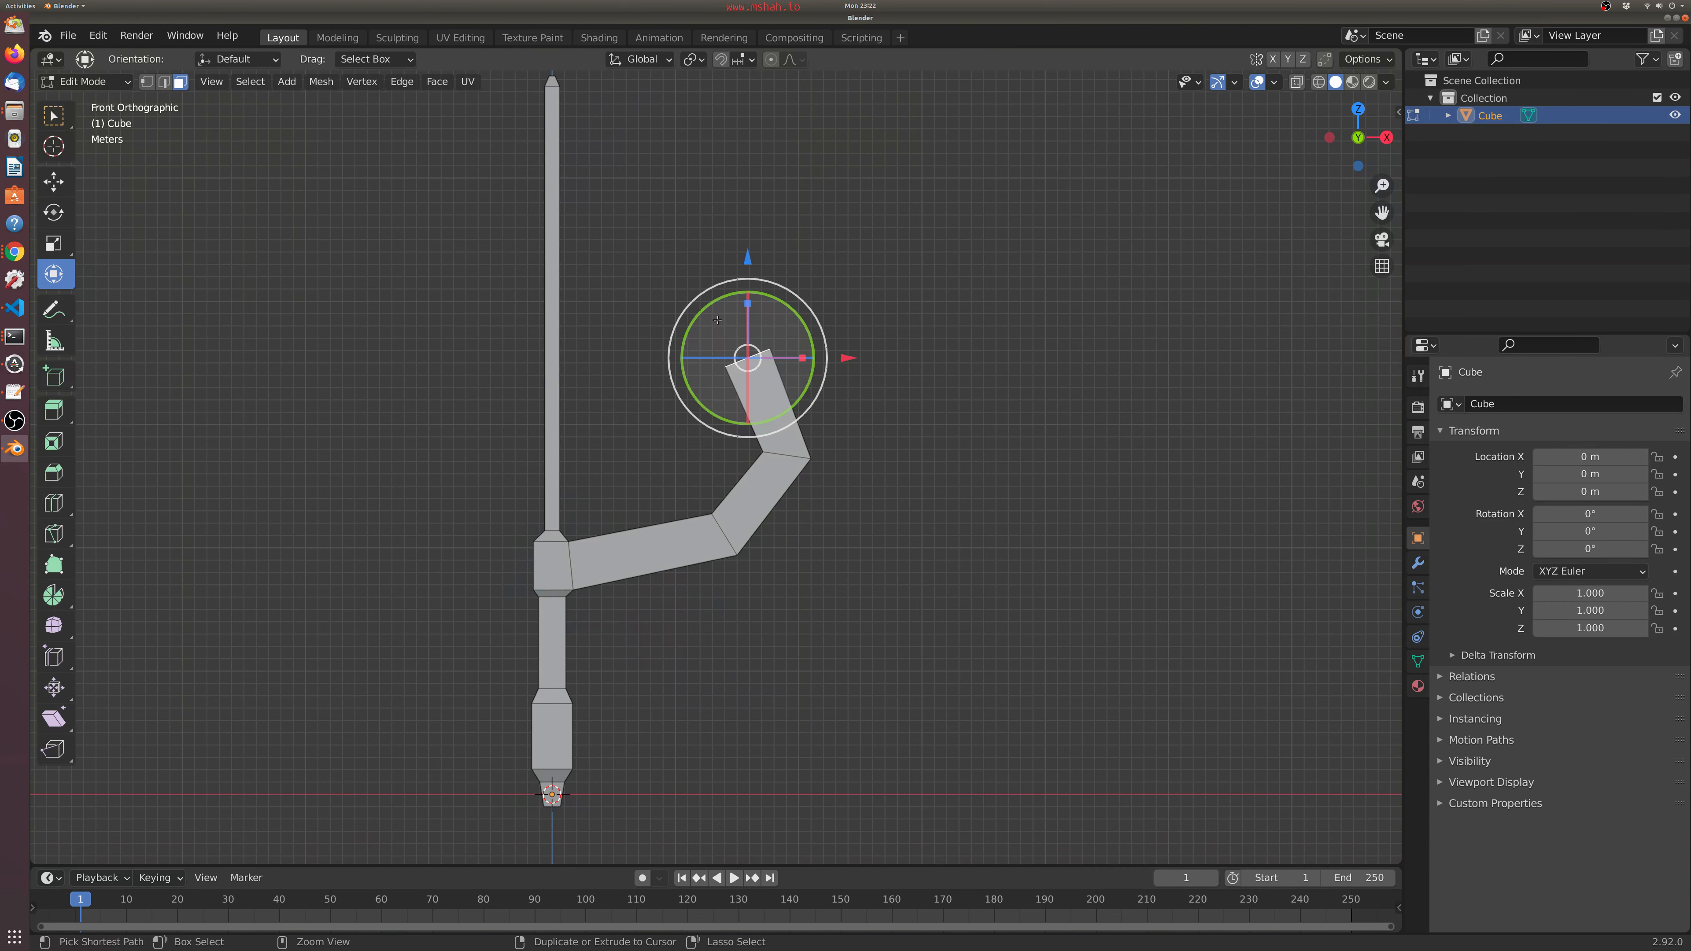
pyautogui.moveTo(761, 605); pyautogui.dragTo(719, 657, button='middle')
pyautogui.press('1')
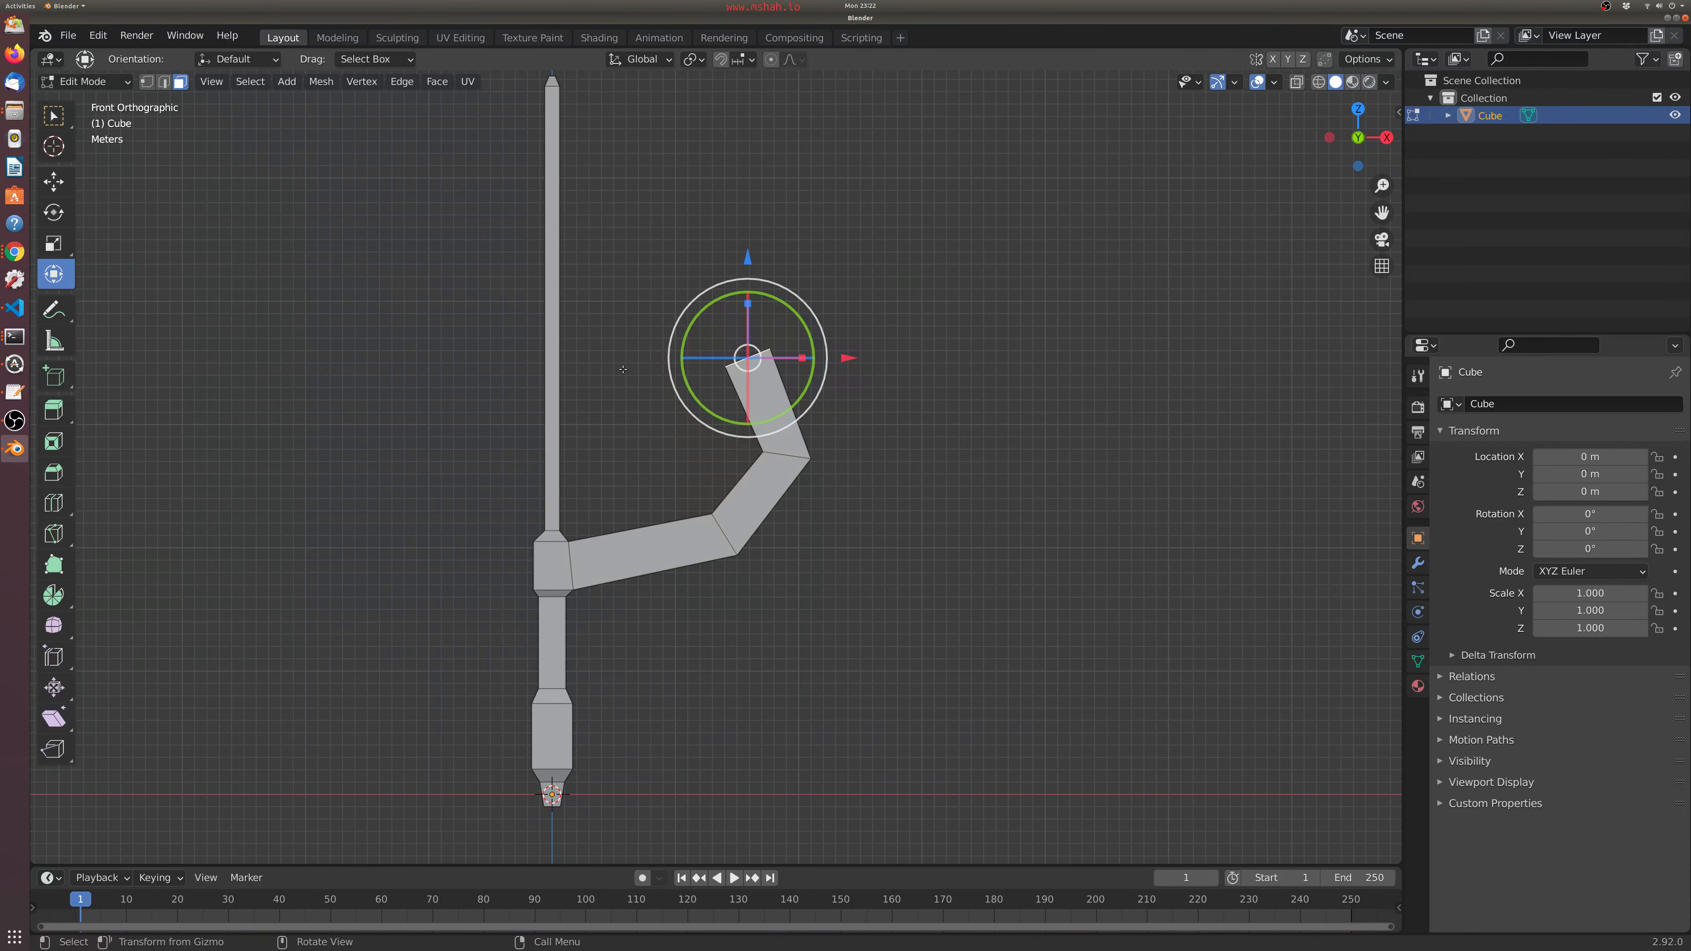
pyautogui.moveTo(826, 347); pyautogui.dragTo(715, 541, button='middle')
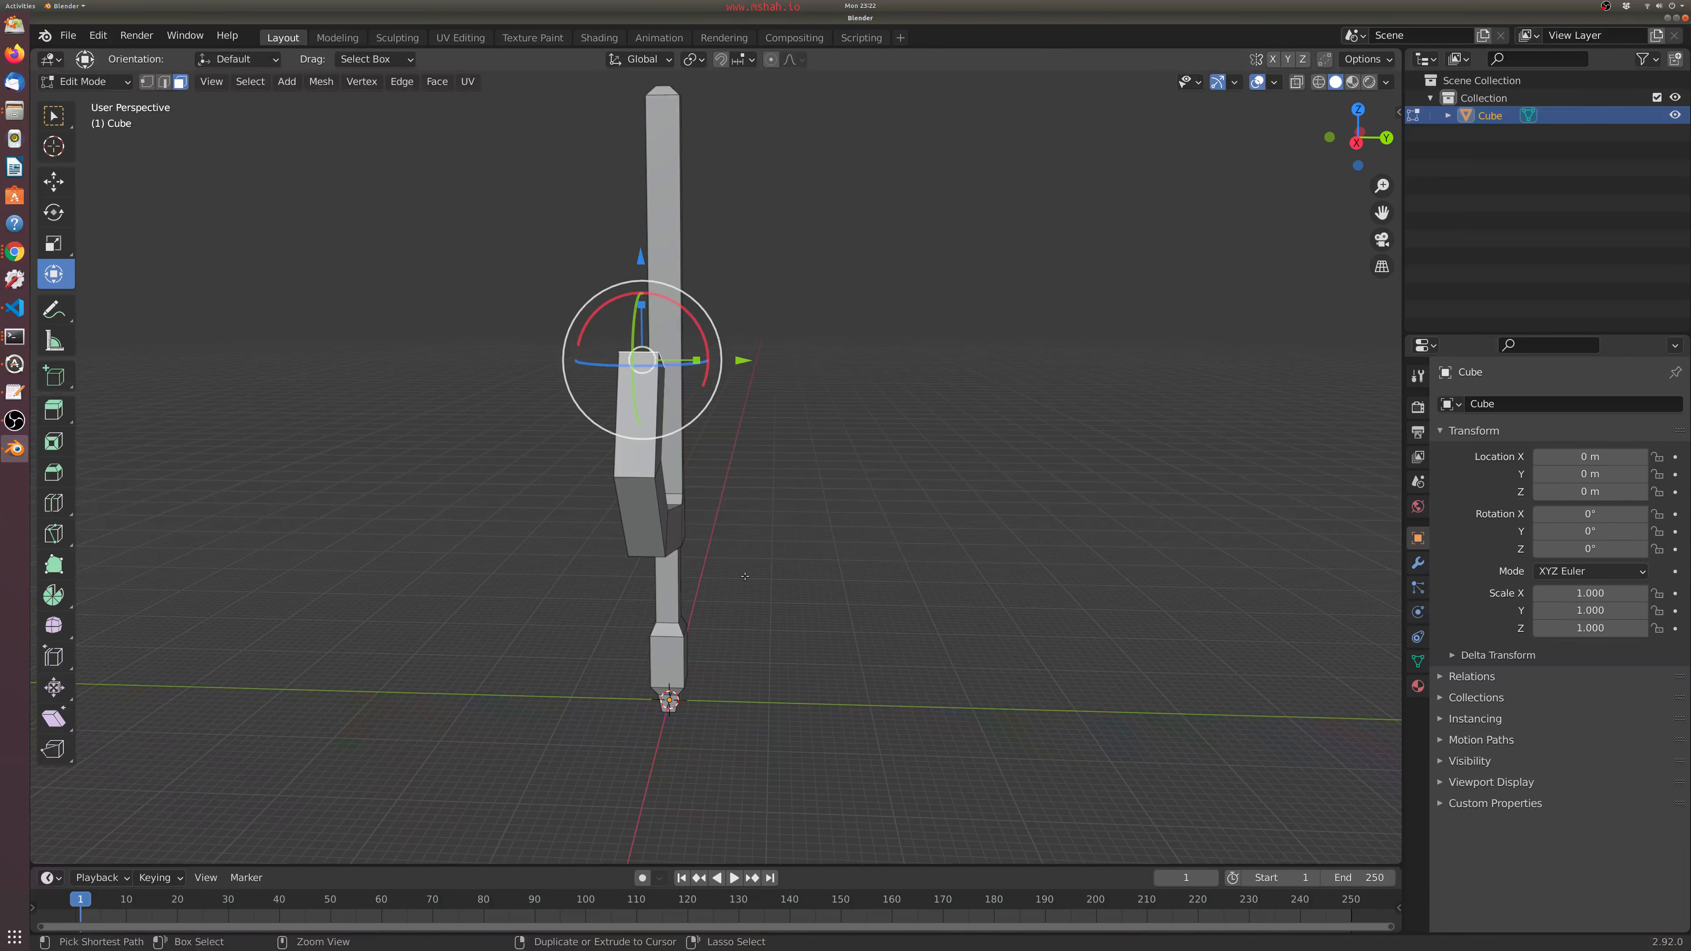
# - Undo the three extrusions of the bent arm
pyautogui.hotkey('ctrl', 'z')
pyautogui.hotkey('ctrl', 'z')
pyautogui.hotkey('ctrl', 'z')
# - In front view, extrude the block's side face to the cursor in a series of short segments curving outward and upward like a hook
pyautogui.press('KP_1')
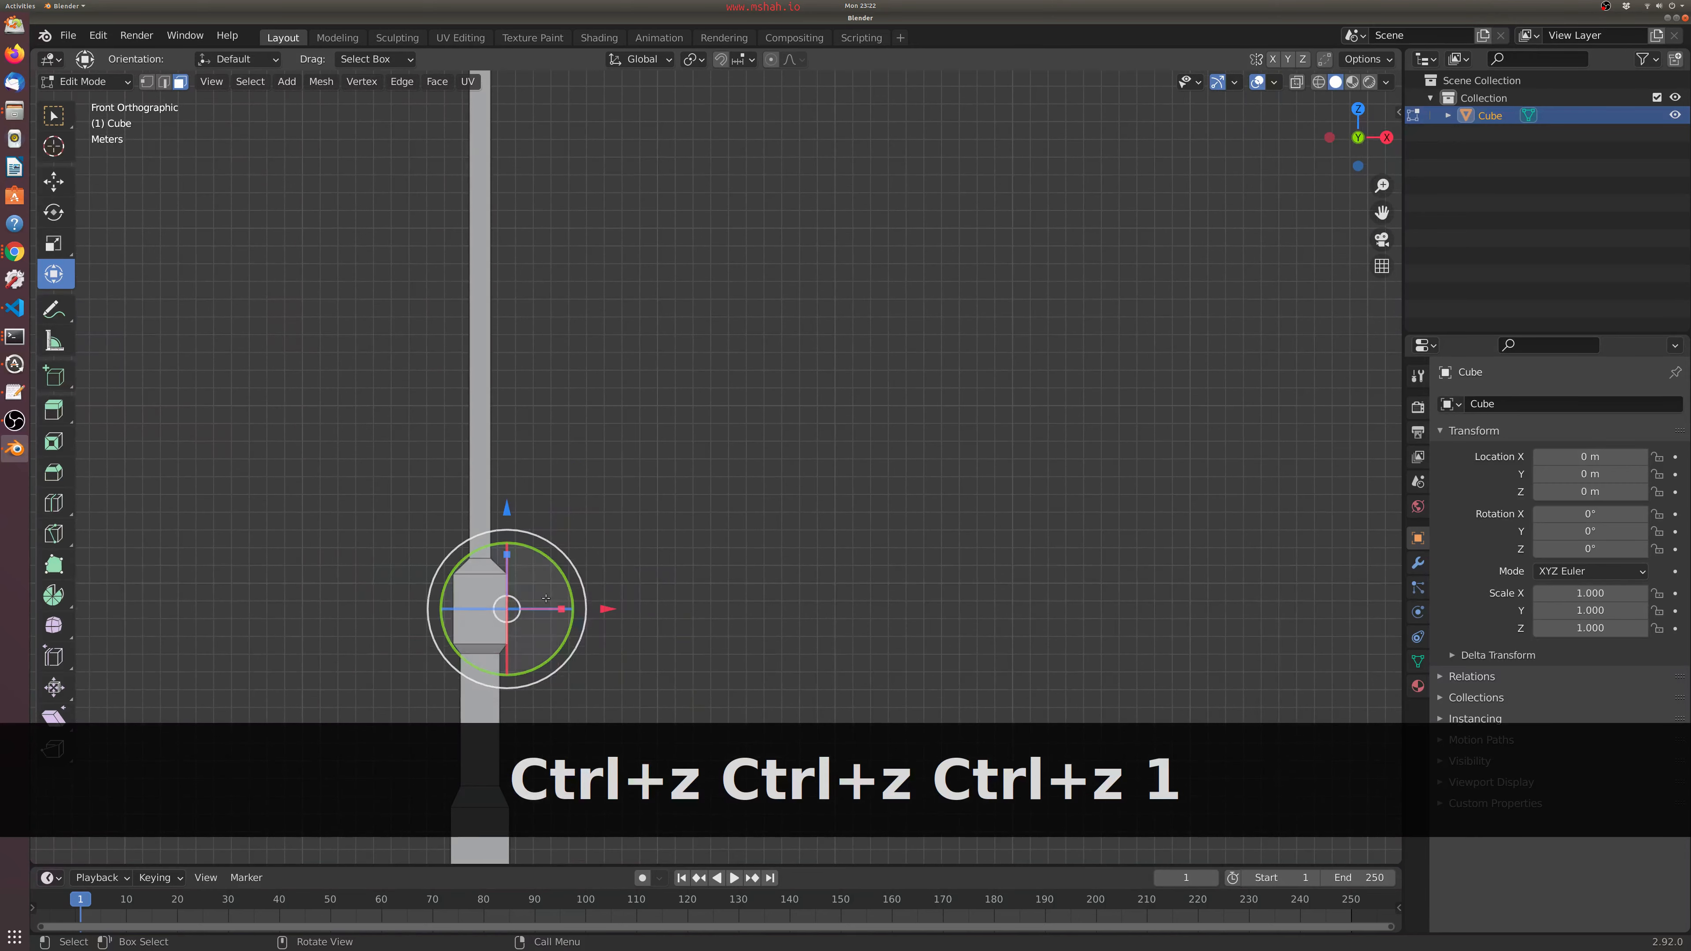
pyautogui.scroll(4, 577, 586)
pyautogui.keyDown('ctrl'); pyautogui.moveTo(576, 600); pyautogui.dragTo(805, 359, button='middle'); pyautogui.keyUp('ctrl')
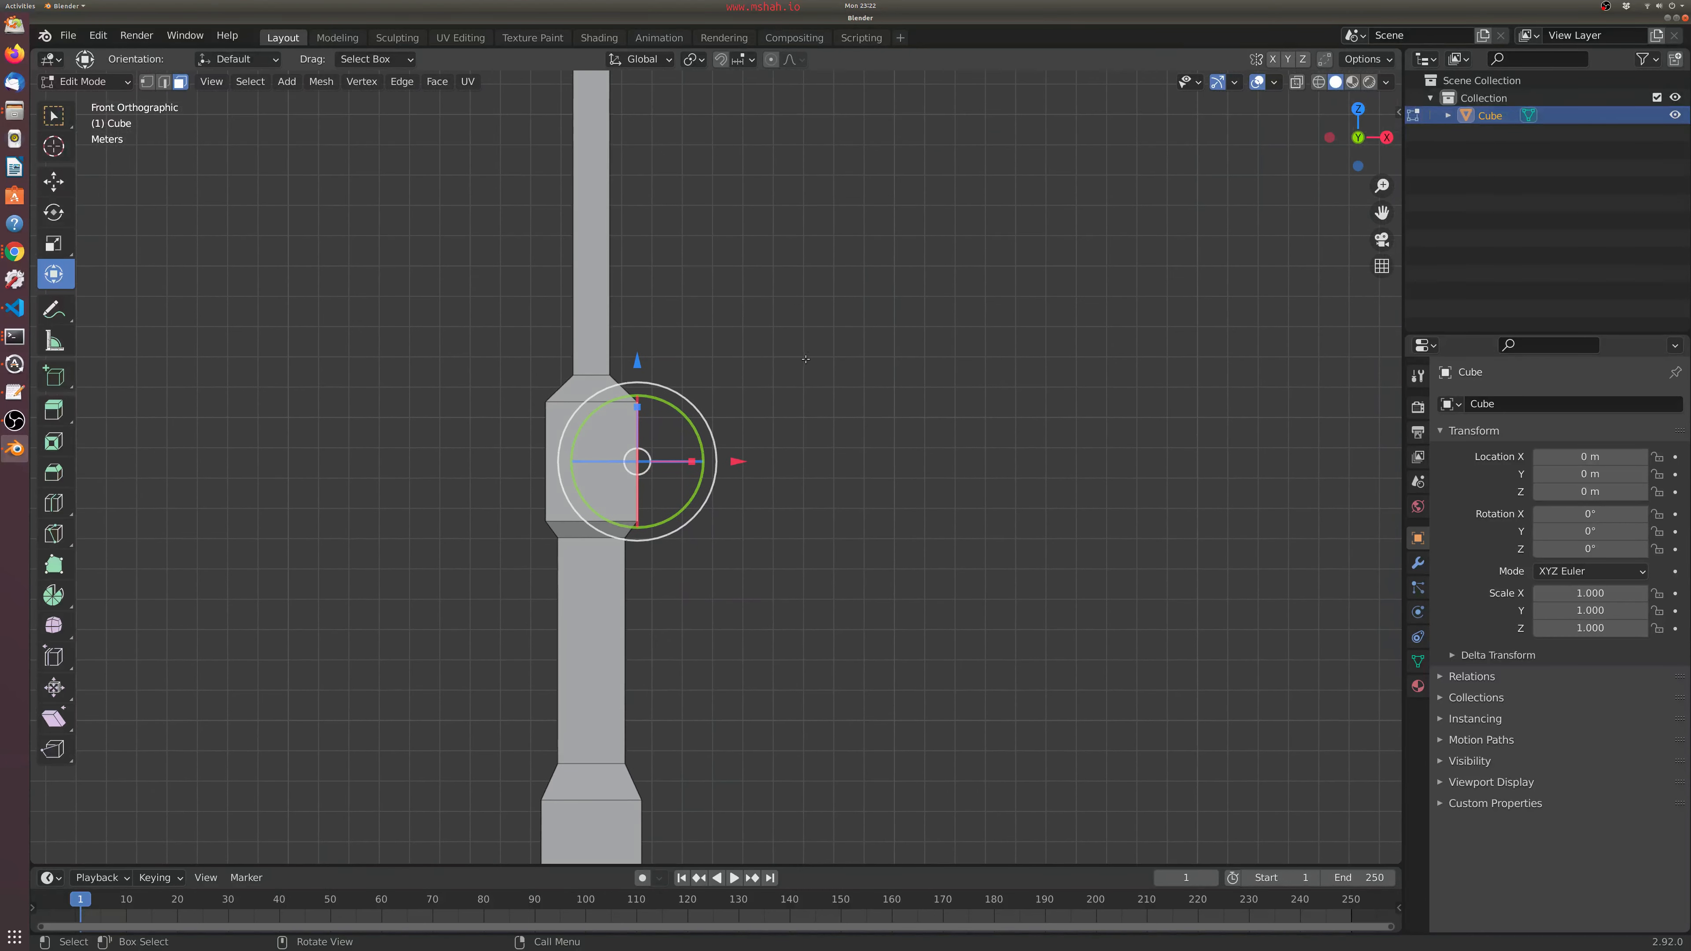
pyautogui.keyDown('ctrl'); pyautogui.rightClick(673, 444); pyautogui.keyUp('ctrl')
pyautogui.keyDown('ctrl'); pyautogui.rightClick(705, 414); pyautogui.keyUp('ctrl')
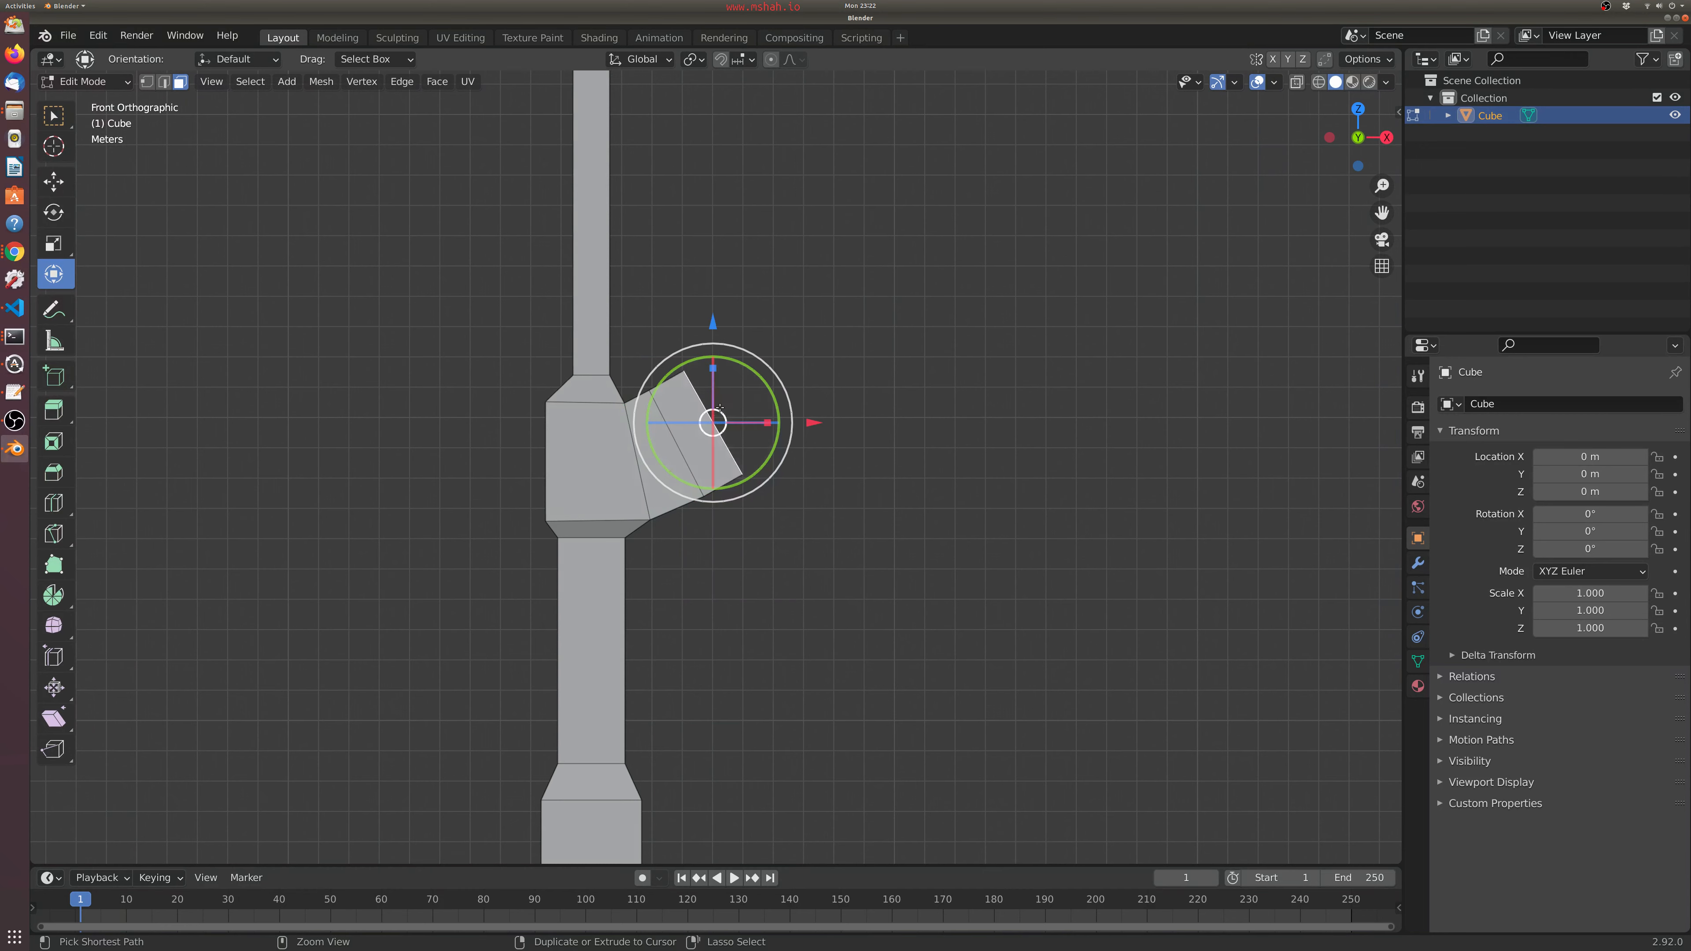
pyautogui.keyDown('ctrl'); pyautogui.rightClick(731, 369); pyautogui.keyUp('ctrl')
pyautogui.keyDown('ctrl'); pyautogui.rightClick(738, 335); pyautogui.keyUp('ctrl')
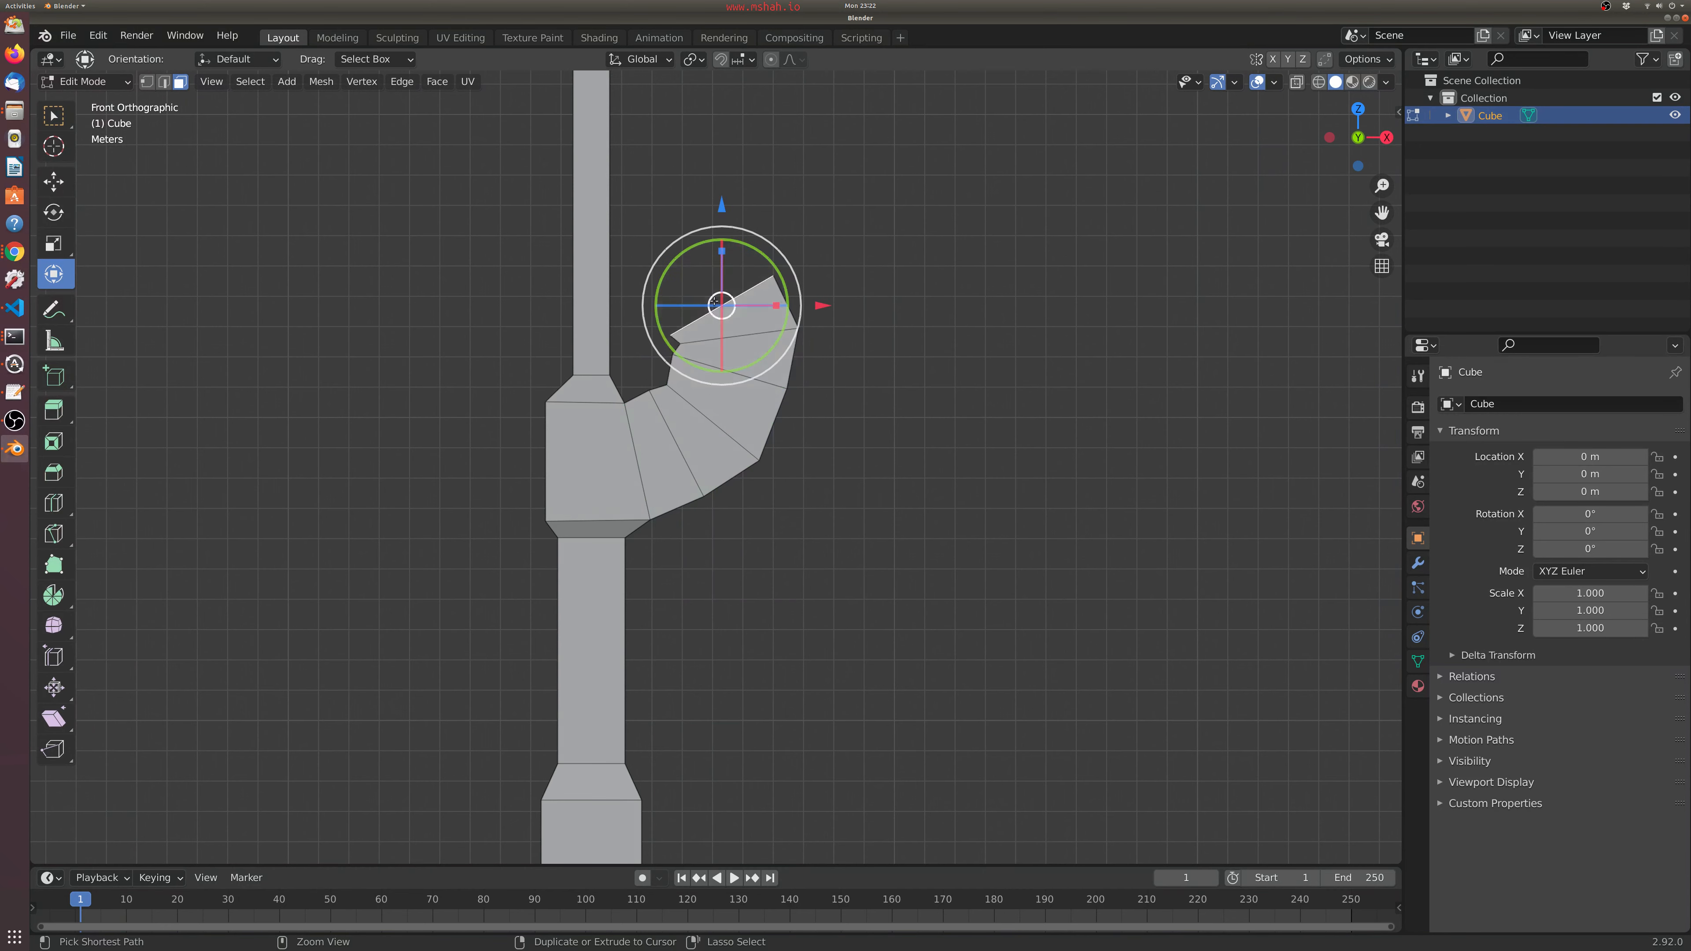
pyautogui.keyDown('ctrl'); pyautogui.rightClick(718, 314); pyautogui.keyUp('ctrl')
pyautogui.keyDown('ctrl'); pyautogui.rightClick(693, 302); pyautogui.keyUp('ctrl')
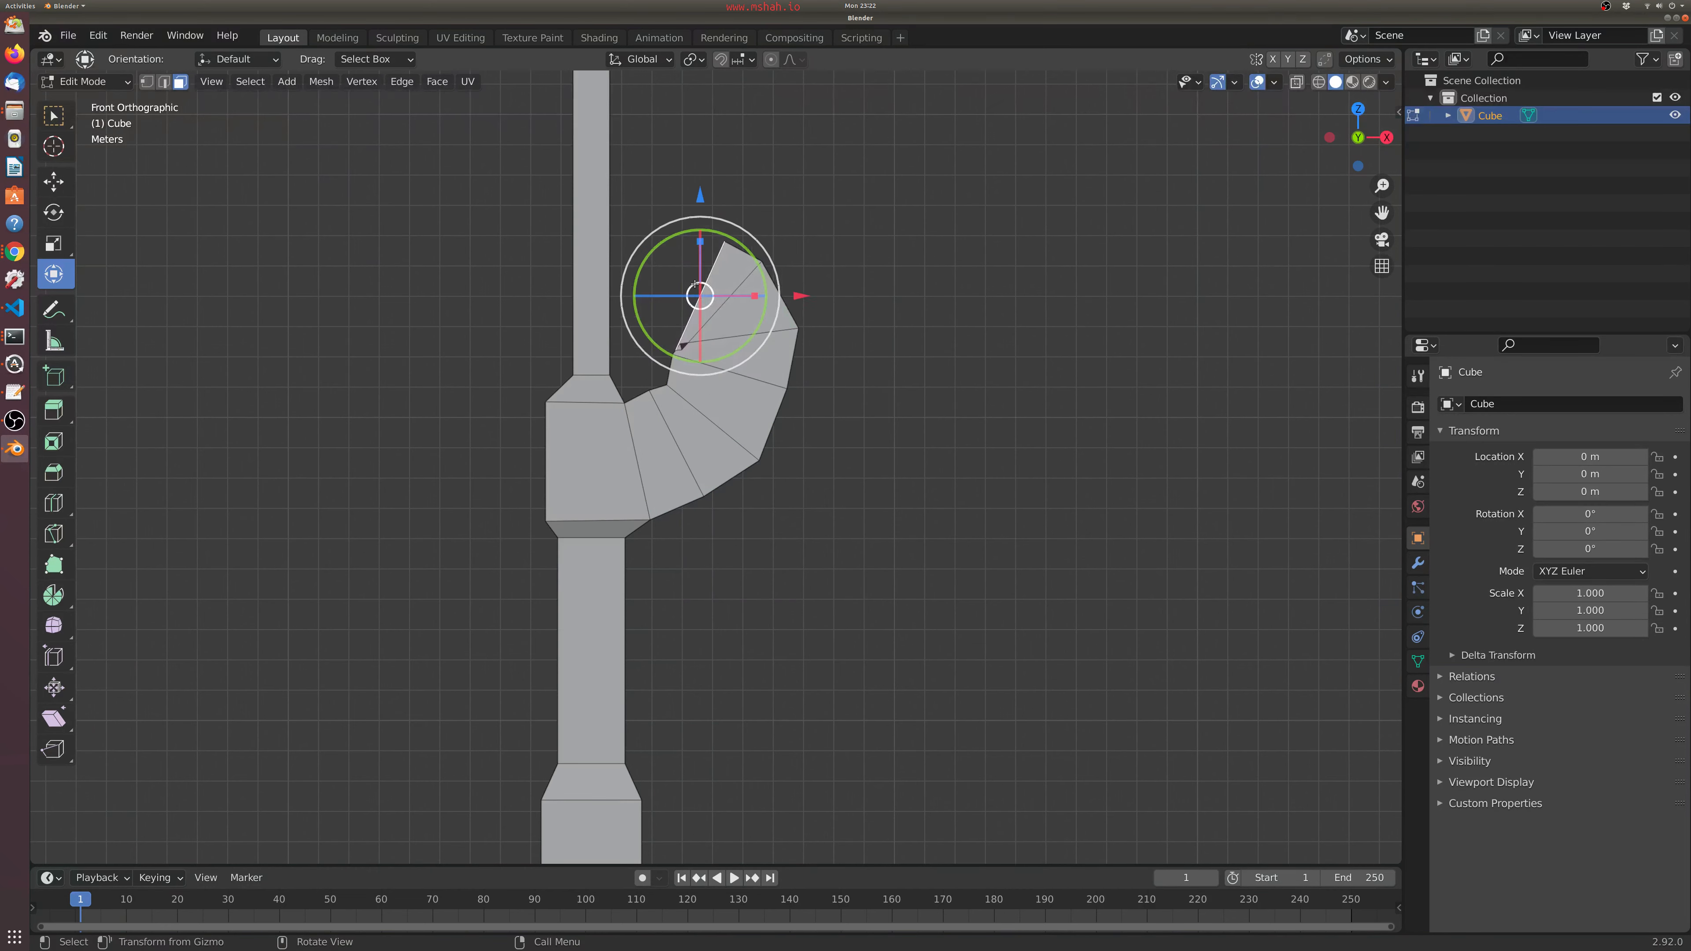
# - Undo the curved arm's last three extrusions and extrude its end almost straight up in a single segment
pyautogui.press('s')
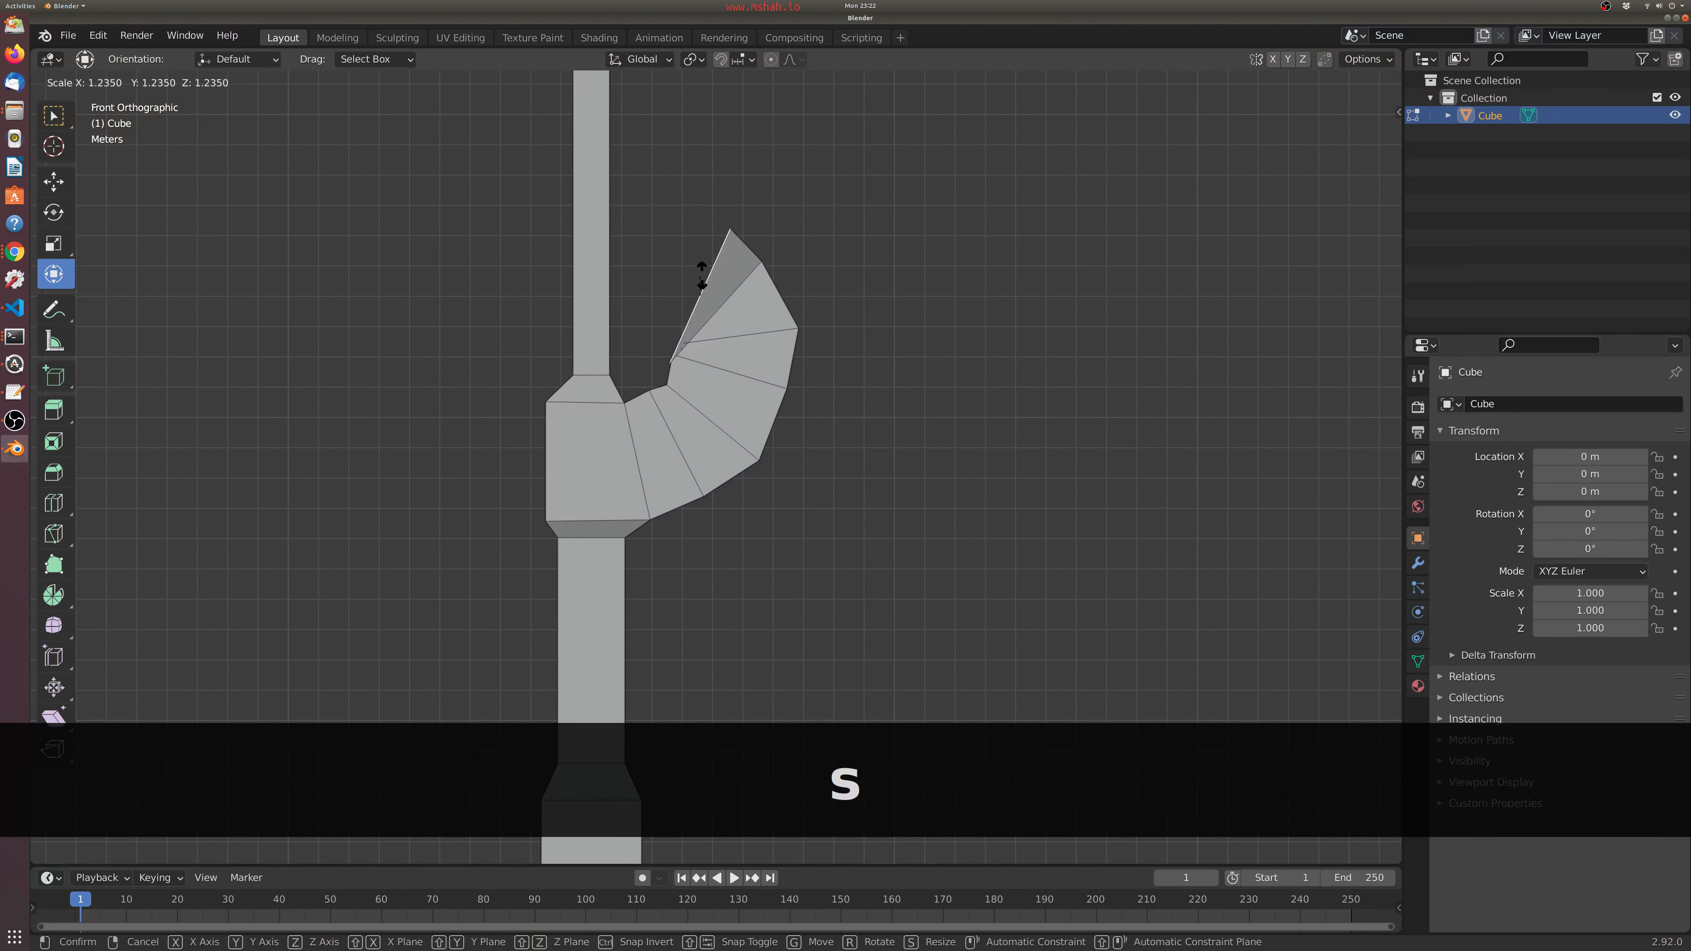
pyautogui.rightClick(706, 272)
pyautogui.hotkey('ctrl', 'z')
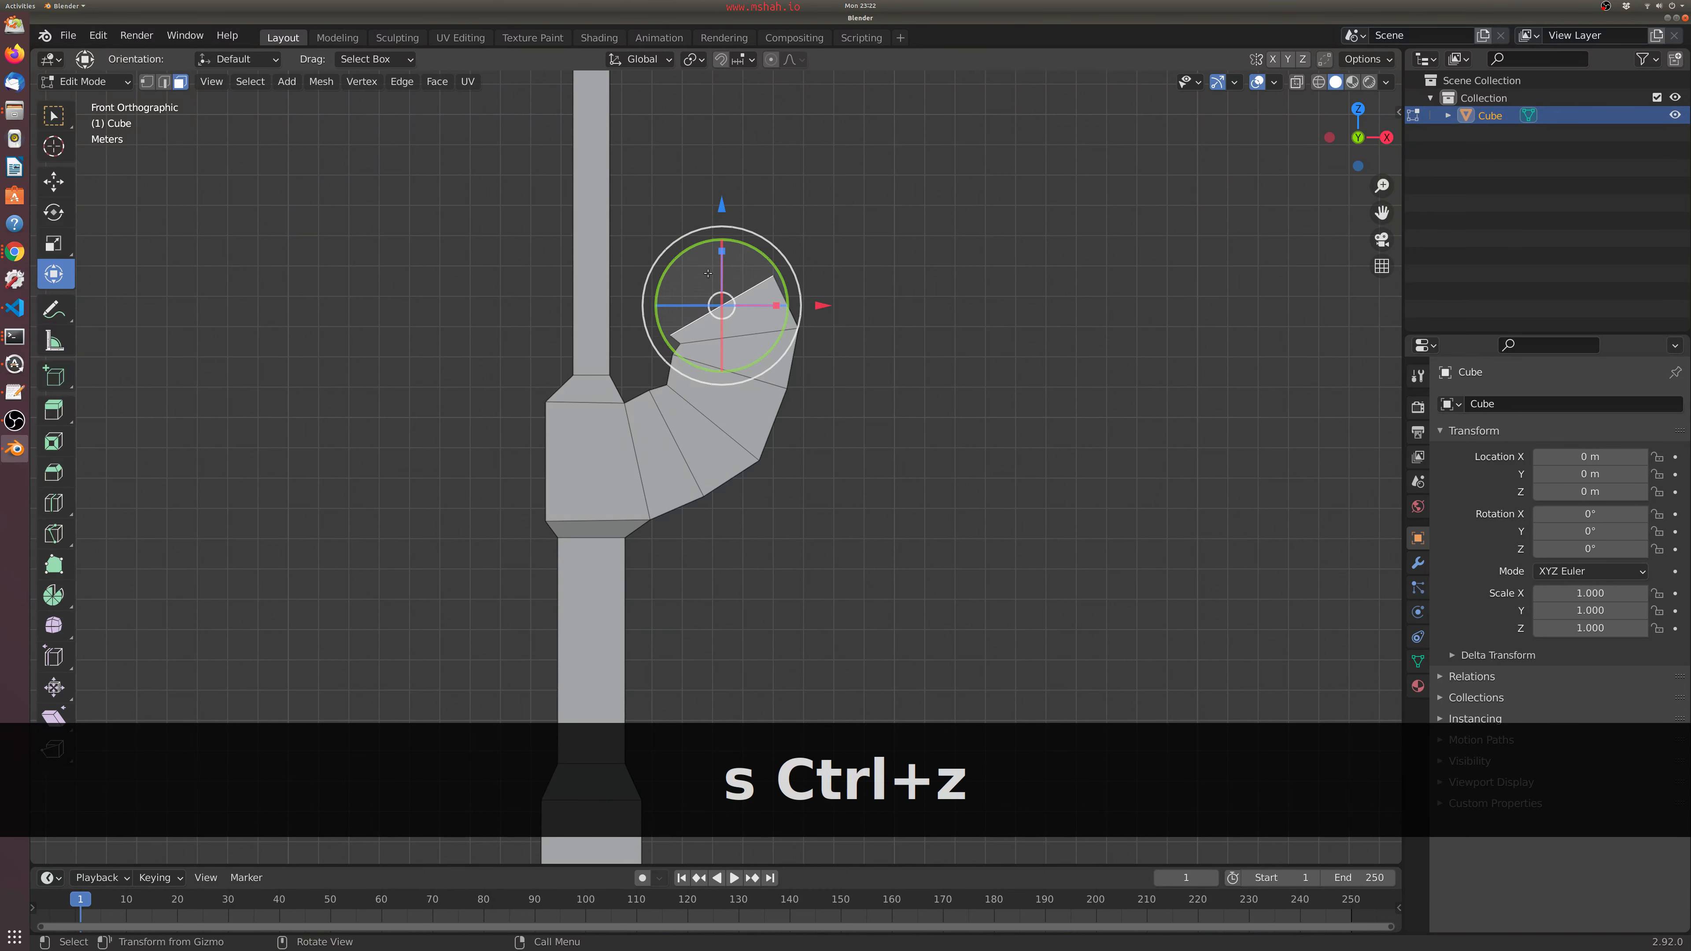
pyautogui.hotkey('ctrl', 'z')
pyautogui.hotkey('ctrl', 'z')
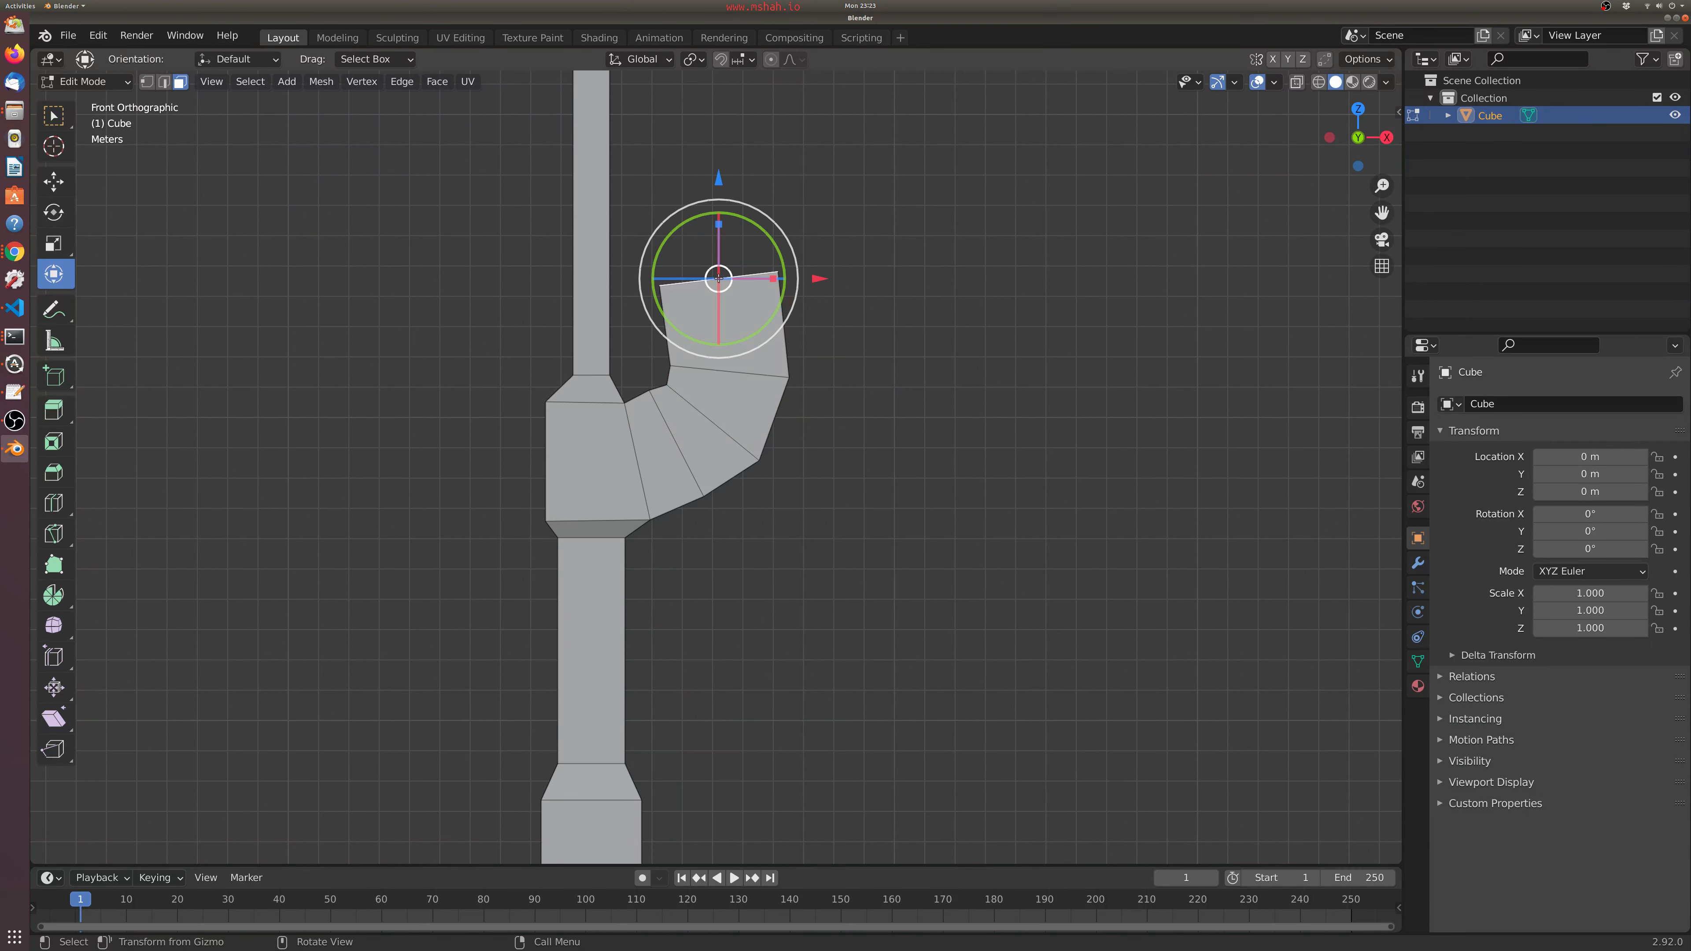
# - Scale down the end face of the upward-curving arm to form a tapered tip
pyautogui.press('s')
pyautogui.rightClick(704, 281)
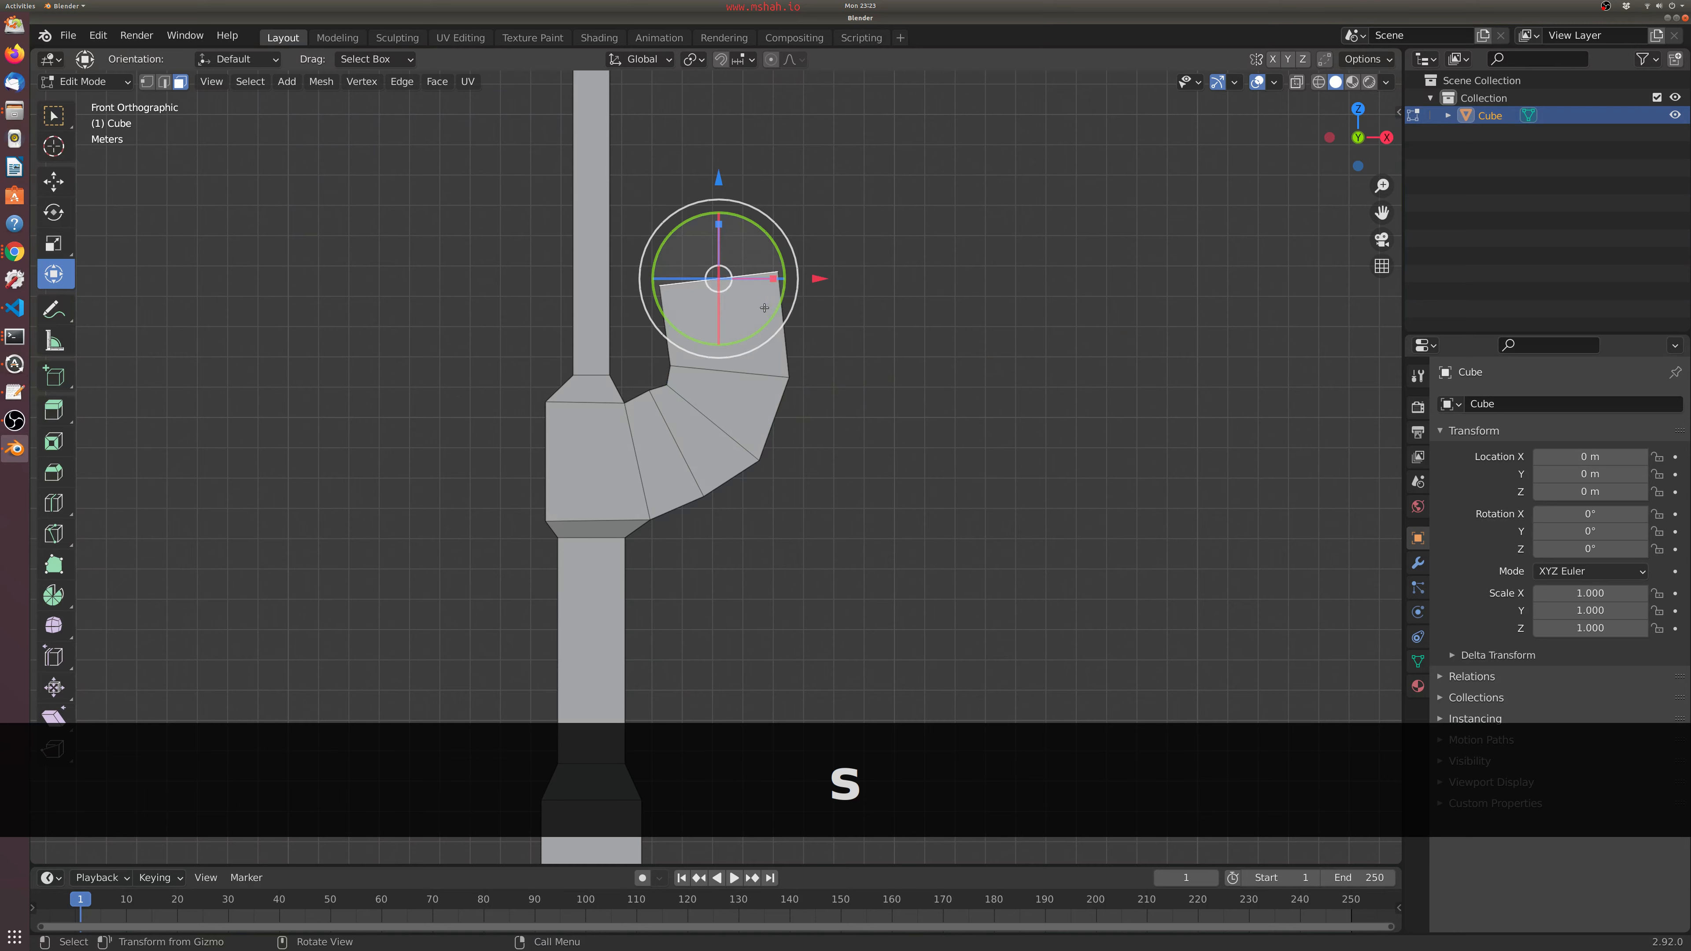
pyautogui.moveTo(722, 285); pyautogui.dragTo(739, 402, button='middle')
pyautogui.scroll(-2, 739, 403)
pyautogui.press('s')
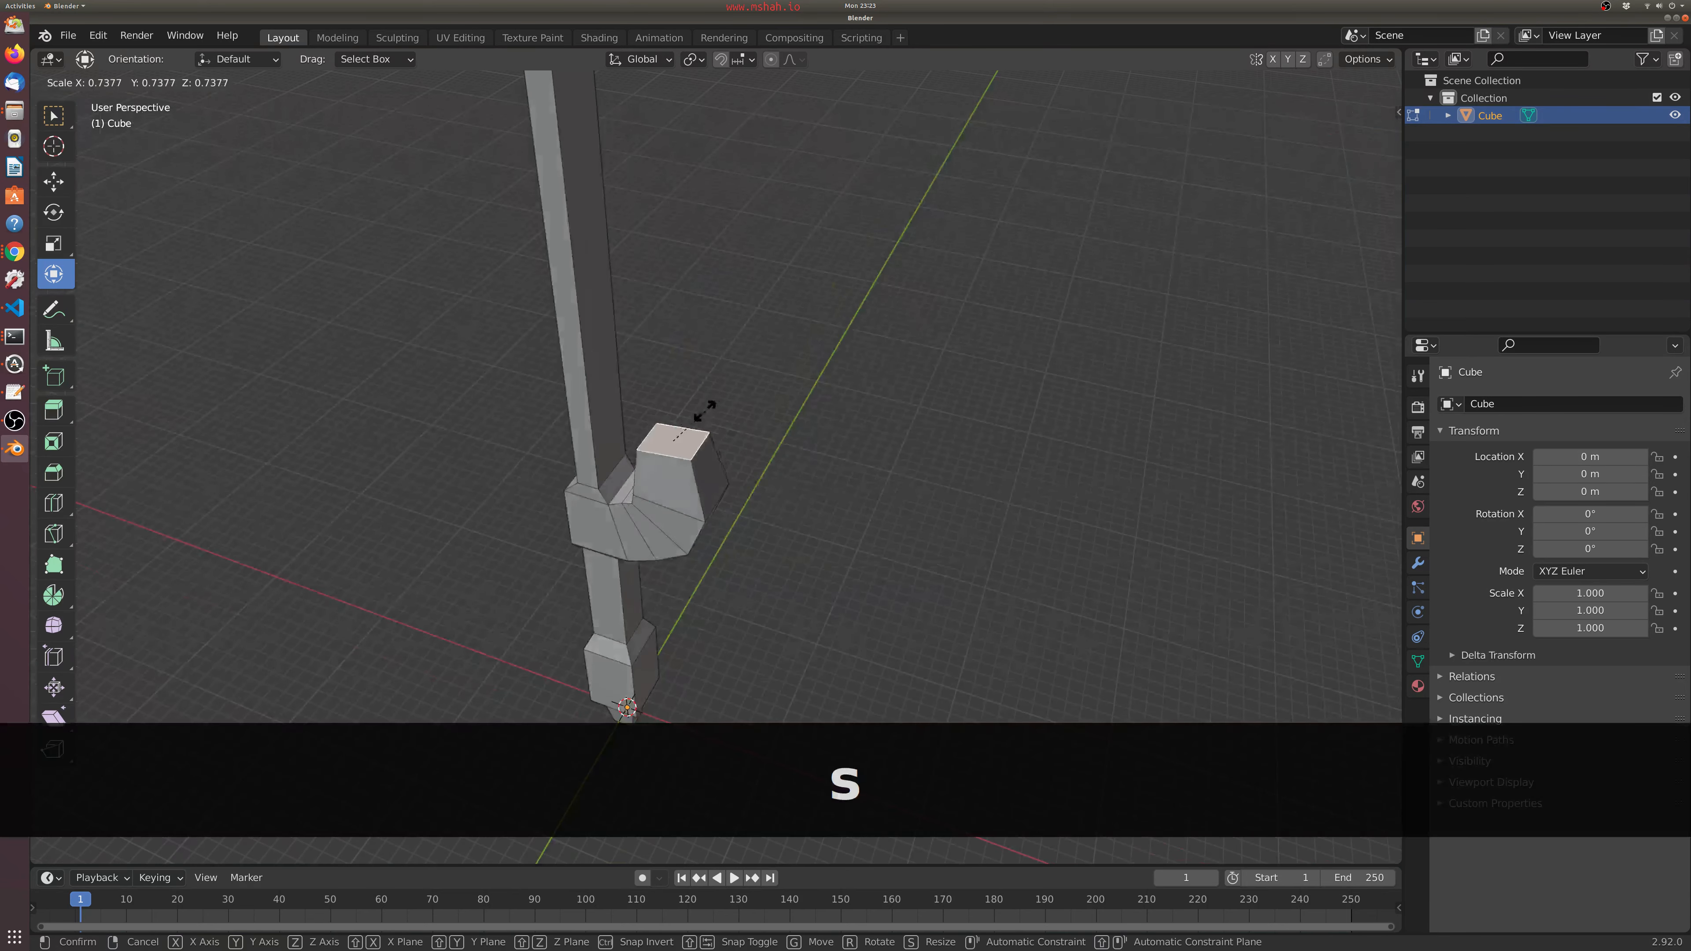
pyautogui.click(683, 423)
pyautogui.moveTo(682, 423); pyautogui.dragTo(735, 463, button='middle')
# - In front view, extrude the guard block's opposite side face to the cursor in short segments curving outward, downward and back toward the grip
pyautogui.click(721, 465)
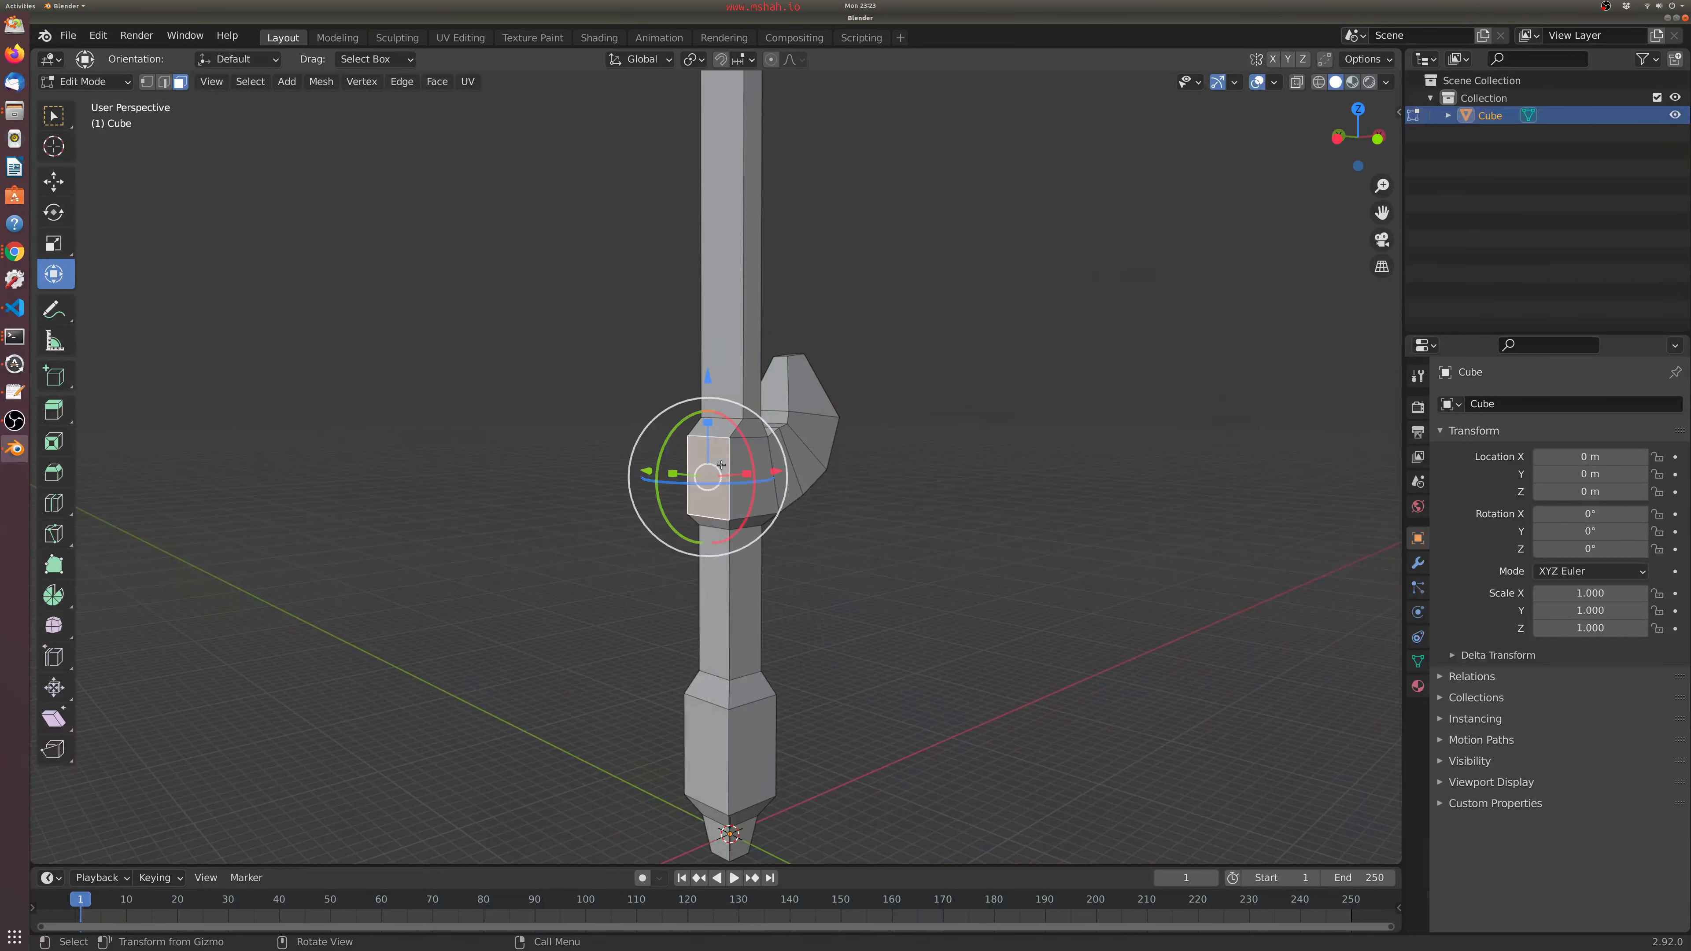
pyautogui.press('KP_1')
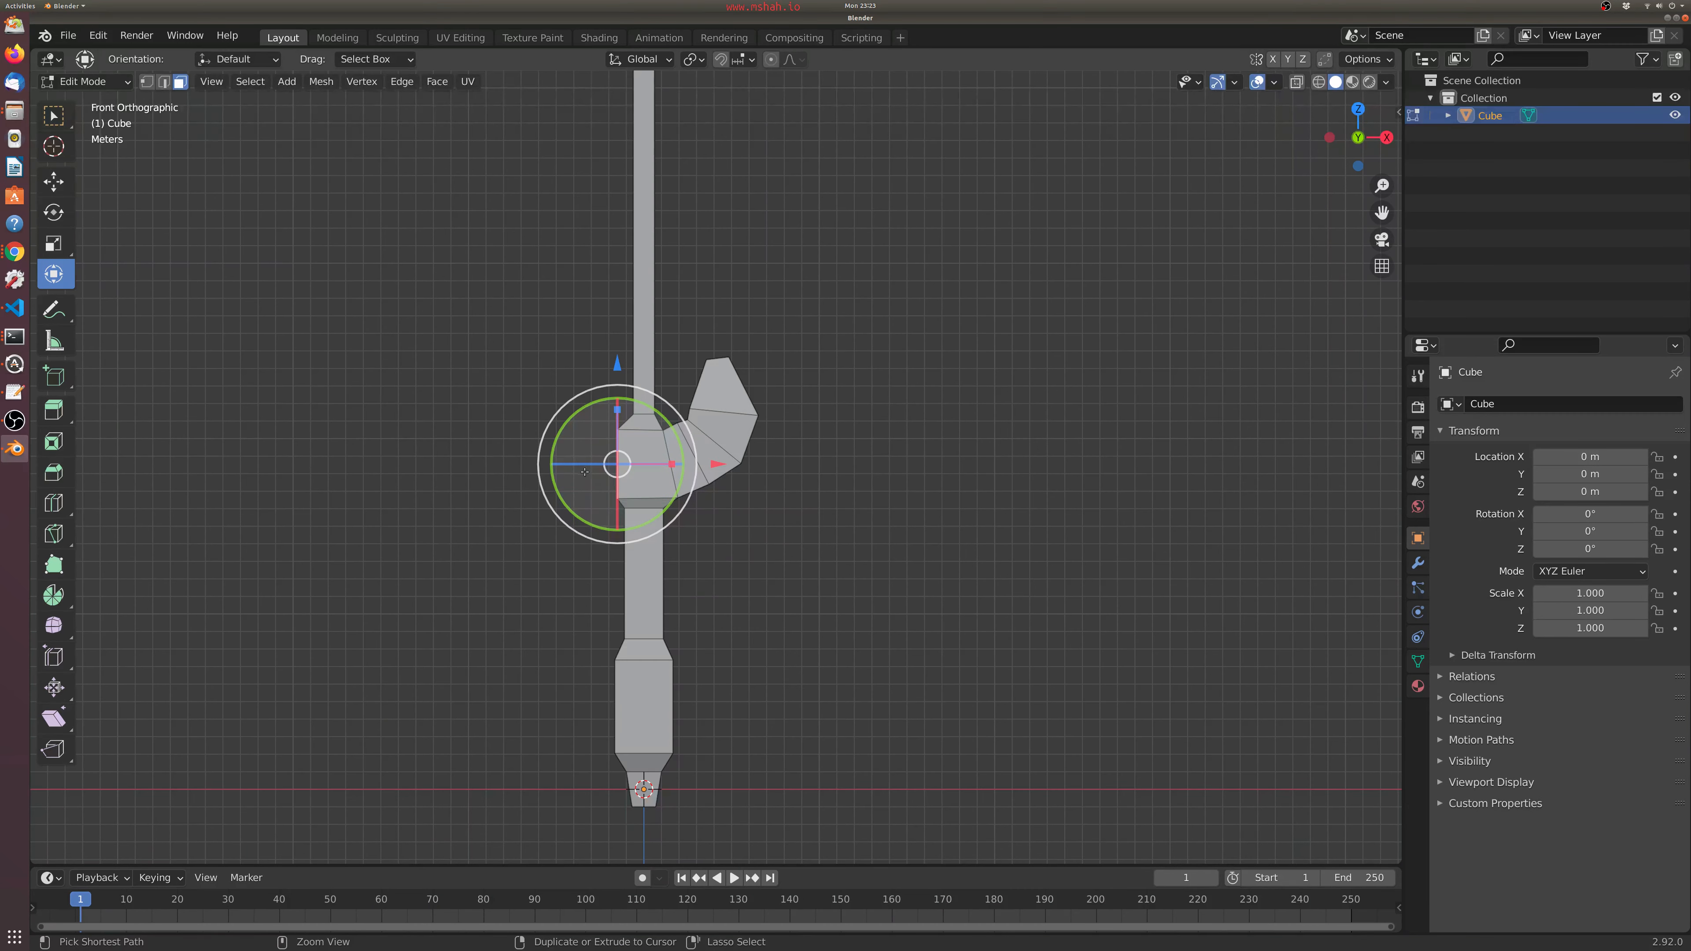
pyautogui.moveTo(585, 458); pyautogui.dragTo(582, 474)
pyautogui.keyDown('ctrl'); pyautogui.rightClick(553, 493); pyautogui.keyUp('ctrl')
pyautogui.keyDown('ctrl'); pyautogui.rightClick(536, 519); pyautogui.keyUp('ctrl')
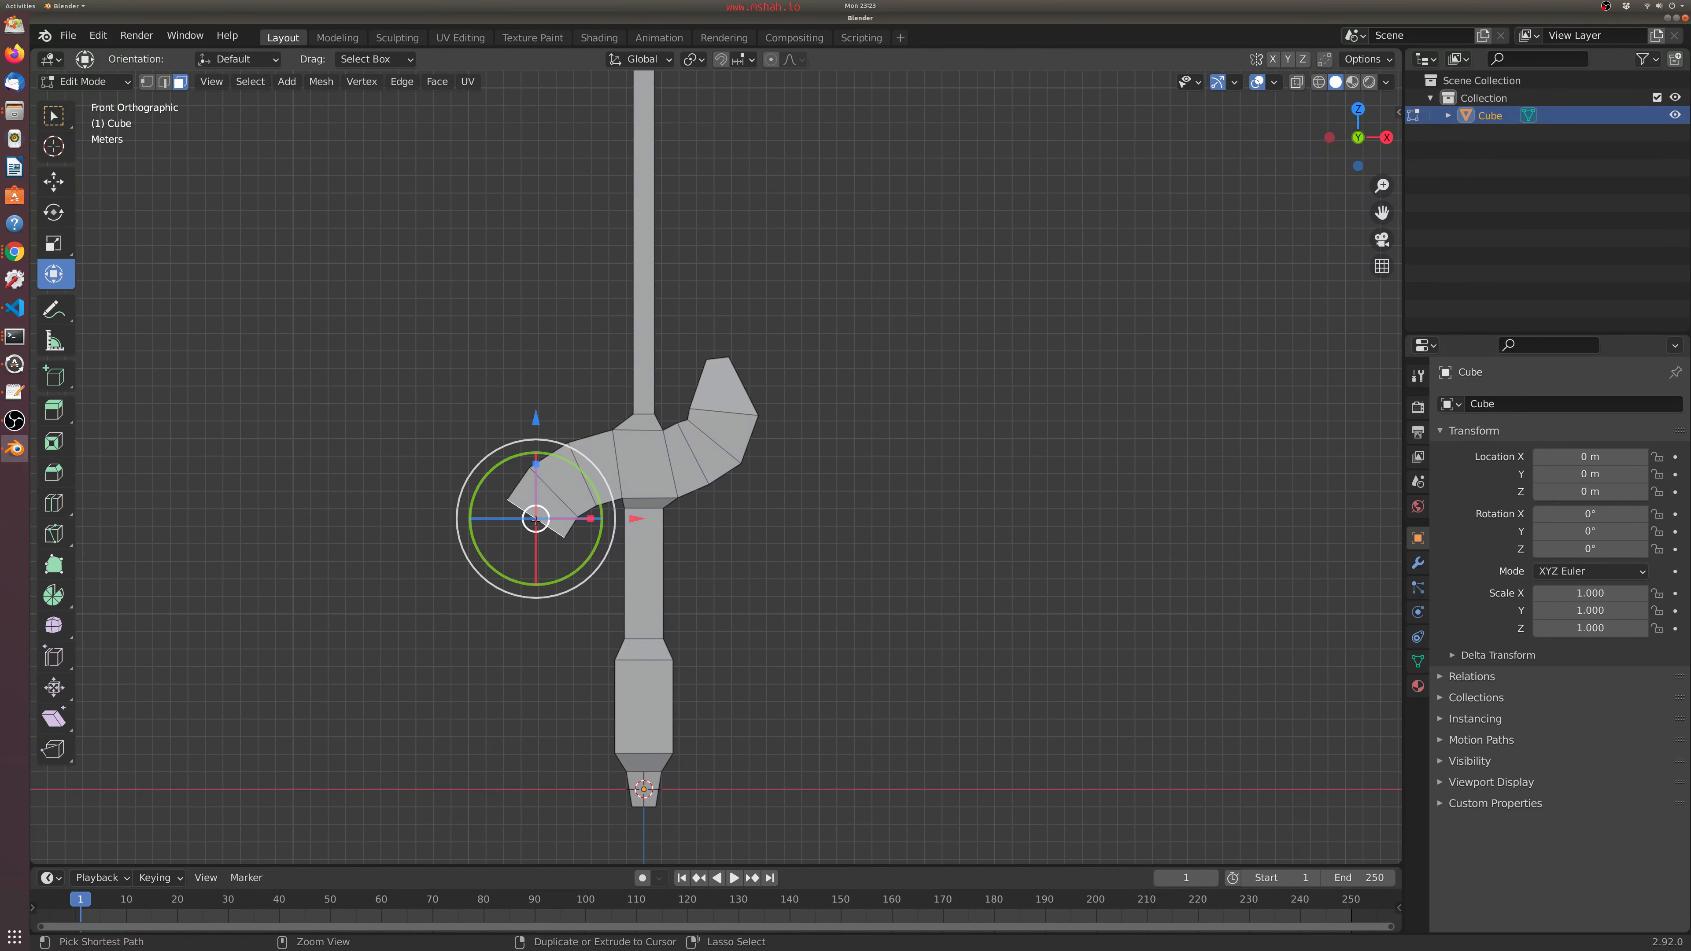
pyautogui.keyDown('ctrl'); pyautogui.rightClick(524, 553); pyautogui.keyUp('ctrl')
pyautogui.keyDown('ctrl'); pyautogui.rightClick(530, 585); pyautogui.keyUp('ctrl')
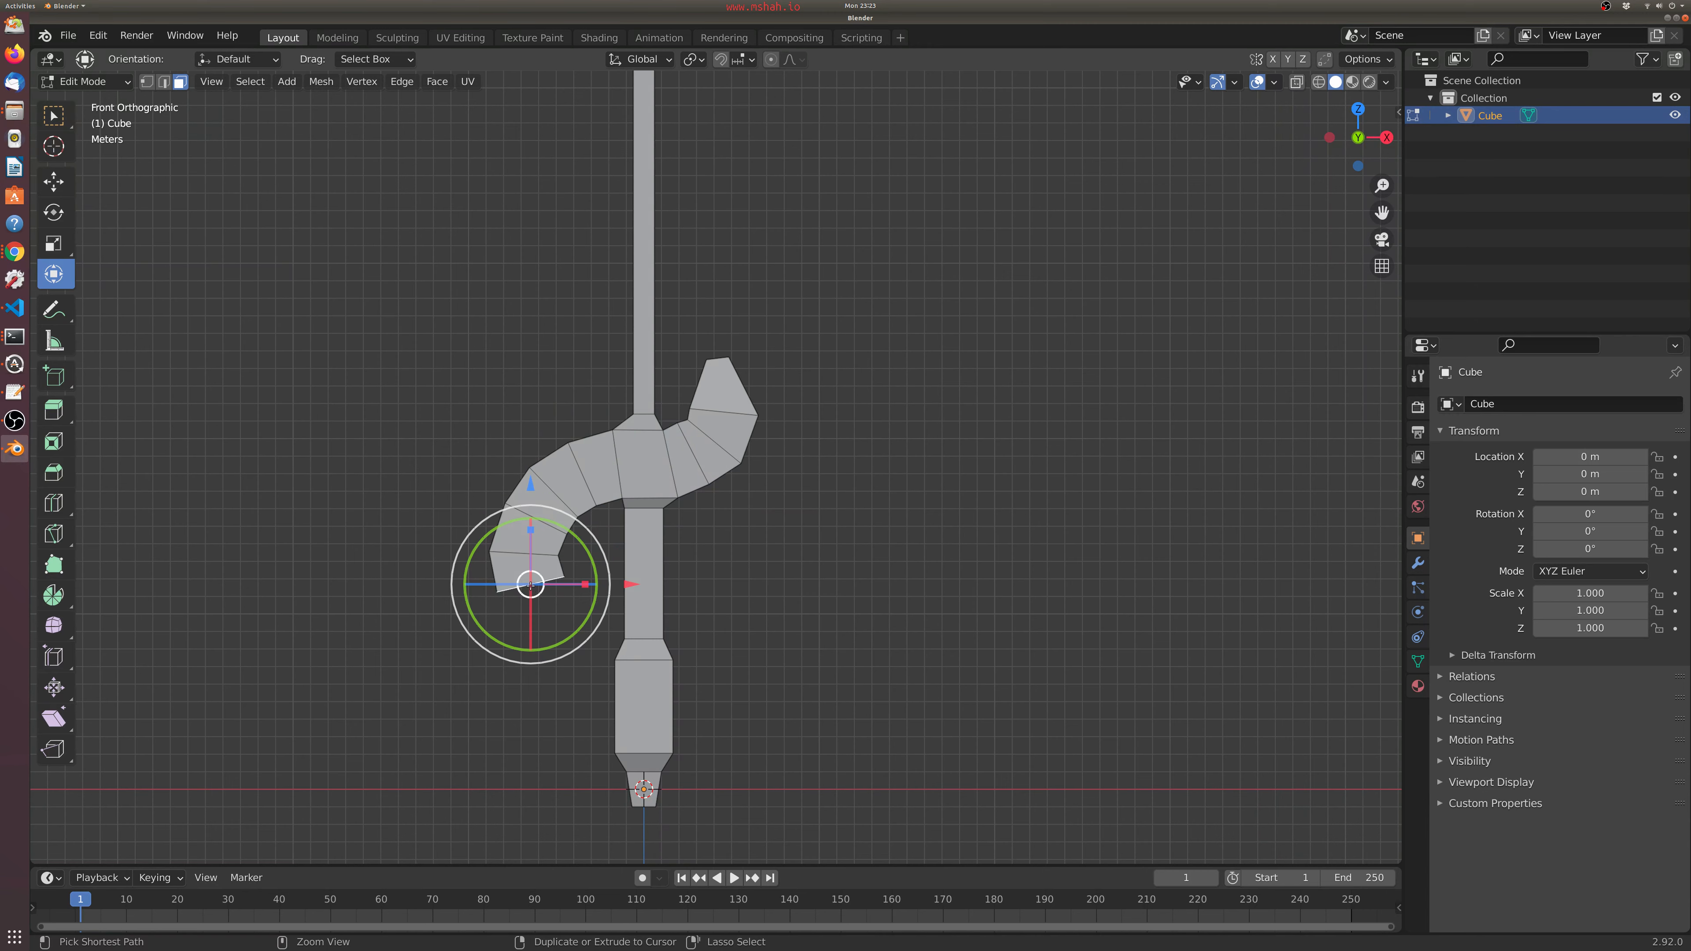
pyautogui.keyDown('ctrl'); pyautogui.rightClick(549, 614); pyautogui.keyUp('ctrl')
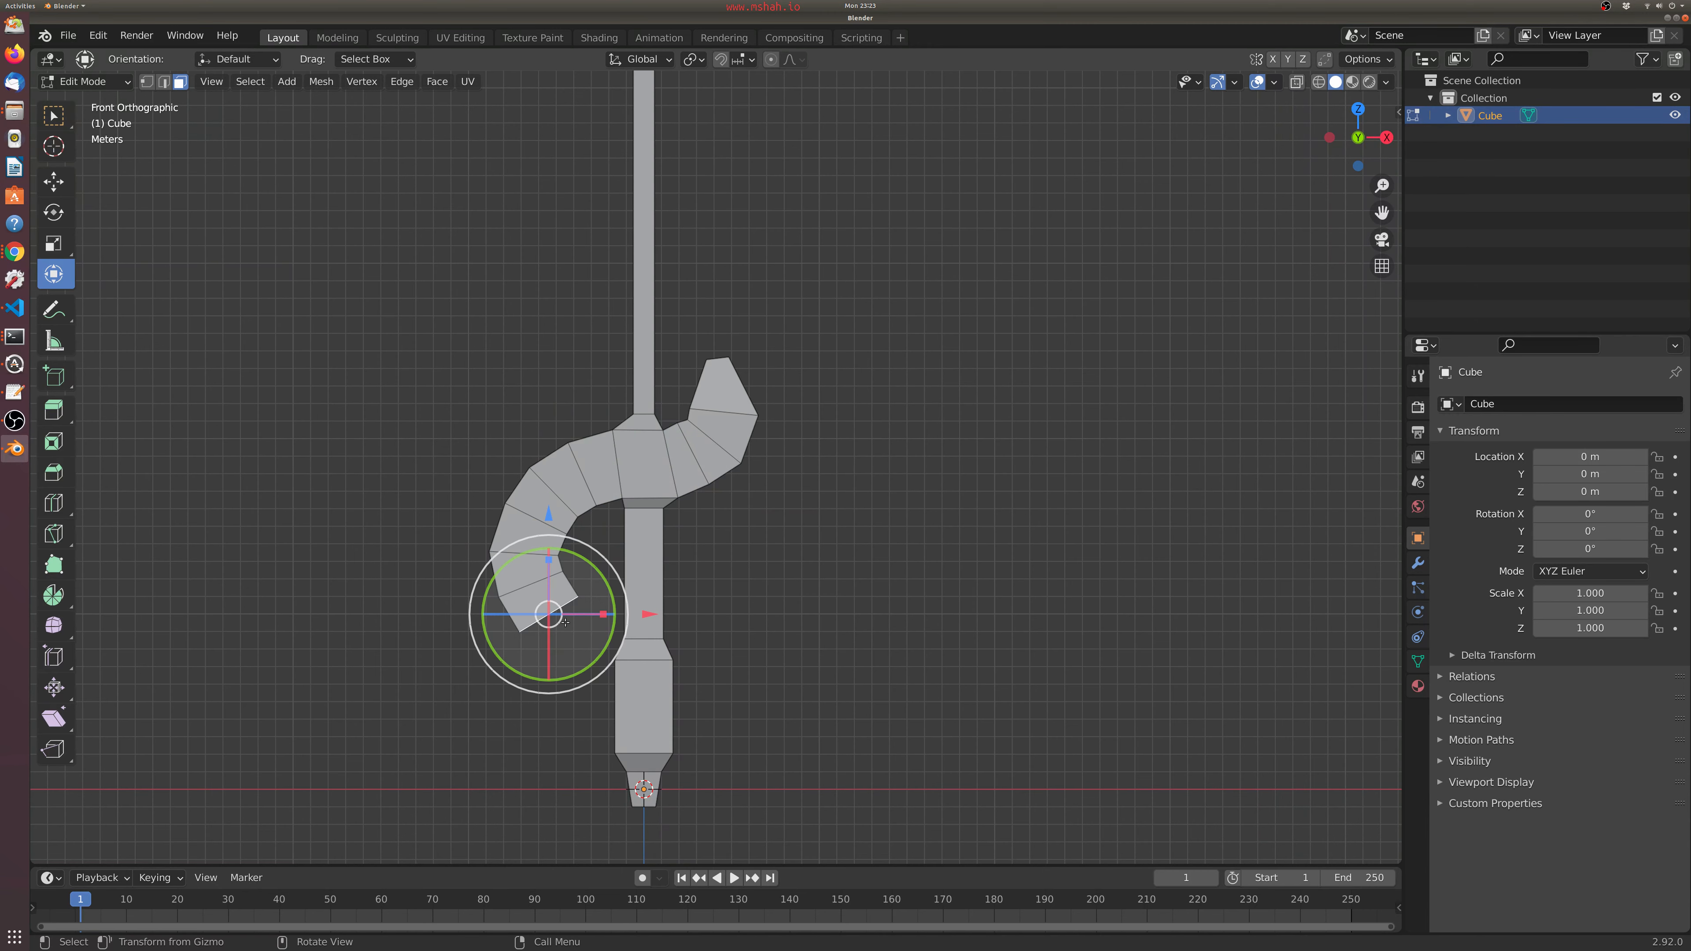
# - Scale down the end face of the downward-curving arm to taper its tip
pyautogui.moveTo(584, 640); pyautogui.dragTo(552, 646, button='middle')
pyautogui.press('s')
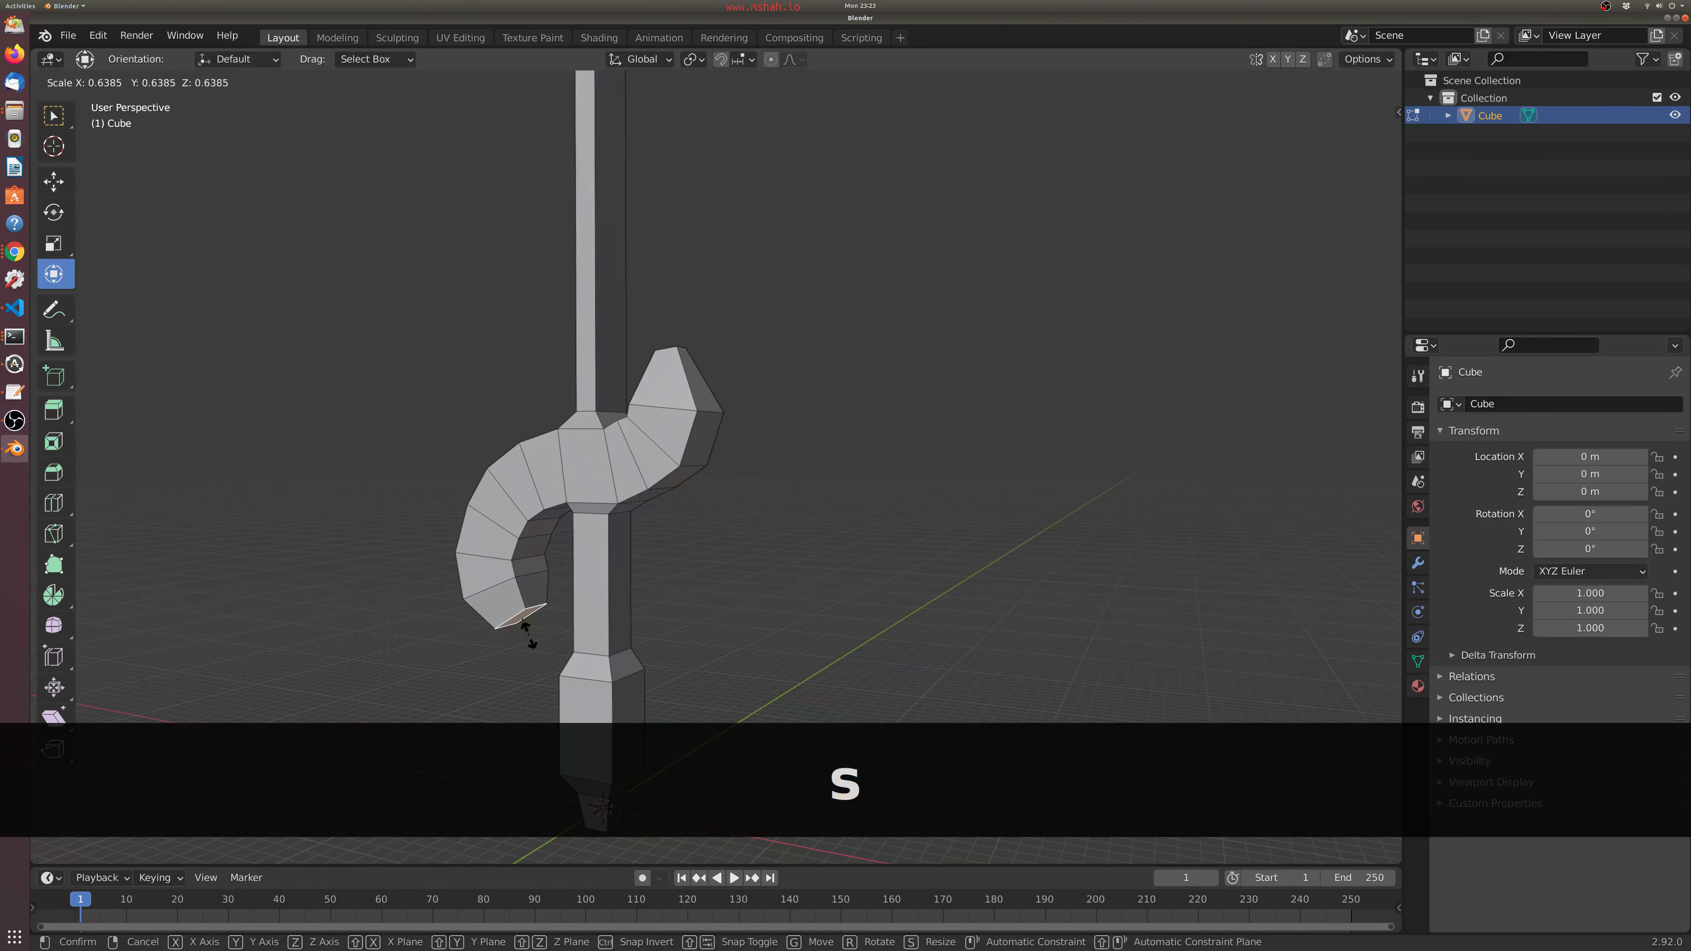
pyautogui.click(516, 642)
# - Inspect the whole sword shape in front view and from other angles
pyautogui.scroll(-5, 727, 565)
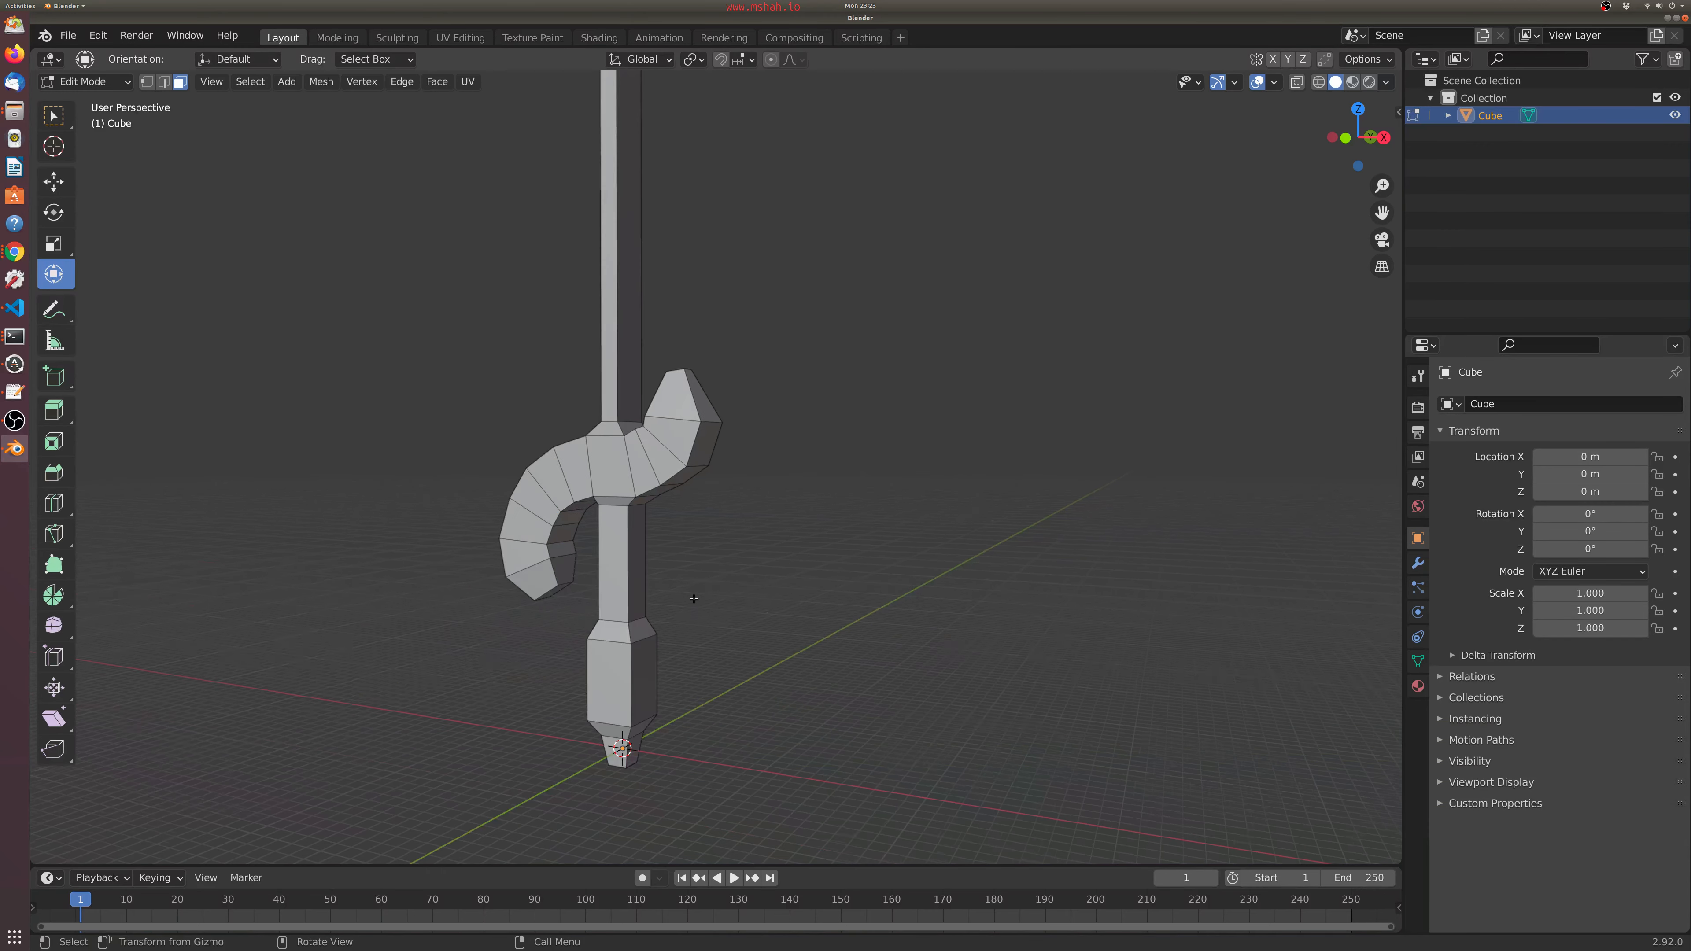
pyautogui.moveTo(736, 559); pyautogui.dragTo(800, 496, button='middle')
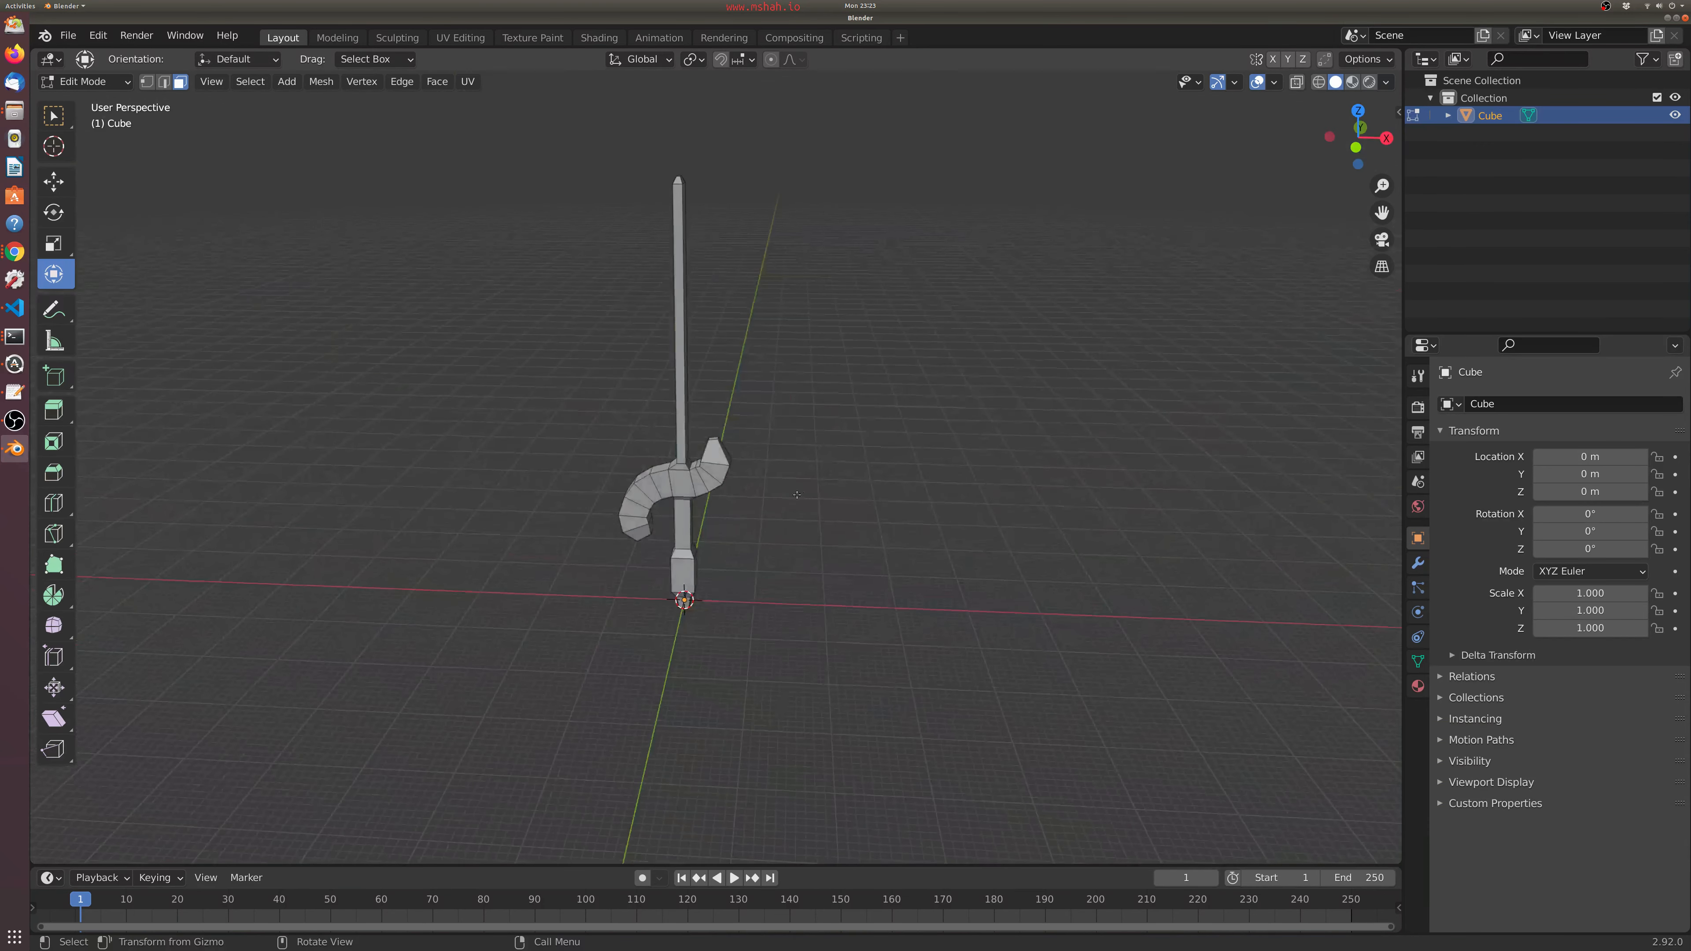
pyautogui.scroll(2, 802, 453)
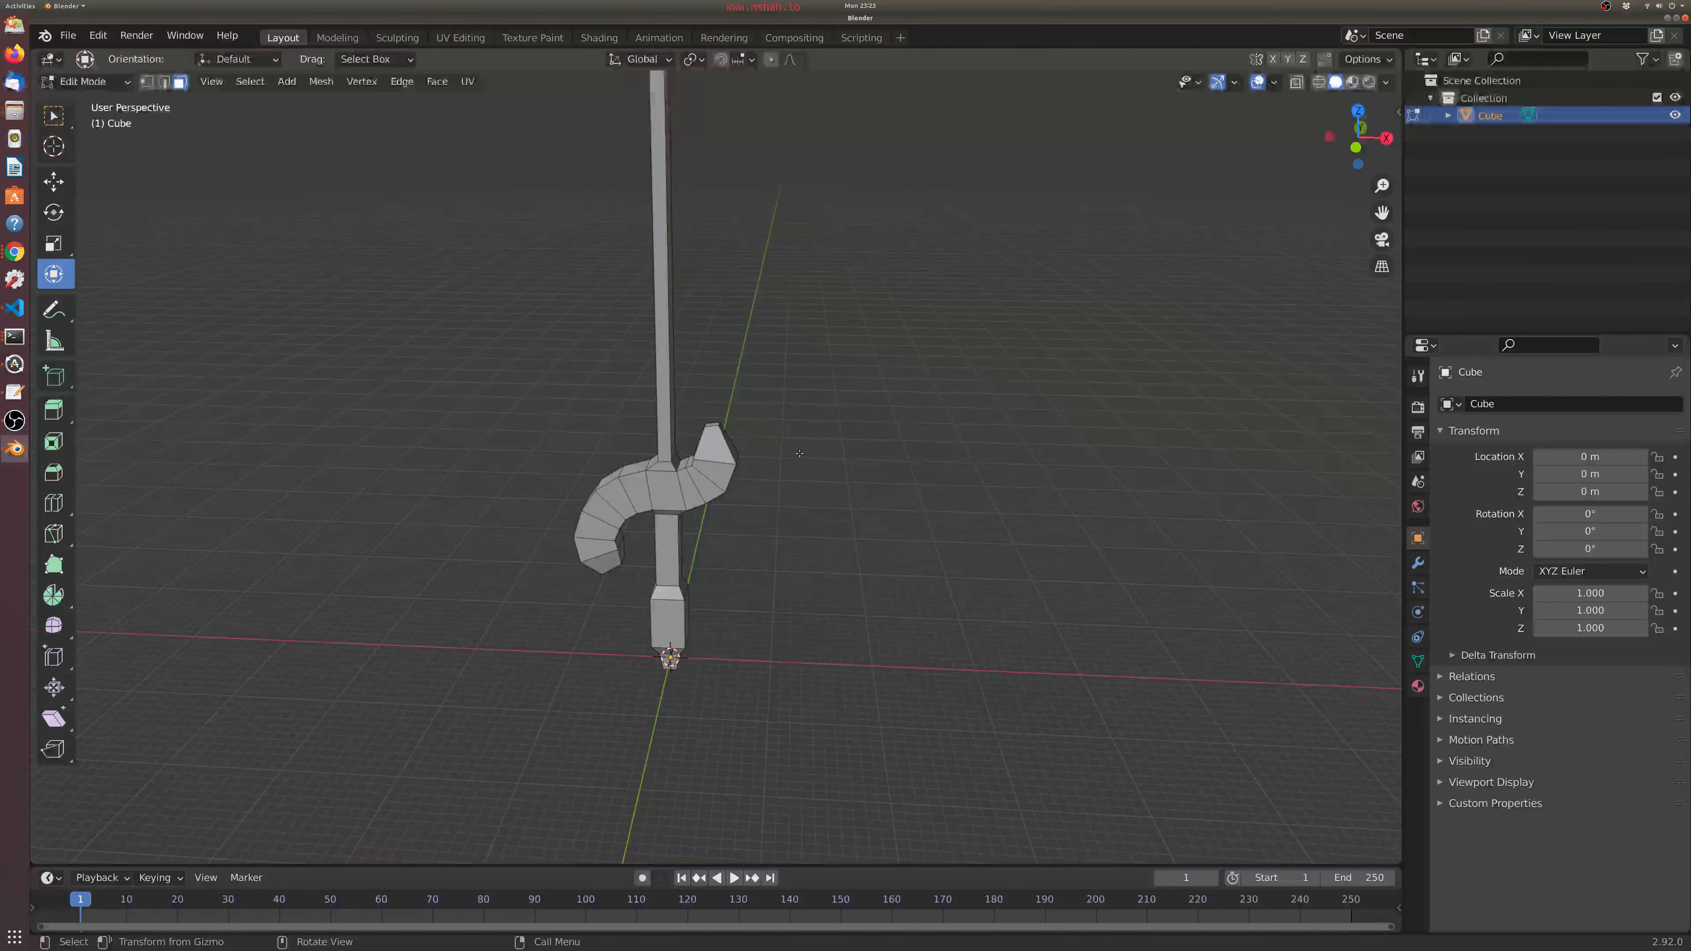
pyautogui.scroll(-1, 792, 415)
pyautogui.press('KP_1')
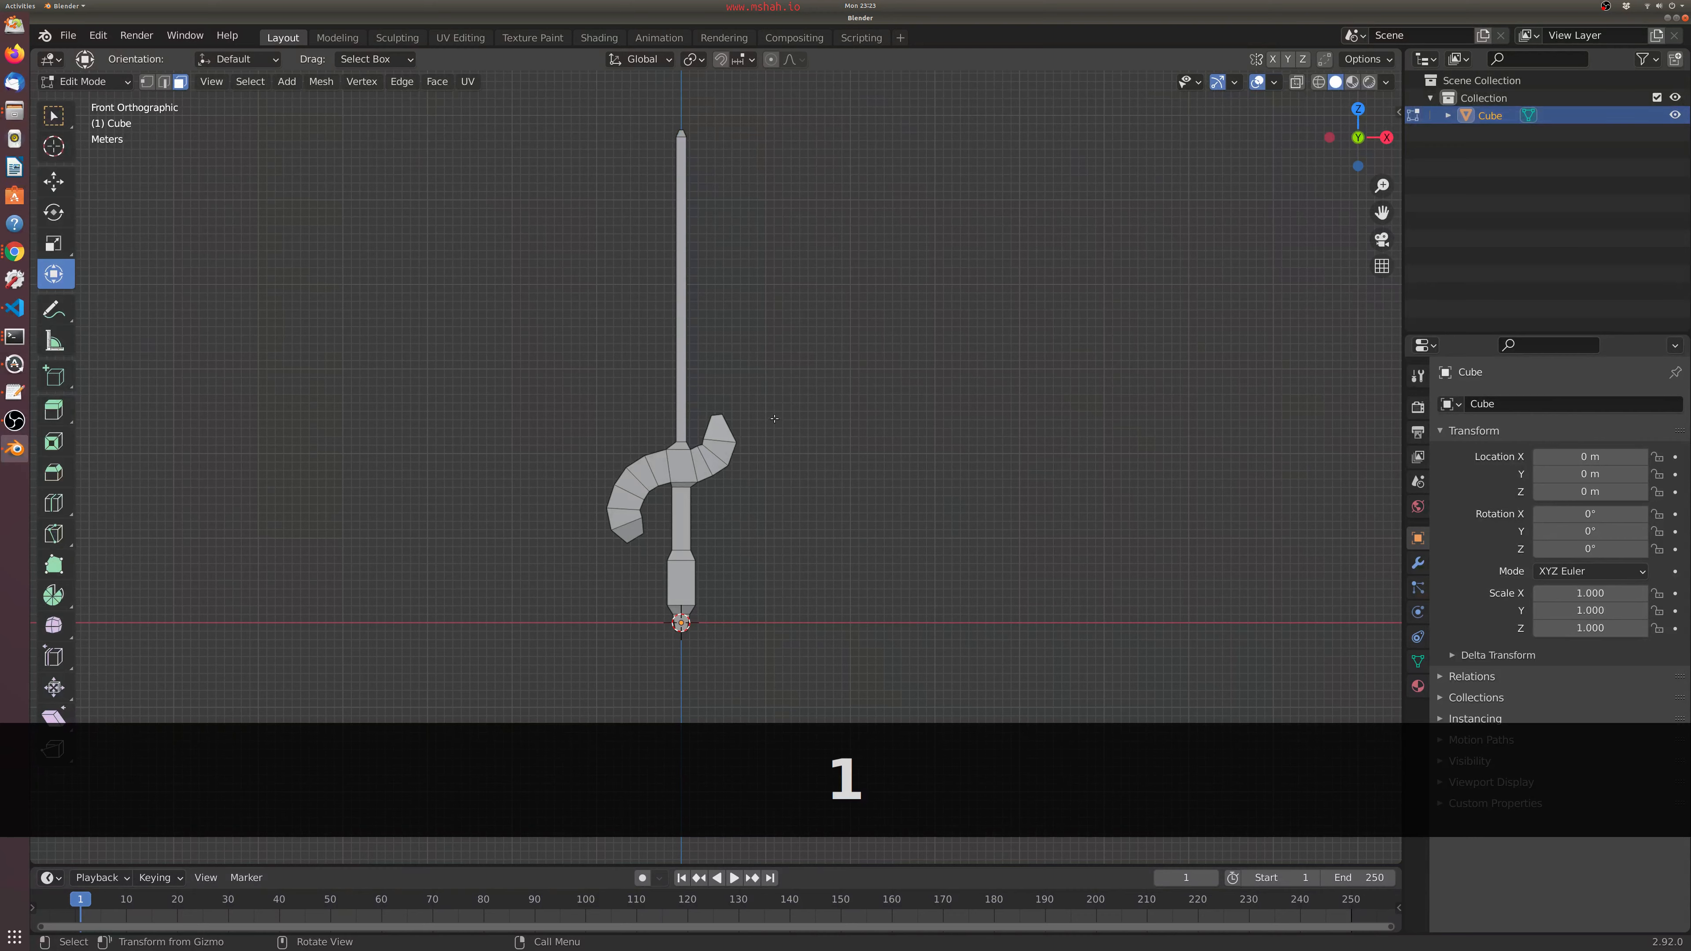
pyautogui.moveTo(771, 450); pyautogui.dragTo(751, 721, button='middle')
pyautogui.scroll(3, 735, 516)
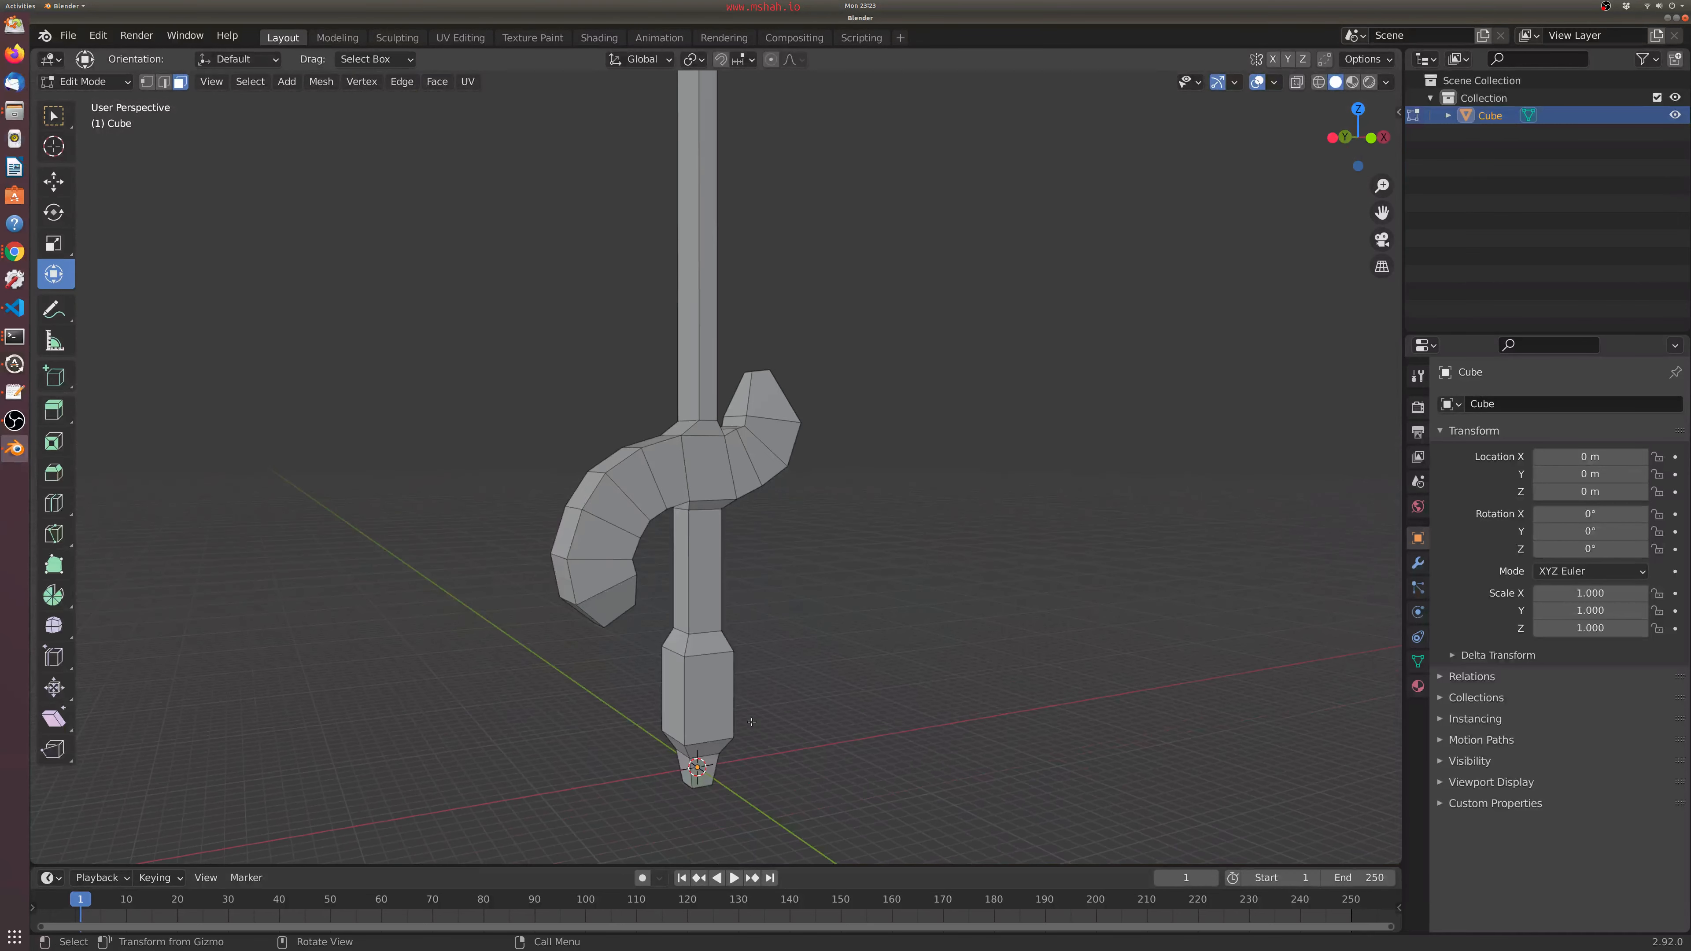
# - Select the front faces of the sword's bottom tip, pommel, grip and guard block together
pyautogui.click(709, 763)
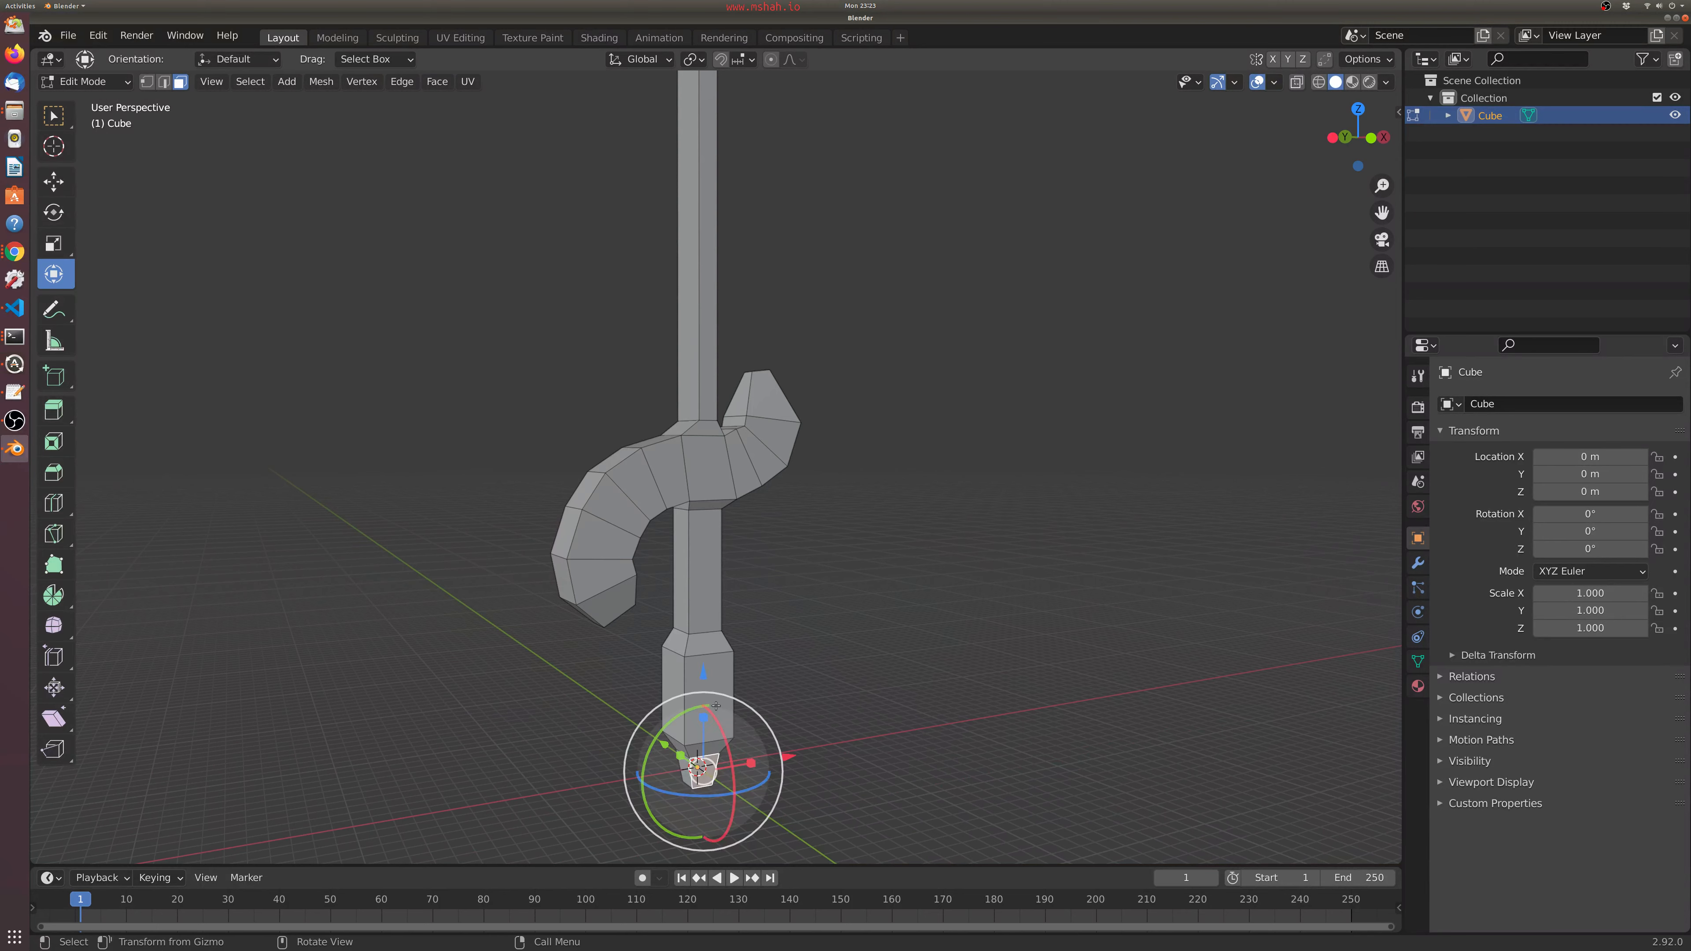
pyautogui.keyDown('shift'); pyautogui.click(715, 670); pyautogui.keyUp('shift')
pyautogui.keyDown('shift'); pyautogui.click(714, 641); pyautogui.keyUp('shift')
pyautogui.keyDown('shift'); pyautogui.click(710, 579); pyautogui.keyUp('shift')
pyautogui.keyDown('shift'); pyautogui.click(709, 470); pyautogui.keyUp('shift')
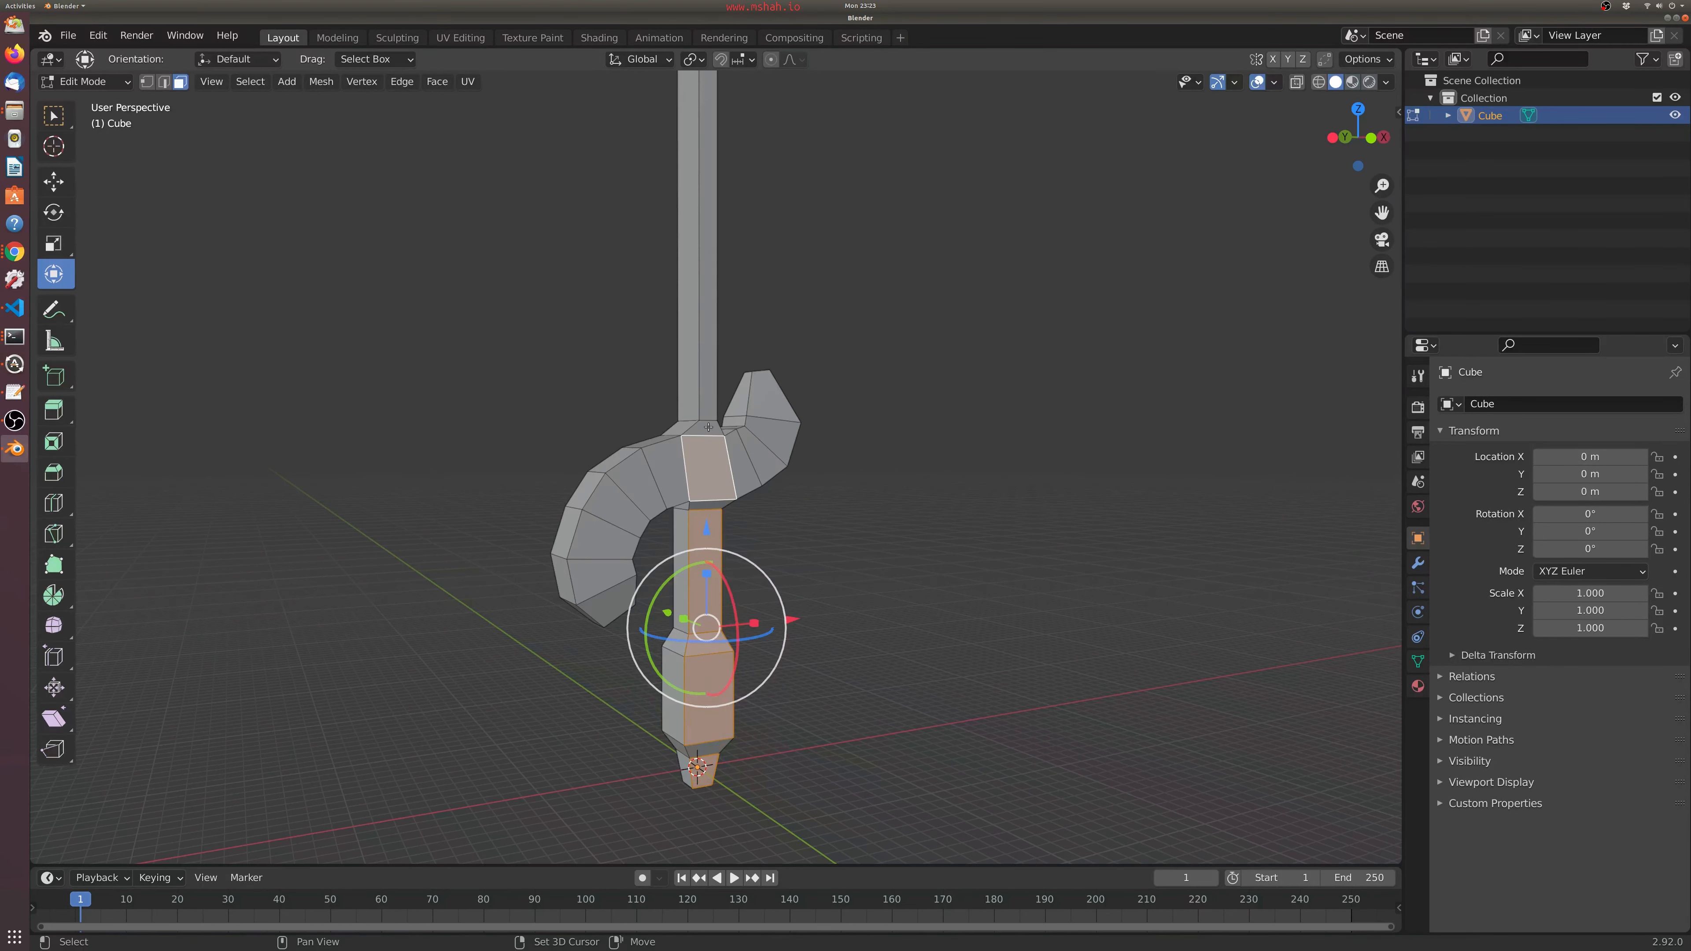
# - Select the blade's long narrow faces on both sides and bevel their edges slightly with the Bevel tool
pyautogui.moveTo(709, 427); pyautogui.dragTo(773, 177, button='middle')
pyautogui.keyDown('shift'); pyautogui.click(801, 153); pyautogui.keyUp('shift')
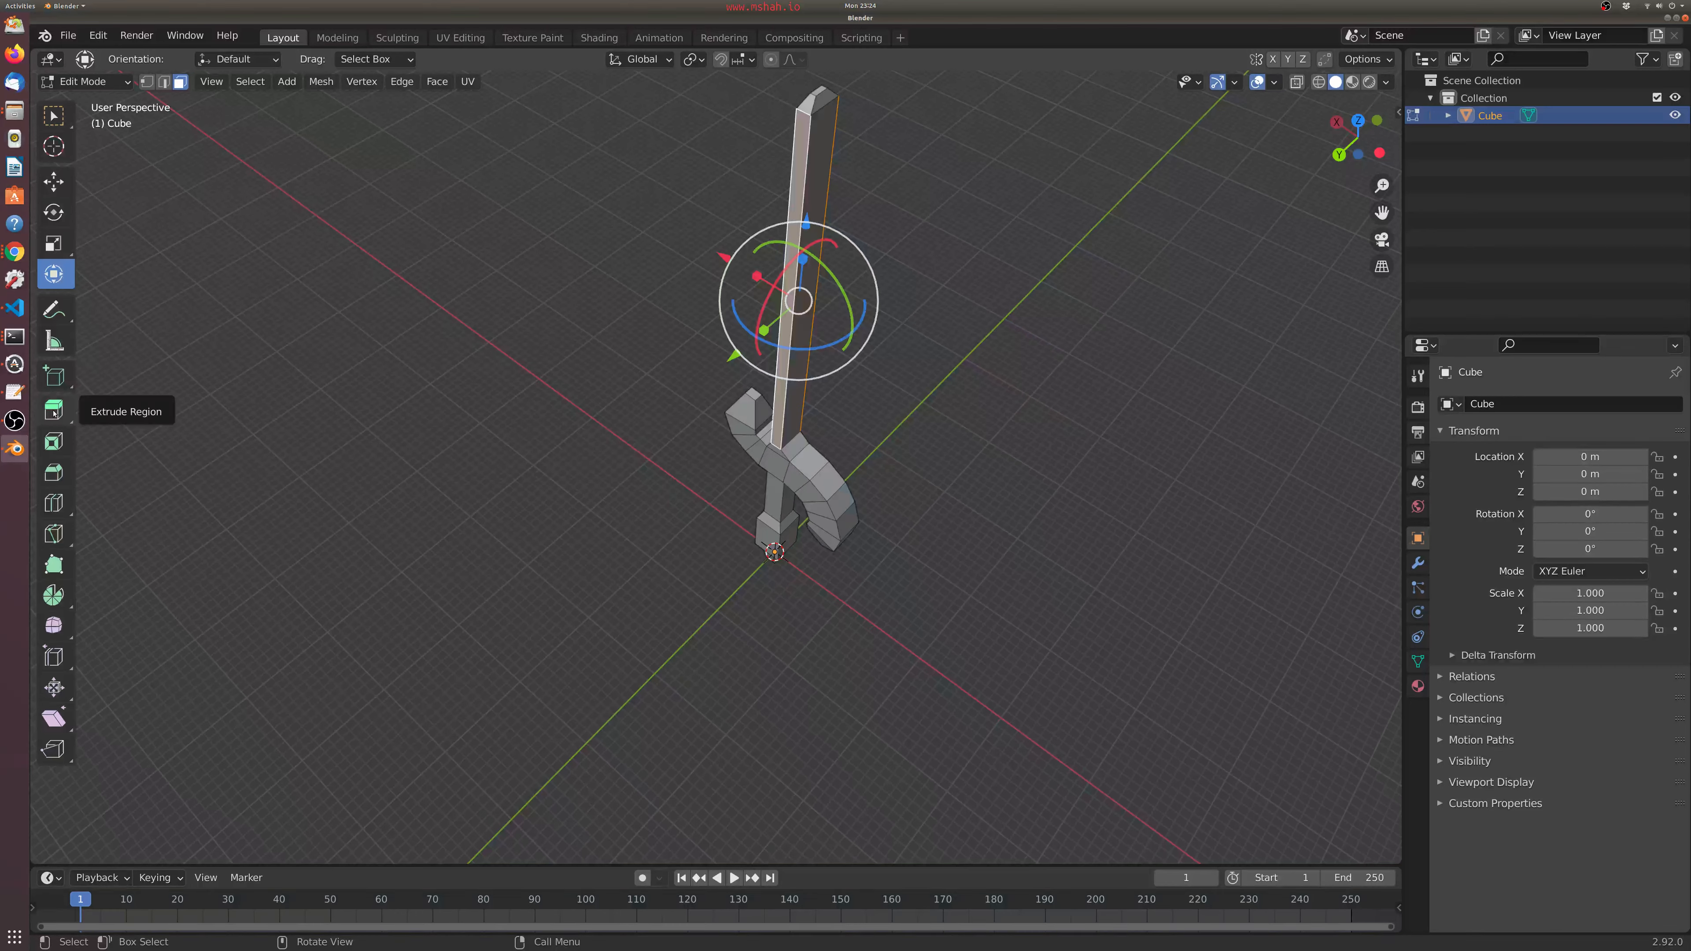
pyautogui.click(52, 473)
pyautogui.moveTo(811, 227); pyautogui.dragTo(807, 234)
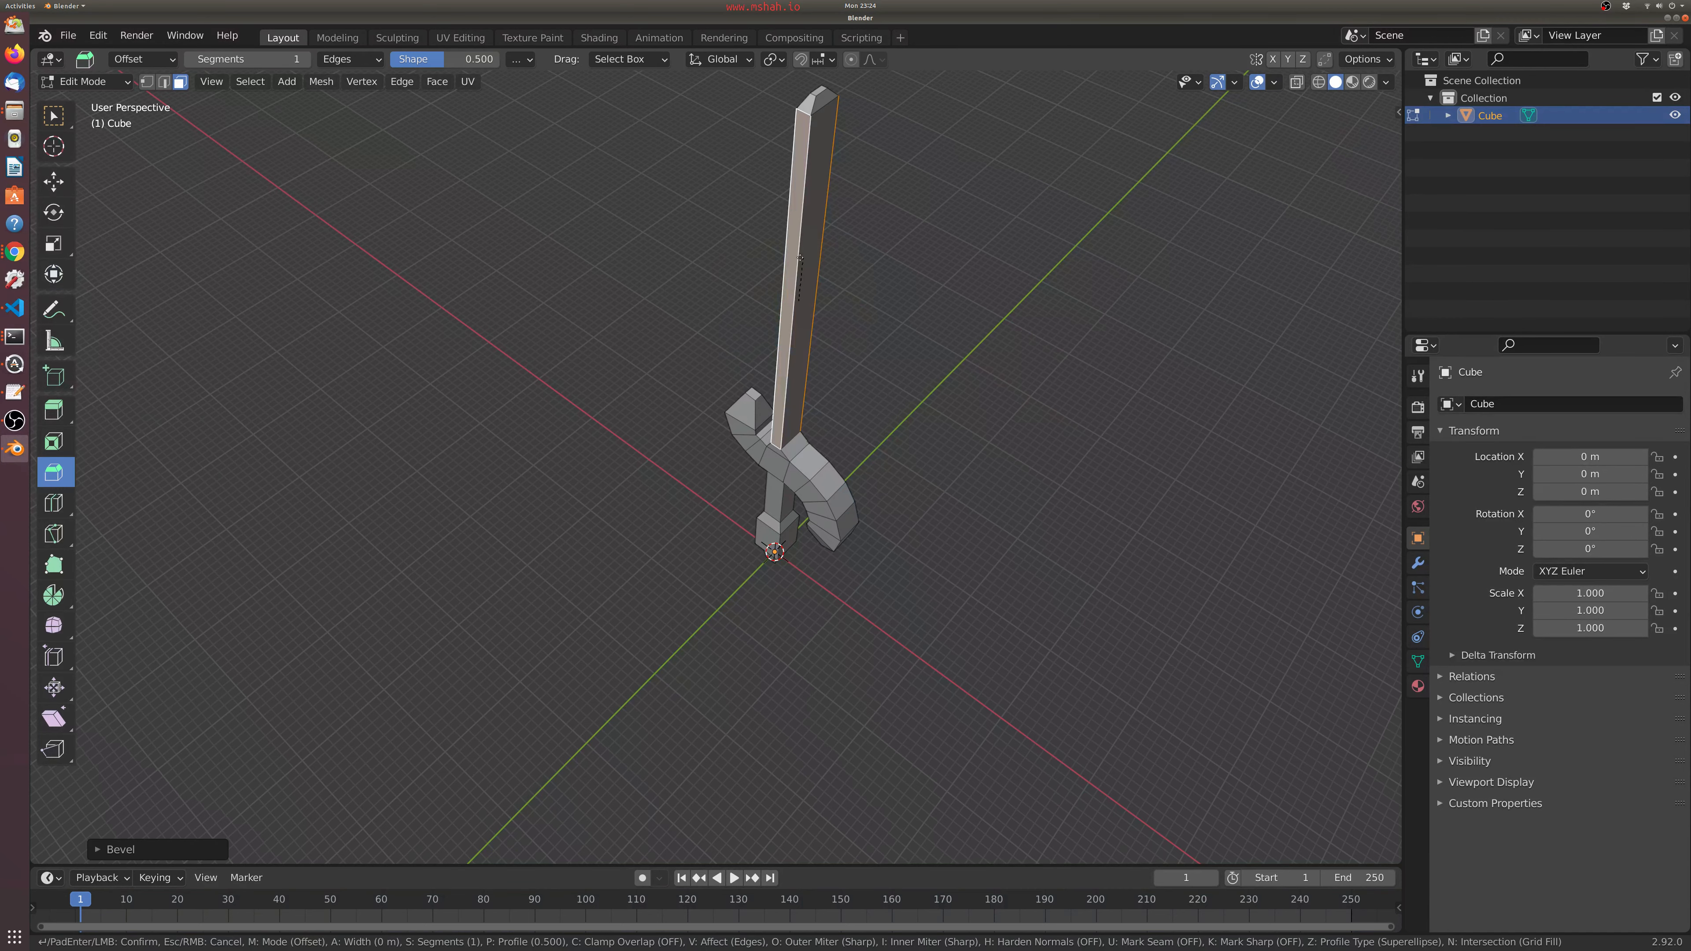
pyautogui.moveTo(805, 232); pyautogui.dragTo(772, 231, button='middle')
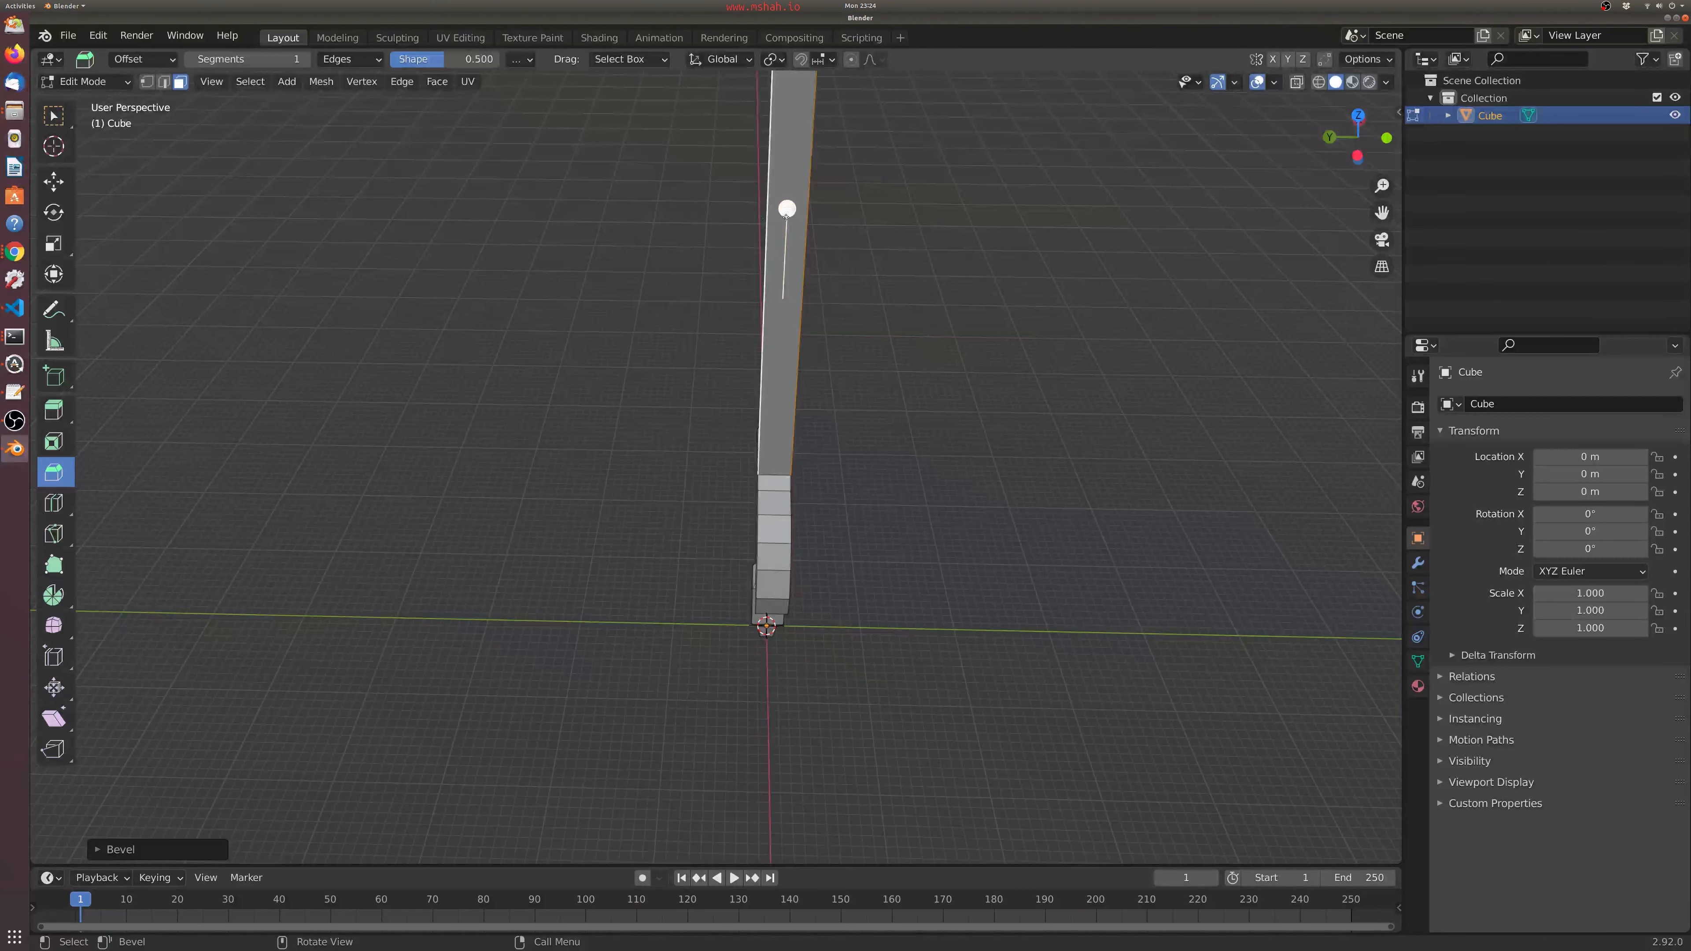
pyautogui.click(770, 224)
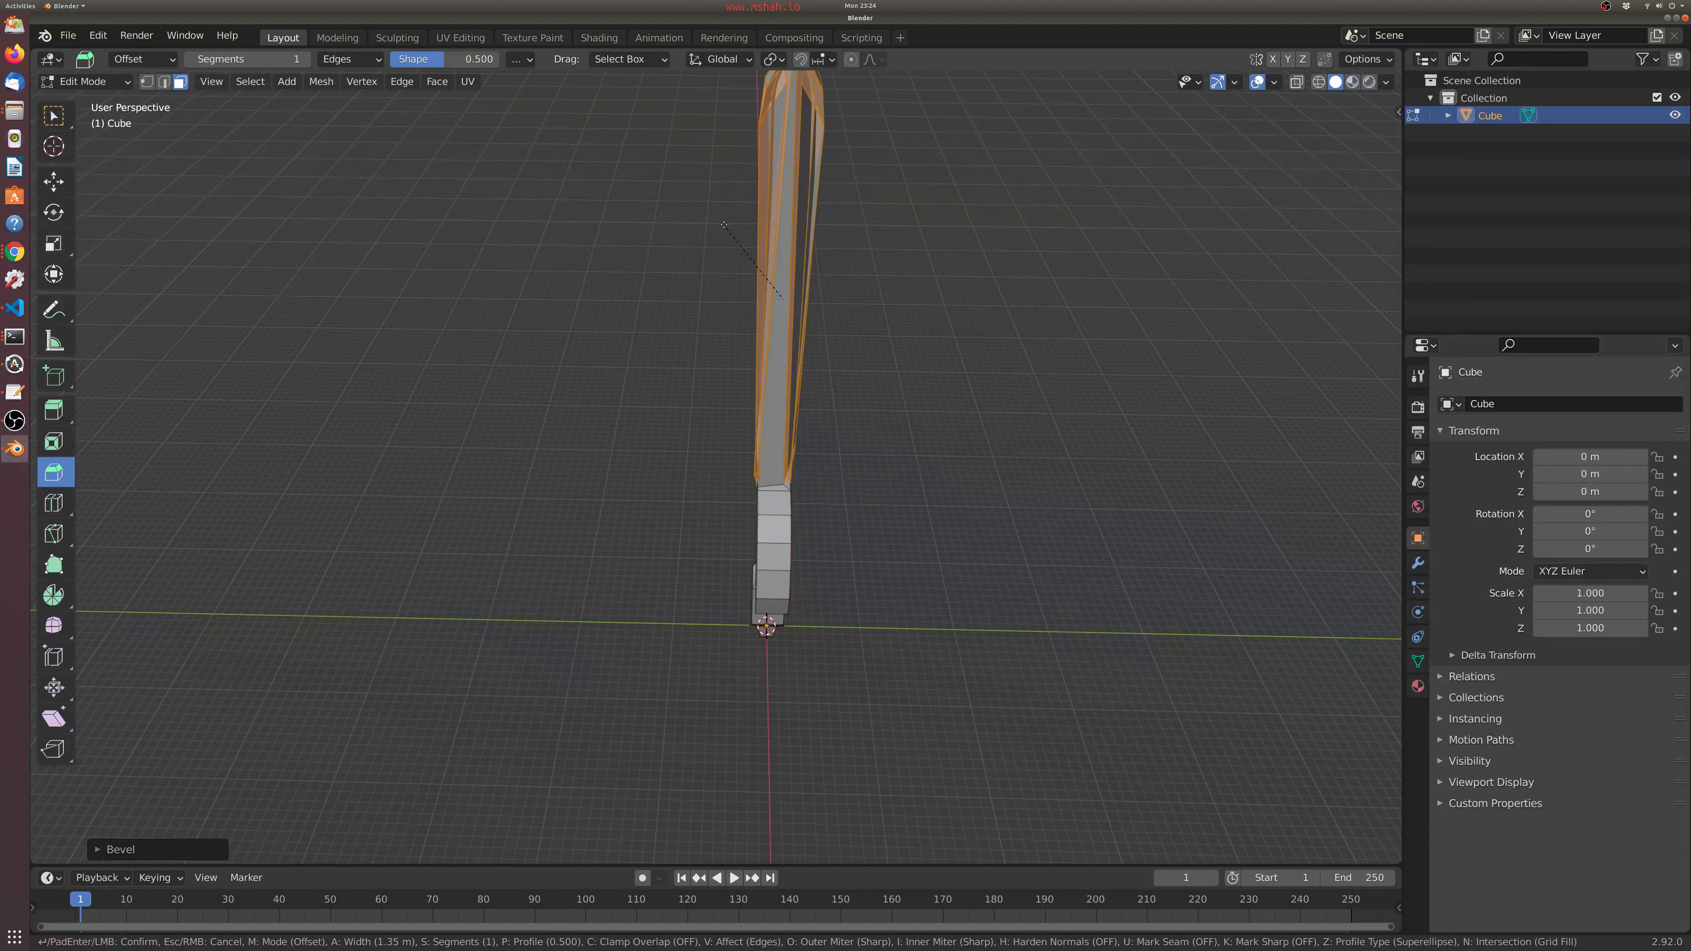
pyautogui.moveTo(736, 229); pyautogui.dragTo(770, 311)
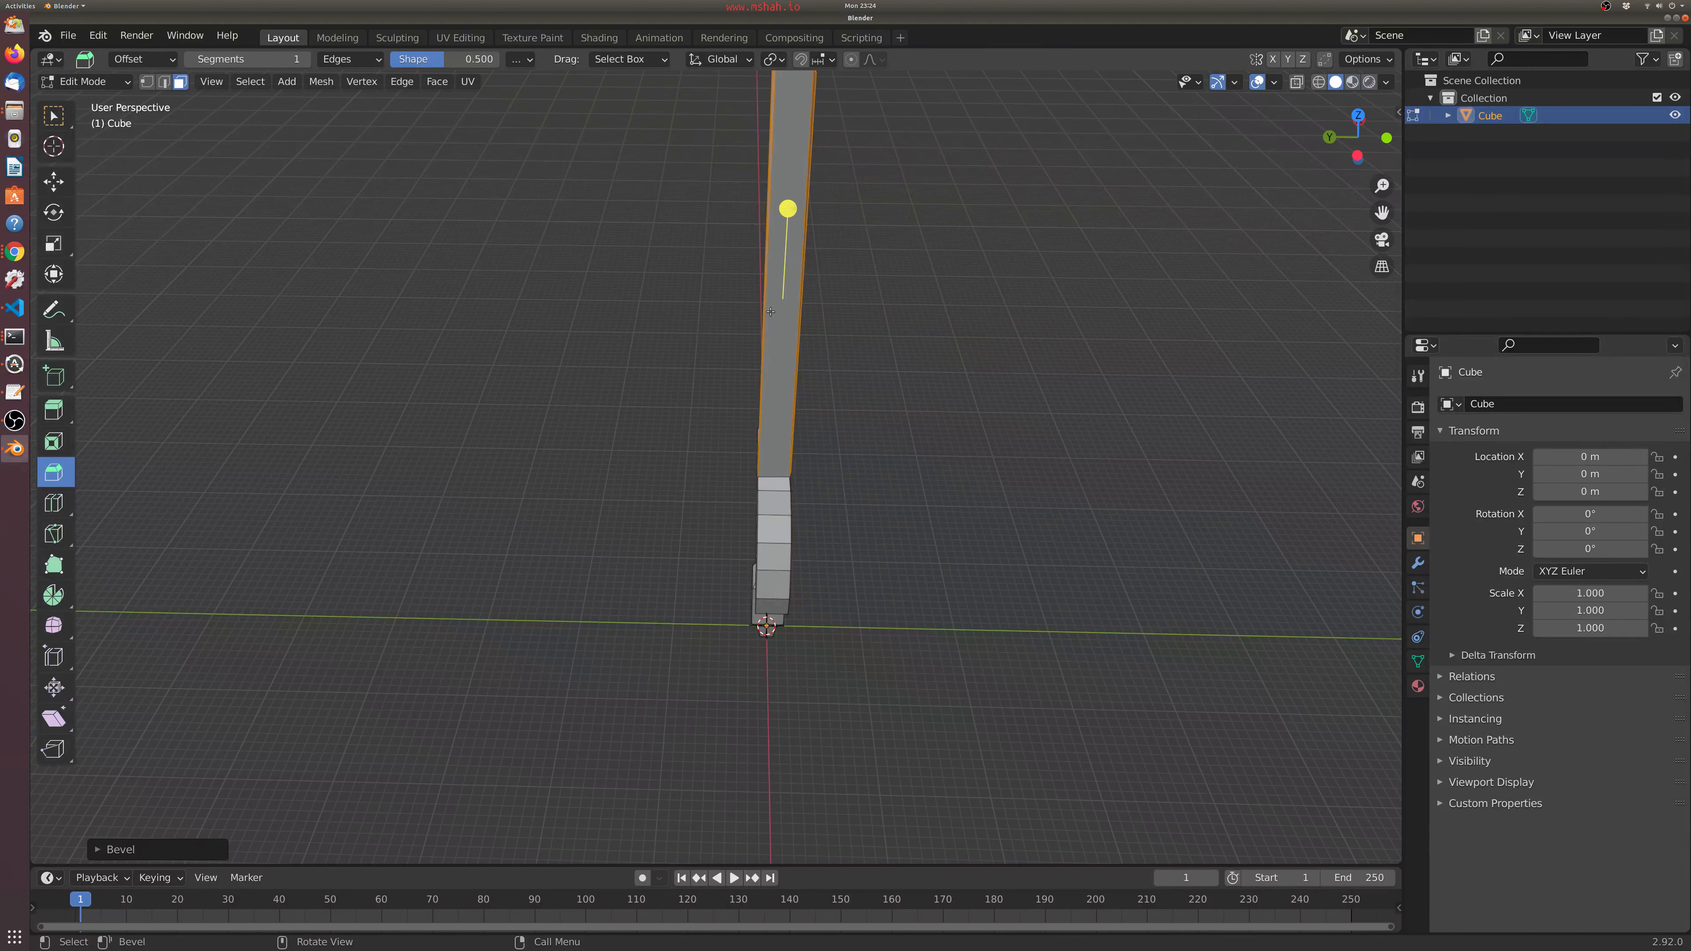
# - Try a further bevel on the blade's already beveled edges, inspect it, and undo it
pyautogui.moveTo(782, 221); pyautogui.dragTo(796, 227)
pyautogui.moveTo(796, 228); pyautogui.dragTo(748, 389, button='middle')
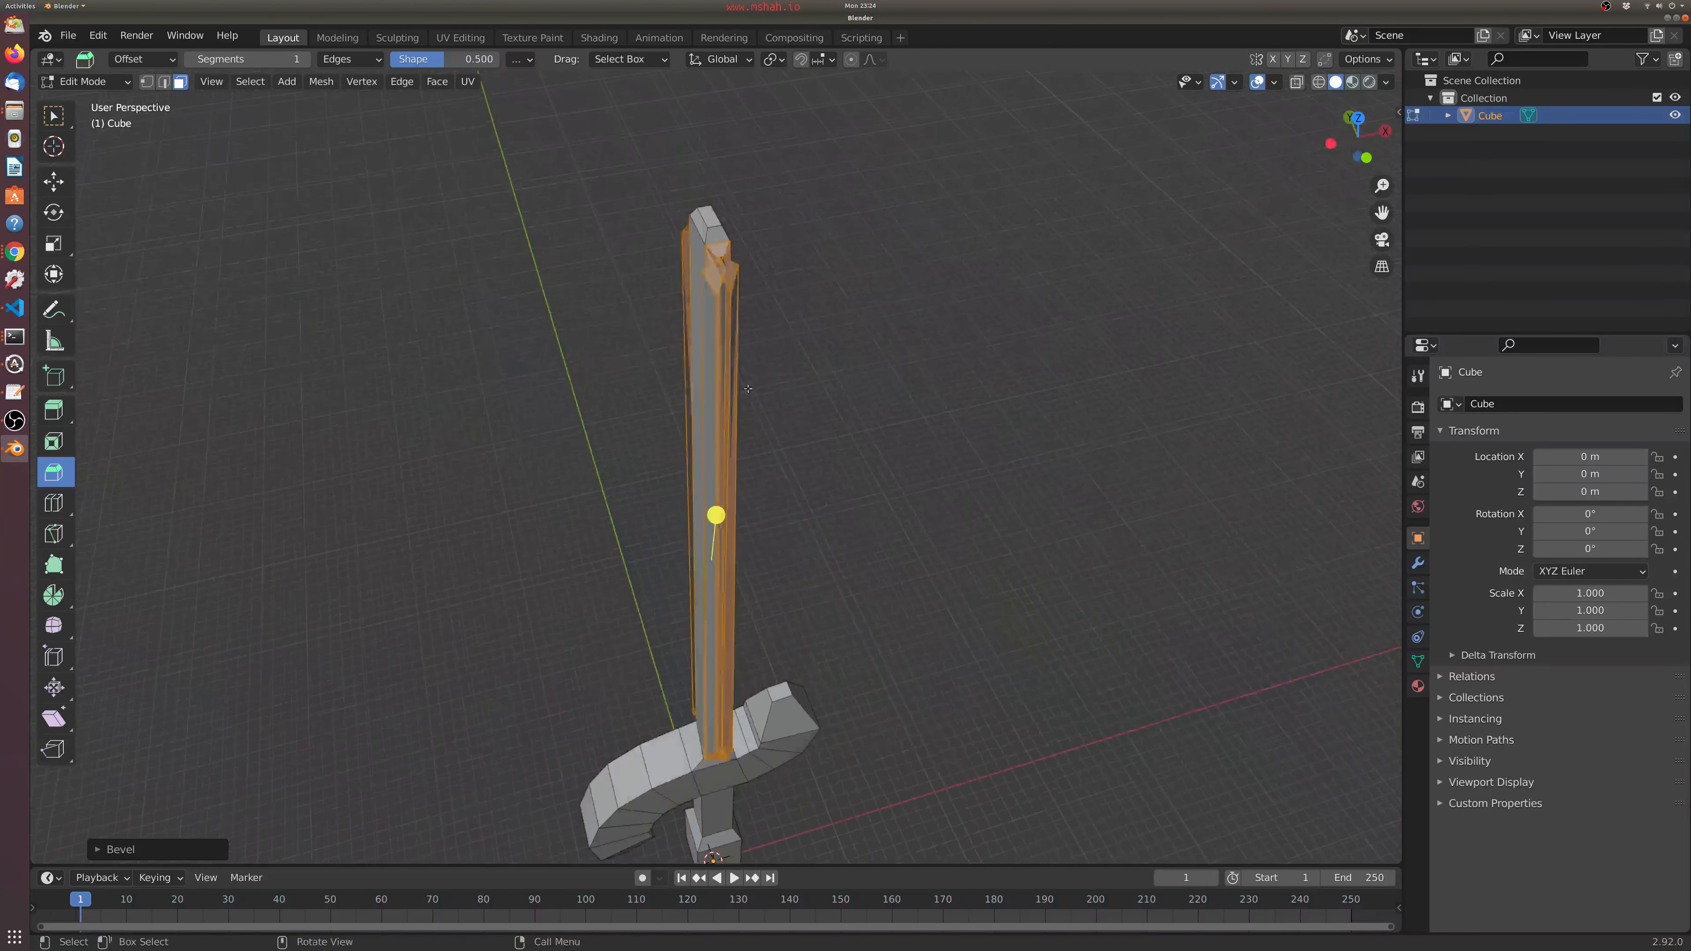
pyautogui.hotkey('ctrl', 'z')
pyautogui.hotkey('ctrl', 'z')
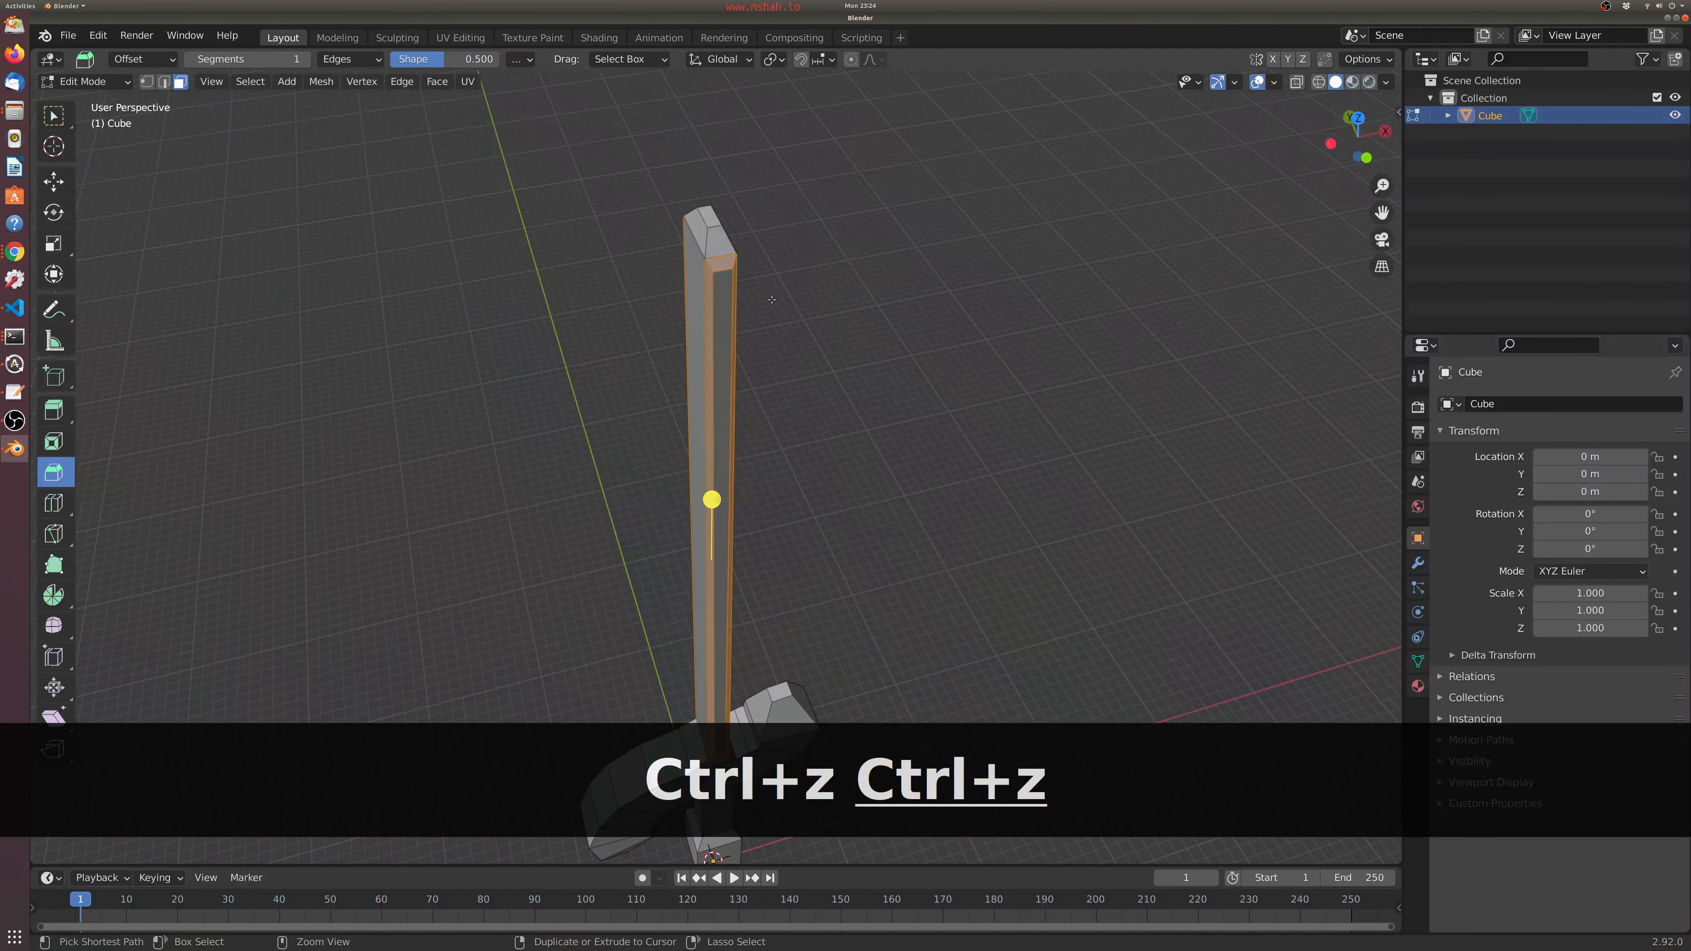
# - Examine the beveled blade by selecting one of its thin edge faces, and clear the selection
pyautogui.moveTo(782, 305); pyautogui.dragTo(943, 154, button='middle')
pyautogui.click(849, 454)
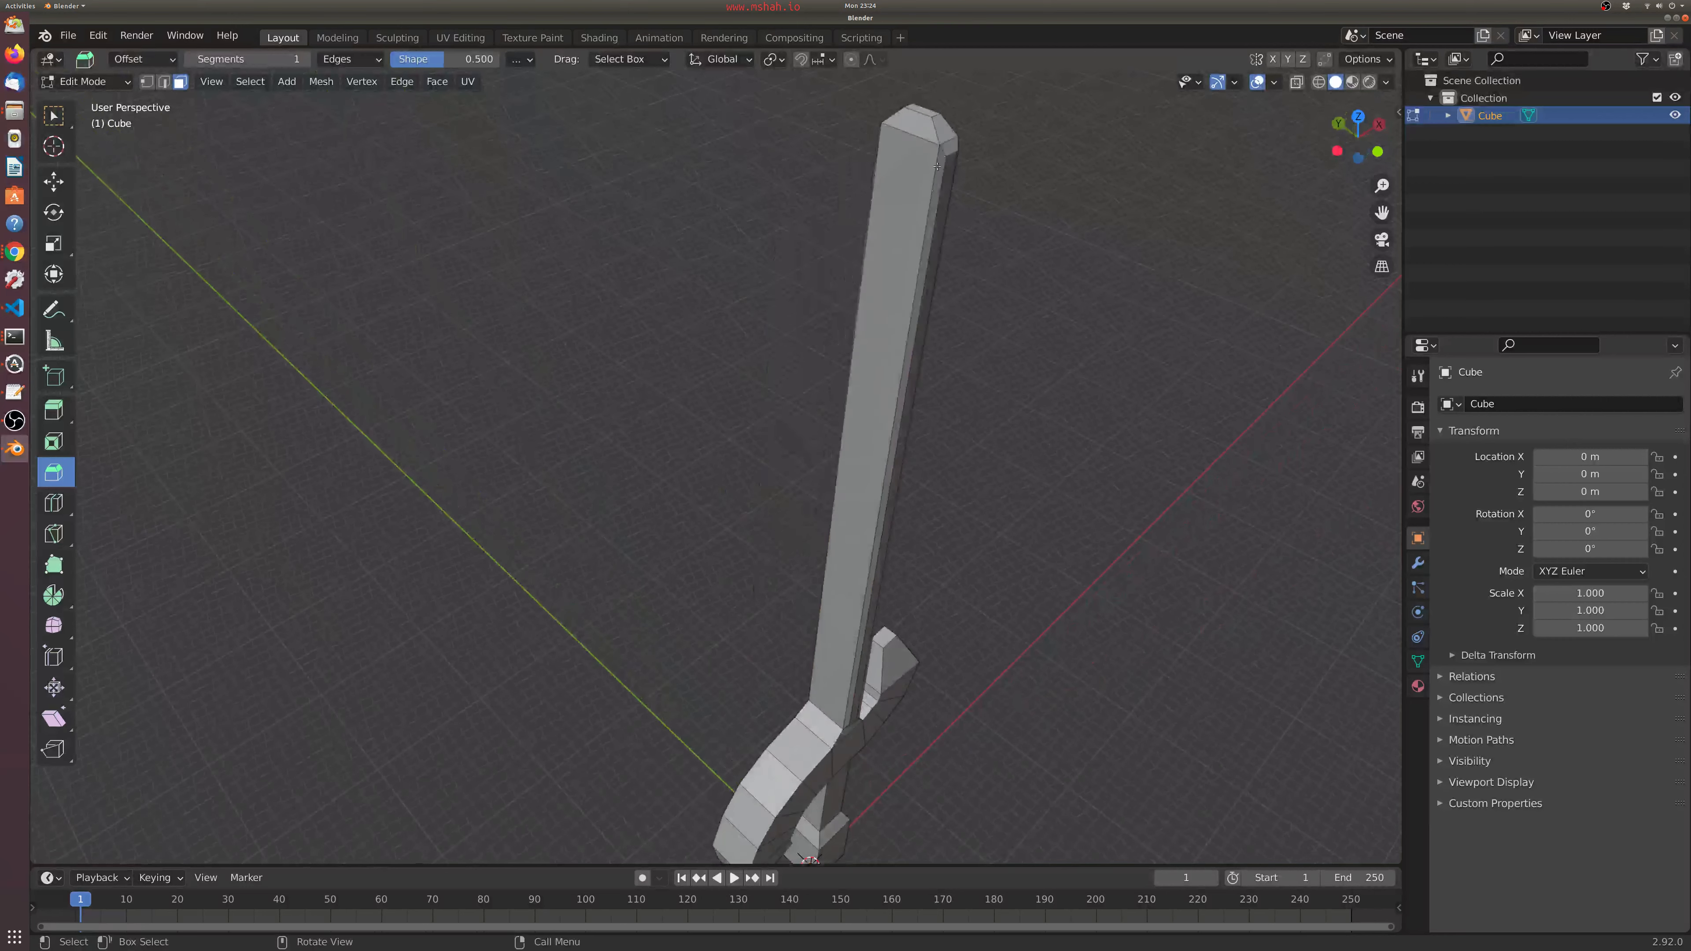
pyautogui.click(944, 155)
pyautogui.click(905, 573)
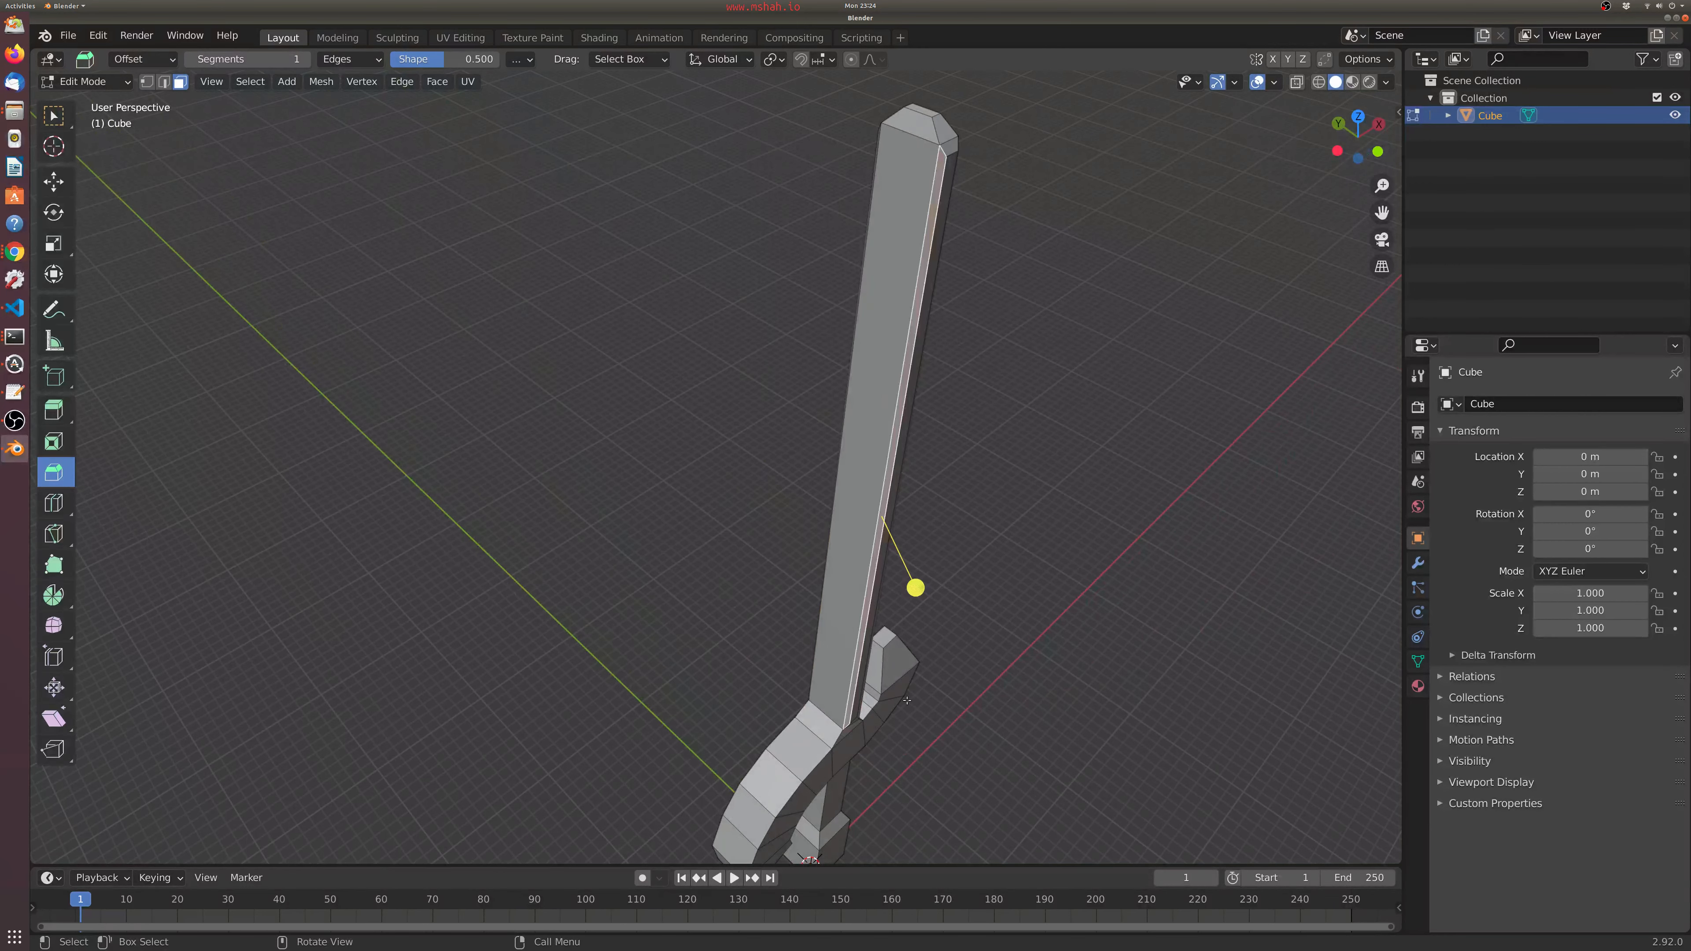
pyautogui.moveTo(906, 700); pyautogui.dragTo(838, 630, button='middle')
pyautogui.scroll(-4, 838, 631)
pyautogui.click(838, 629)
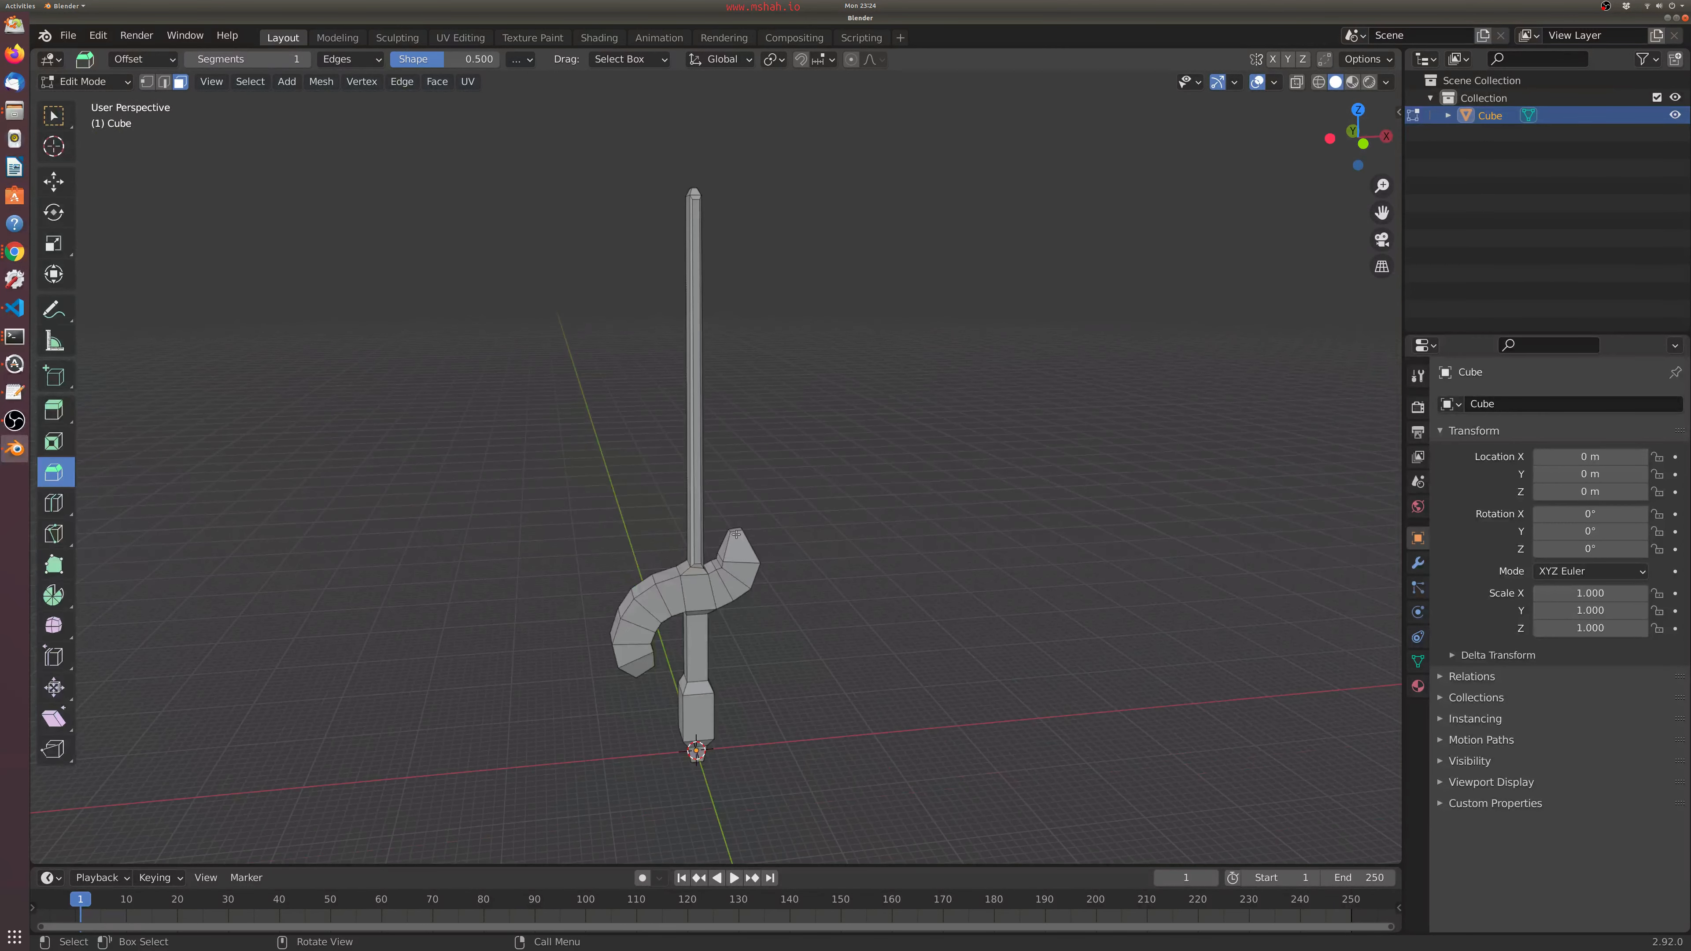
# - Box-select the sword's faces from both the front and the back, subdivide them, and deselect everything
pyautogui.moveTo(515, 137); pyautogui.dragTo(861, 807)
pyautogui.moveTo(861, 807); pyautogui.dragTo(1164, 743, button='middle')
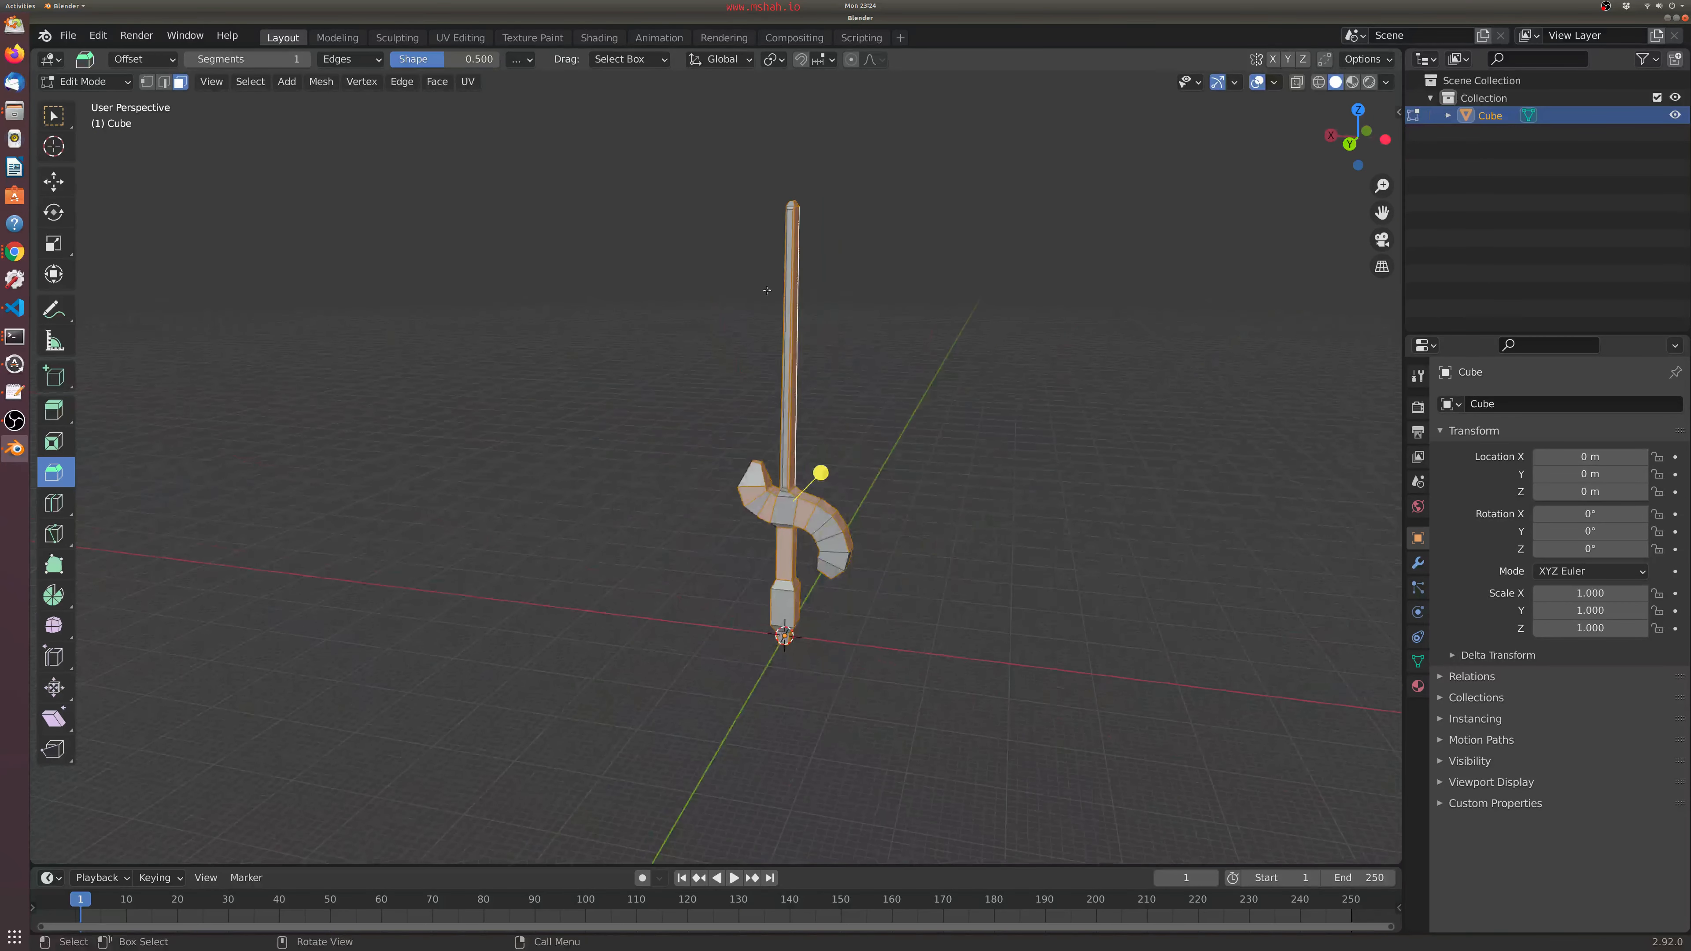
pyautogui.keyDown('shift'); pyautogui.moveTo(655, 194); pyautogui.dragTo(981, 665); pyautogui.keyUp('shift')
pyautogui.moveTo(952, 647); pyautogui.dragTo(763, 580, button='middle')
pyautogui.rightClick(543, 474)
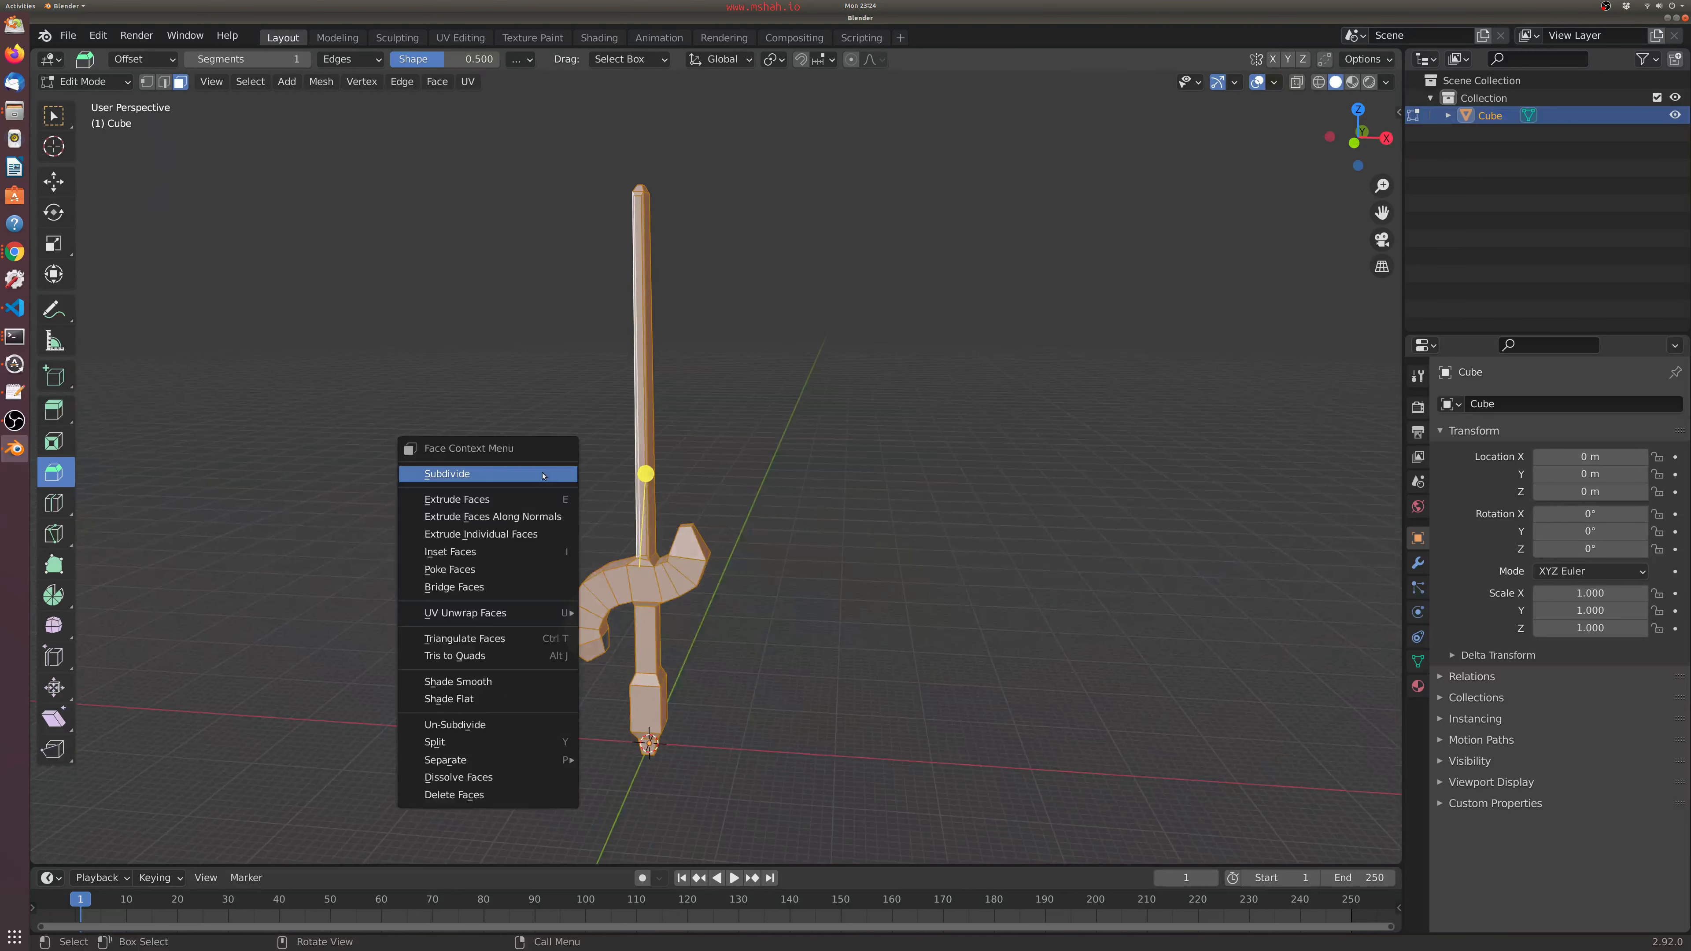
pyautogui.click(532, 474)
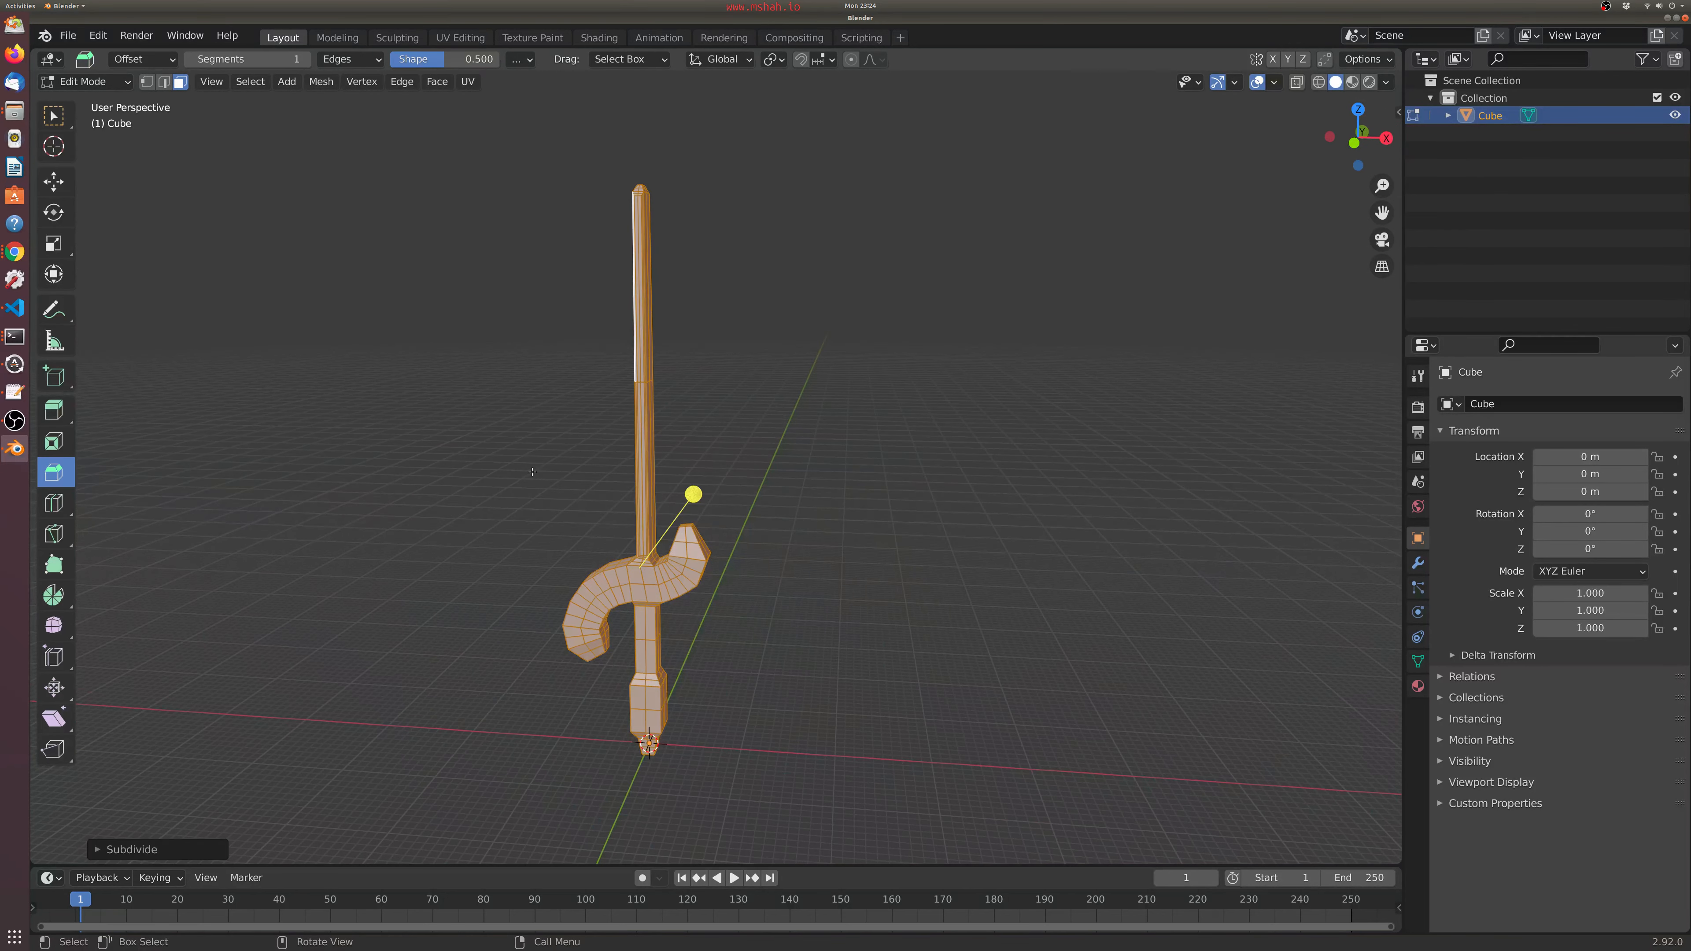
pyautogui.moveTo(792, 566); pyautogui.dragTo(561, 560, button='middle')
pyautogui.scroll(5, 562, 553)
pyautogui.hotkey('alt', 'a')
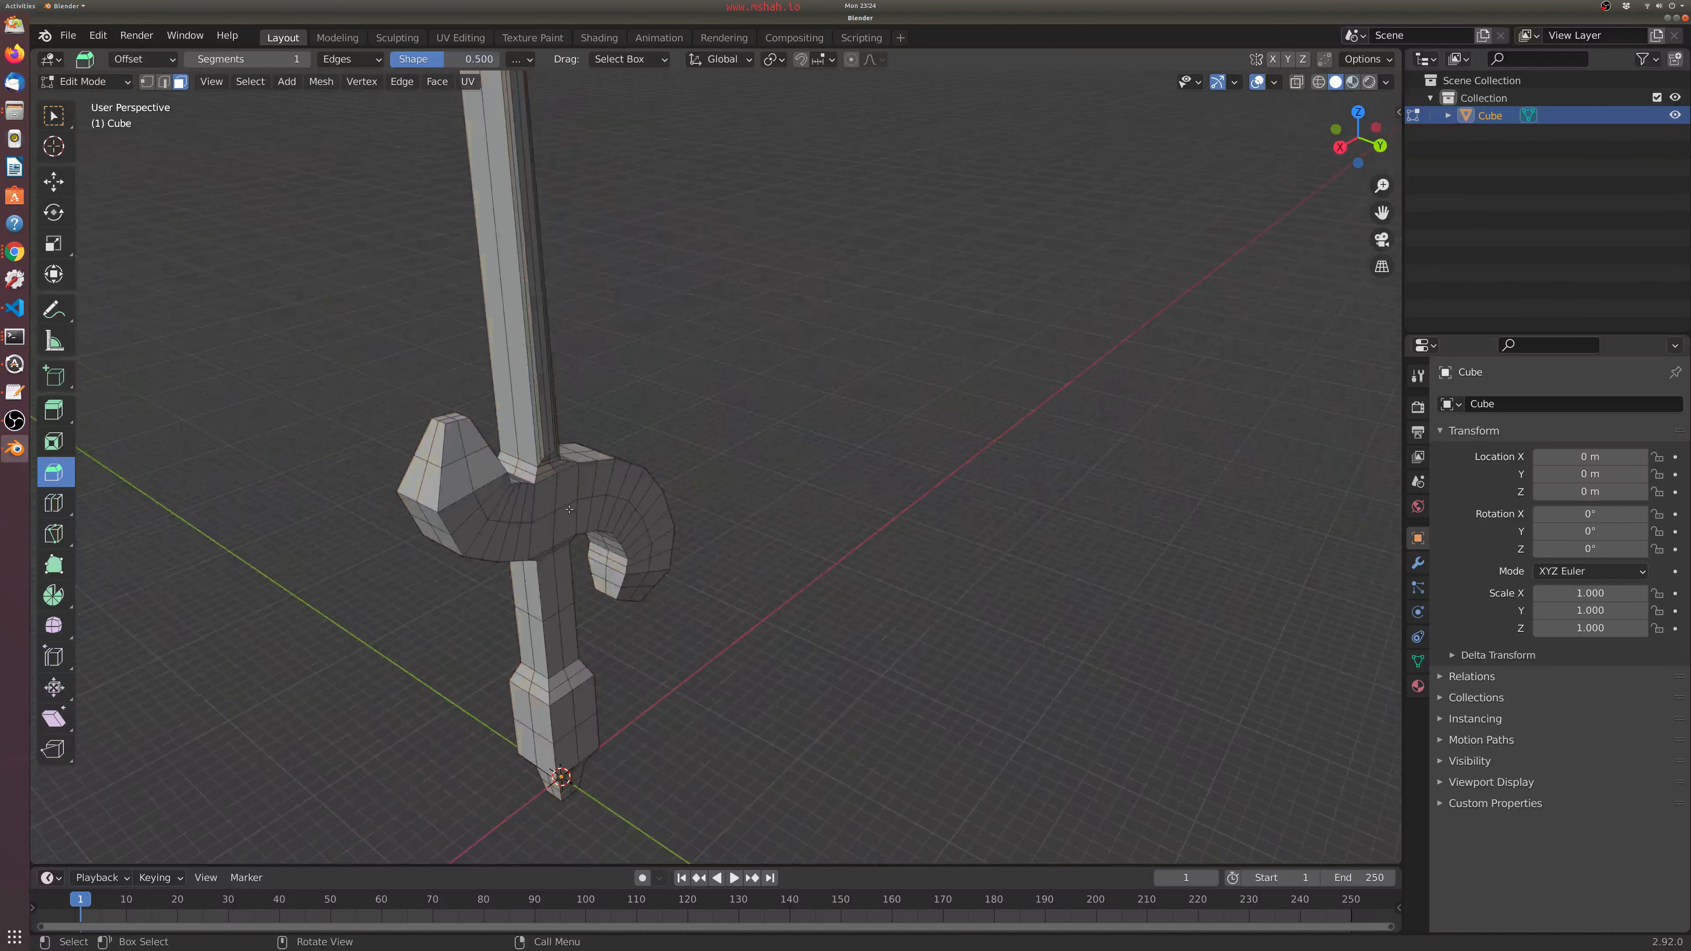
# - In edge select mode, select the chain of middle edges along the guard and its upward arm, and move it outward into a raised ridge
pyautogui.press('2')
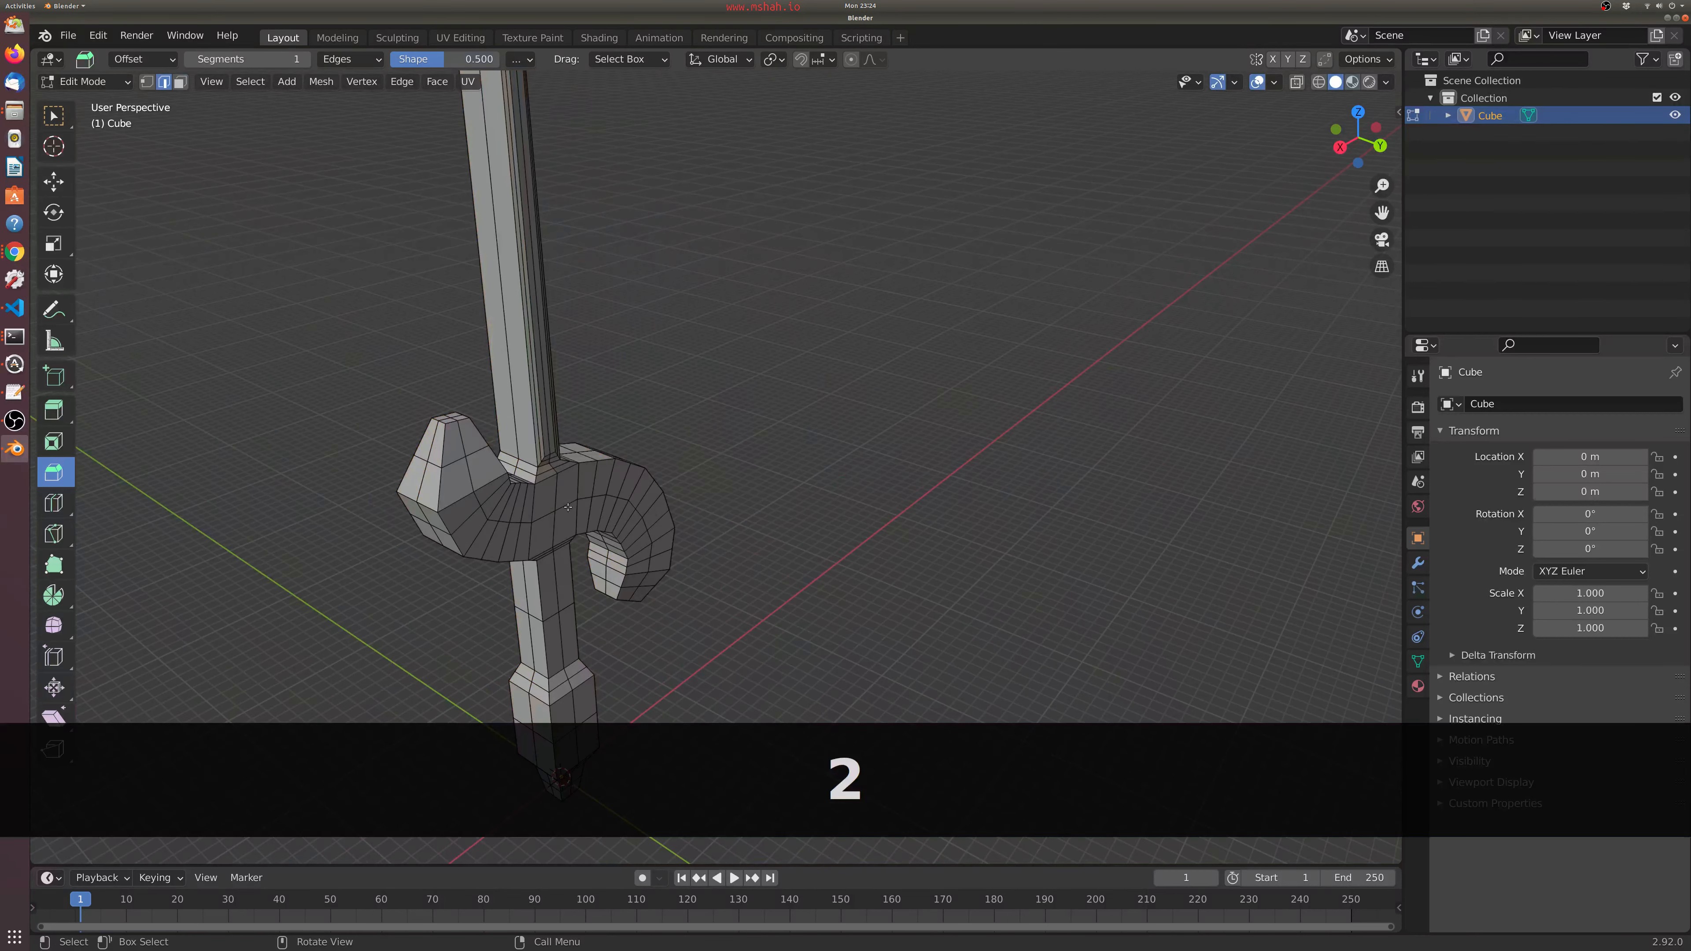
pyautogui.click(566, 505)
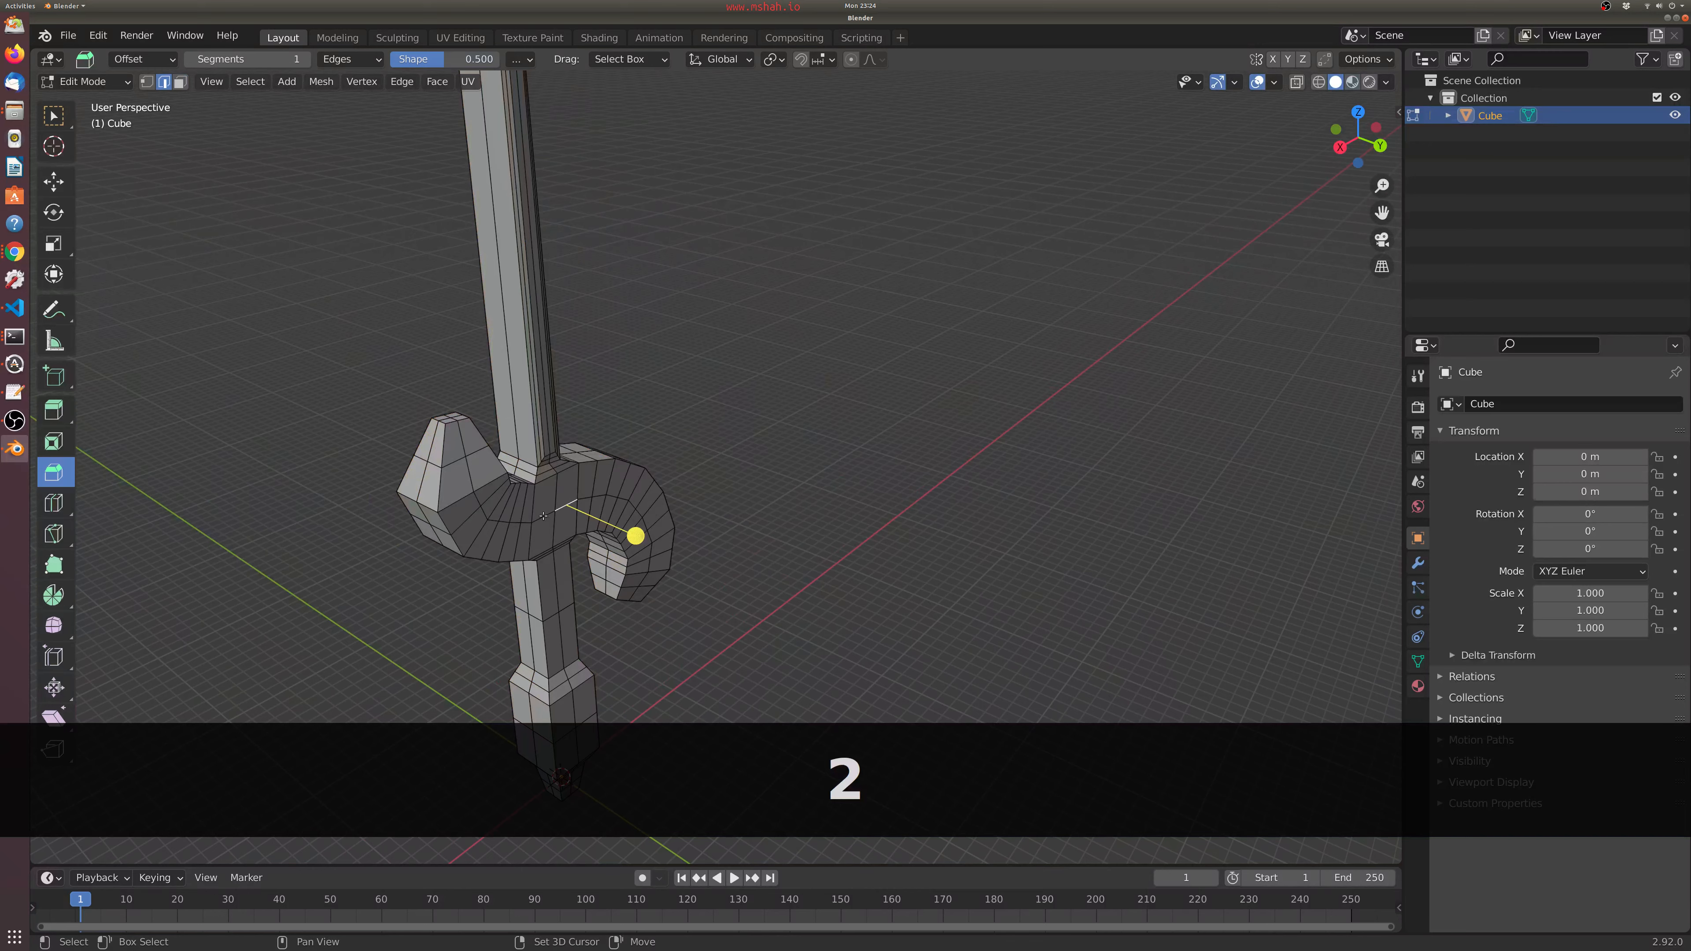
pyautogui.keyDown('shift'); pyautogui.click(513, 522); pyautogui.keyUp('shift')
pyautogui.keyDown('shift'); pyautogui.click(504, 522); pyautogui.keyUp('shift')
pyautogui.keyDown('shift'); pyautogui.click(493, 520); pyautogui.keyUp('shift')
pyautogui.keyDown('shift'); pyautogui.click(478, 501); pyautogui.keyUp('shift')
pyautogui.keyDown('shift'); pyautogui.click(471, 481); pyautogui.keyUp('shift')
pyautogui.keyDown('shift'); pyautogui.click(461, 437); pyautogui.keyUp('shift')
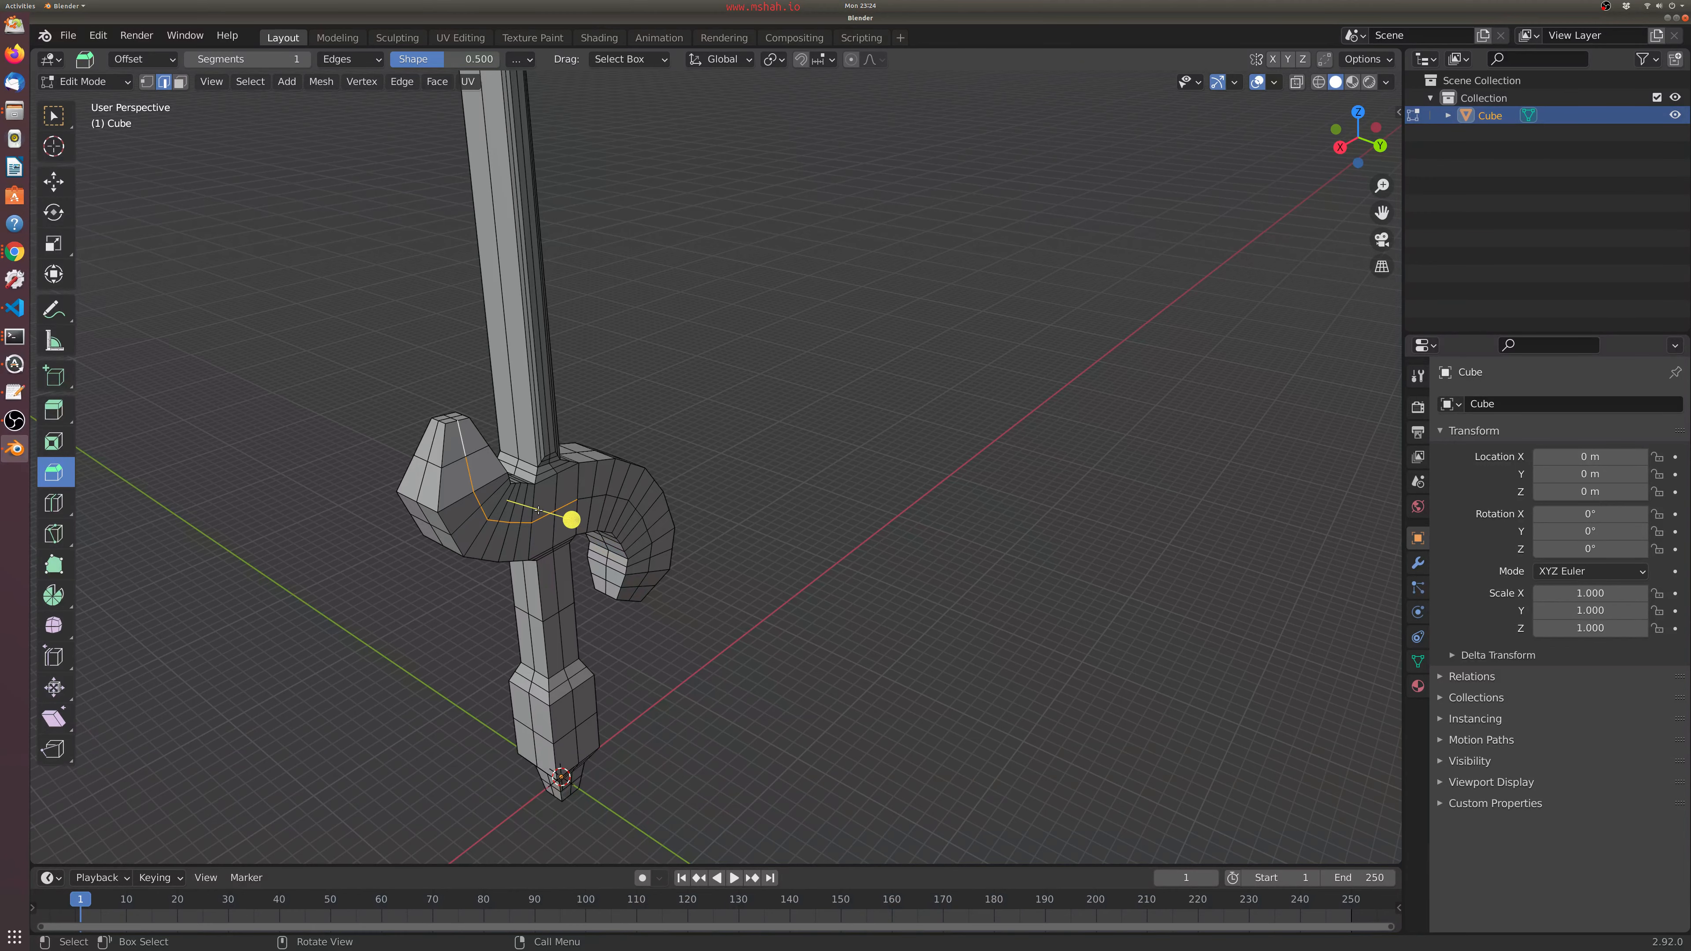
pyautogui.press('g')
pyautogui.click(723, 578)
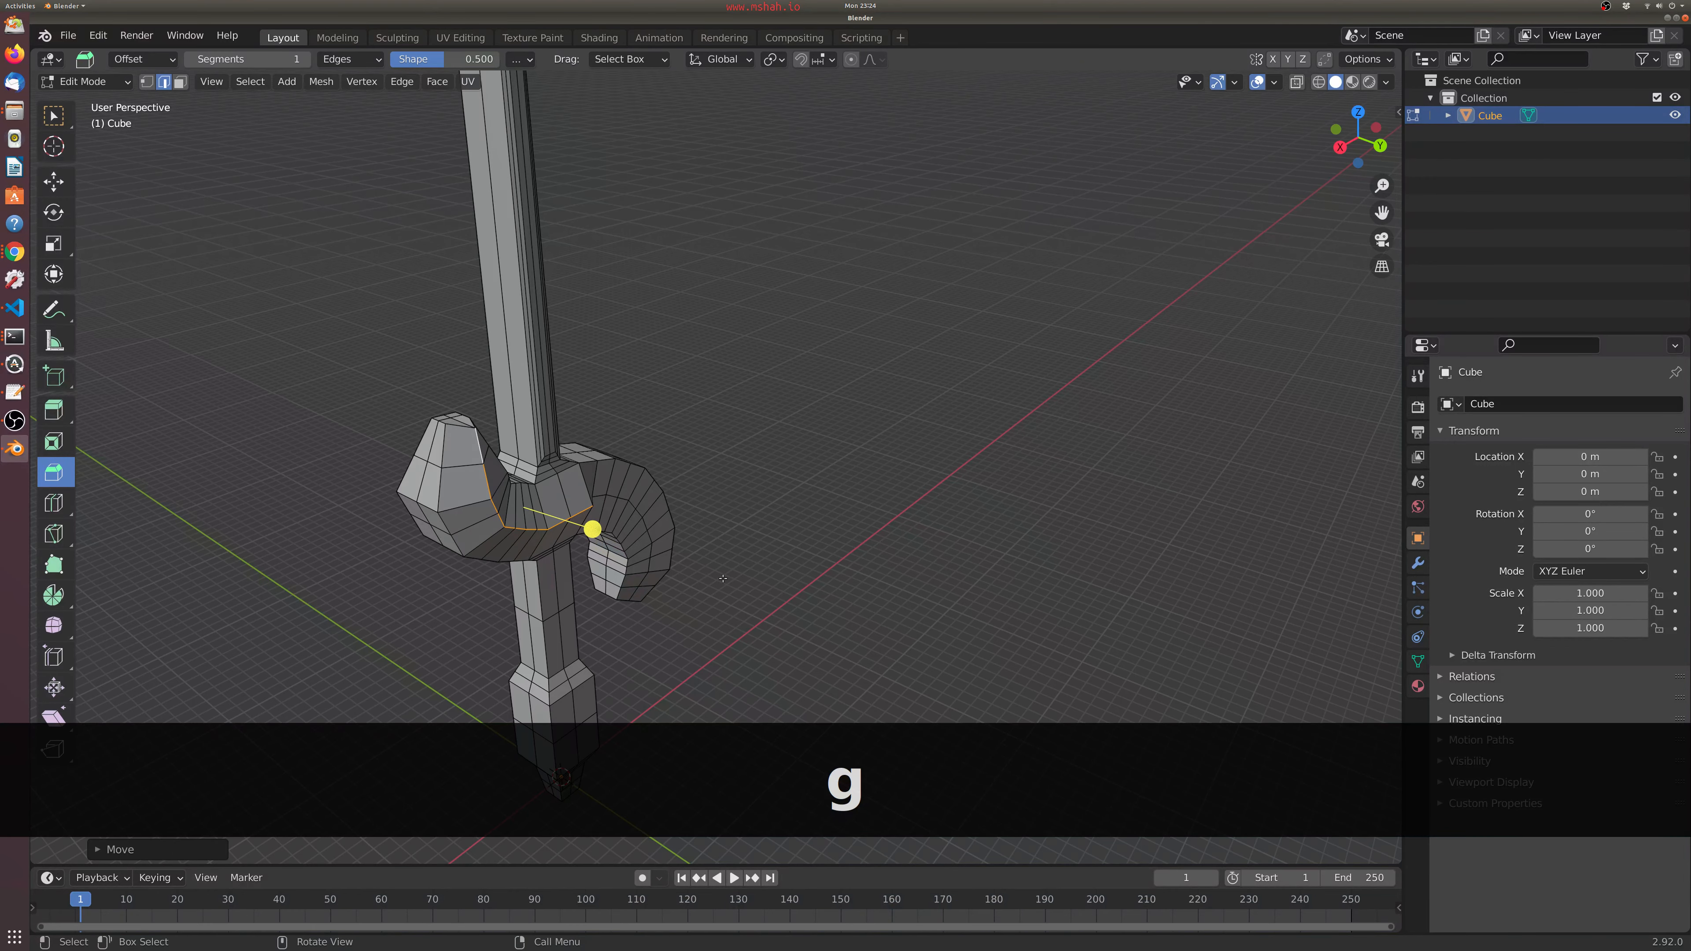
pyautogui.moveTo(723, 578); pyautogui.dragTo(812, 597, button='middle')
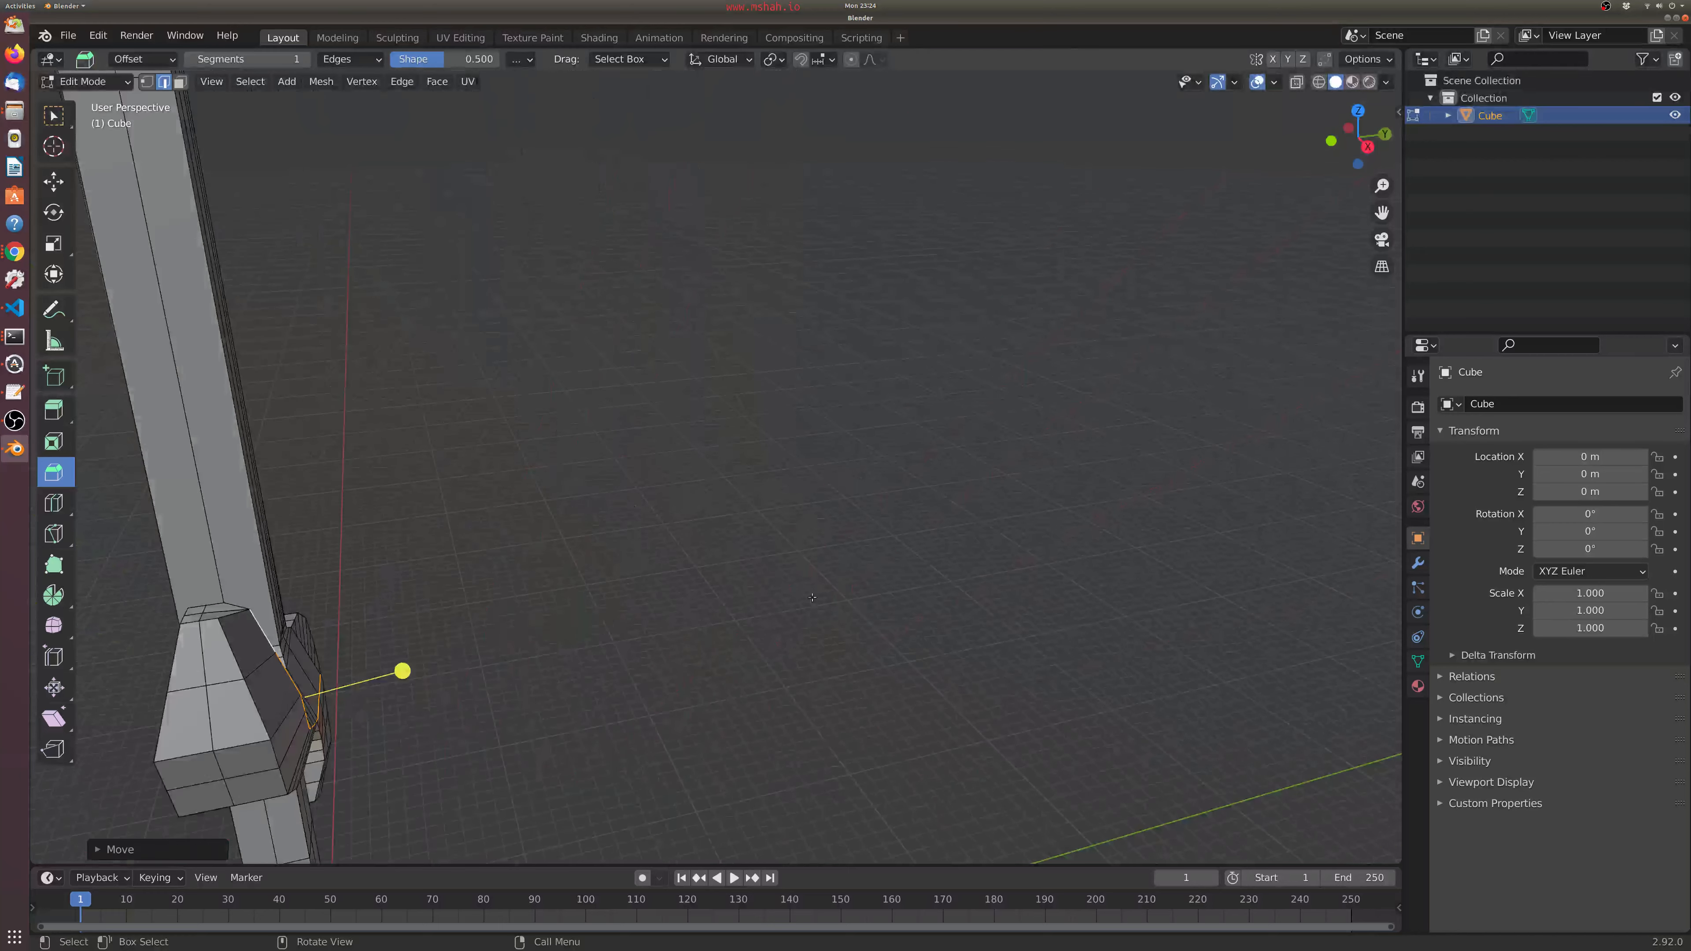
pyautogui.moveTo(513, 710); pyautogui.dragTo(621, 590, button='middle')
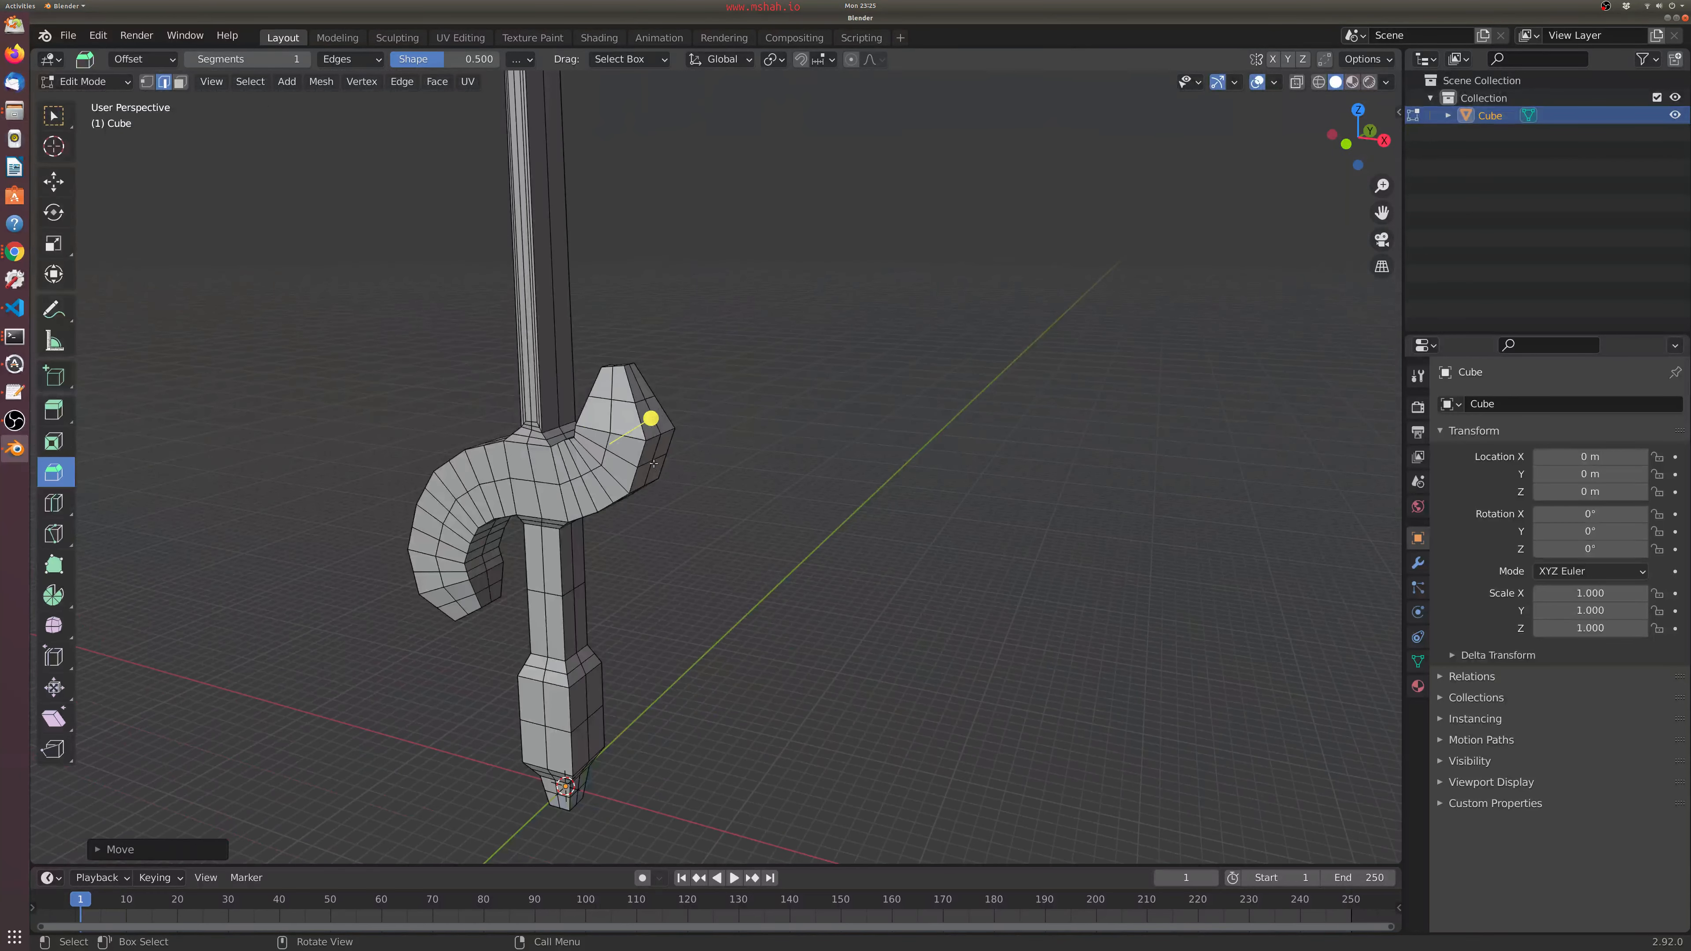
# - Select the chain of middle edges along the opposite side of the guard, from the upper arm's tip to the lower arm's tip
pyautogui.click(610, 385)
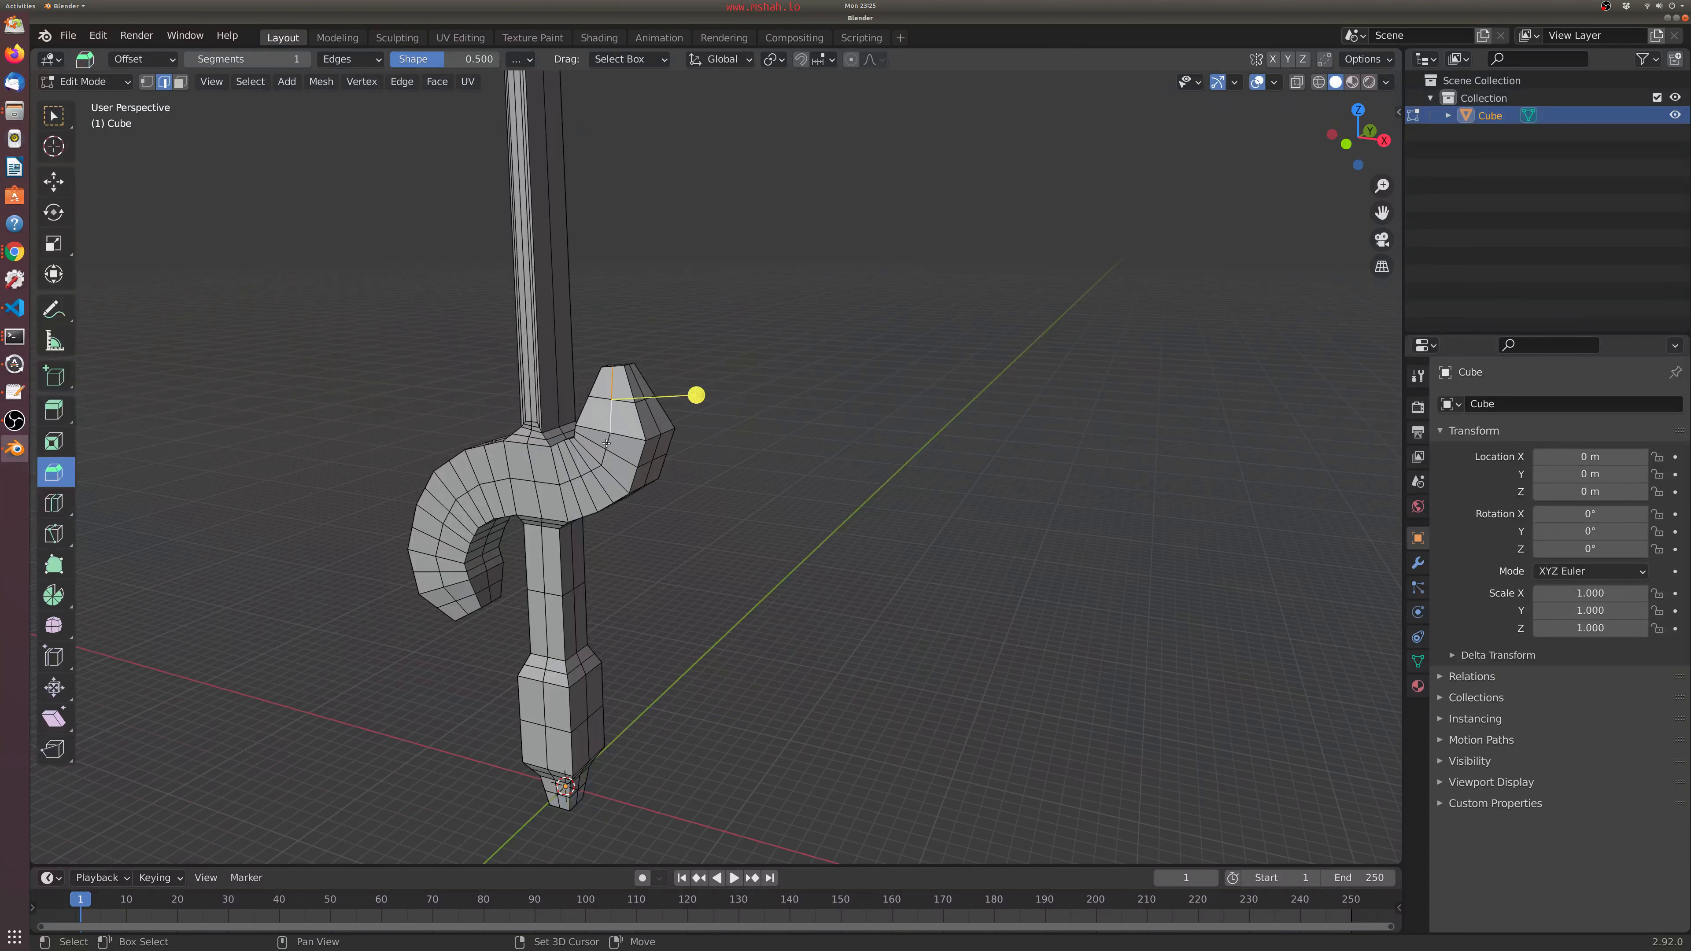
pyautogui.keyDown('shift'); pyautogui.click(595, 469); pyautogui.keyUp('shift')
pyautogui.keyDown('shift'); pyautogui.click(596, 477); pyautogui.keyUp('shift')
pyautogui.keyDown('shift'); pyautogui.click(595, 470); pyautogui.keyUp('shift')
pyautogui.keyDown('shift'); pyautogui.click(583, 477); pyautogui.keyUp('shift')
pyautogui.keyDown('shift'); pyautogui.click(566, 483); pyautogui.keyUp('shift')
pyautogui.keyDown('shift'); pyautogui.click(527, 482); pyautogui.keyUp('shift')
pyautogui.keyDown('shift'); pyautogui.click(489, 483); pyautogui.keyUp('shift')
pyautogui.keyDown('shift'); pyautogui.click(448, 523); pyautogui.keyUp('shift')
pyautogui.keyDown('shift'); pyautogui.click(444, 536); pyautogui.keyUp('shift')
pyautogui.keyDown('shift'); pyautogui.click(439, 549); pyautogui.keyUp('shift')
pyautogui.keyDown('shift'); pyautogui.click(438, 567); pyautogui.keyUp('shift')
pyautogui.keyDown('shift'); pyautogui.click(439, 584); pyautogui.keyUp('shift')
pyautogui.keyDown('shift'); pyautogui.click(446, 600); pyautogui.keyUp('shift')
pyautogui.keyDown('shift'); pyautogui.click(460, 617); pyautogui.keyUp('shift')
pyautogui.moveTo(461, 616); pyautogui.dragTo(707, 601, button='middle')
pyautogui.keyDown('shift'); pyautogui.click(707, 604); pyautogui.keyUp('shift')
pyautogui.keyDown('shift'); pyautogui.click(711, 597); pyautogui.keyUp('shift')
pyautogui.keyDown('shift'); pyautogui.click(701, 615); pyautogui.keyUp('shift')
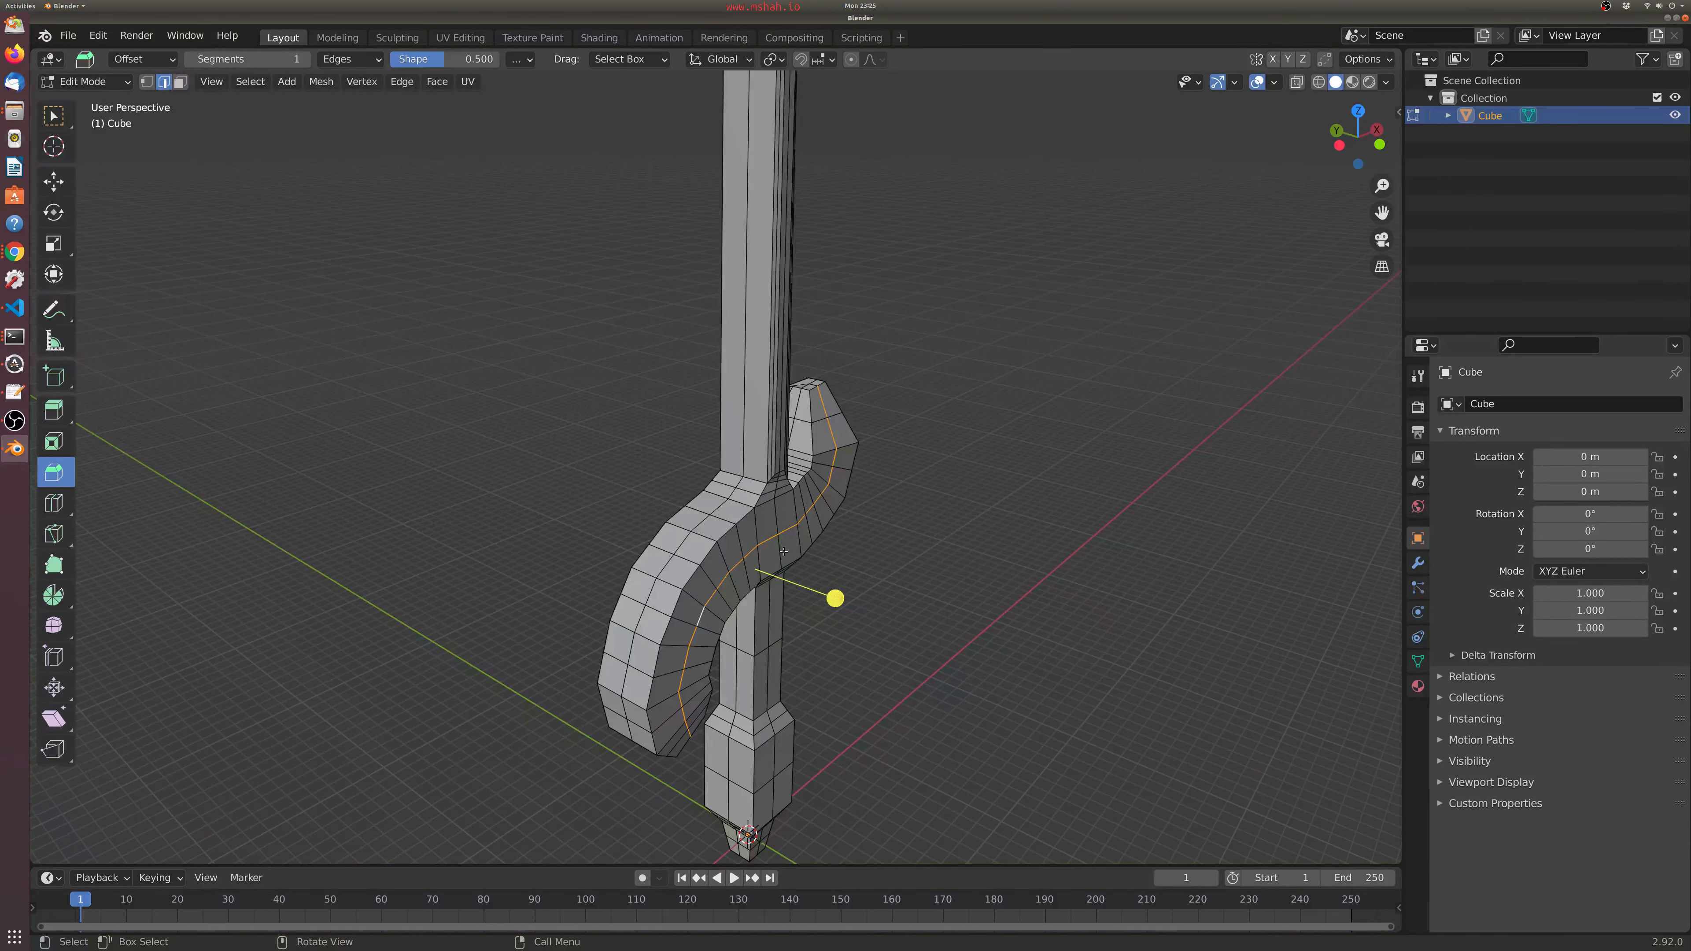
pyautogui.press('g')
pyautogui.press('g')
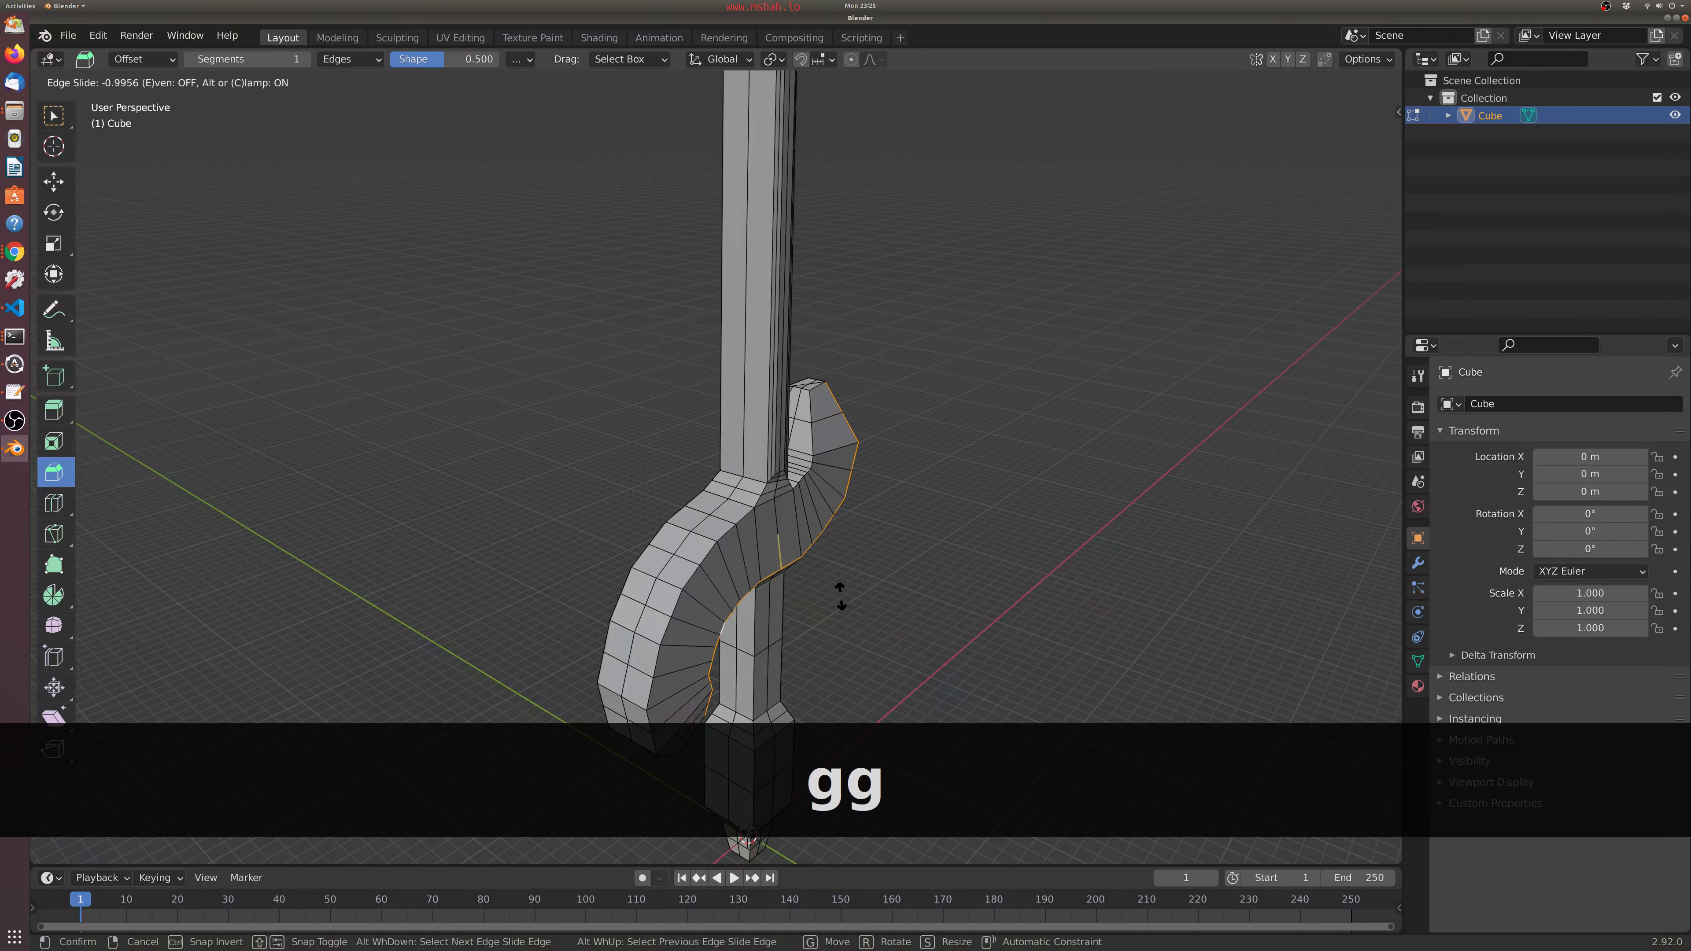
pyautogui.click(795, 605)
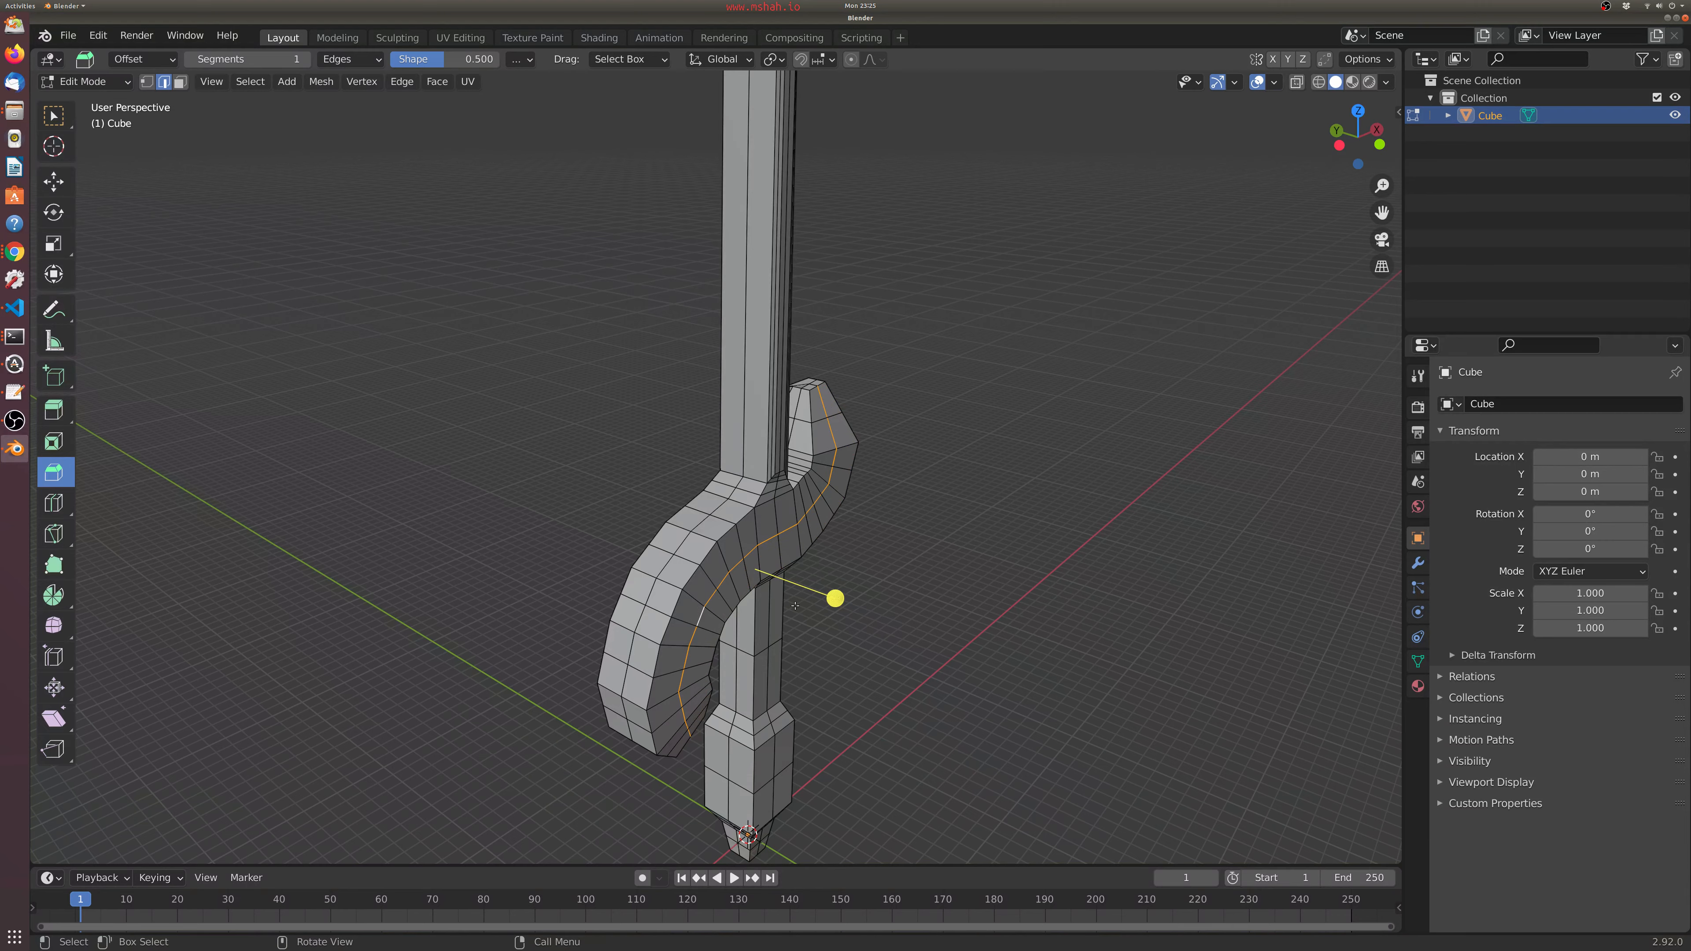
# - Move the selected chain of guard edges outward into a raised ridge and check the guard's shape
pyautogui.moveTo(795, 605); pyautogui.dragTo(475, 487, button='middle')
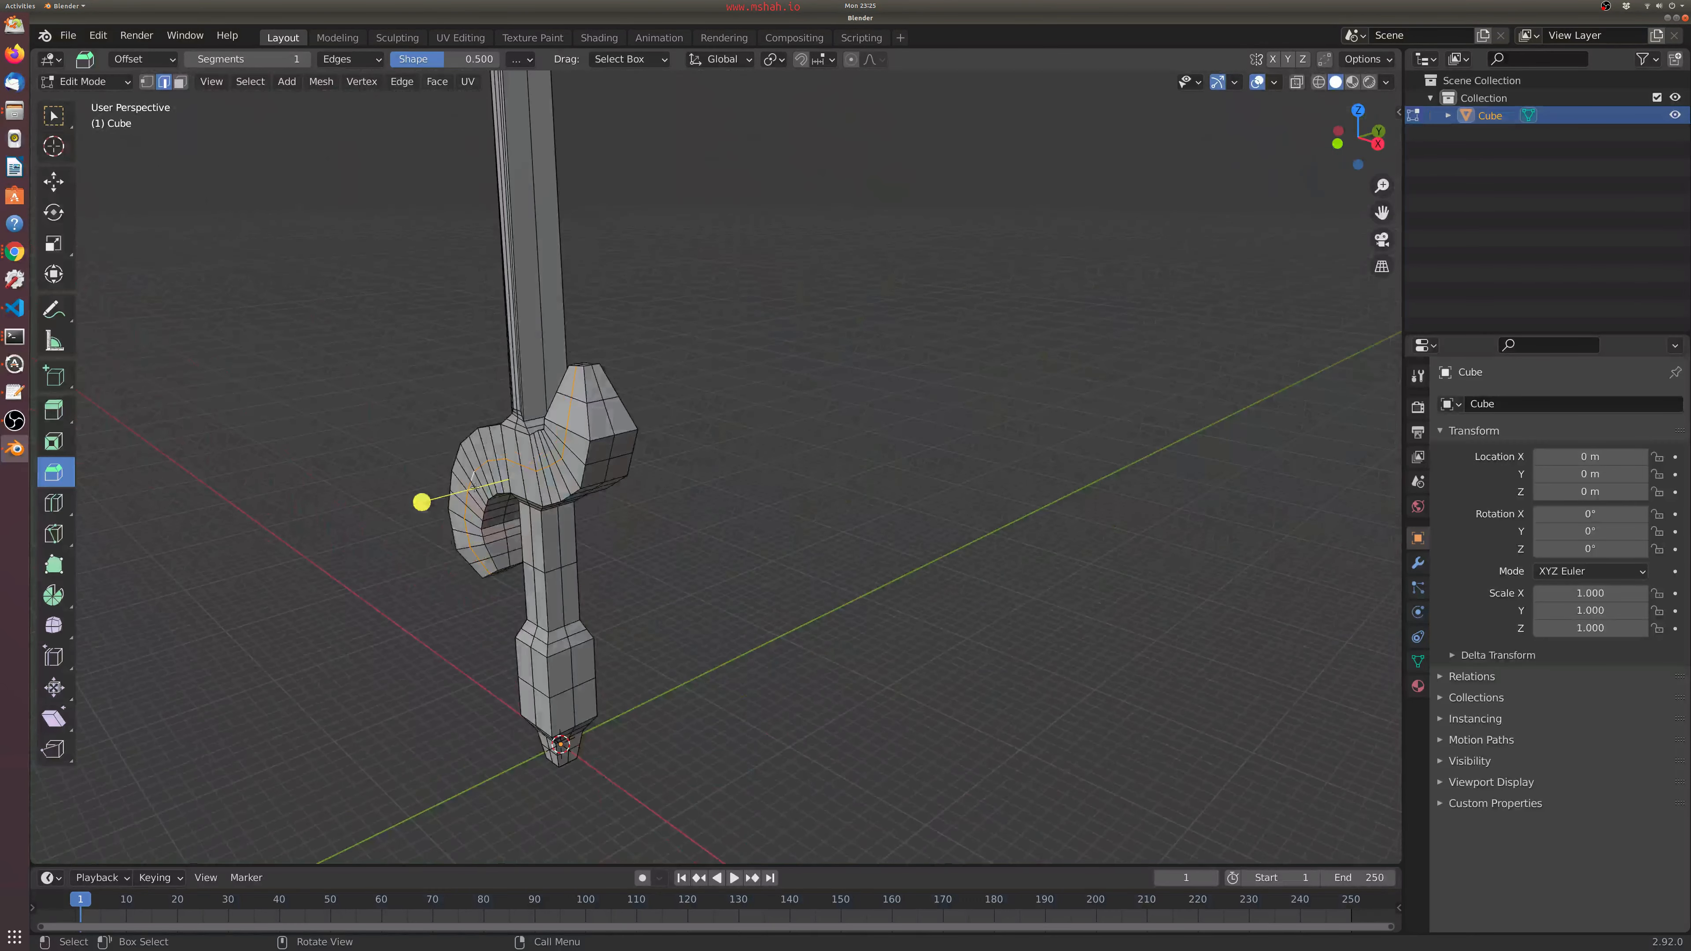
pyautogui.press('g')
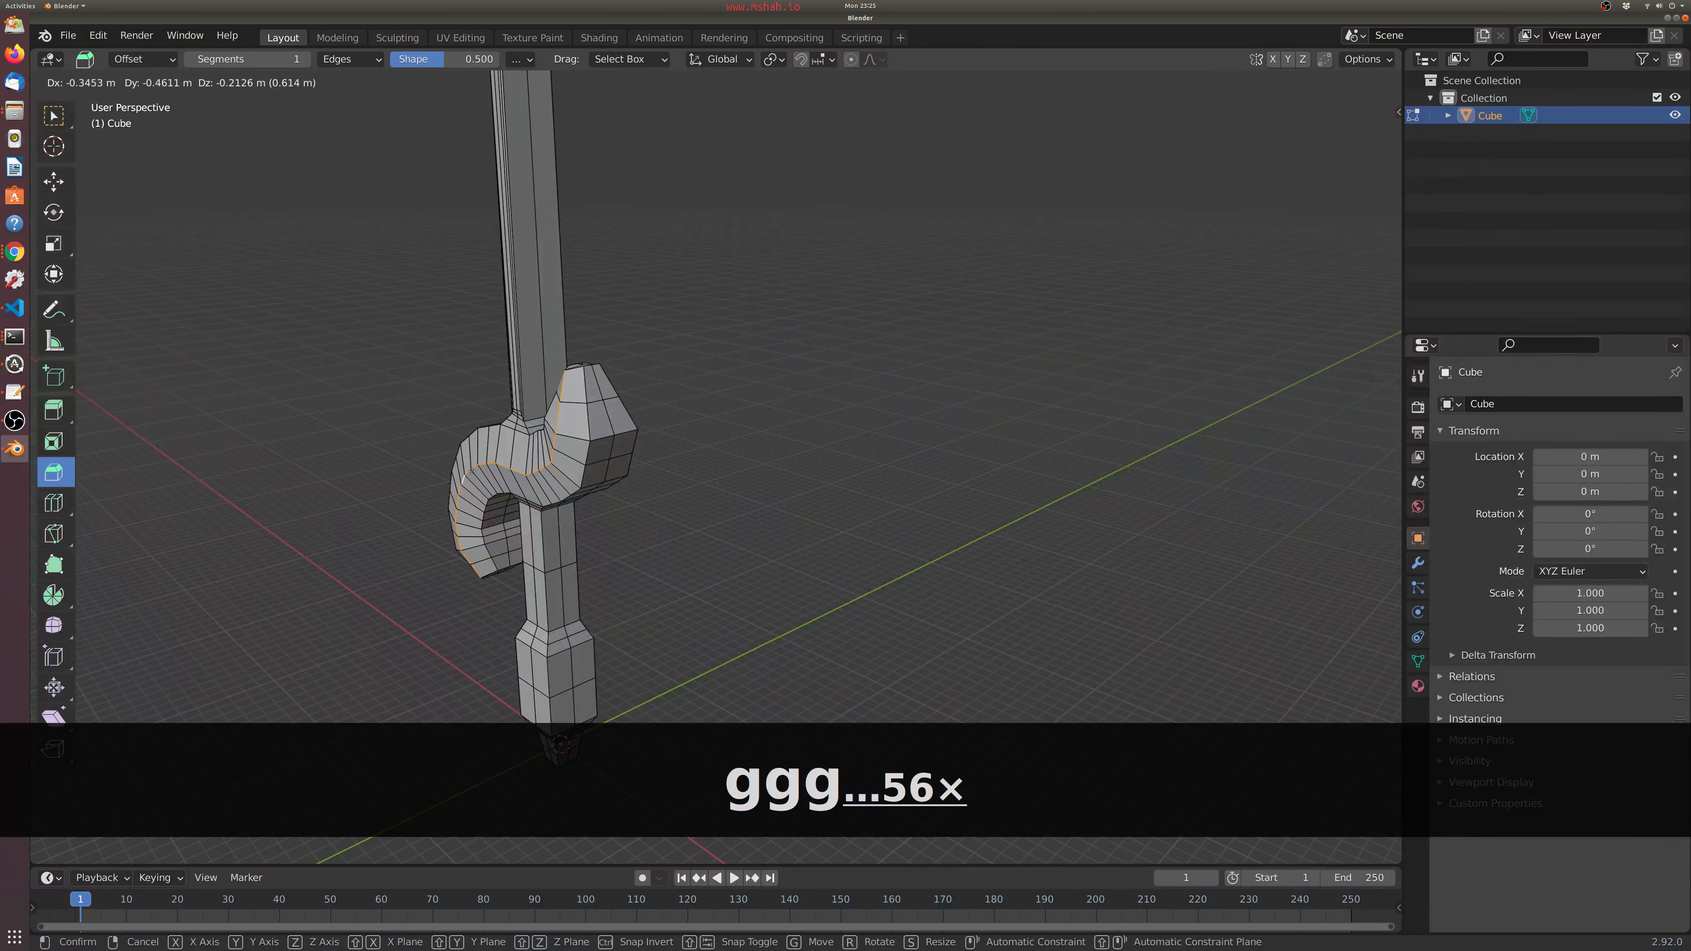
pyautogui.click(470, 470)
pyautogui.moveTo(578, 532); pyautogui.dragTo(474, 489, button='middle')
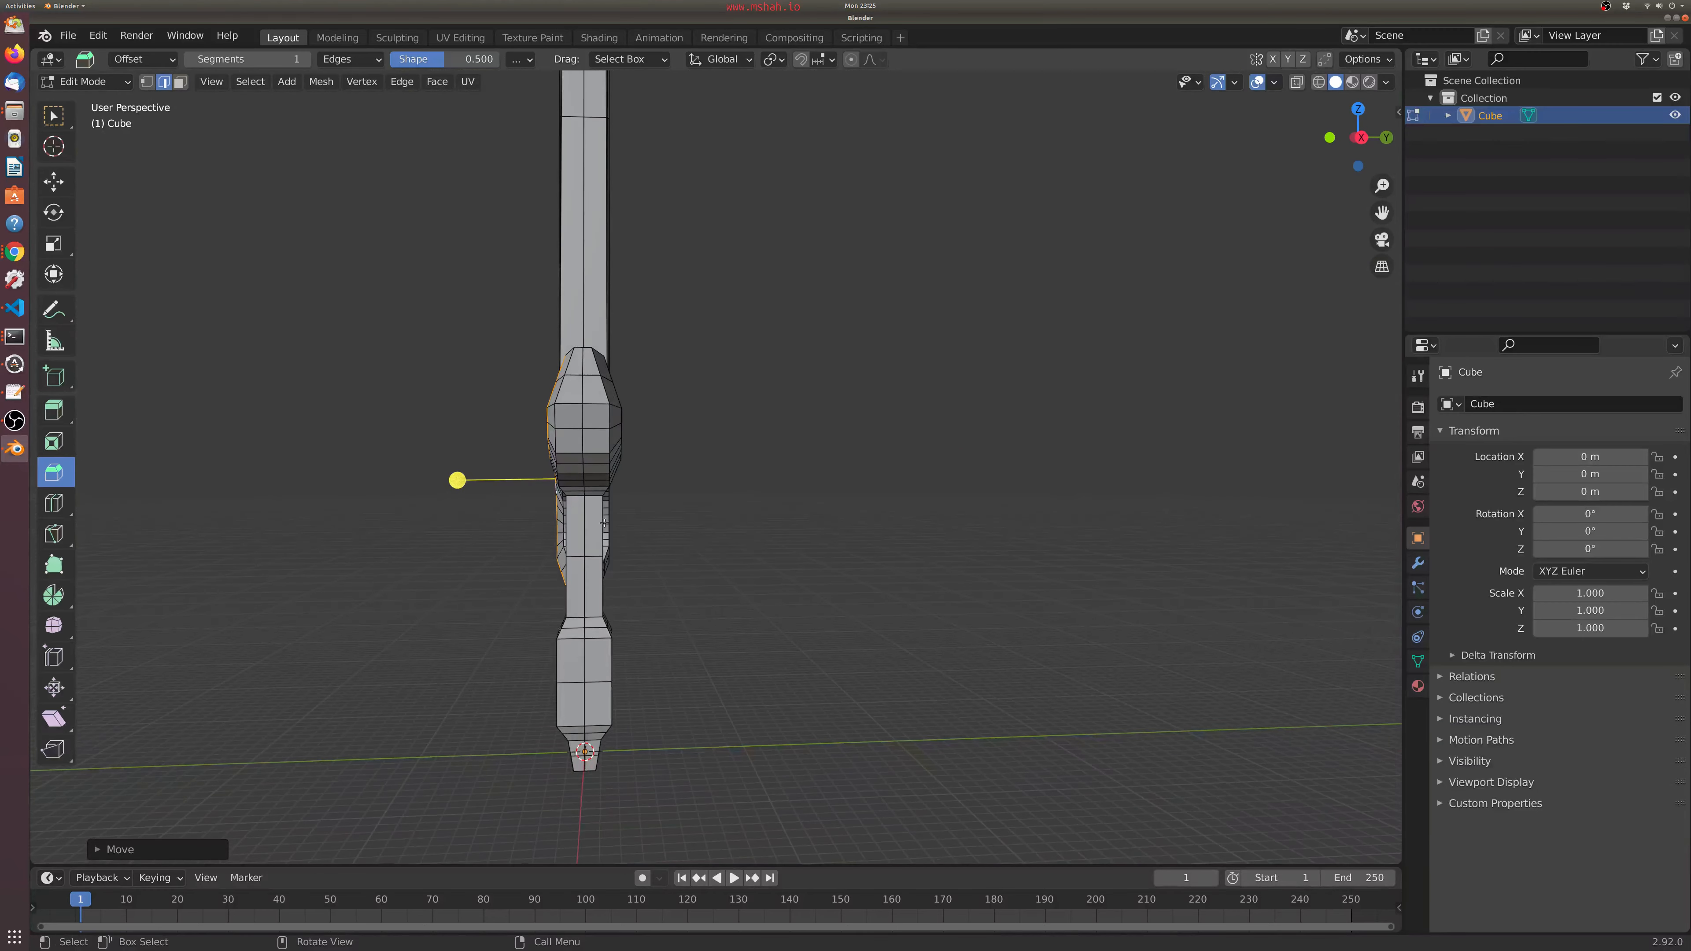
pyautogui.click(604, 508)
pyautogui.scroll(-4, 619, 526)
pyautogui.moveTo(666, 592); pyautogui.dragTo(772, 617, button='middle')
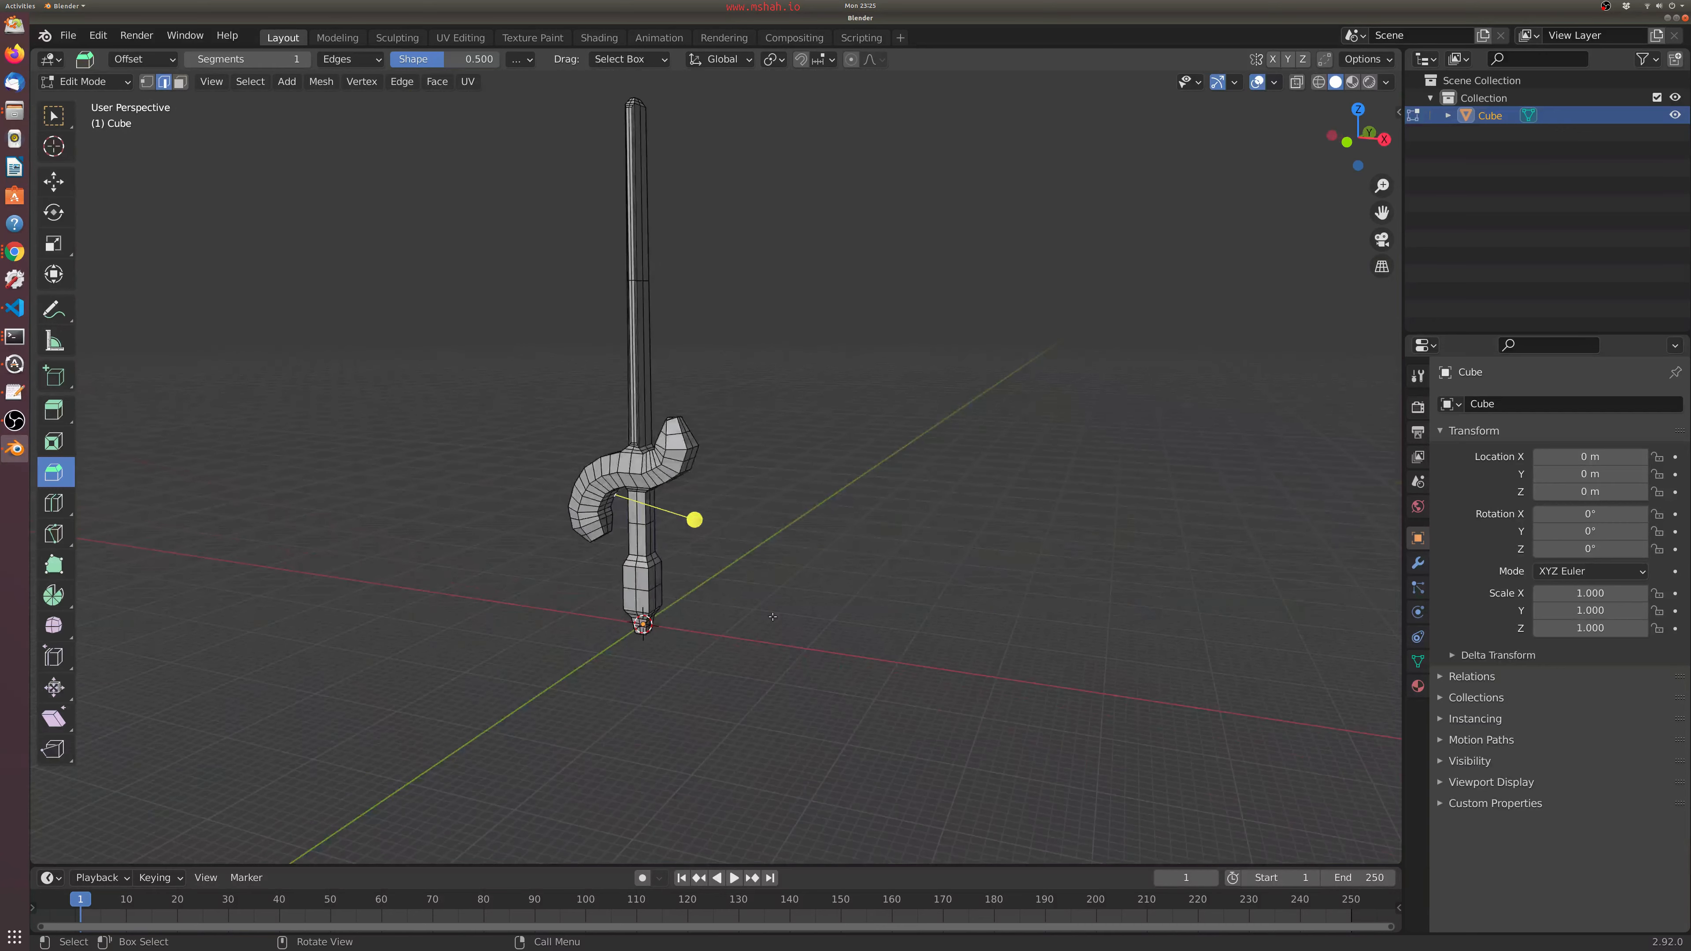
pyautogui.scroll(6, 777, 601)
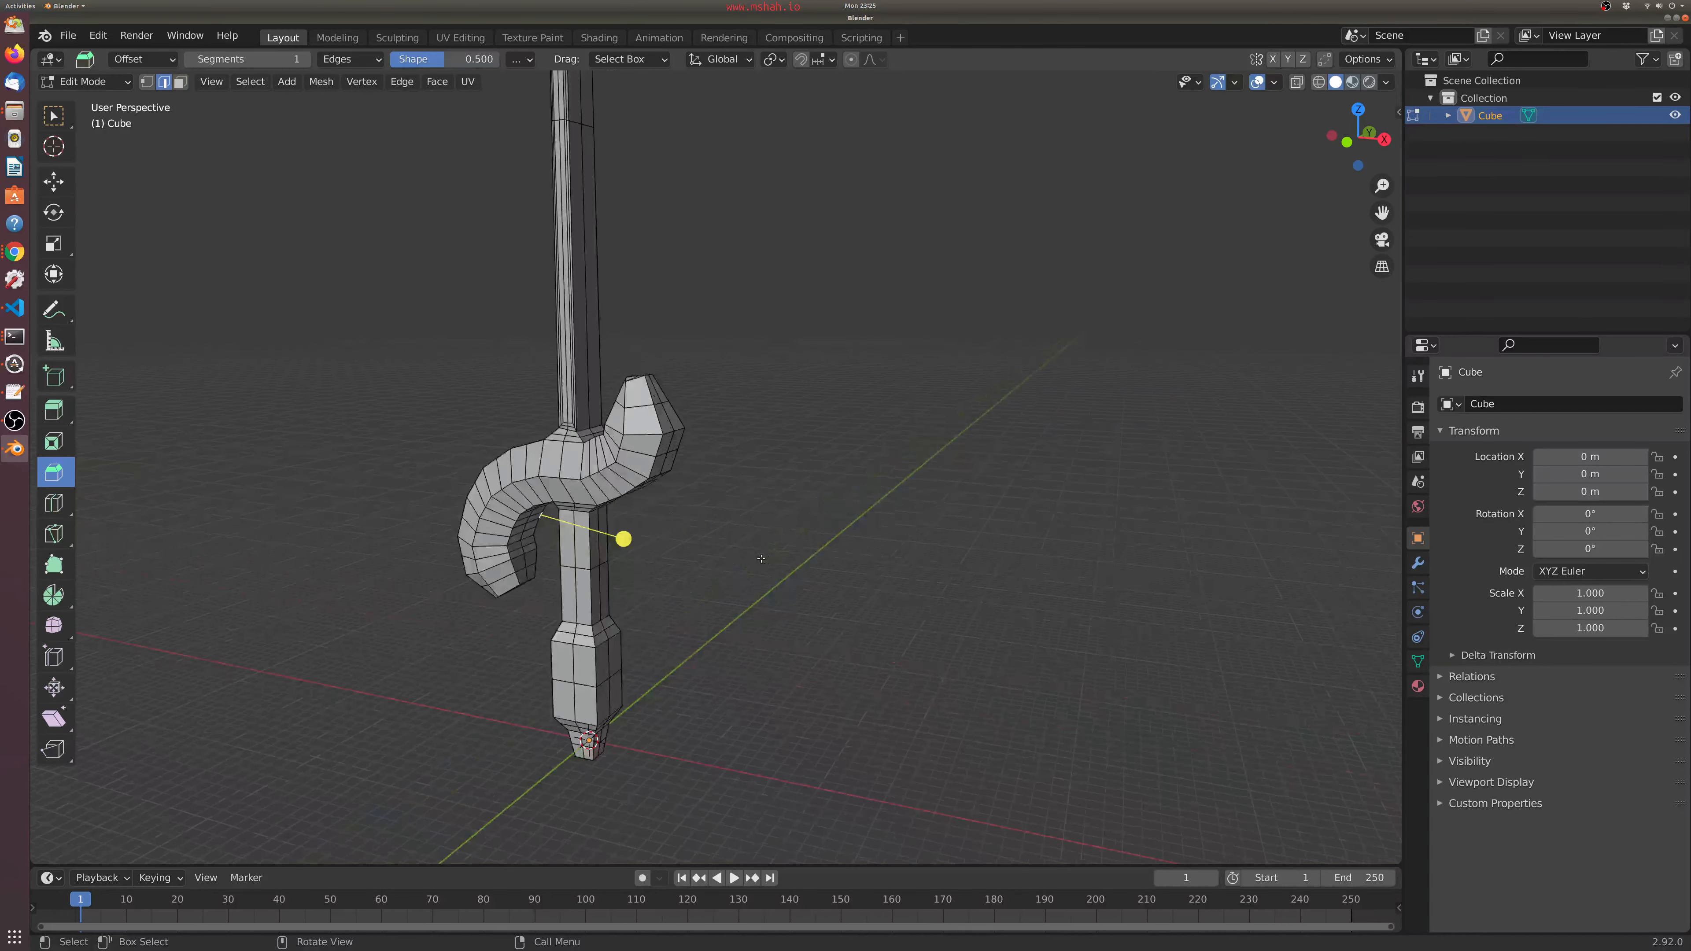
# - Switch to face select mode and select the flat top faces at the blade's tip
pyautogui.click(180, 81)
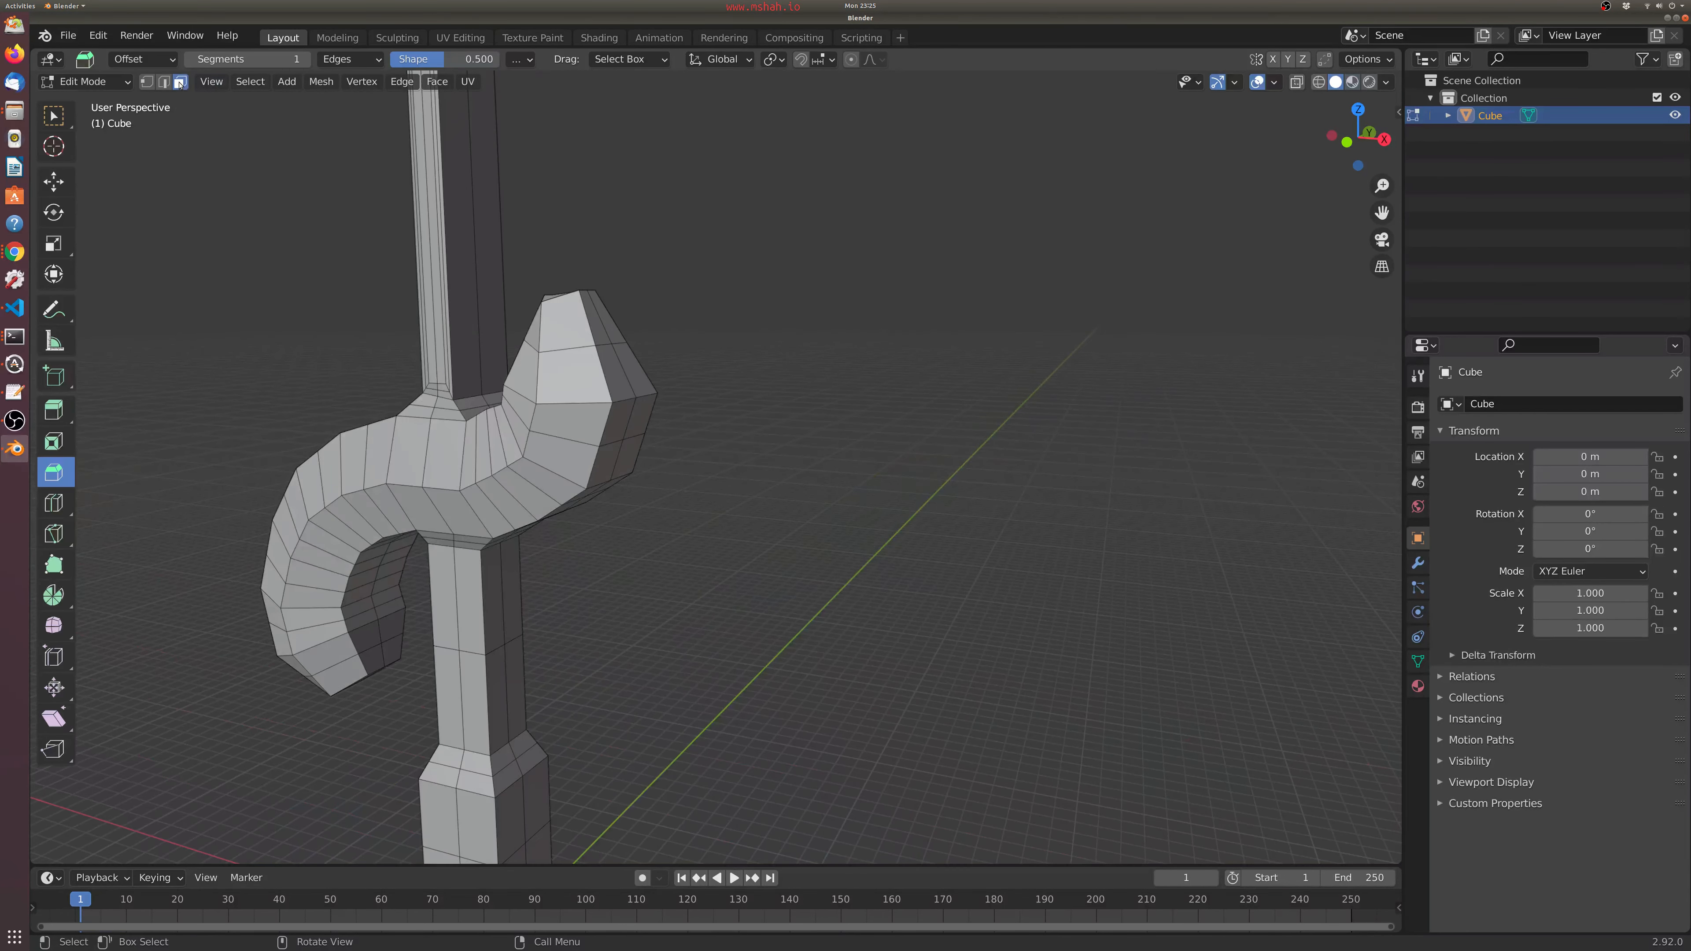
pyautogui.scroll(-4, 483, 656)
pyautogui.click(565, 666)
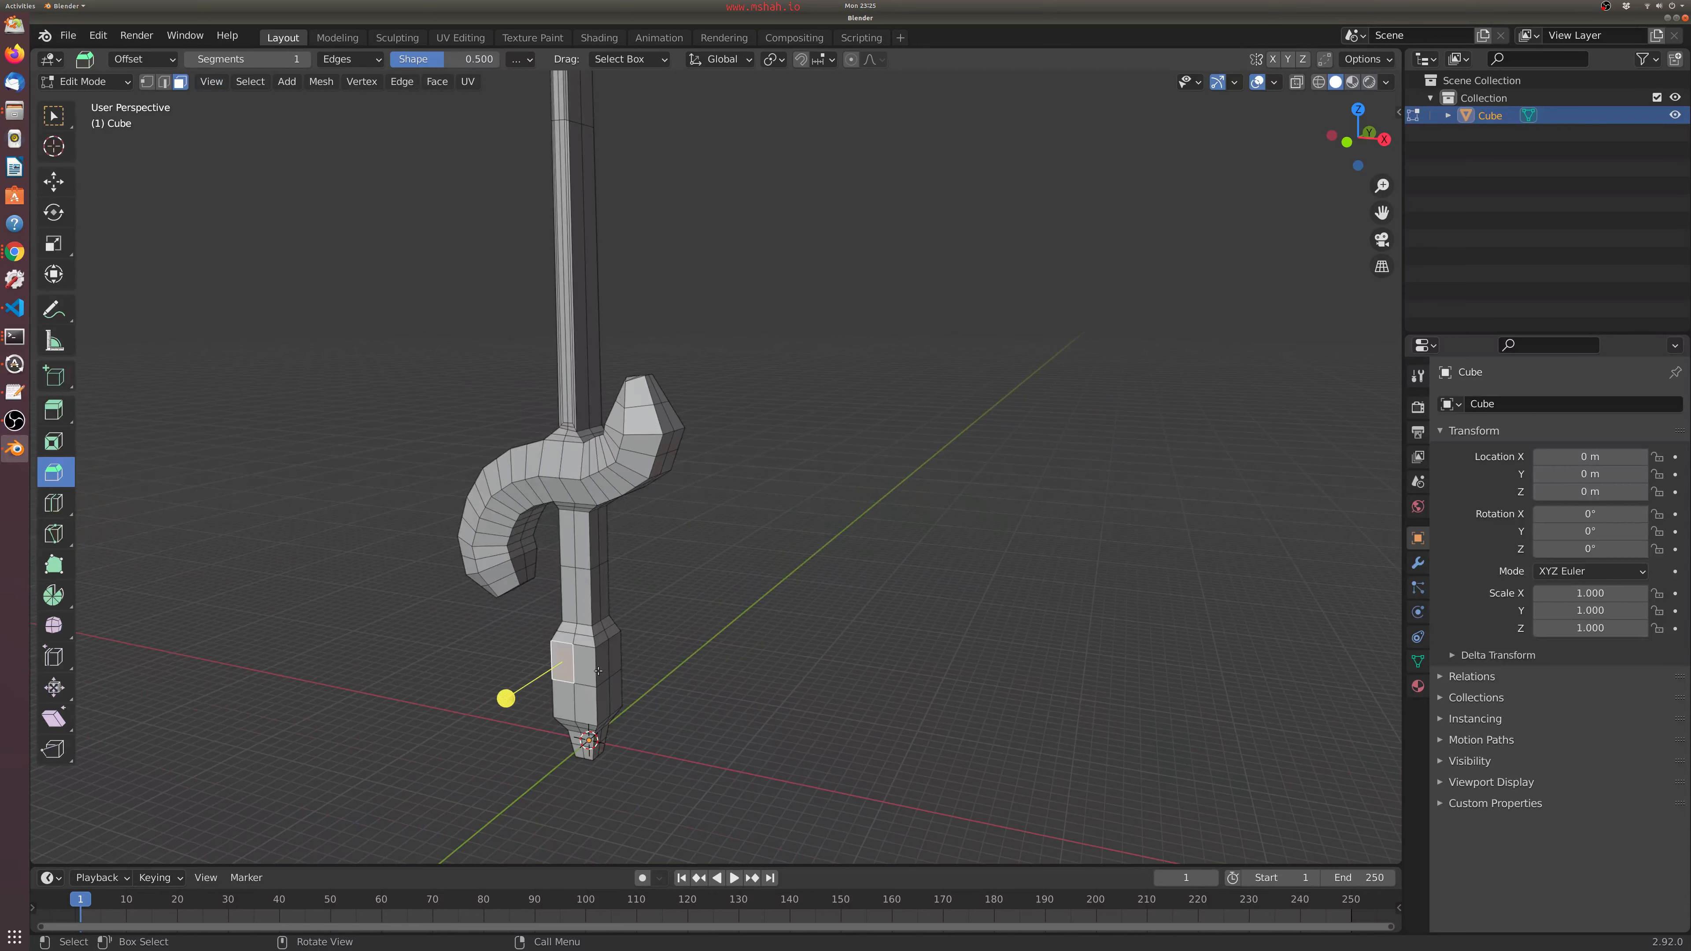
pyautogui.scroll(2, 727, 465)
pyautogui.scroll(-4, 706, 400)
pyautogui.keyDown('shift'); pyautogui.moveTo(677, 296); pyautogui.dragTo(761, 818, button='middle'); pyautogui.keyUp('shift')
pyautogui.scroll(10, 758, 503)
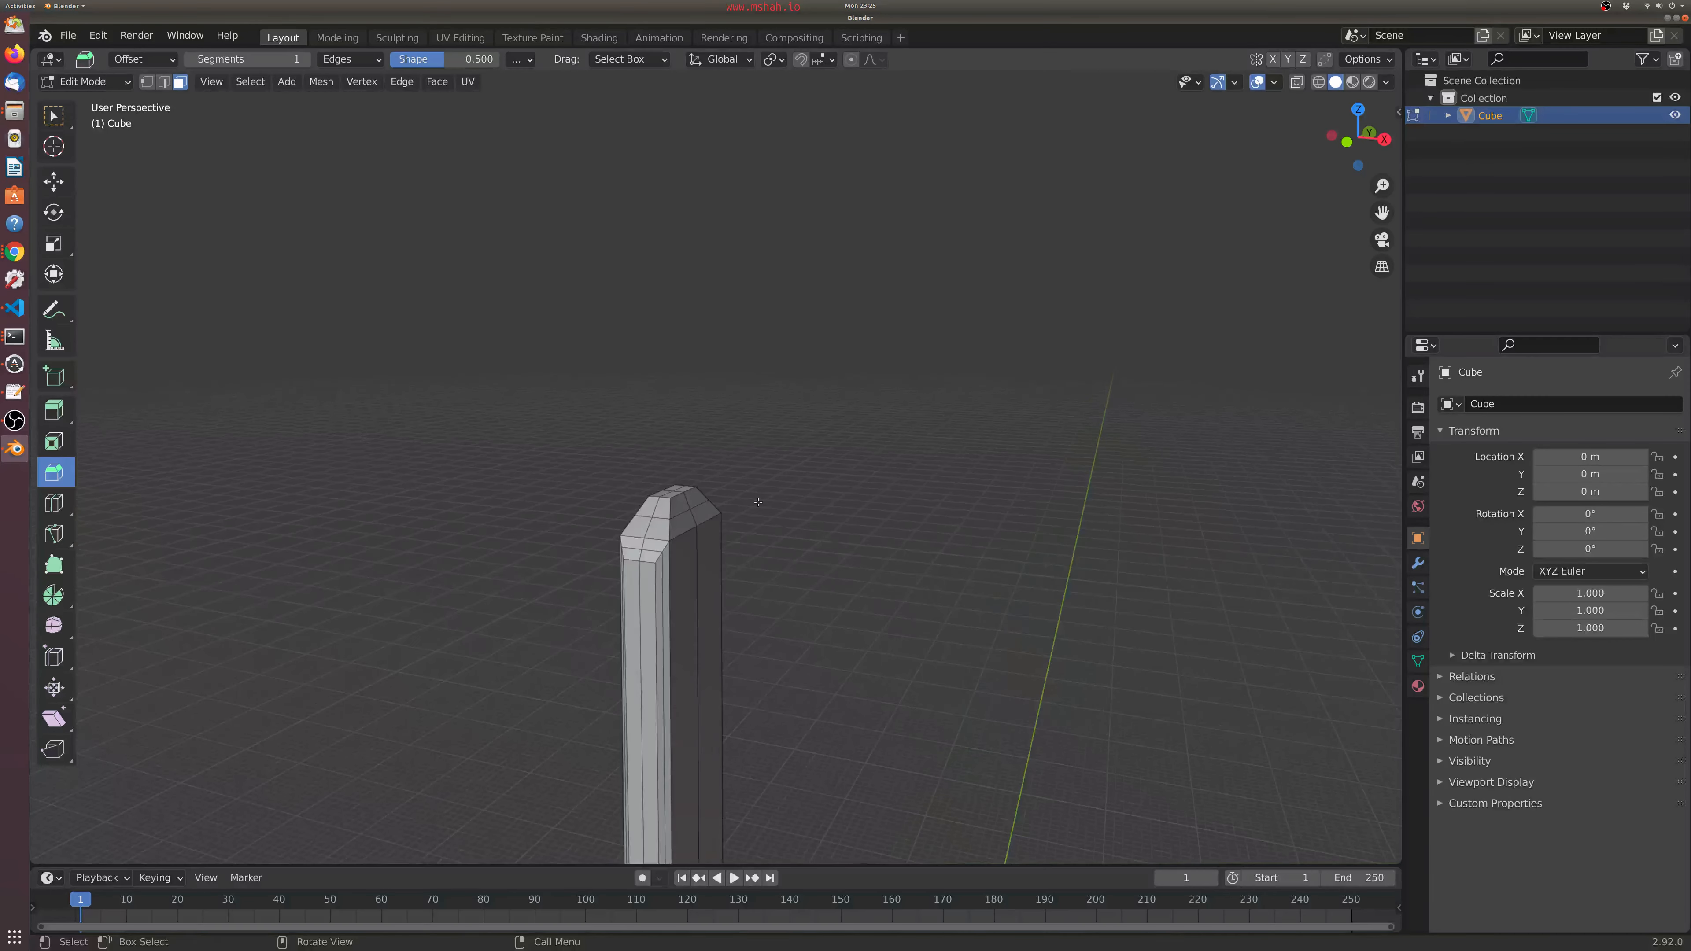
pyautogui.moveTo(758, 560); pyautogui.dragTo(773, 685, button='middle')
pyautogui.click(699, 714)
pyautogui.keyDown('shift'); pyautogui.click(671, 705); pyautogui.keyUp('shift')
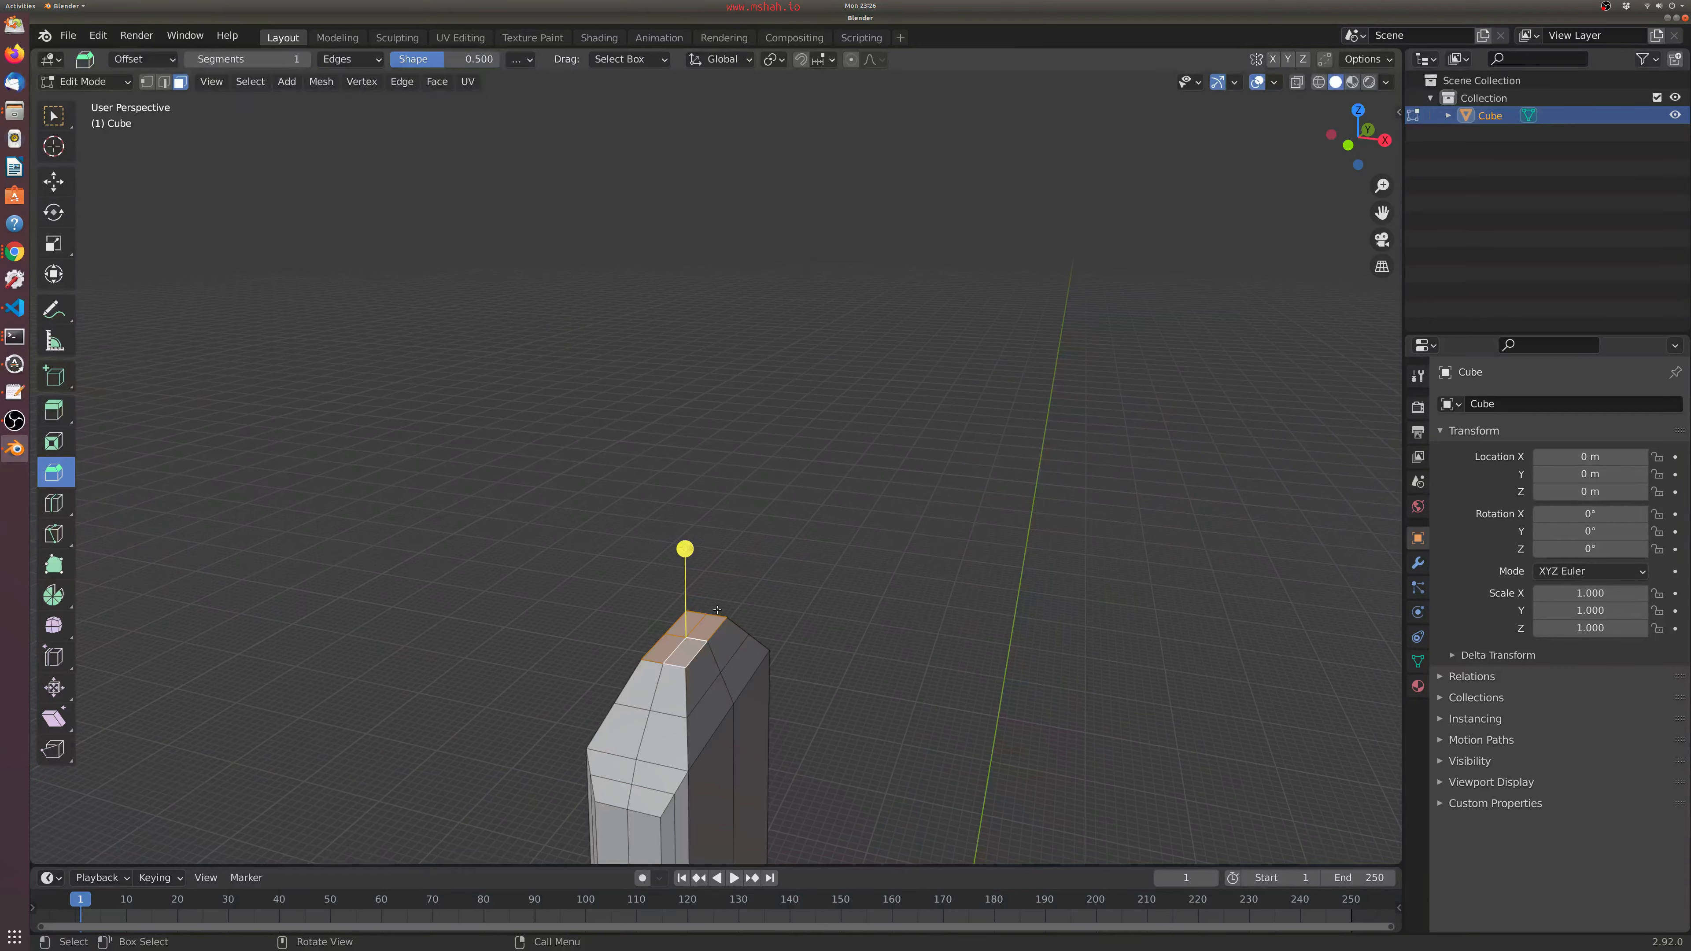
# - Try extruding the tip's top faces along their normals by about 0.48 m and scaling them to about 0.42, and undo both
pyautogui.hotkey('alt', 'e')
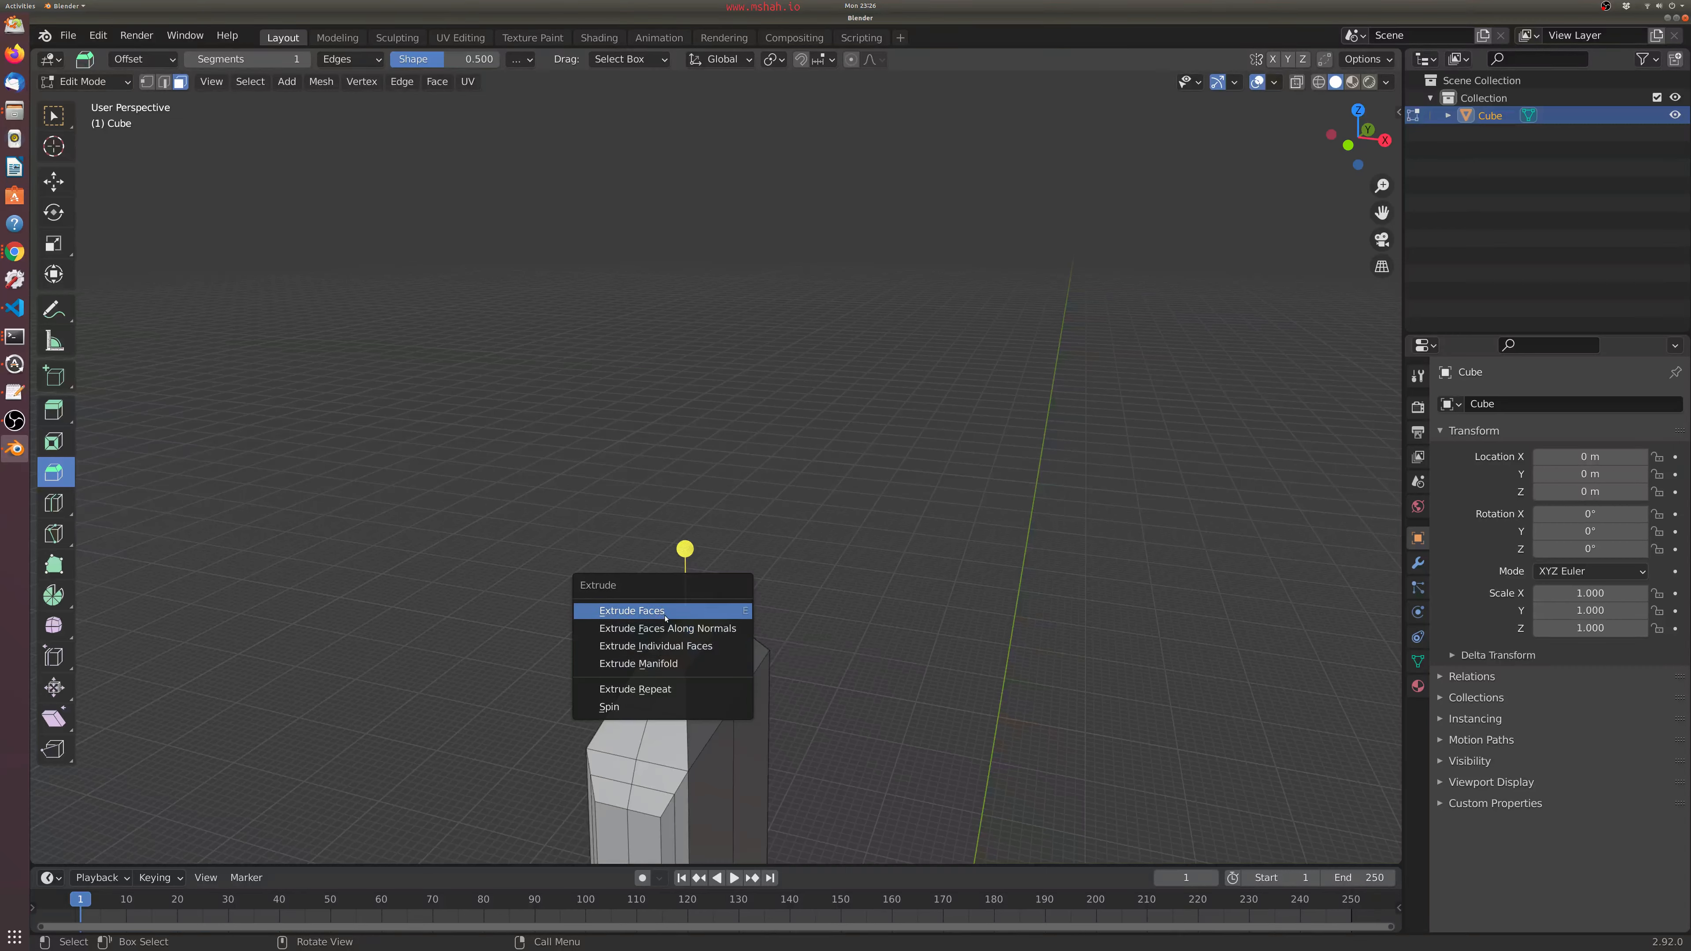
pyautogui.click(672, 629)
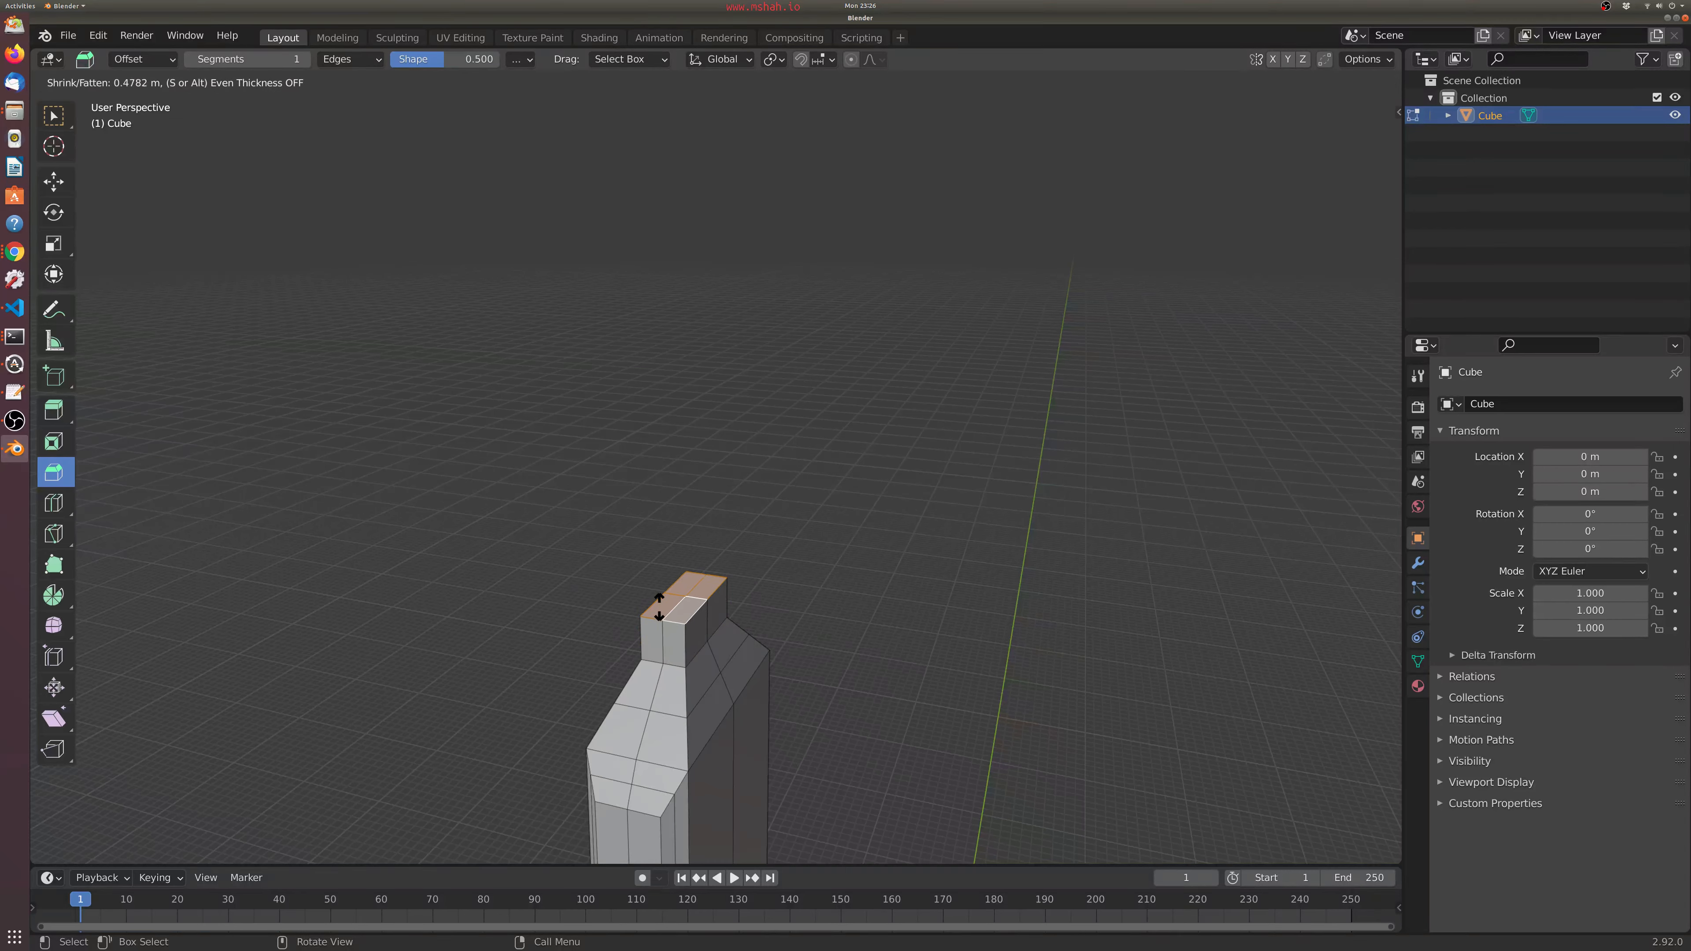
pyautogui.click(667, 608)
pyautogui.press('s')
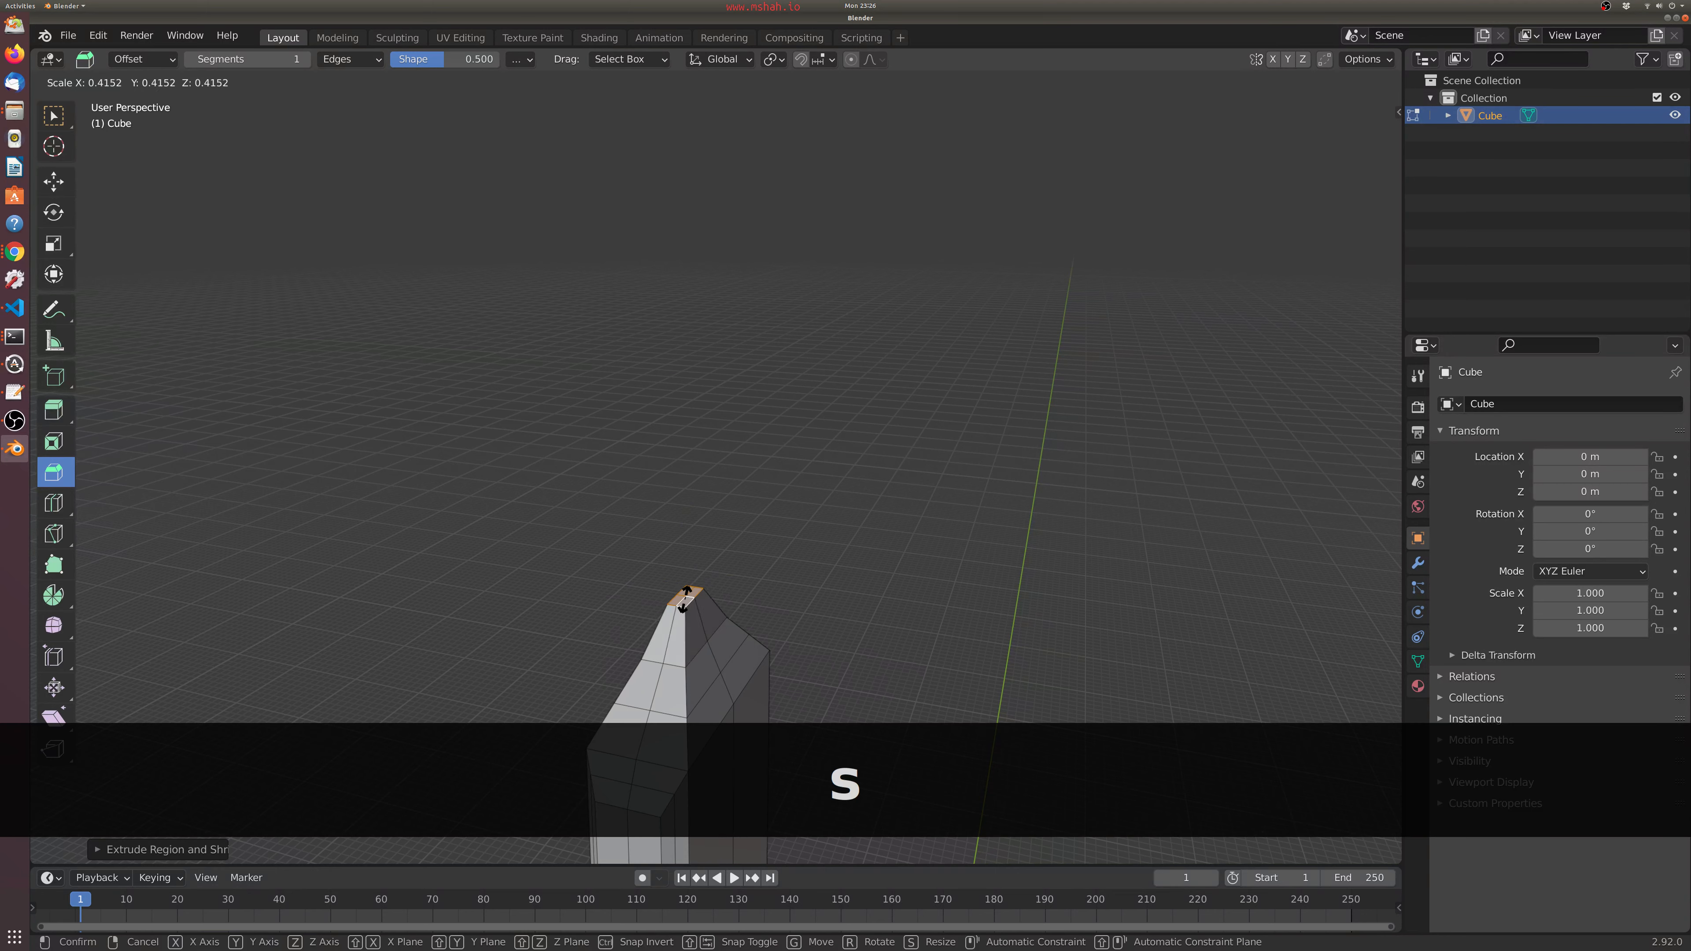
pyautogui.click(684, 600)
pyautogui.hotkey('ctrl', 'z')
pyautogui.hotkey('ctrl', 'z')
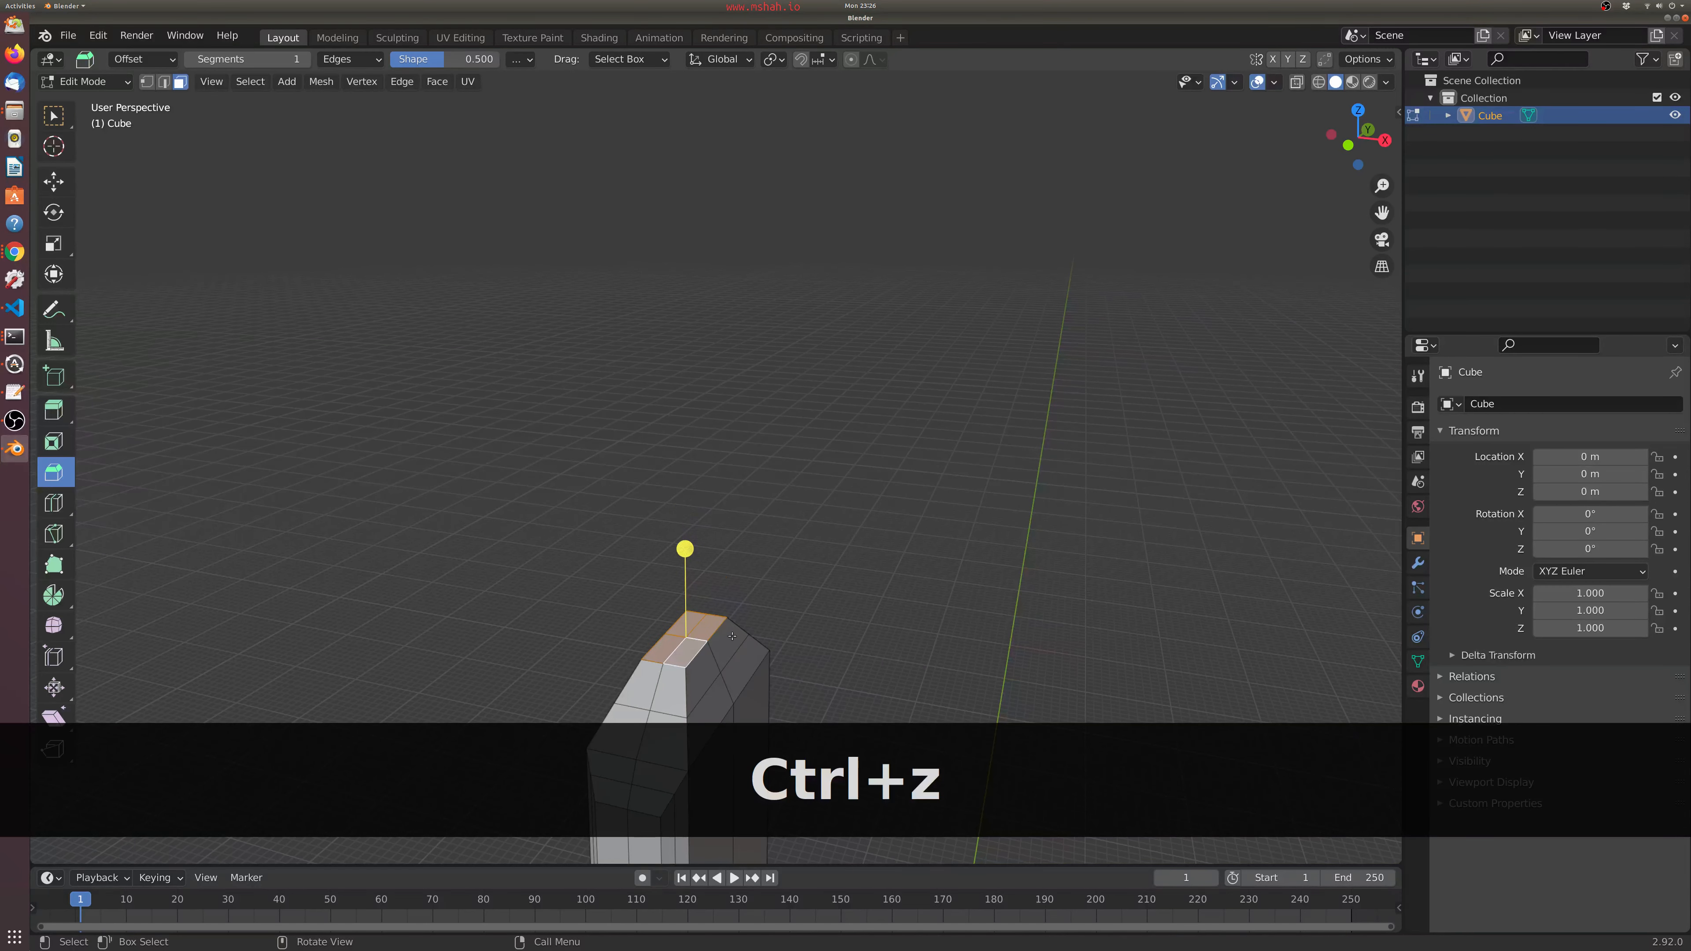
# - Try extruding the two sloped faces beside the tip's flat top, first as a region and again along their normals
pyautogui.keyDown('shift'); pyautogui.click(699, 665); pyautogui.keyUp('shift')
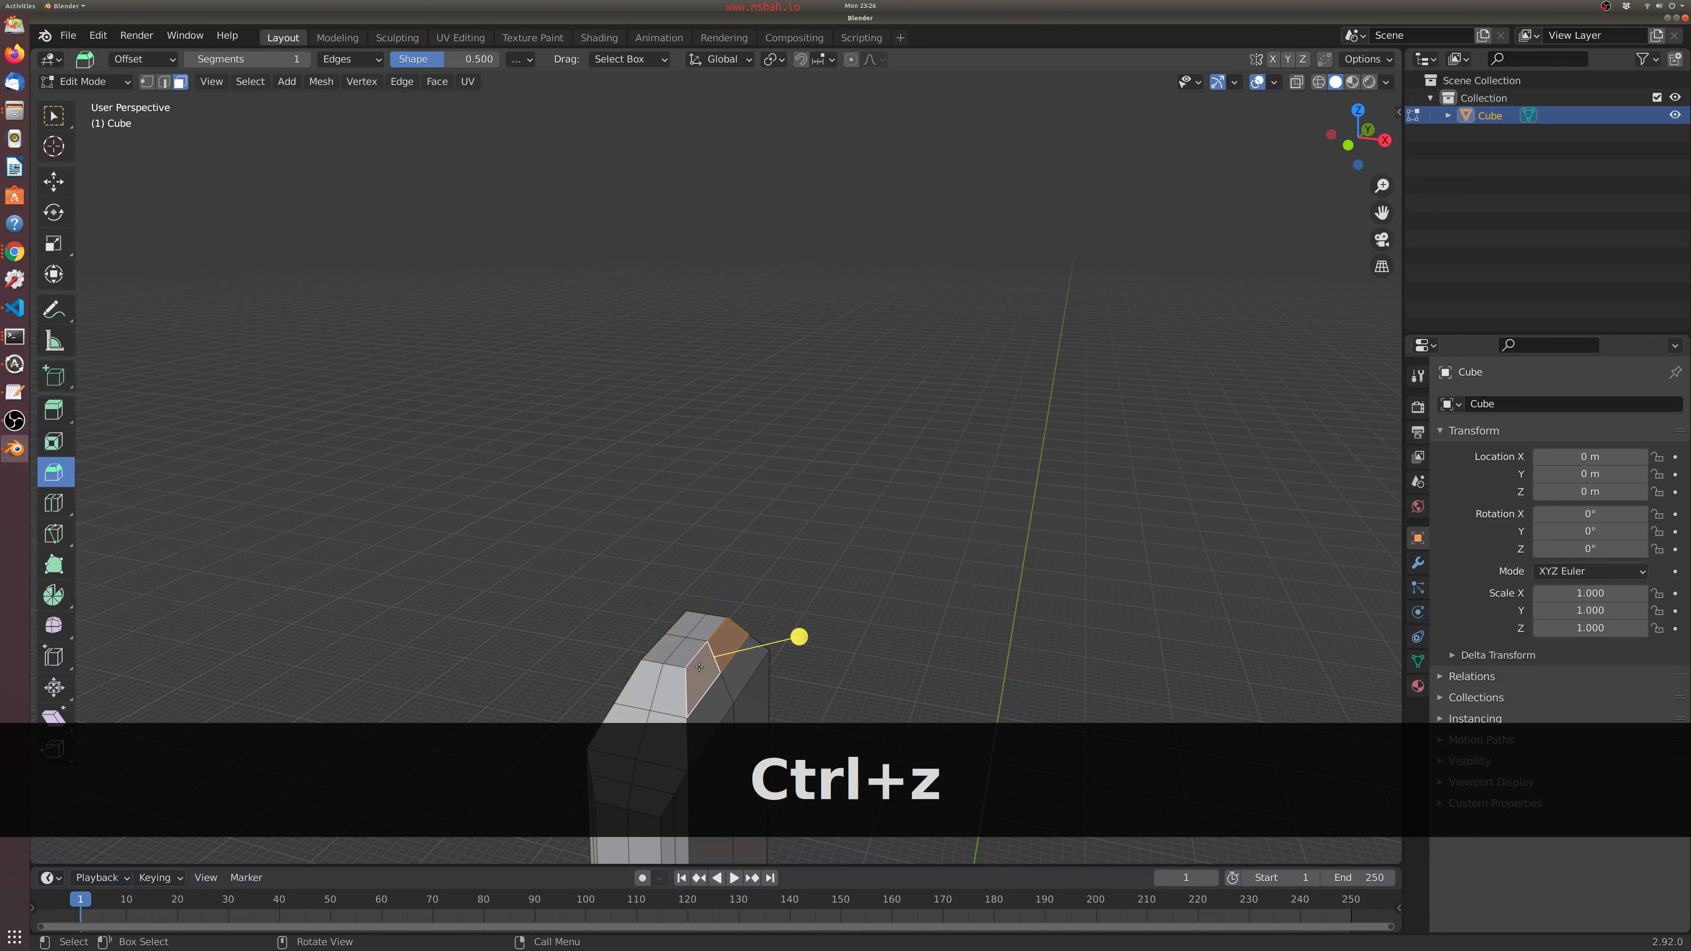
pyautogui.press('e')
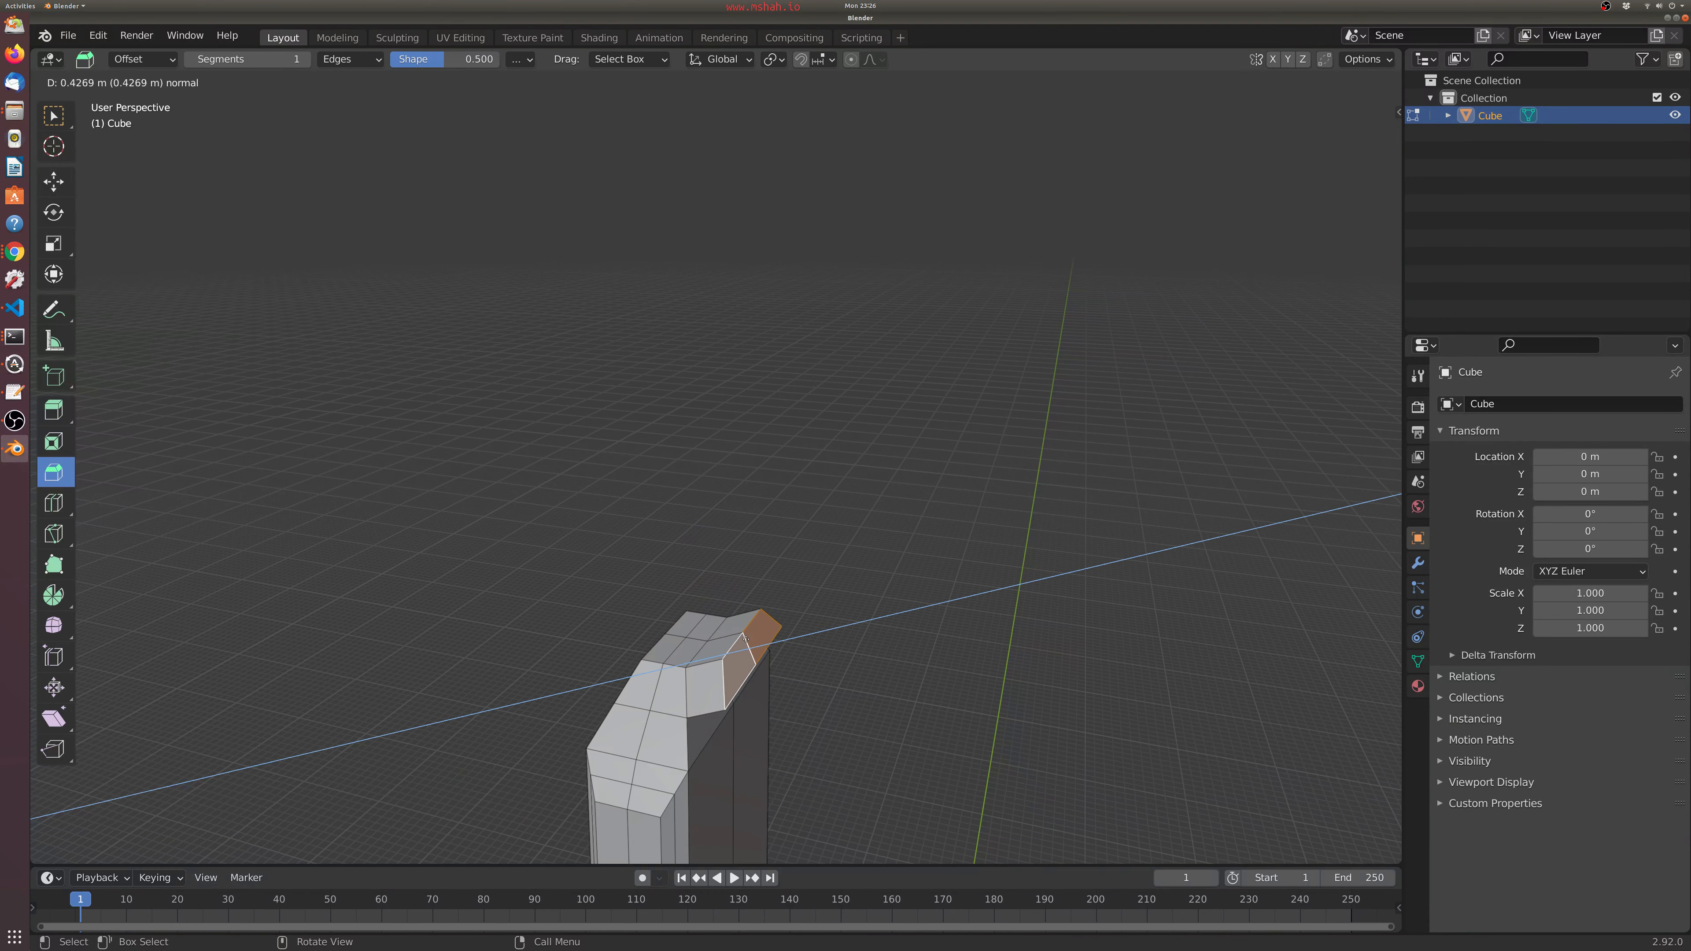
pyautogui.click(747, 639)
pyautogui.press('alt')
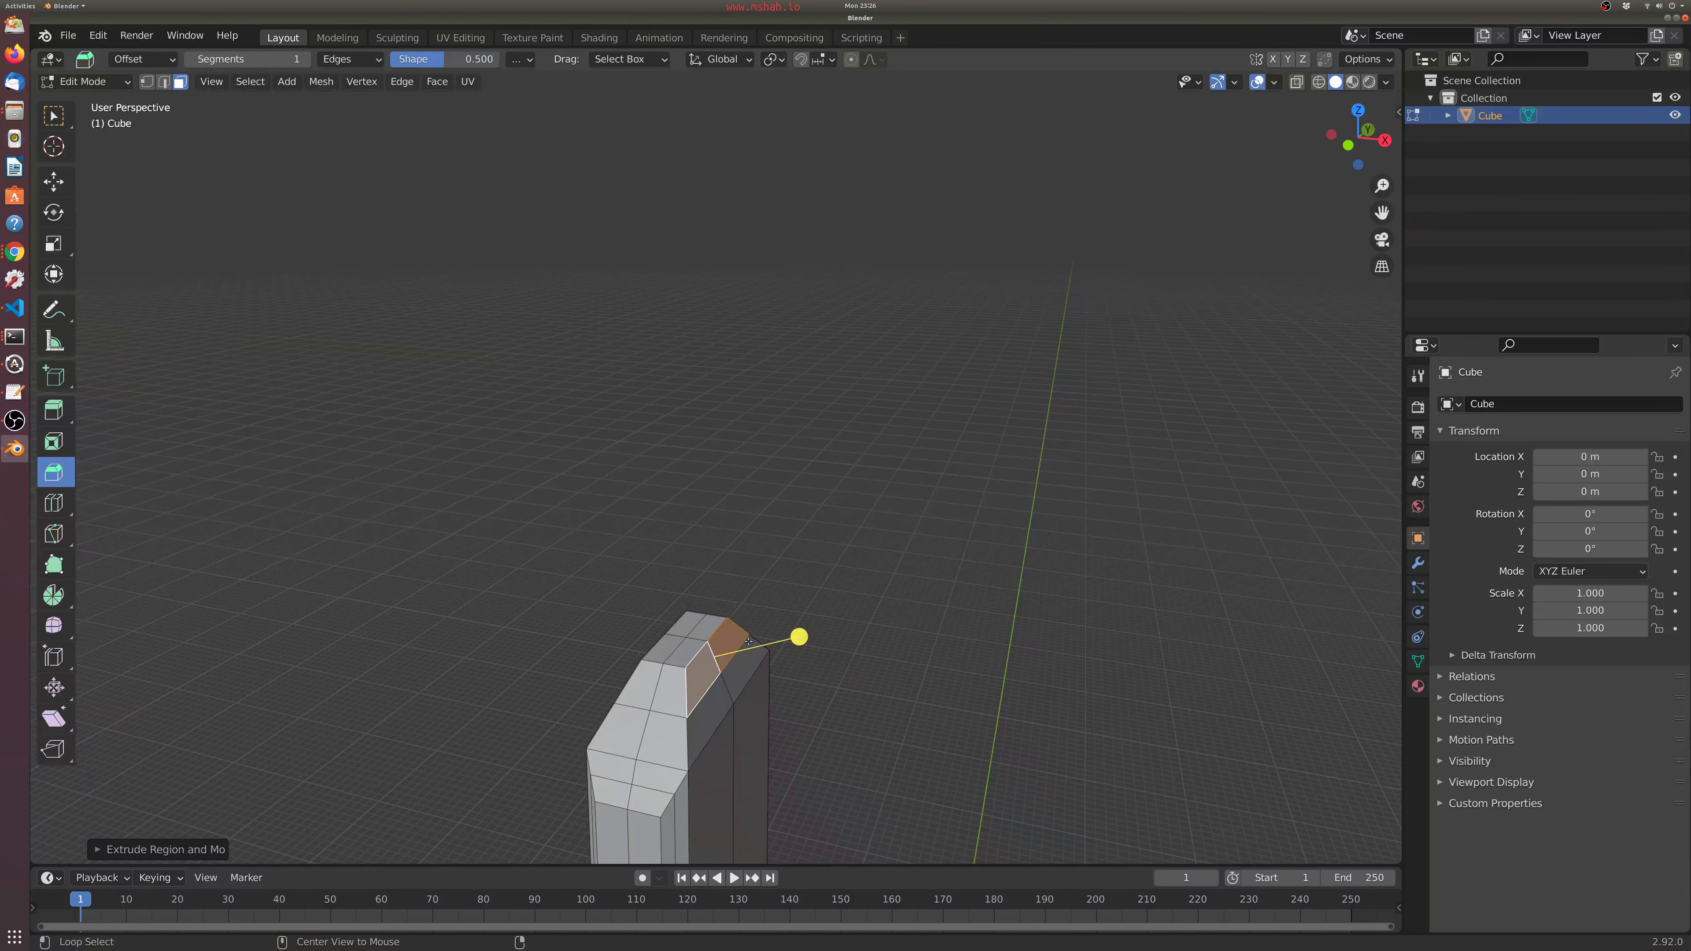
pyautogui.hotkey('alt', 'e')
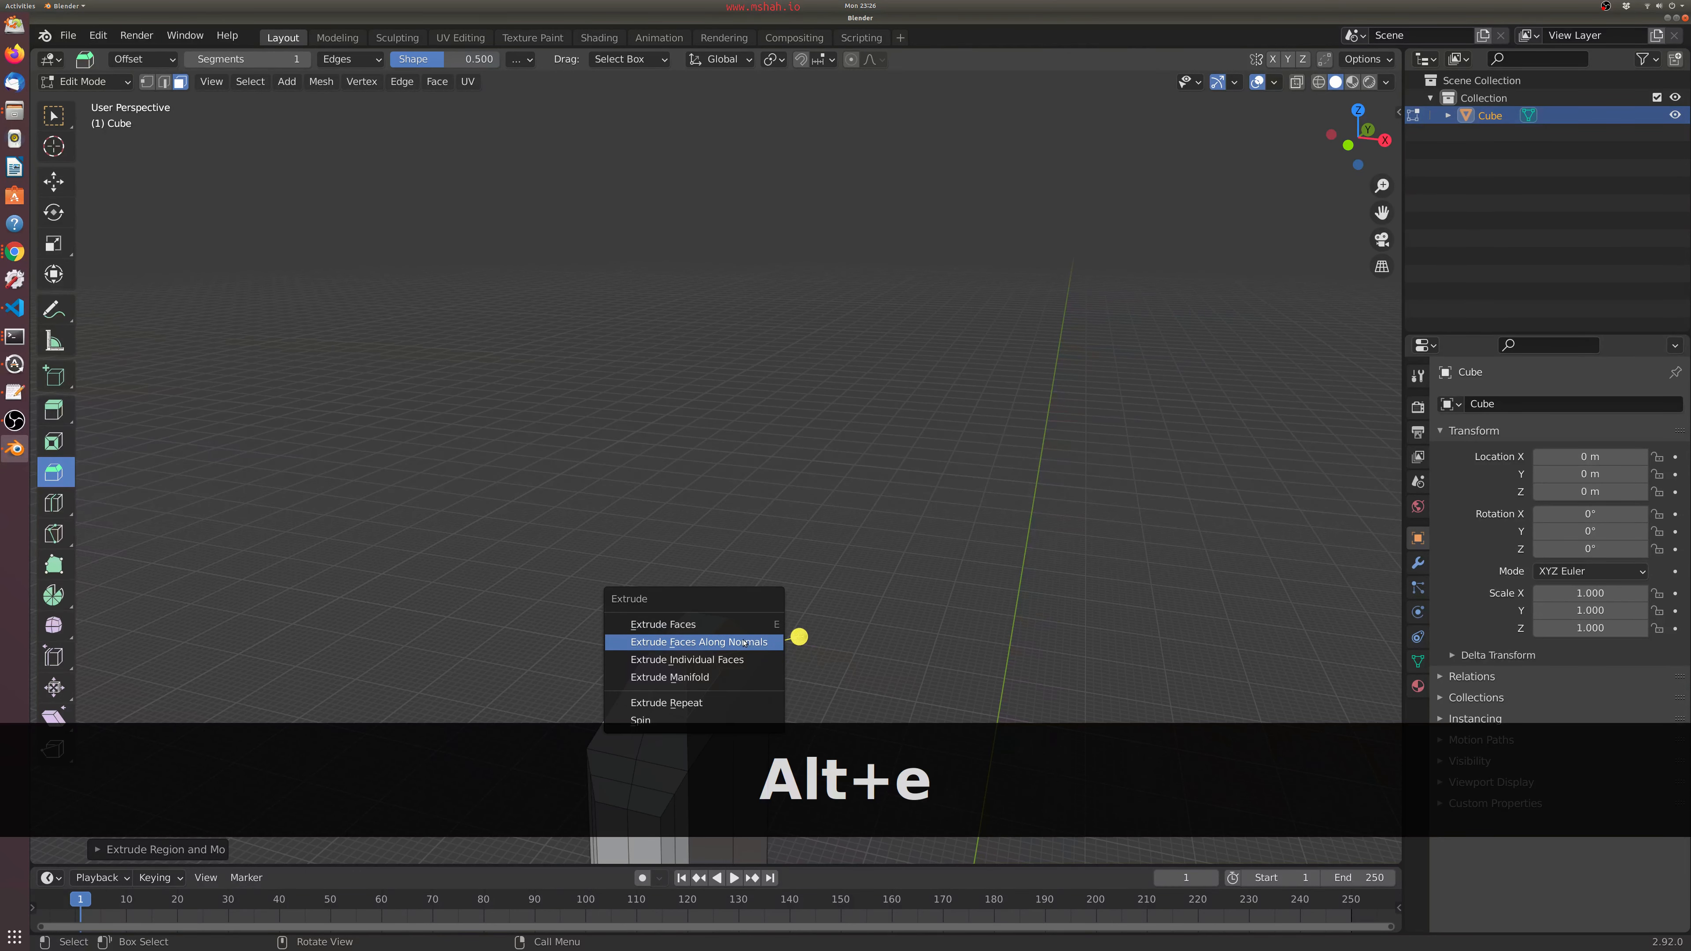
pyautogui.click(796, 638)
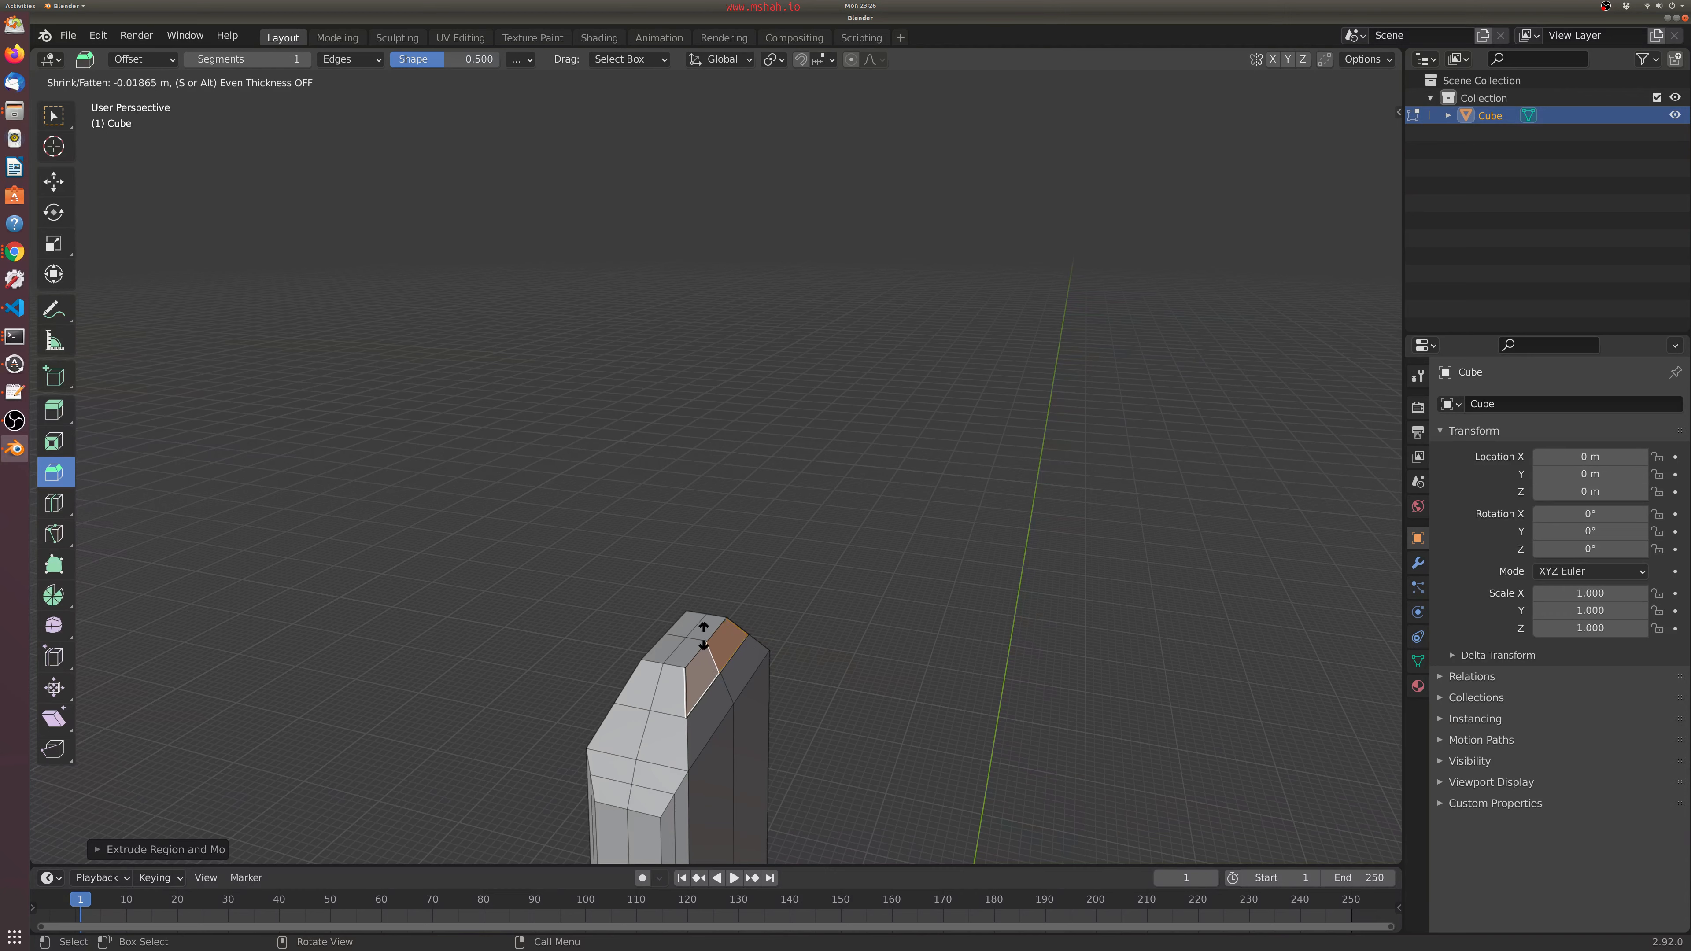
pyautogui.press('Escape')
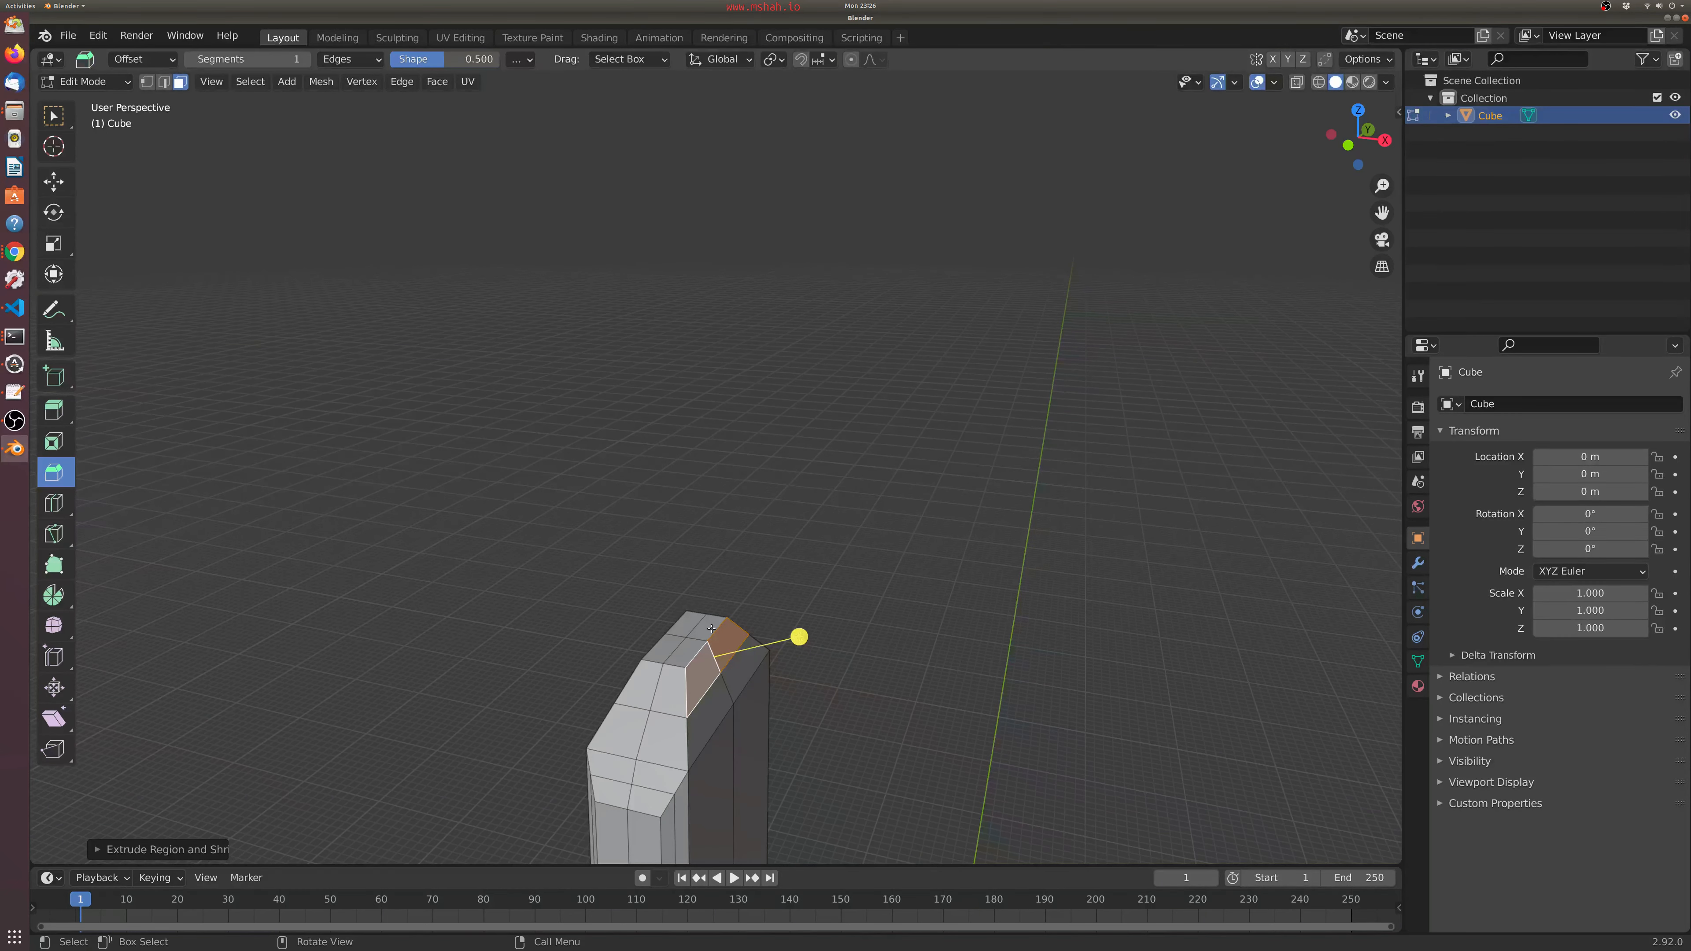
# - Extrude the two sloped tip faces as individual faces by about 0.3 m and try scaling them down
pyautogui.hotkey('alt', 'e')
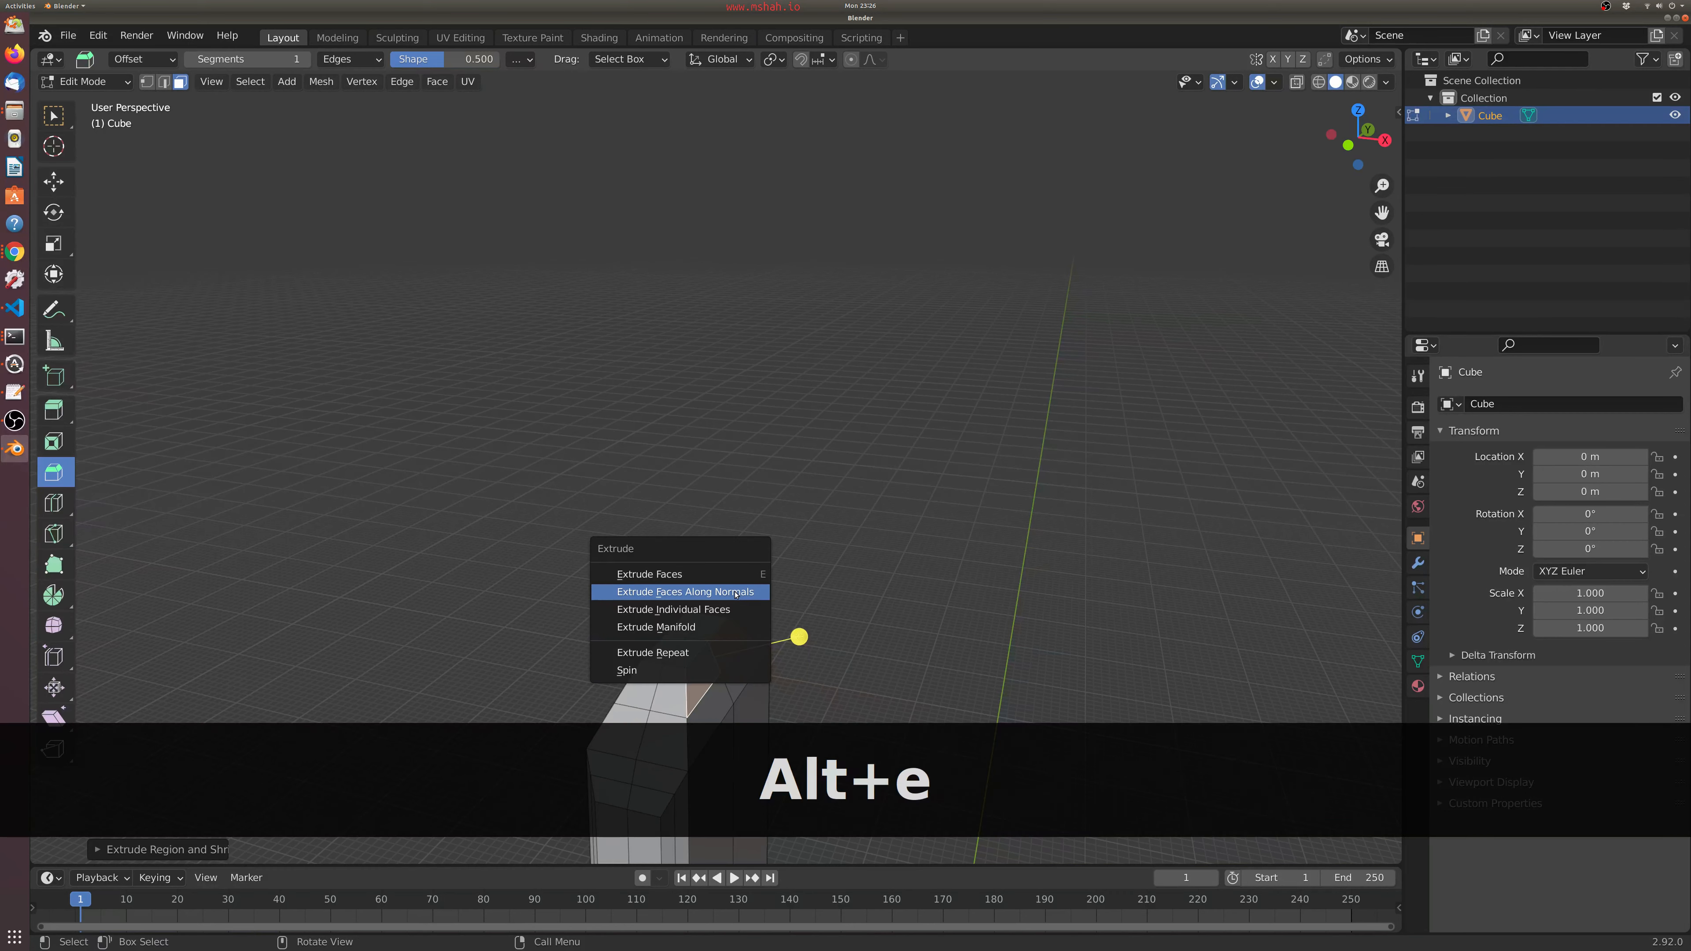
pyautogui.click(718, 611)
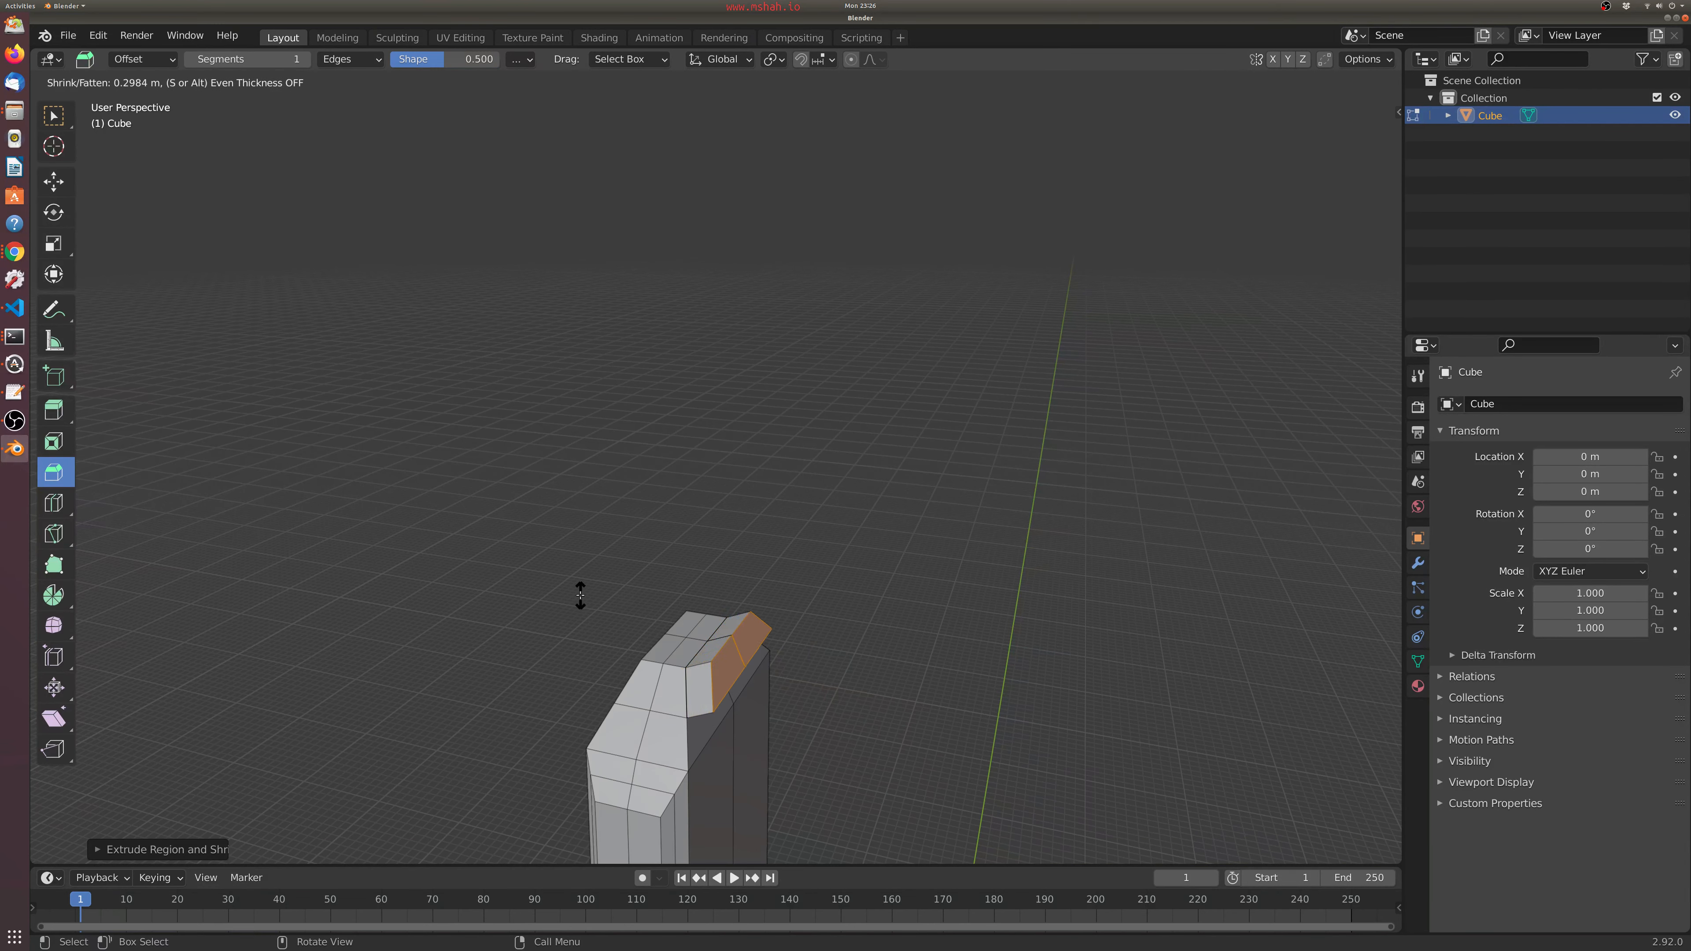
pyautogui.click(718, 587)
pyautogui.press('s')
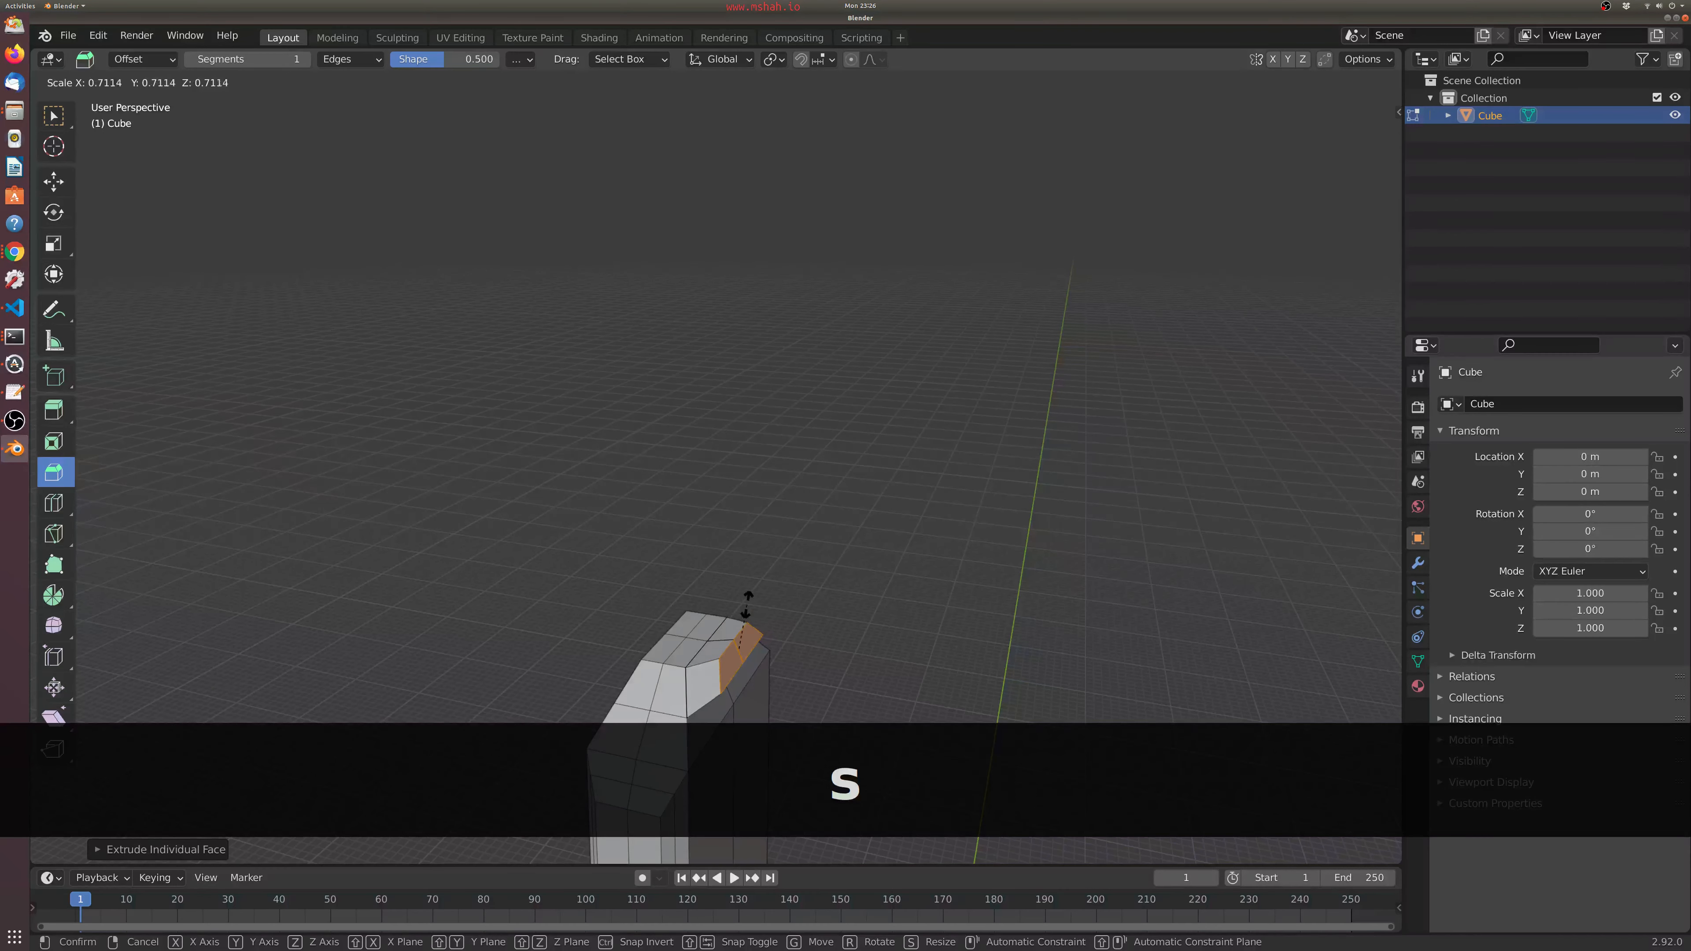
pyautogui.click(836, 614)
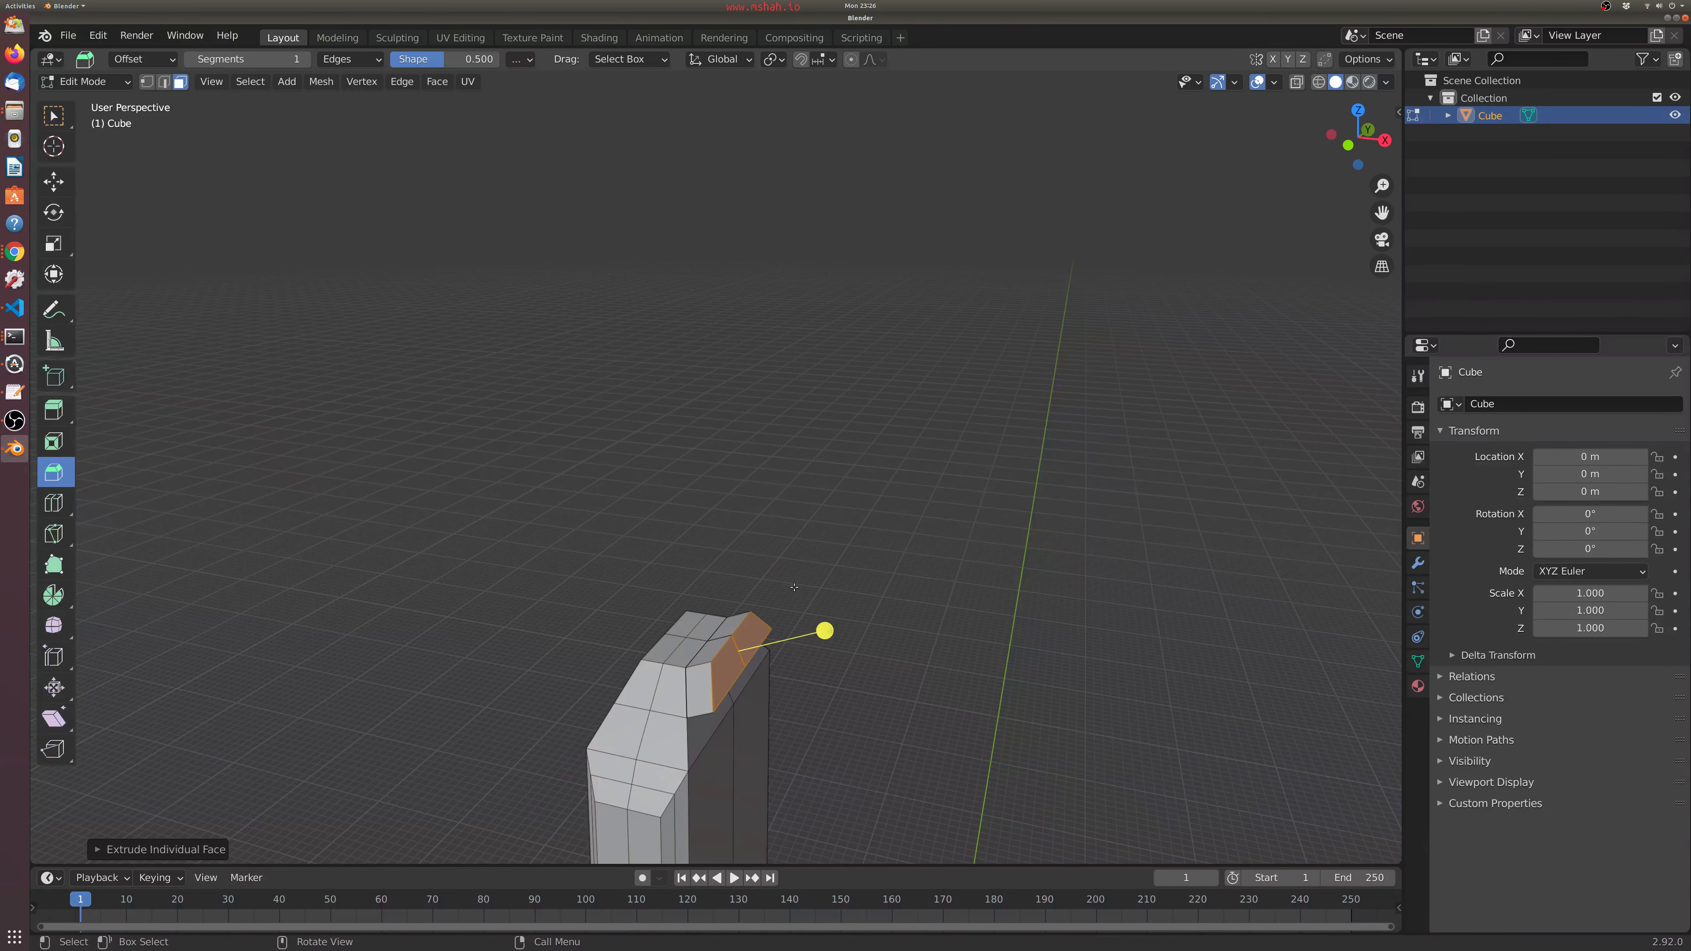
# - Move the two individually extruded tip faces separately so that they point in different directions
pyautogui.press('g')
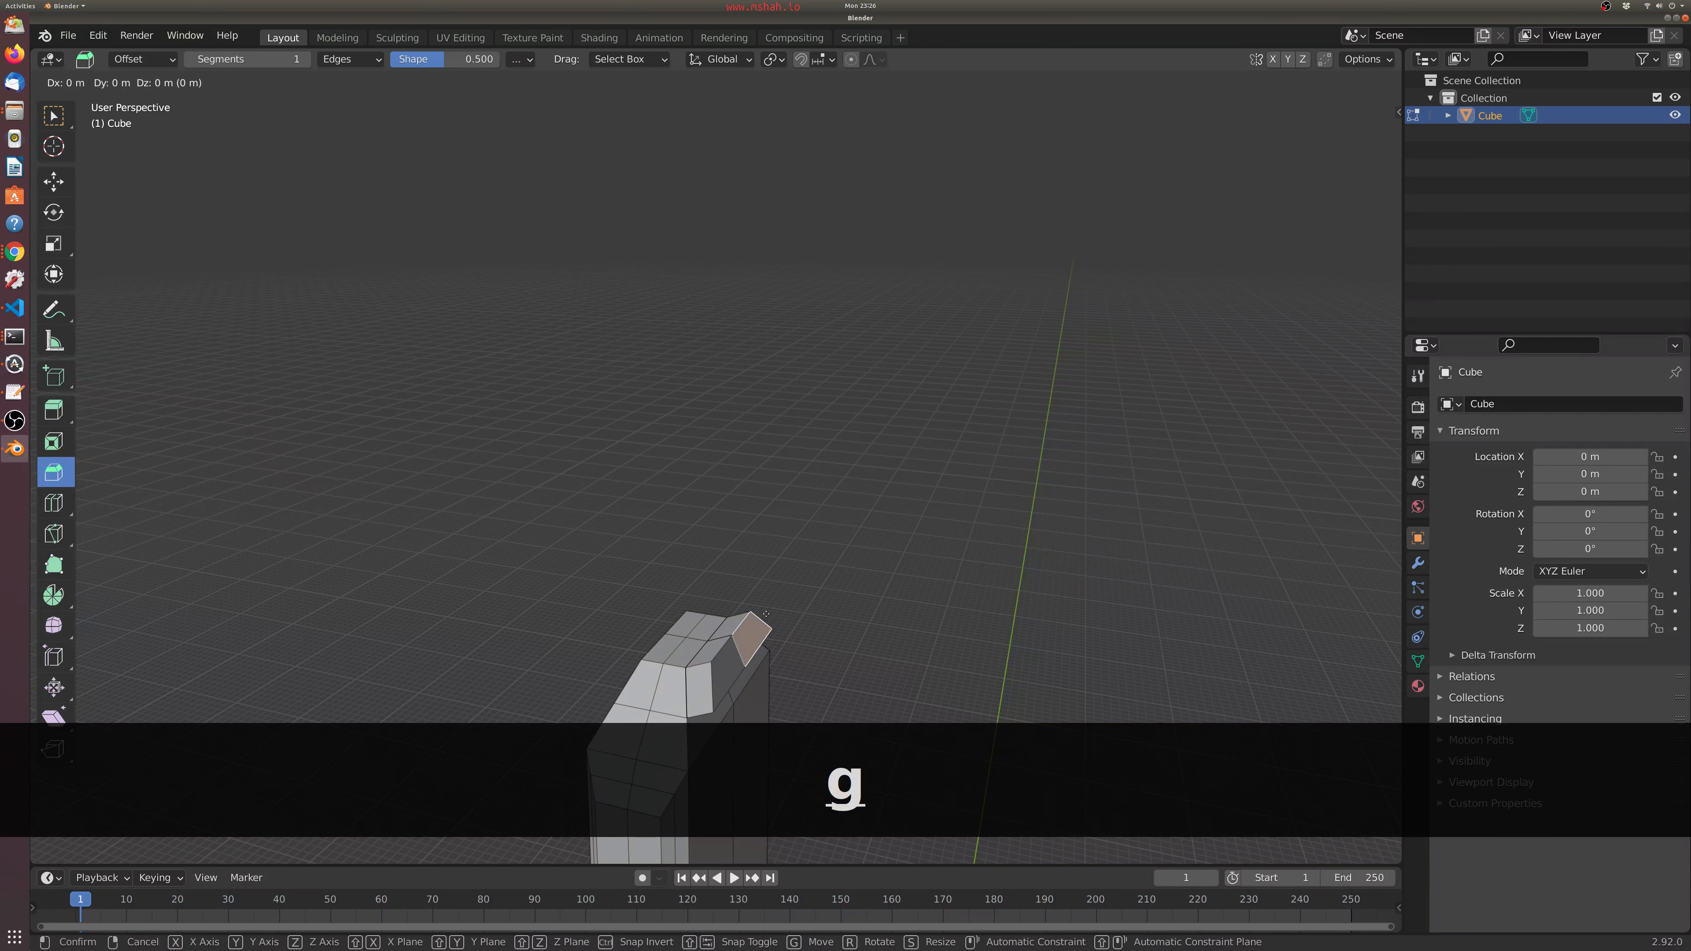
pyautogui.click(758, 622)
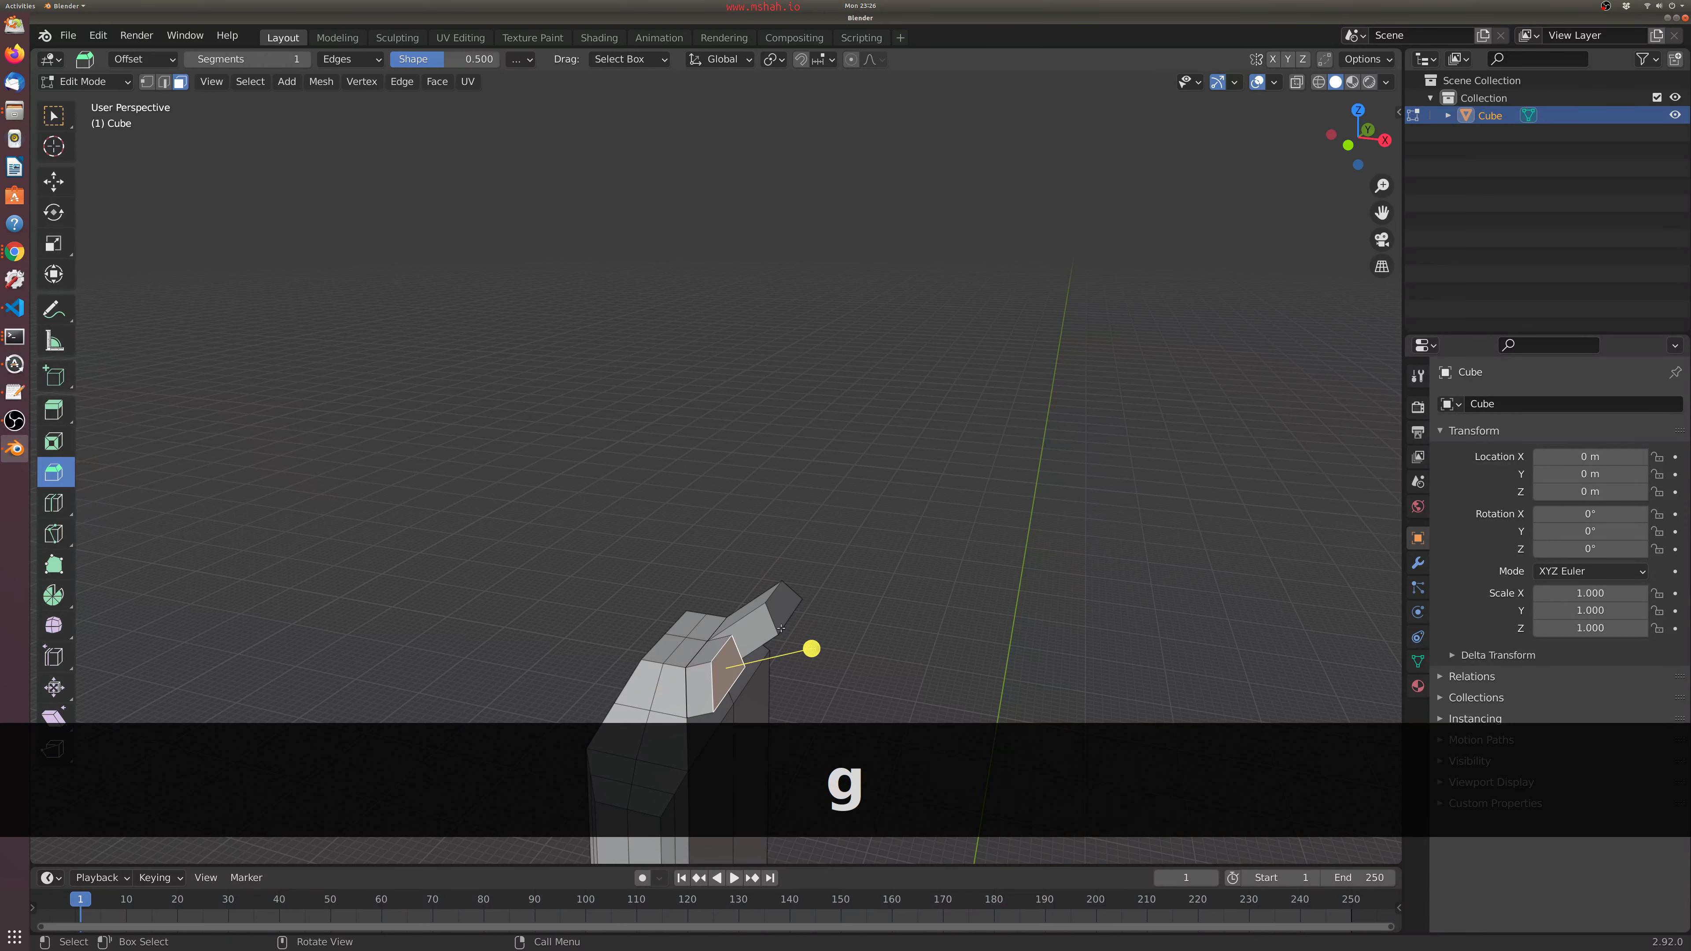
pyautogui.moveTo(736, 650); pyautogui.dragTo(400, 609, button='middle')
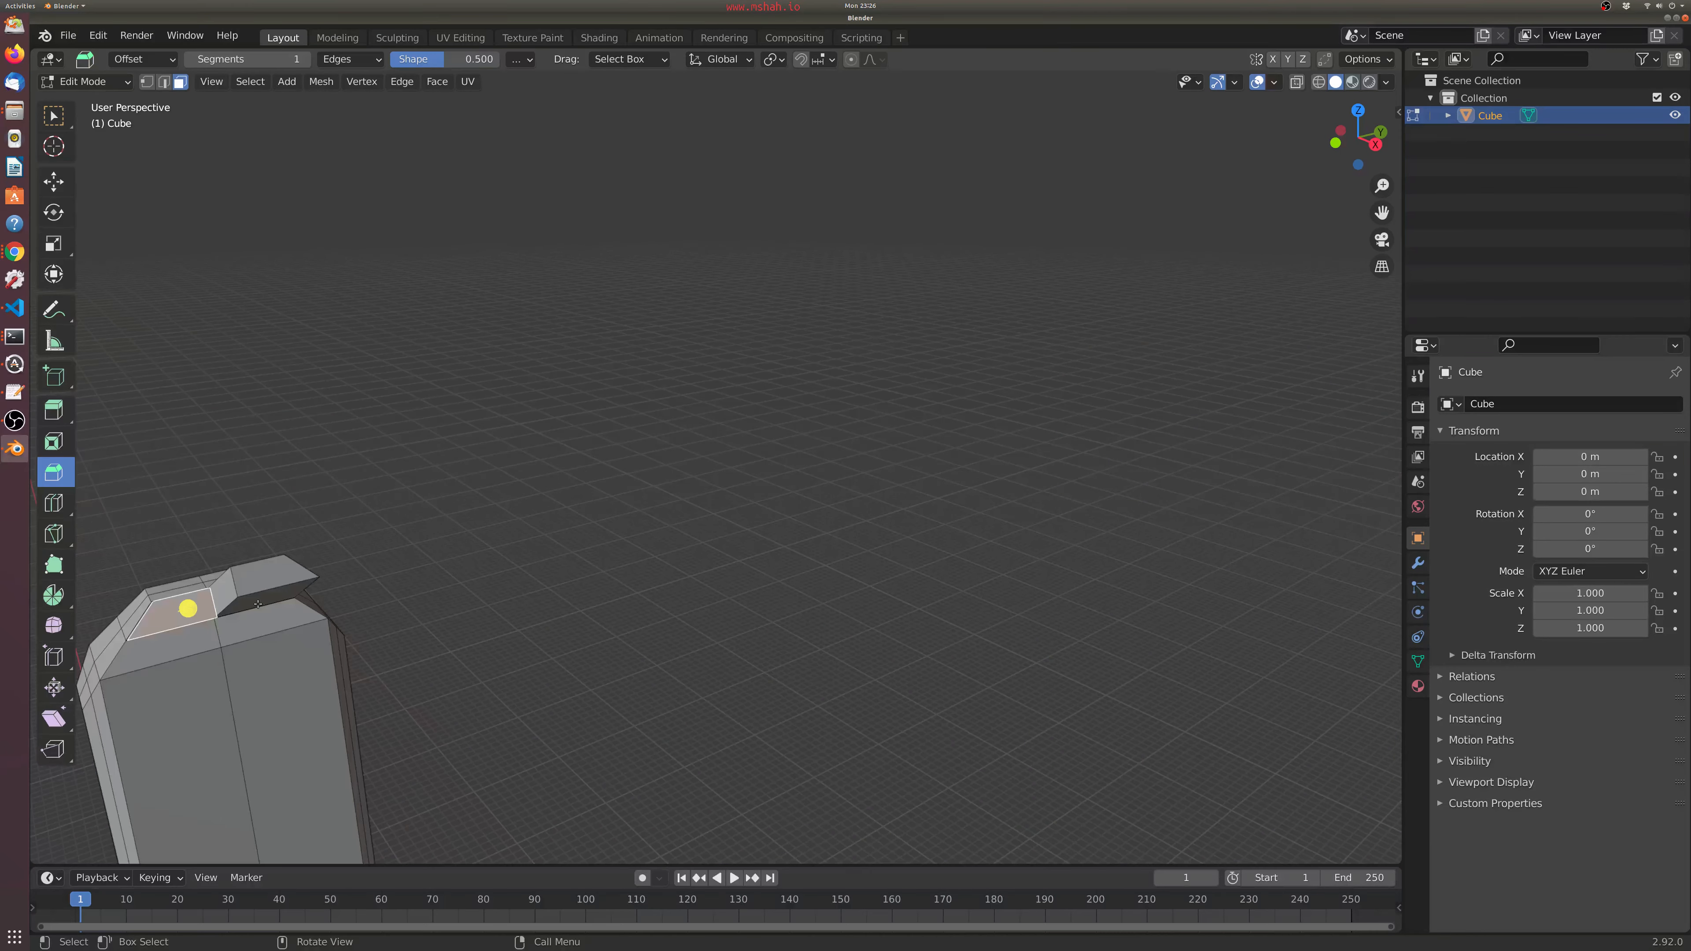
pyautogui.press('g')
pyautogui.click(213, 609)
pyautogui.moveTo(213, 609); pyautogui.dragTo(344, 616, button='middle')
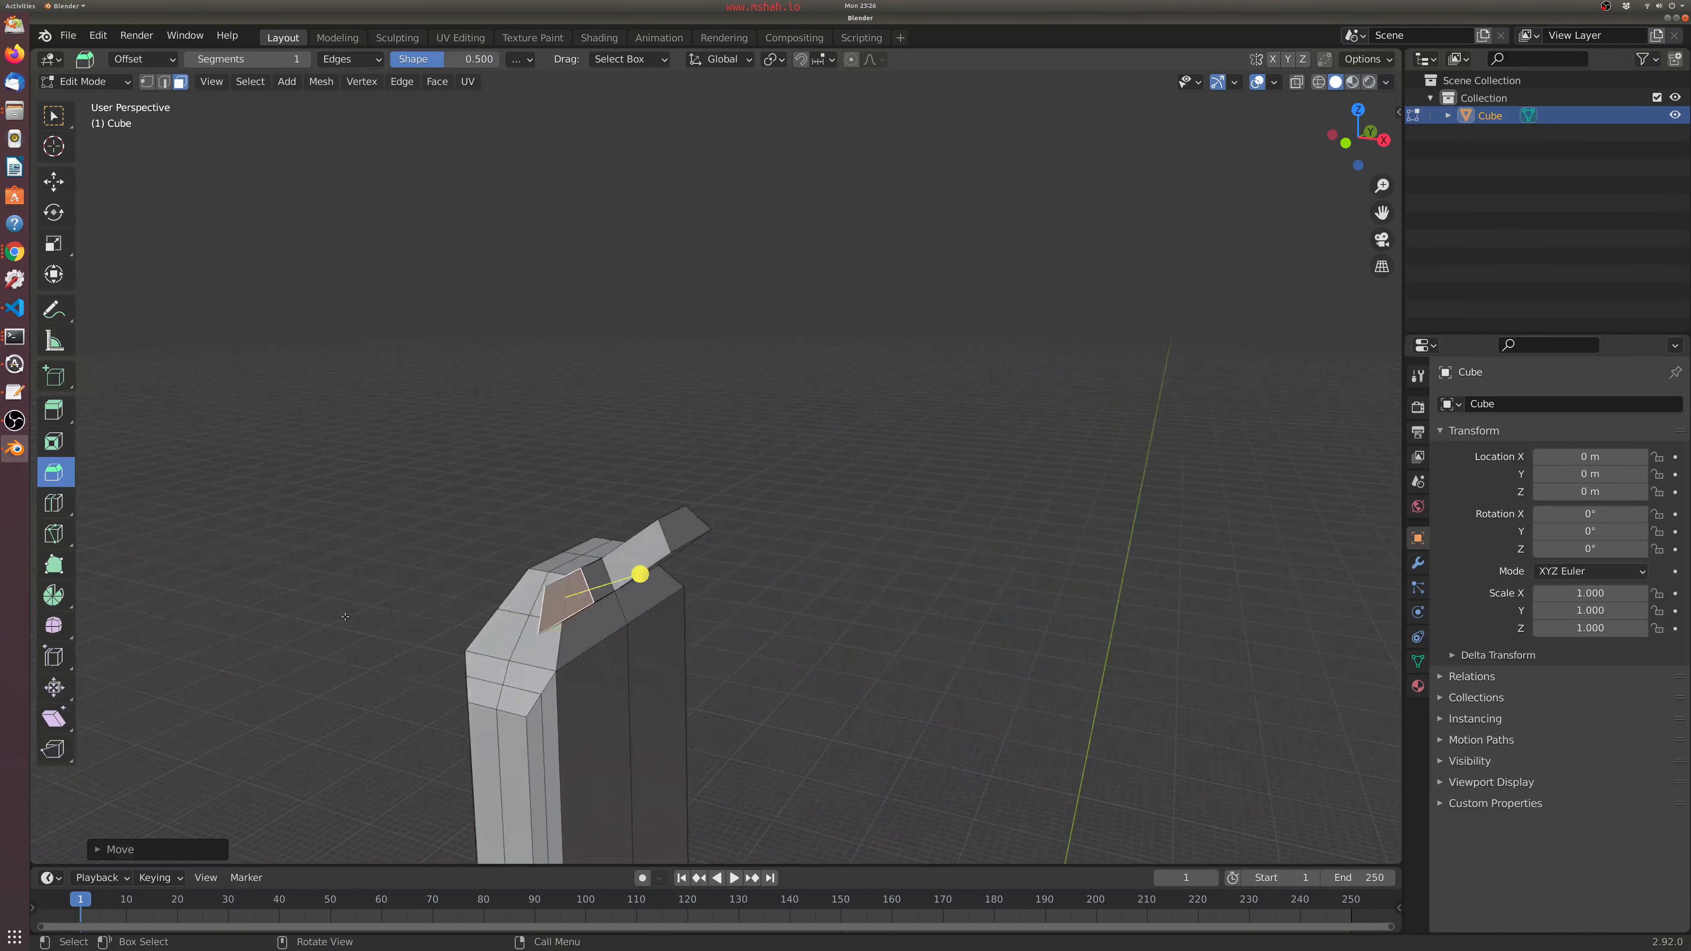
pyautogui.moveTo(489, 644); pyautogui.dragTo(980, 713, button='middle')
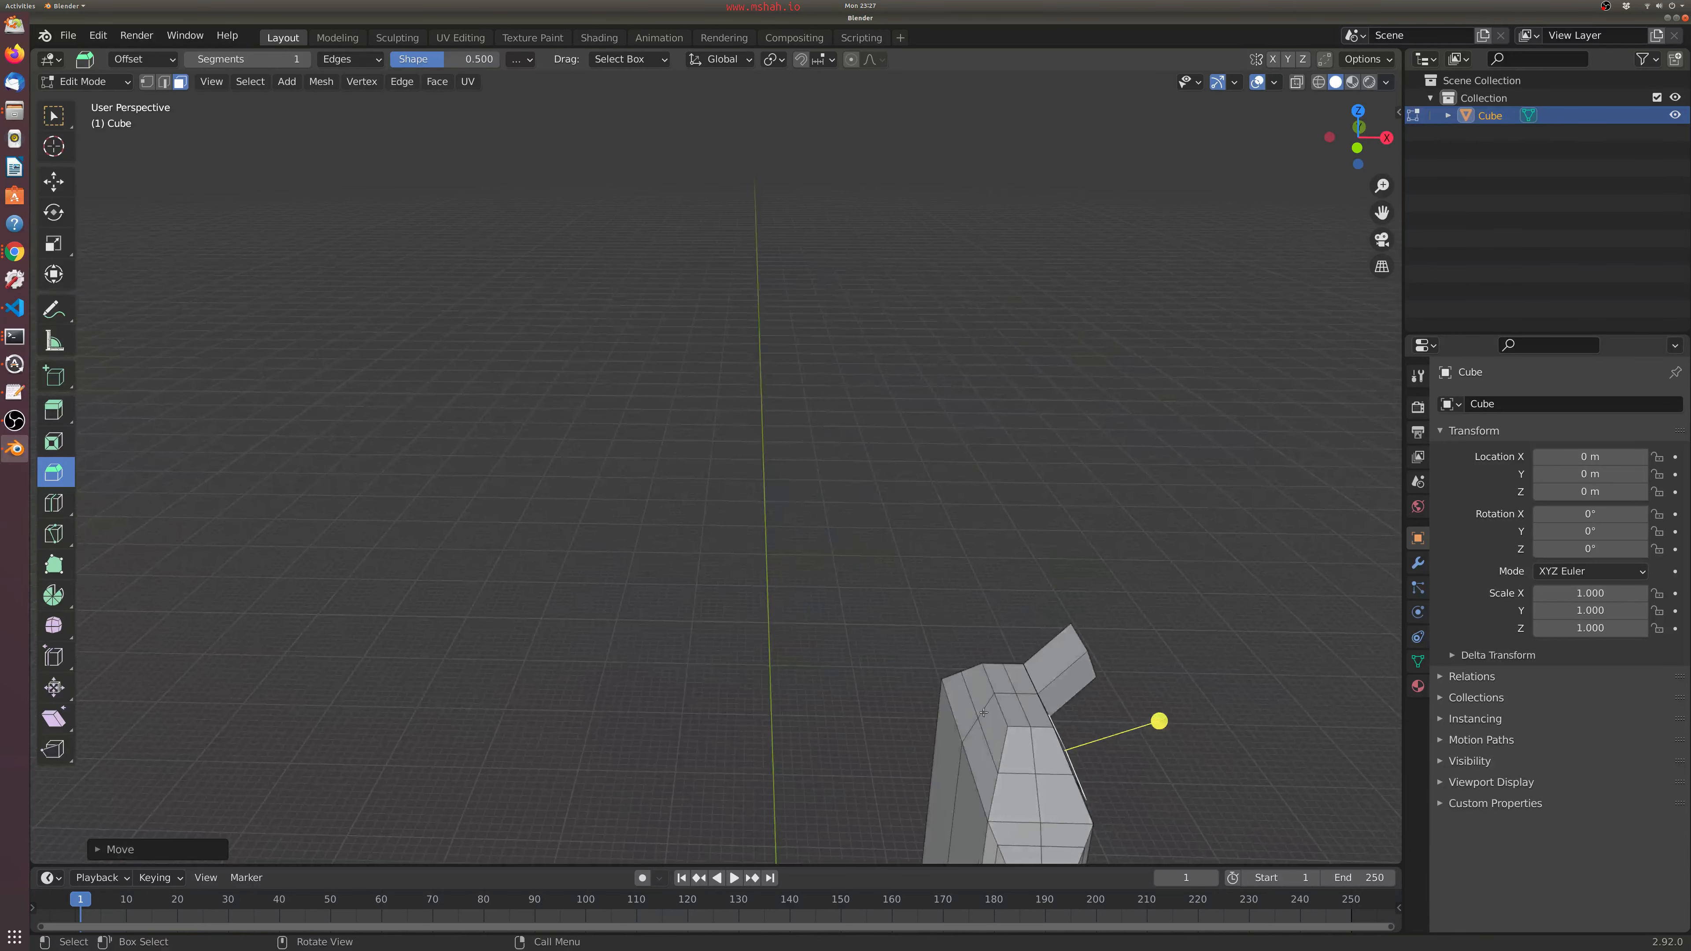
pyautogui.press('g')
pyautogui.click(1065, 706)
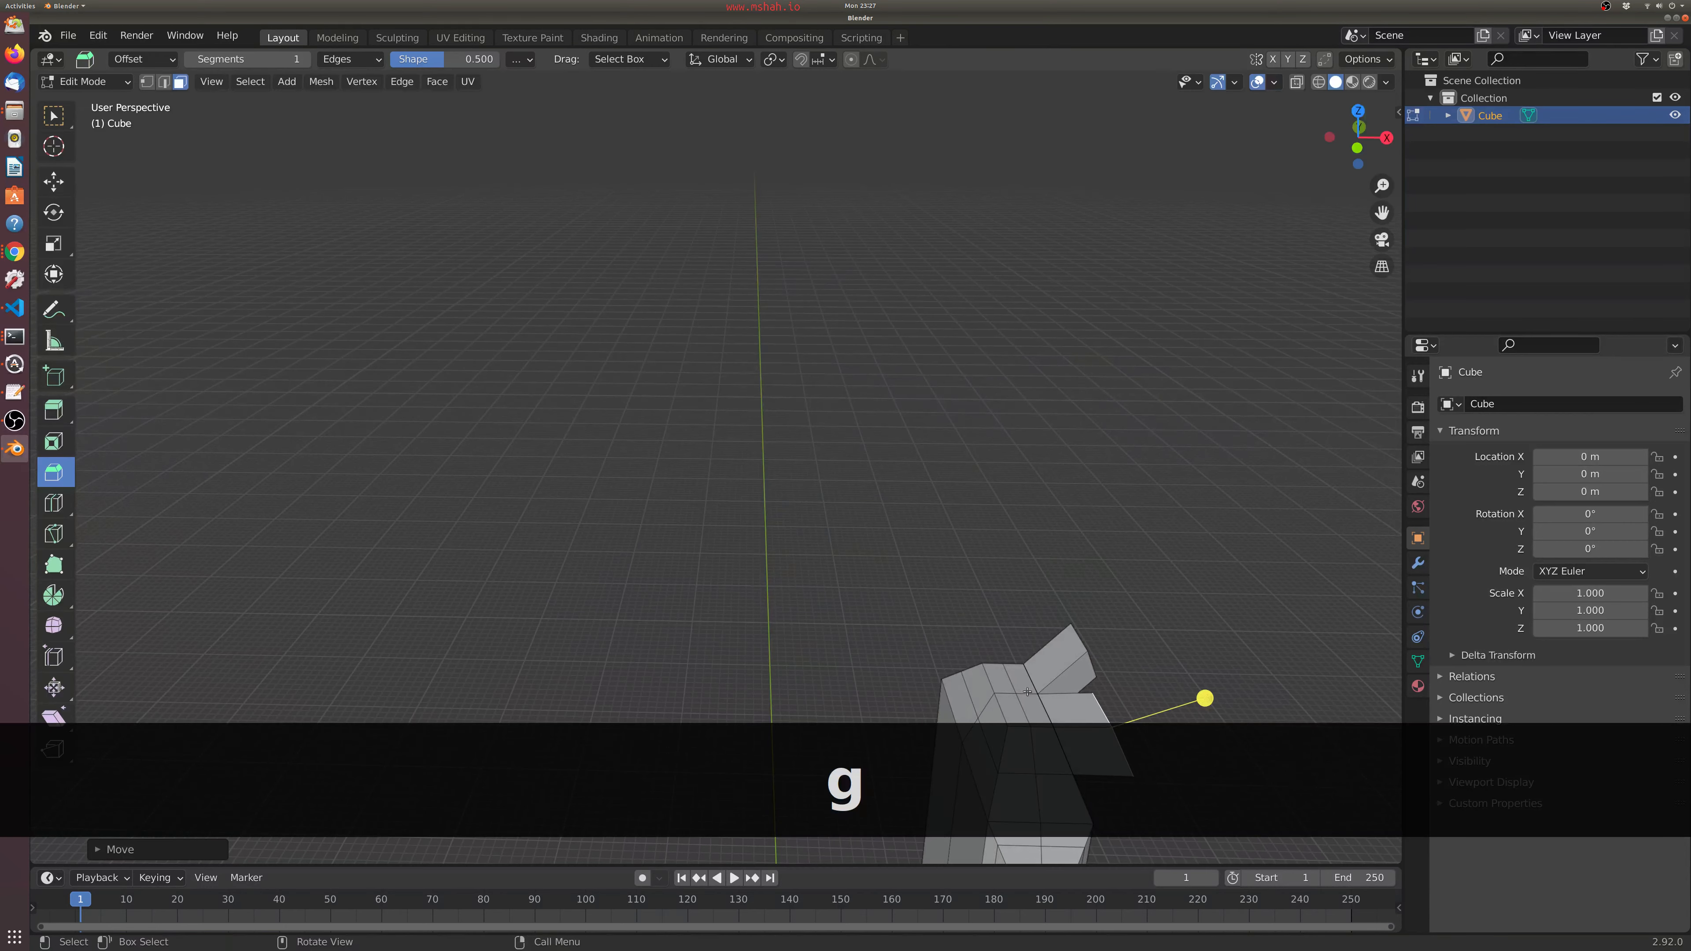
pyautogui.moveTo(1065, 706); pyautogui.dragTo(1019, 583, button='middle')
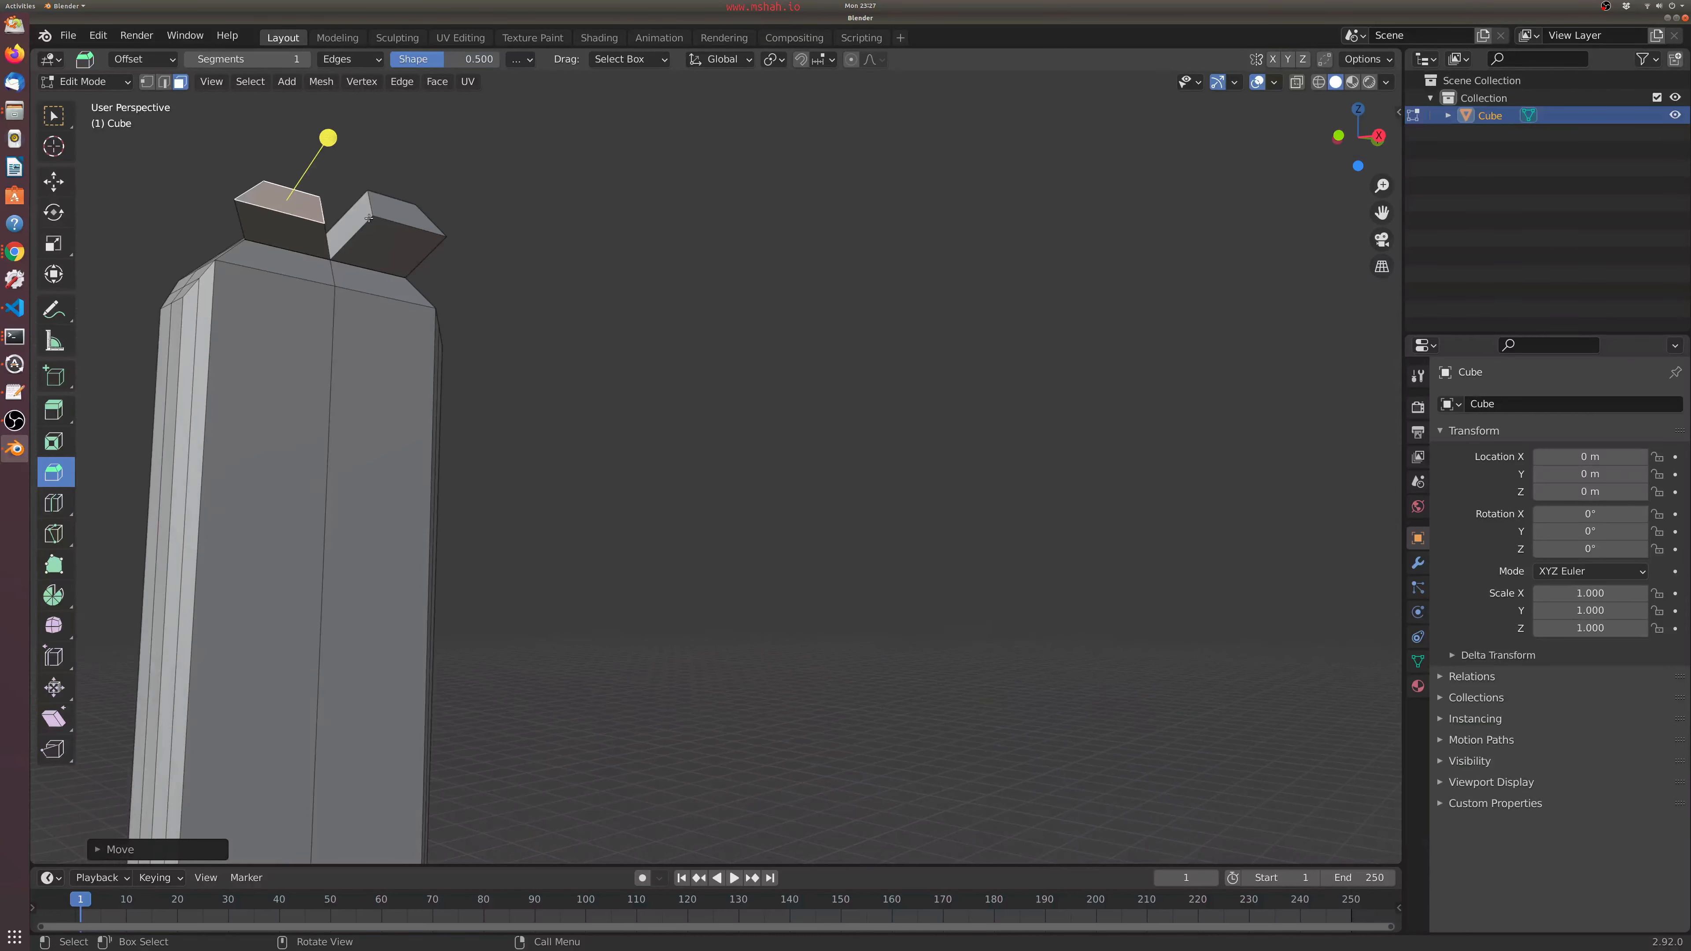
# - Undo the face moves and the individual-face extrusion at the blade's tip
pyautogui.hotkey('ctrl', 'z')
pyautogui.hotkey('ctrl', 'z')
pyautogui.hotkey('ctrl', 'z')
pyautogui.hotkey('ctrl', 'z')
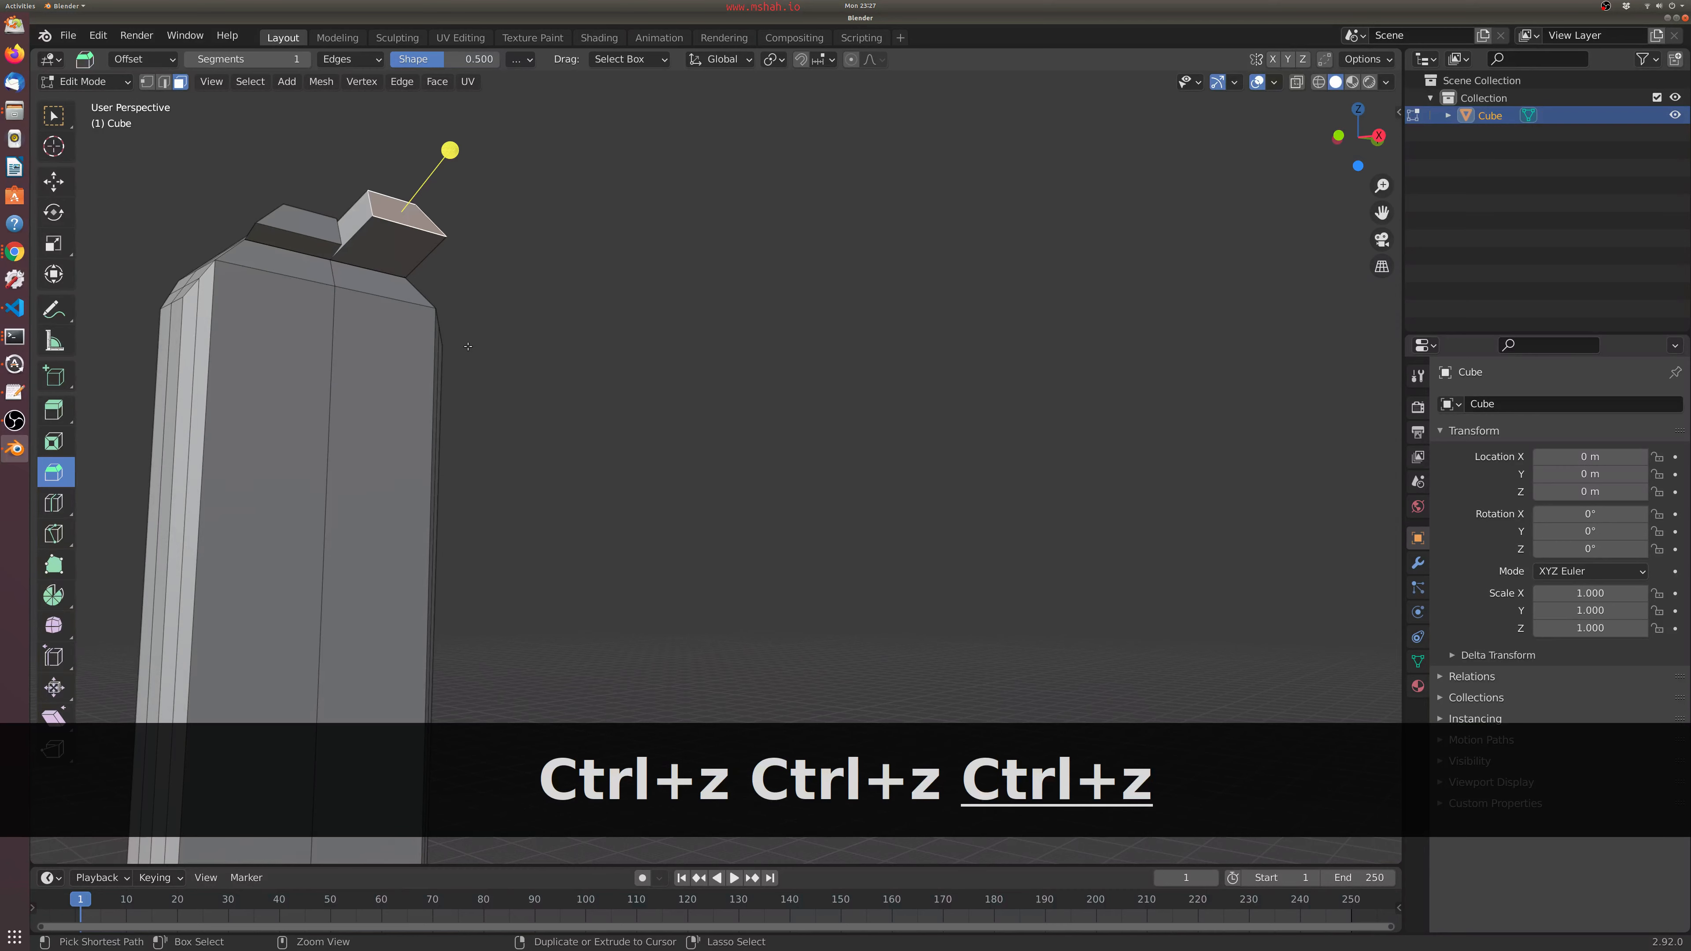
pyautogui.hotkey('ctrl', 'z')
pyautogui.hotkey('ctrl', 'z')
pyautogui.hotkey('ctrl', 'z')
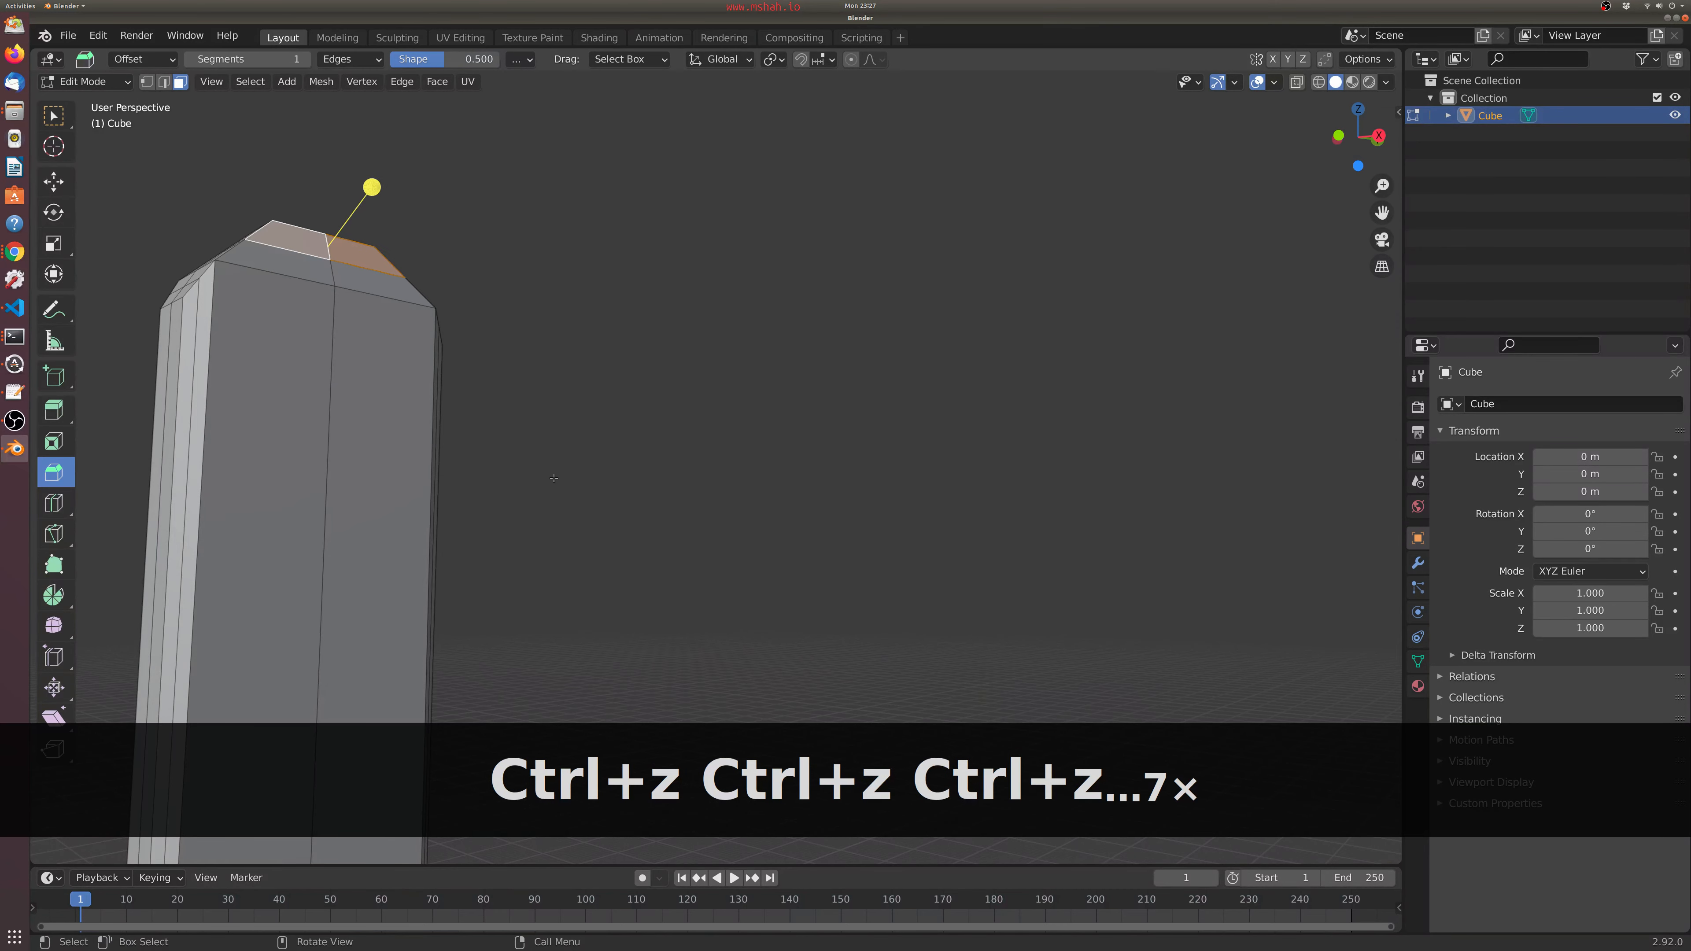
# - Clear the selection and examine the whole sword from the blade's tip down to the pommel
pyautogui.scroll(-5, 720, 574)
pyautogui.click(720, 574)
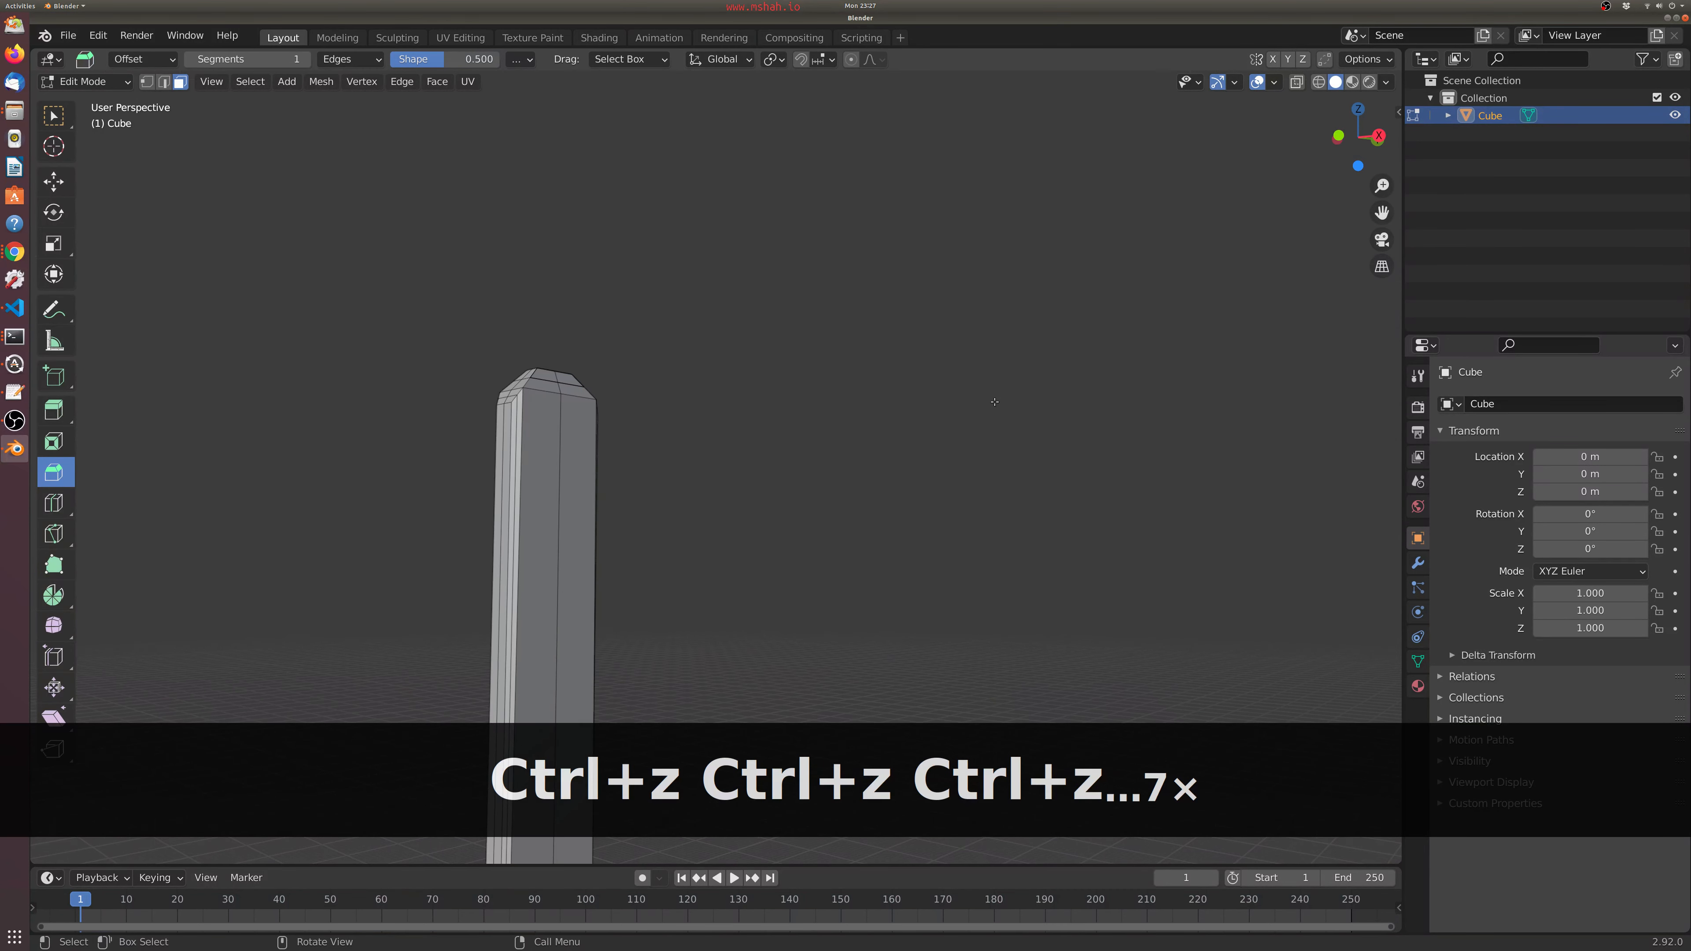
pyautogui.press('1')
pyautogui.keyDown('shift'); pyautogui.moveTo(924, 545); pyautogui.dragTo(797, 114, button='middle'); pyautogui.keyUp('shift')
pyautogui.scroll(-5, 858, 435)
pyautogui.scroll(-3, 858, 434)
pyautogui.moveTo(779, 523); pyautogui.dragTo(718, 565, button='middle')
pyautogui.scroll(4, 718, 634)
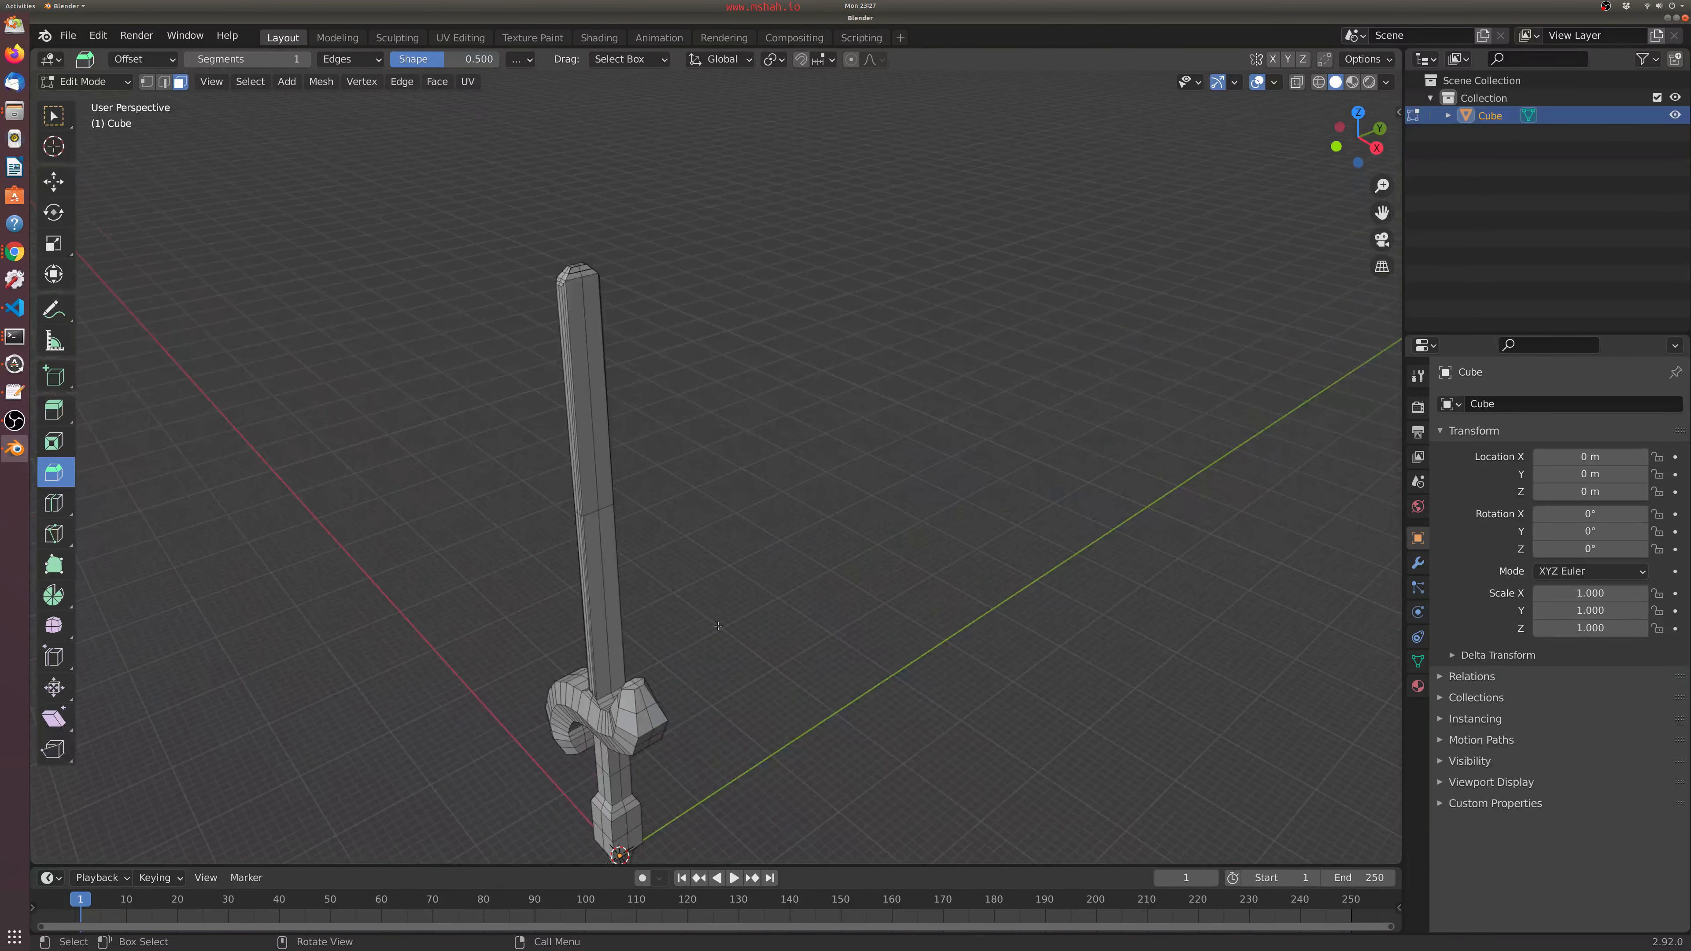
pyautogui.keyDown('shift'); pyautogui.moveTo(684, 652); pyautogui.dragTo(773, 592, button='middle'); pyautogui.keyUp('shift')
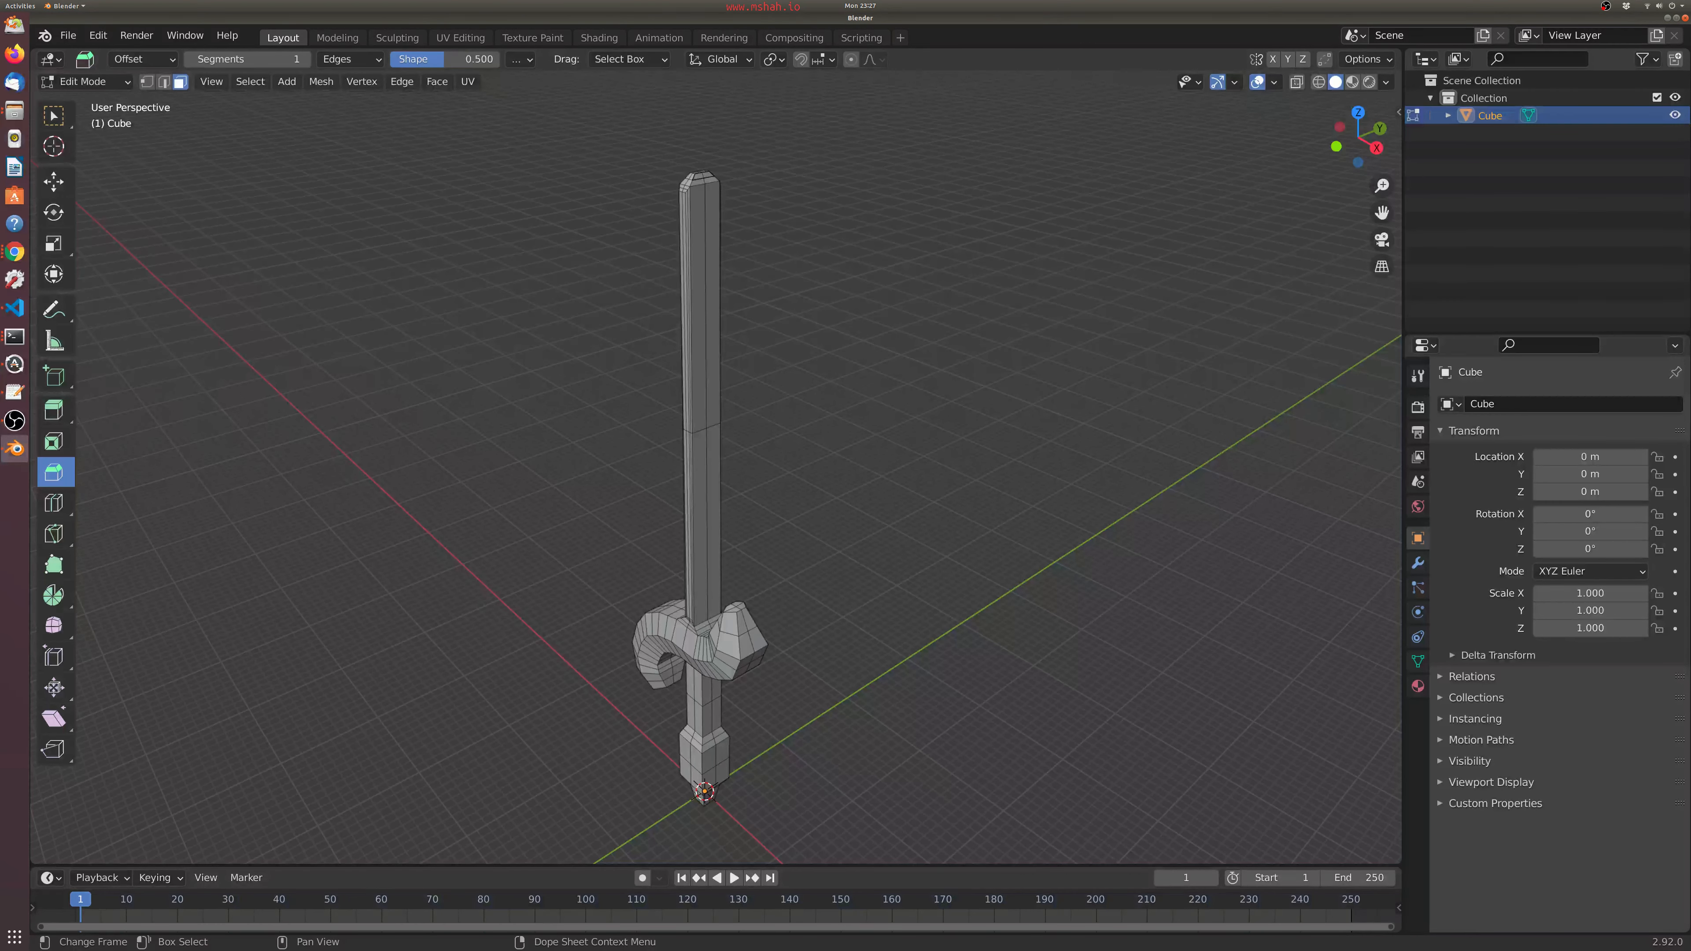